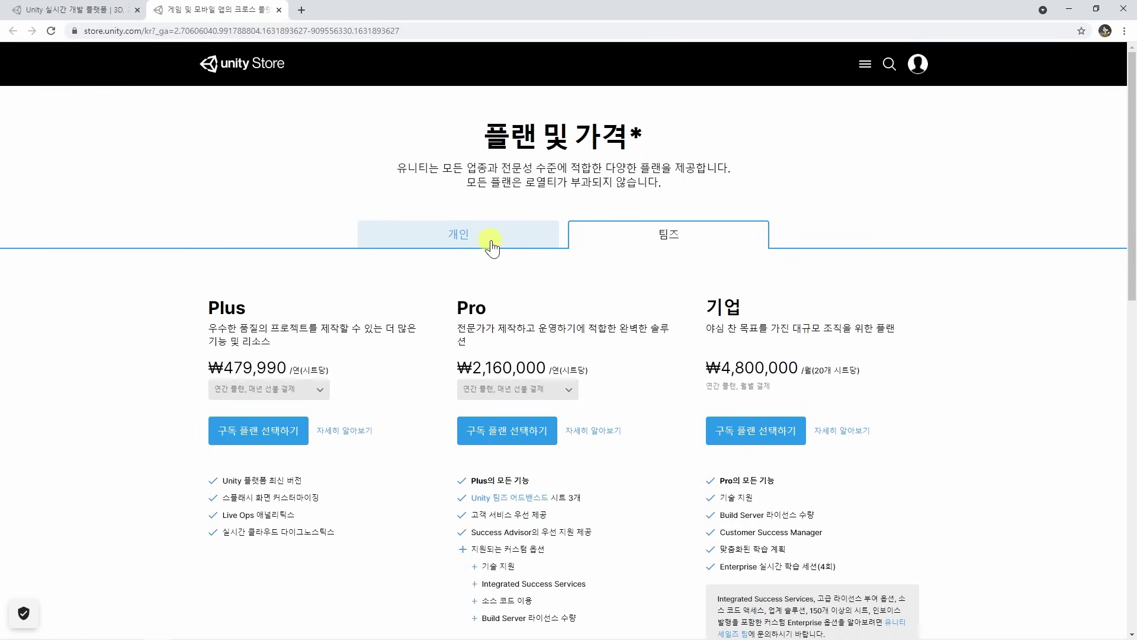
- Show the individual plans and get started with the free Personal plan
{"action": "left_click", "coordinate": [498, 247]}
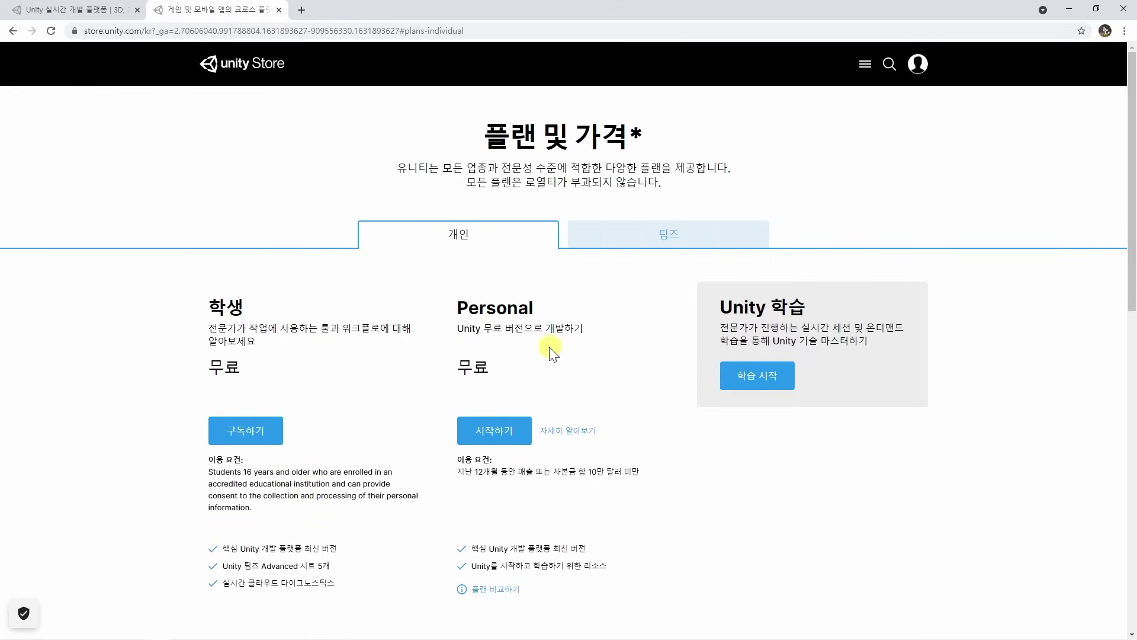
{"action": "left_click_drag", "start_coordinate": [458, 310], "coordinate": [553, 372]}
{"action": "left_click_drag", "start_coordinate": [457, 471], "coordinate": [654, 476]}
{"action": "left_click", "coordinate": [495, 441]}
{"action": "left_click", "coordinate": [494, 444]}
{"action": "left_click", "coordinate": [499, 442]}
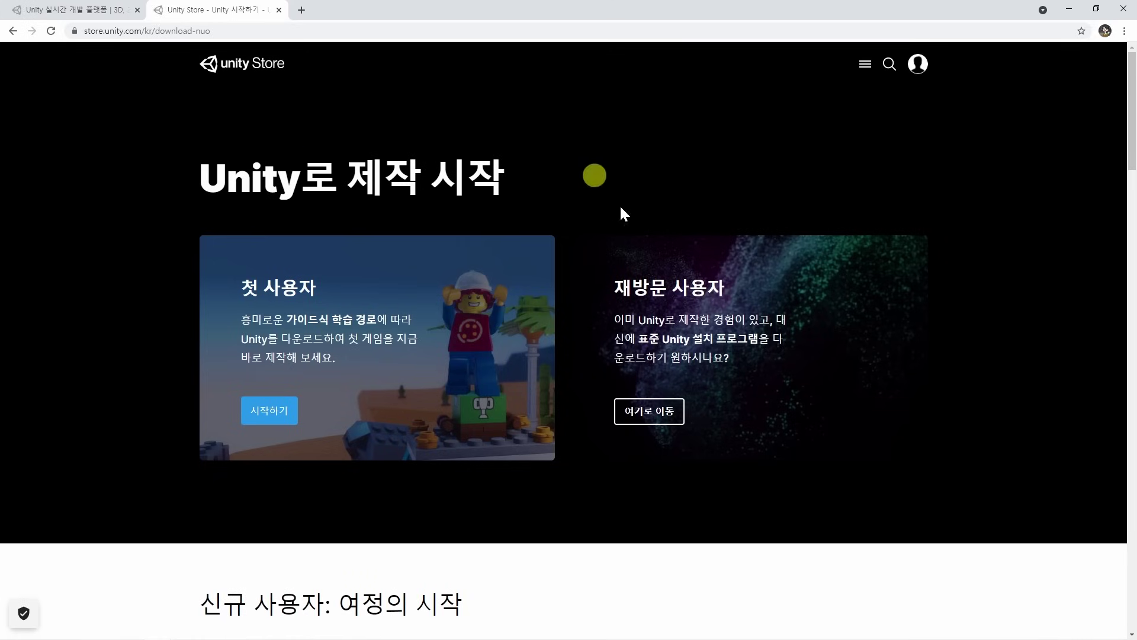
- Read the first-time user option, then choose the returning-user route to the standard Unity installer
{"action": "left_click_drag", "start_coordinate": [241, 289], "coordinate": [378, 361]}
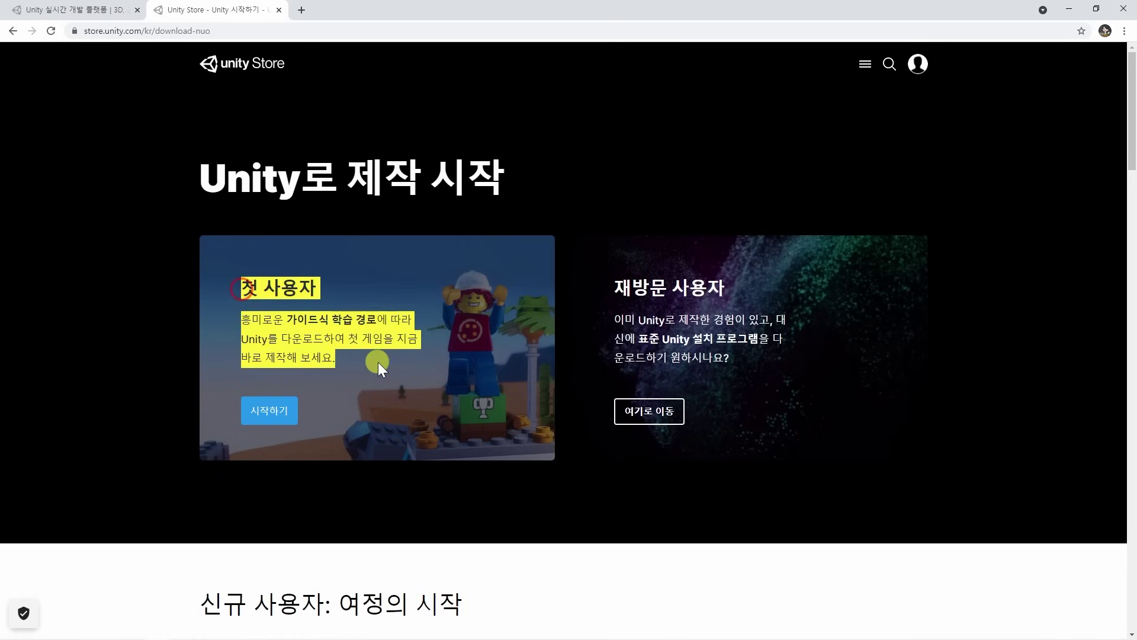
{"action": "left_click", "coordinate": [378, 362]}
{"action": "left_click_drag", "start_coordinate": [286, 319], "coordinate": [423, 353]}
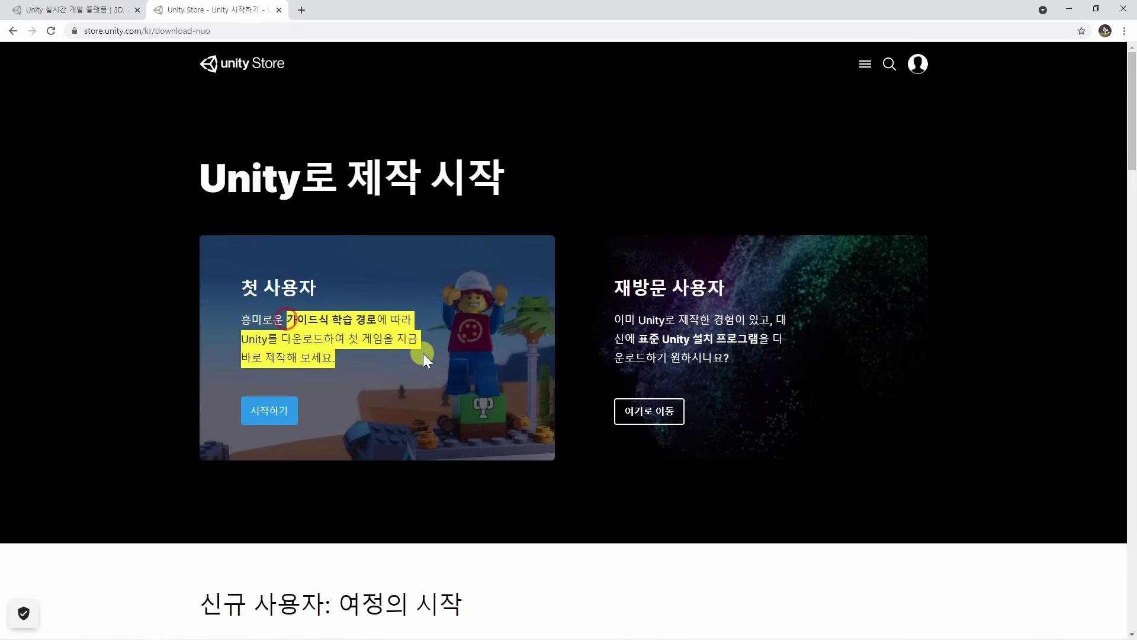
{"action": "left_click", "coordinate": [423, 354]}
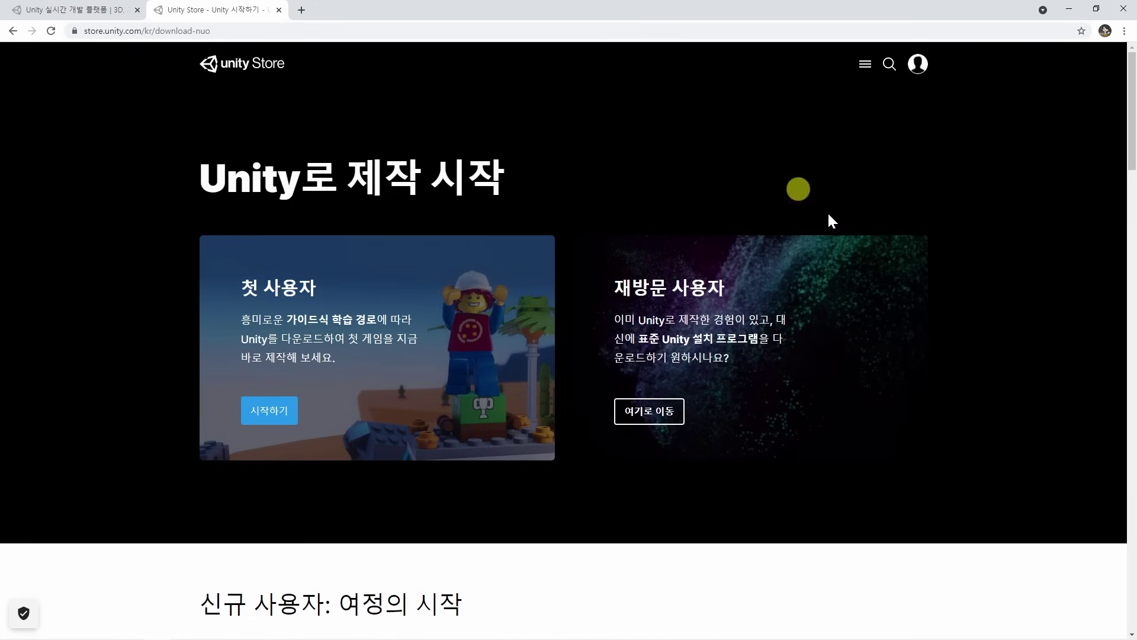
{"action": "left_click", "coordinate": [646, 415]}
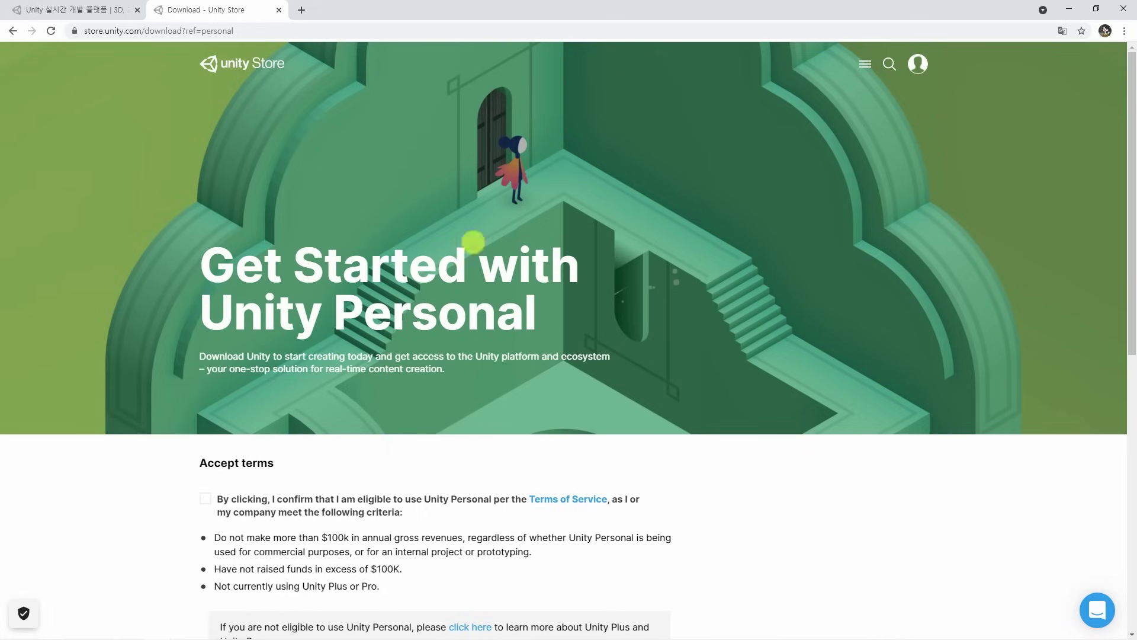
- Confirm eligibility under the Unity Personal terms and download Unity Hub for Windows
{"action": "scroll", "coordinate": [264, 376], "scroll_direction": "down", "scroll_amount": 3}
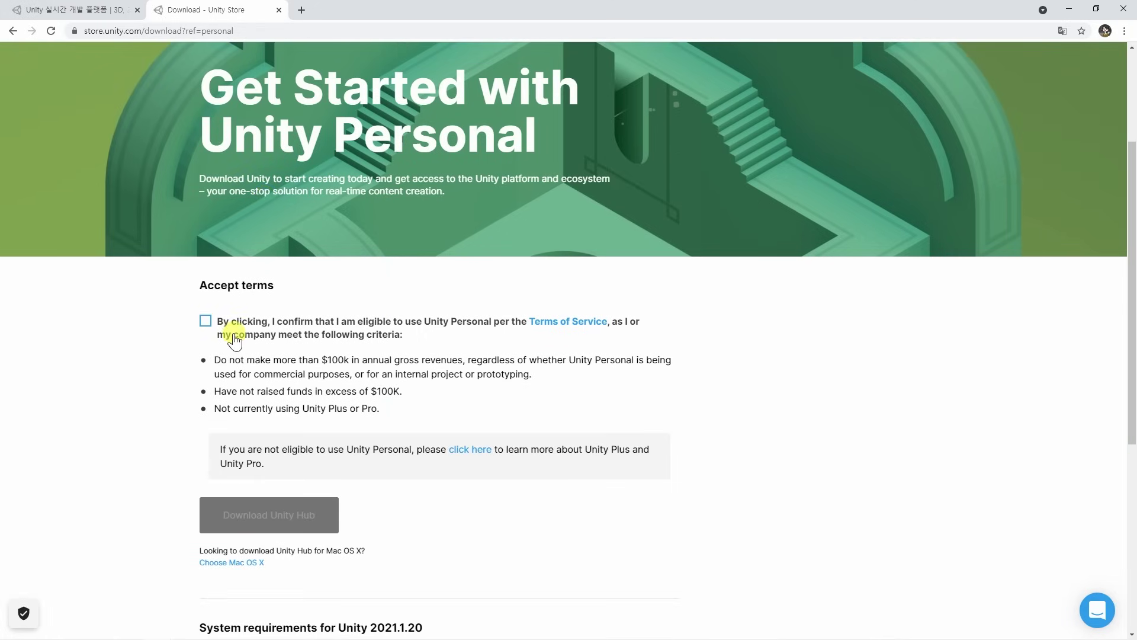
{"action": "left_click", "coordinate": [233, 331]}
{"action": "scroll", "coordinate": [255, 379], "scroll_direction": "down", "scroll_amount": 2}
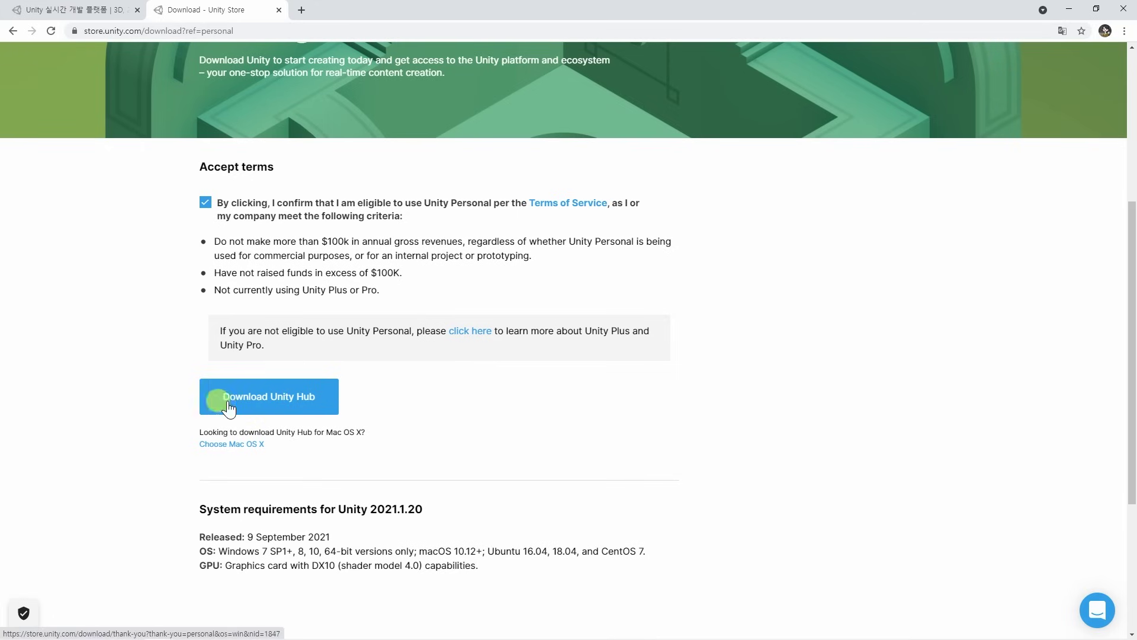
{"action": "left_click", "coordinate": [267, 408]}
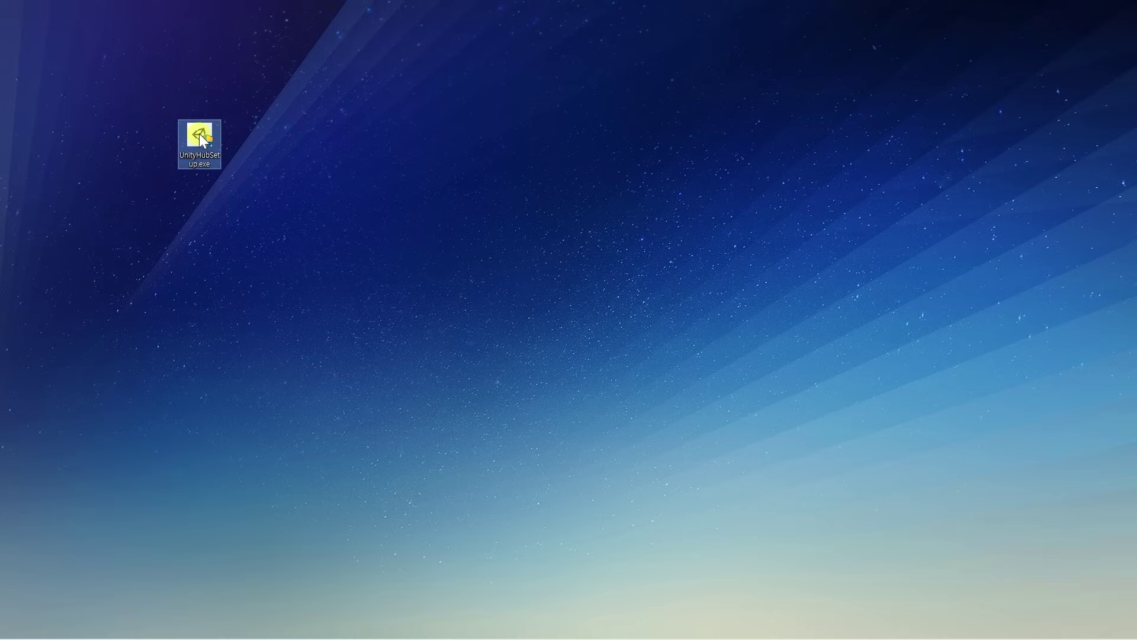
- Run UnityHubSetup.exe, accept the license agreement, and complete the Unity Hub installation with the Hub set to launch
{"action": "double_click", "coordinate": [199, 135]}
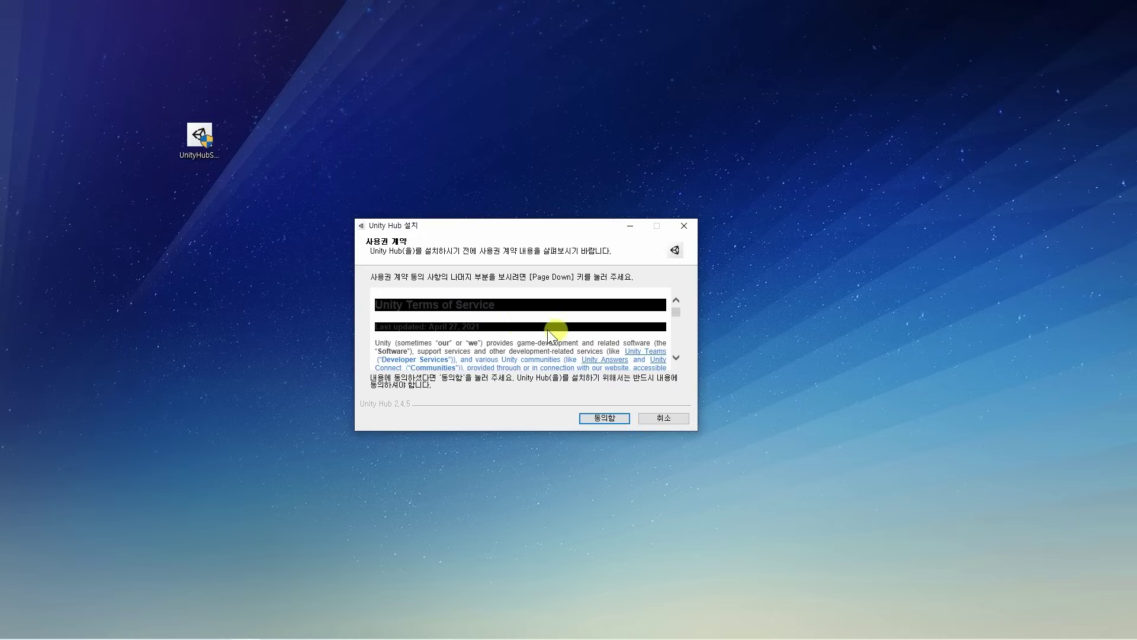
{"action": "scroll", "coordinate": [521, 332], "scroll_direction": "down", "scroll_amount": 15}
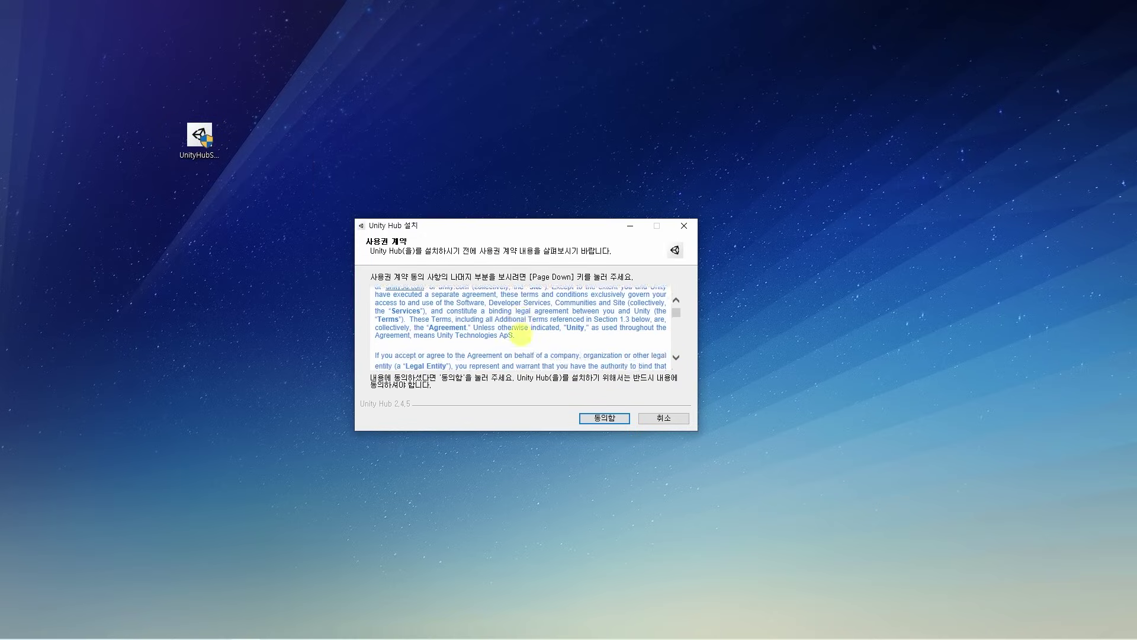
{"action": "left_click", "coordinate": [623, 418]}
{"action": "left_click", "coordinate": [605, 418]}
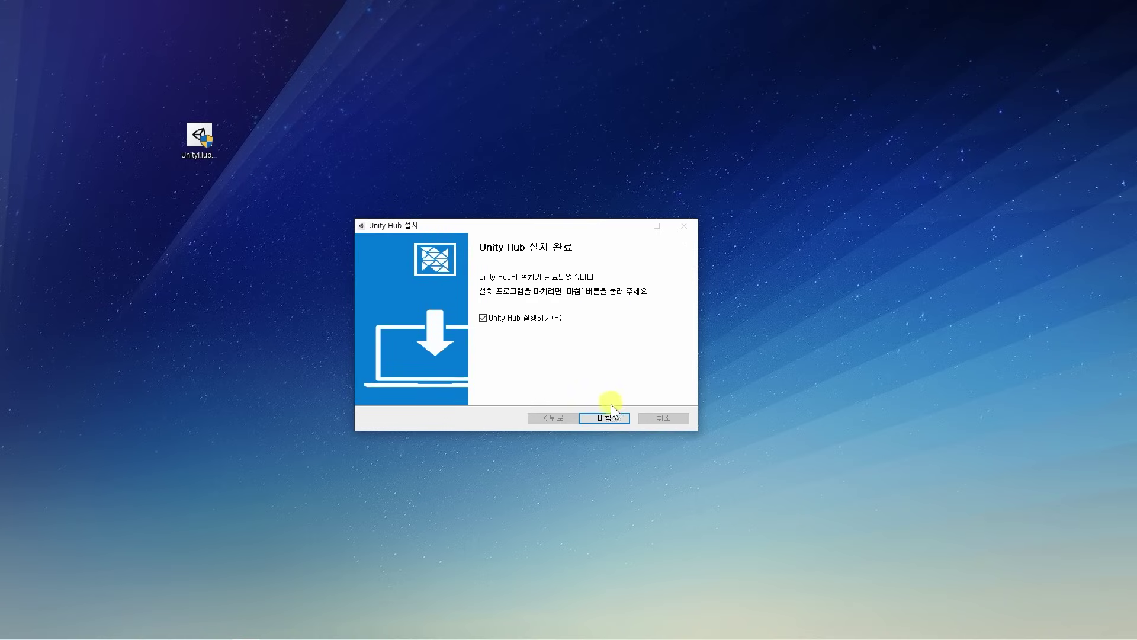
{"action": "left_click", "coordinate": [605, 419]}
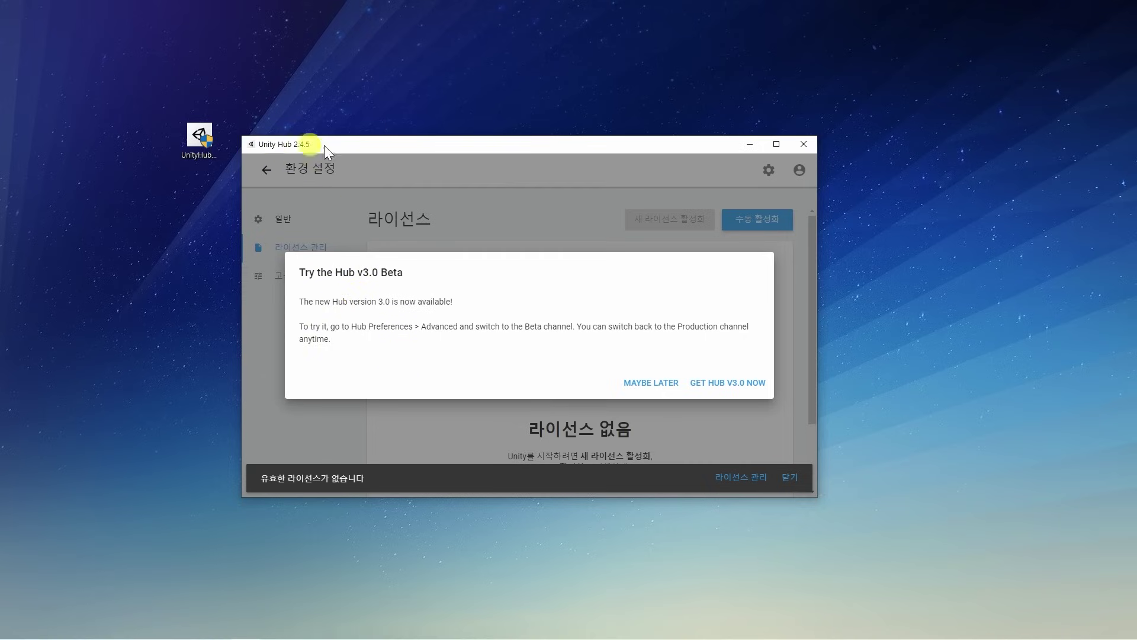
- Postpone the Hub v3.0 Beta offer and open the Unity account sign-in form from the license notice
{"action": "left_click", "coordinate": [652, 383]}
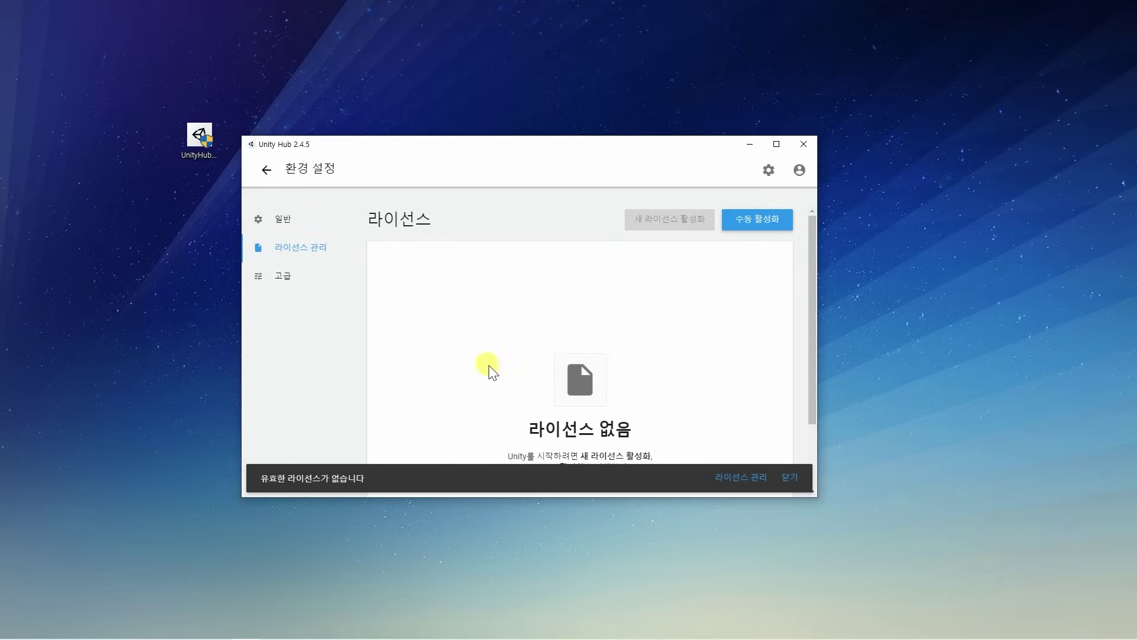
{"action": "left_click", "coordinate": [740, 477]}
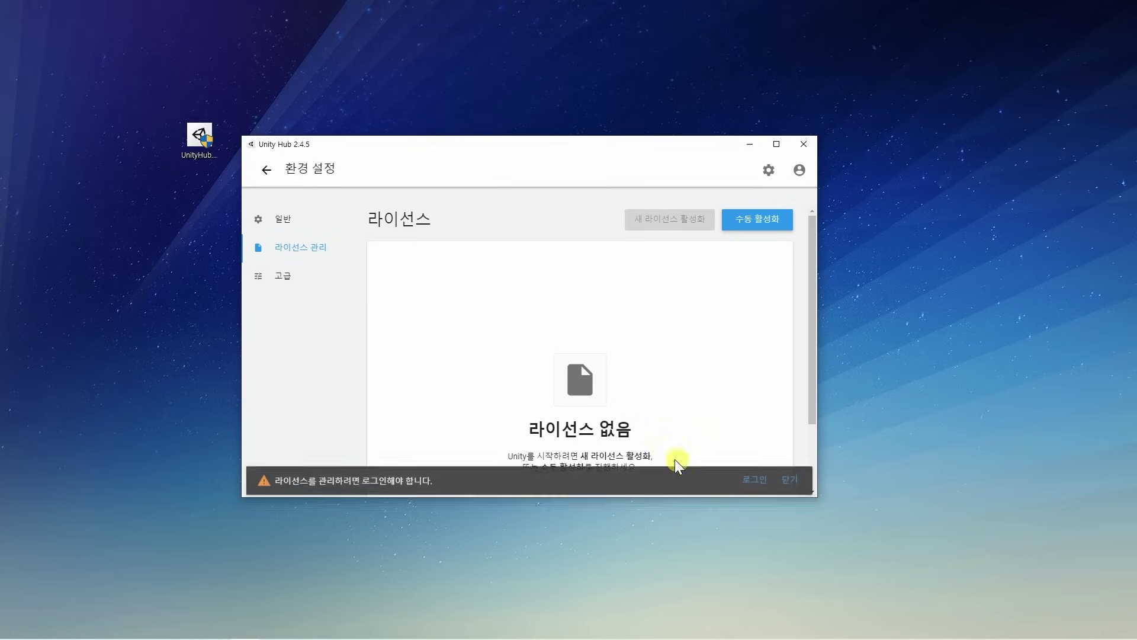
{"action": "left_click", "coordinate": [753, 480]}
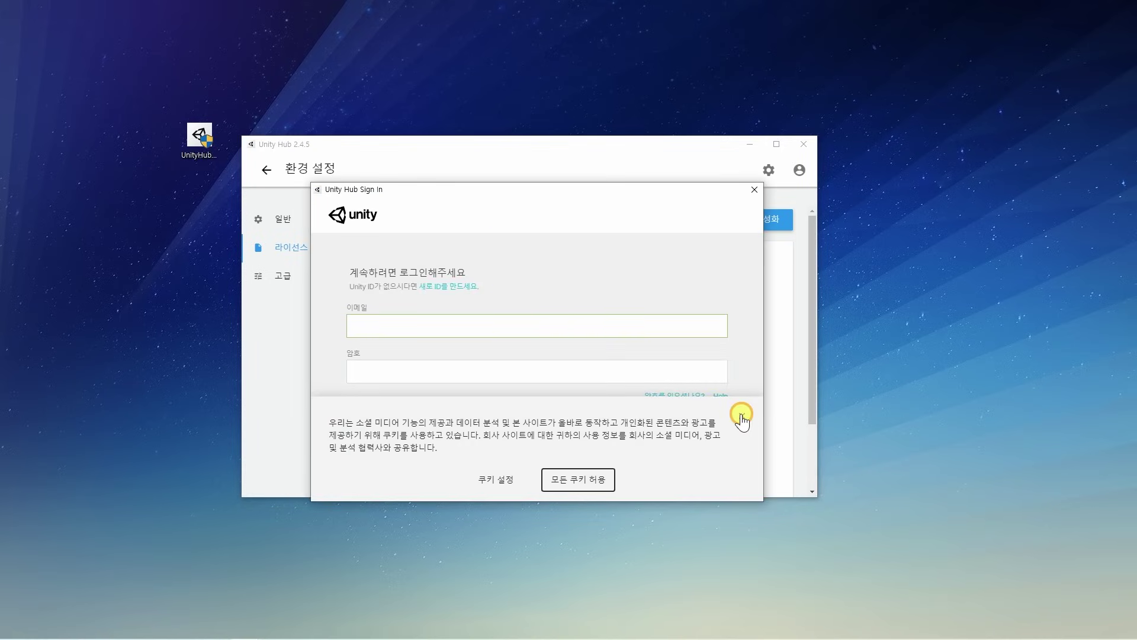
{"action": "left_click", "coordinate": [741, 417]}
{"action": "left_click_drag", "start_coordinate": [346, 286], "coordinate": [291, 274]}
{"action": "left_click", "coordinate": [559, 287]}
{"action": "left_click", "coordinate": [336, 274]}
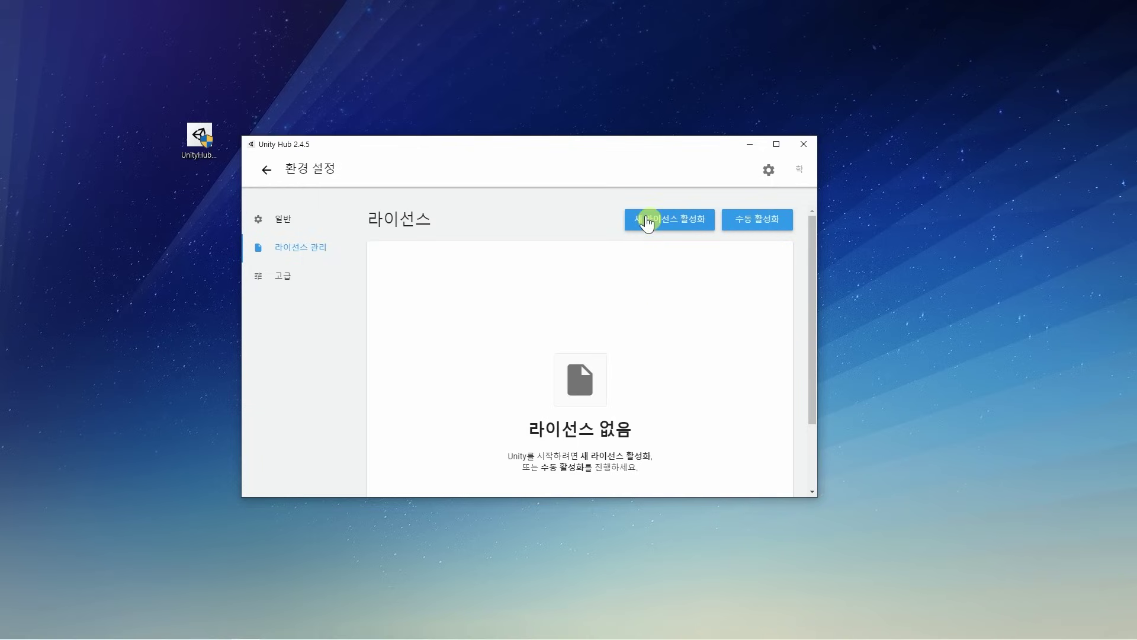
- Activate a new Unity Personal license, declaring annual company revenue below 100,000 US dollars
{"action": "left_click", "coordinate": [668, 220]}
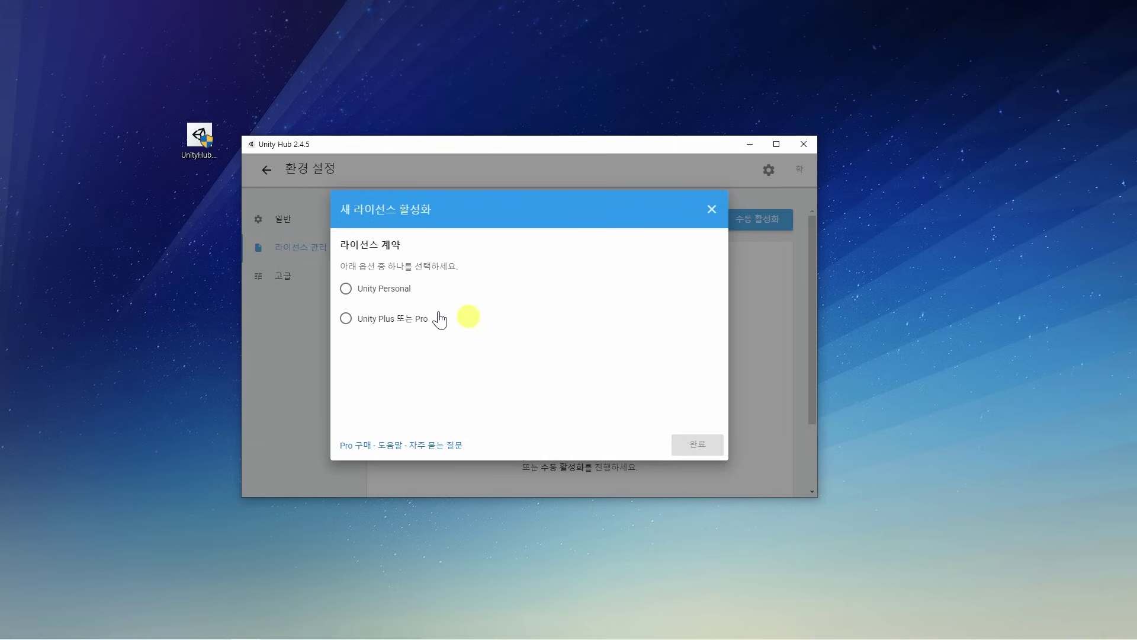
{"action": "left_click", "coordinate": [362, 290]}
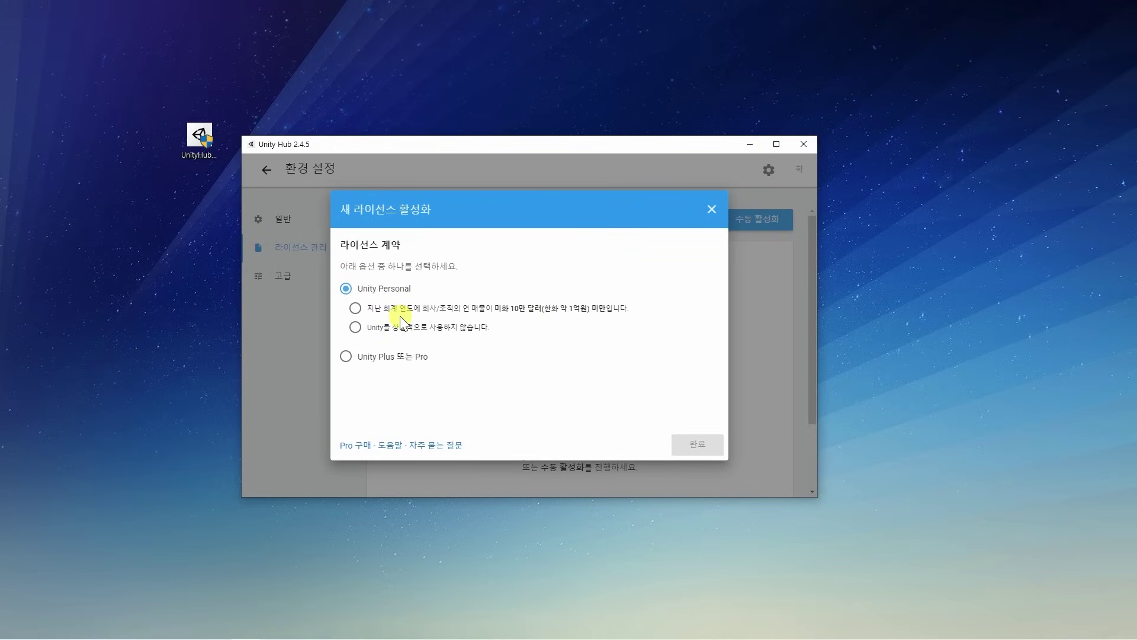
{"action": "left_click", "coordinate": [393, 313]}
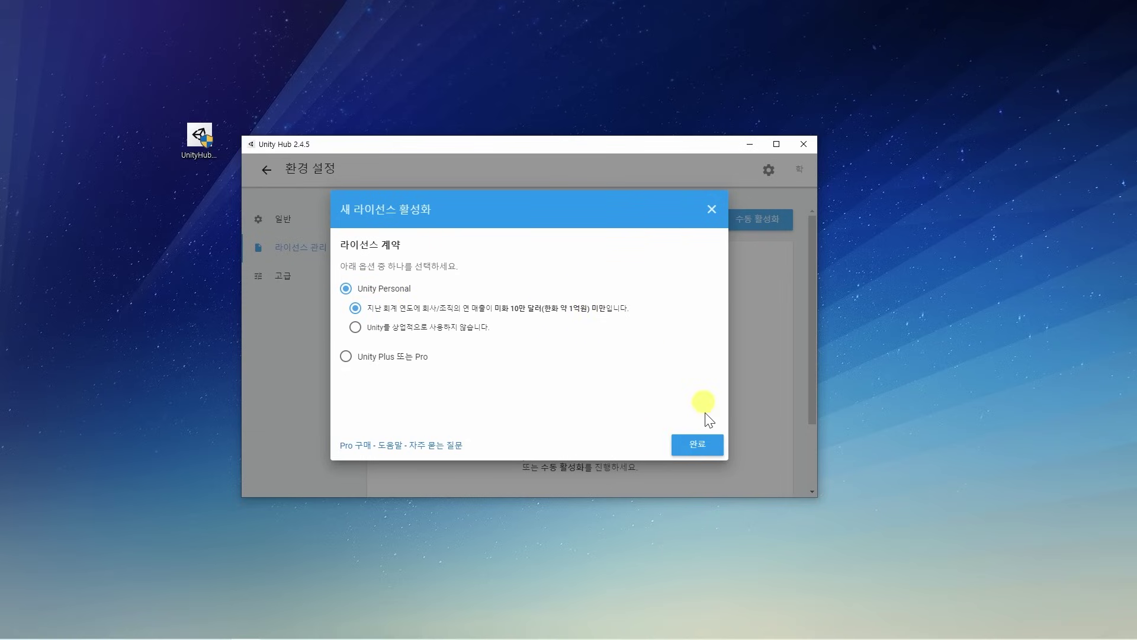
{"action": "left_click", "coordinate": [703, 447]}
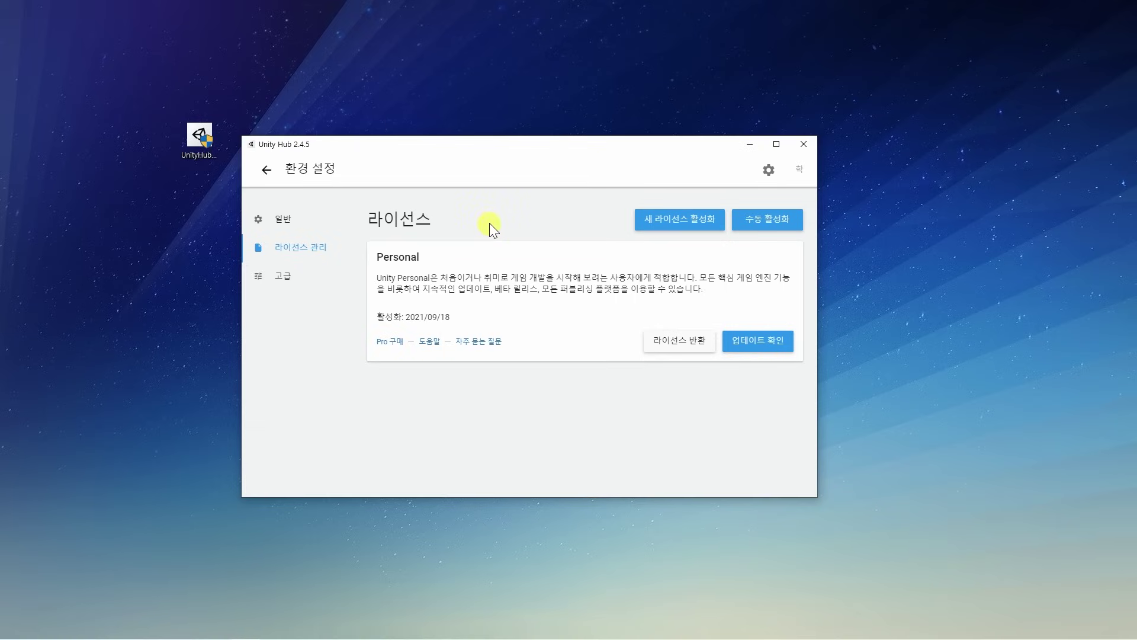
- Leave the preferences and add a Unity installation, reviewing the releases and keeping the recommended Unity 2020.3.18f1 (LTS)
{"action": "left_click", "coordinate": [265, 173]}
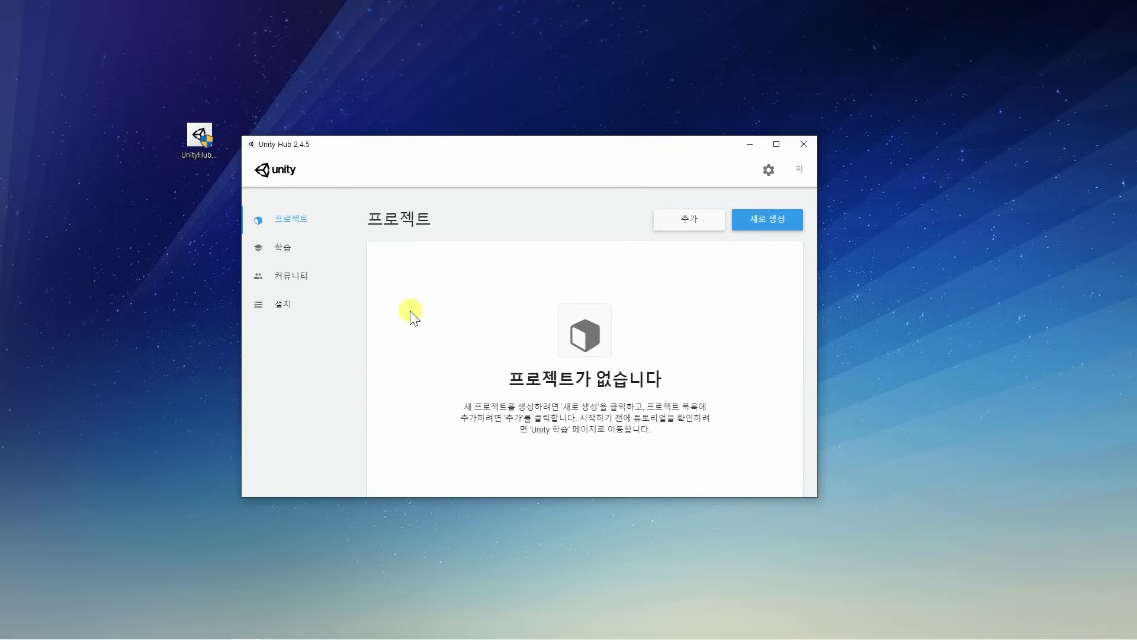
{"action": "left_click", "coordinate": [276, 320]}
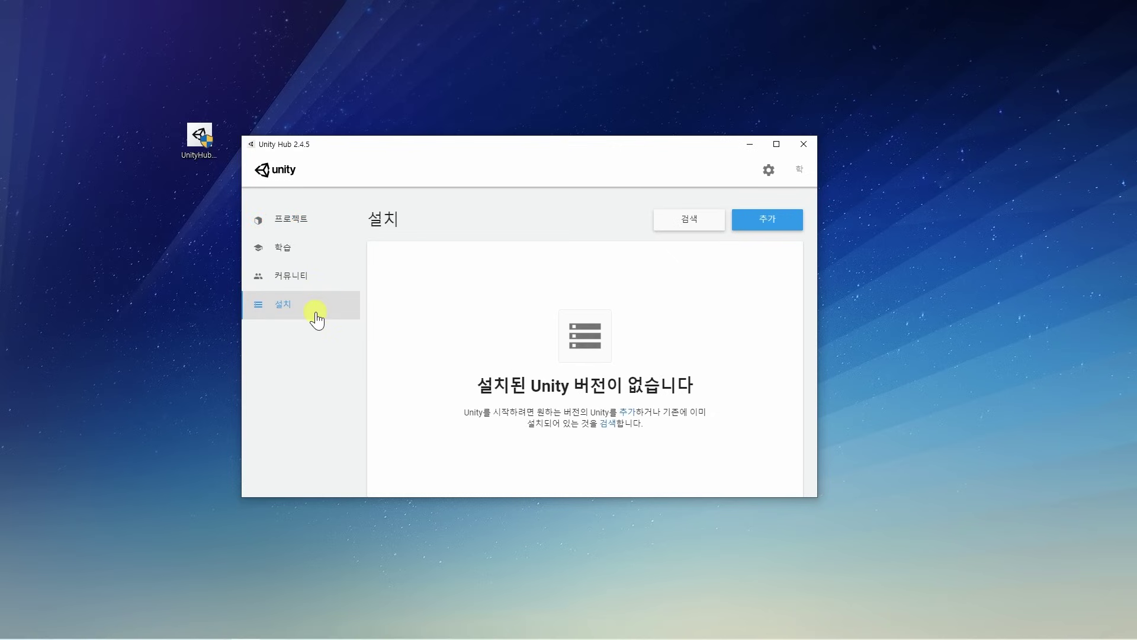
{"action": "left_click", "coordinate": [757, 231]}
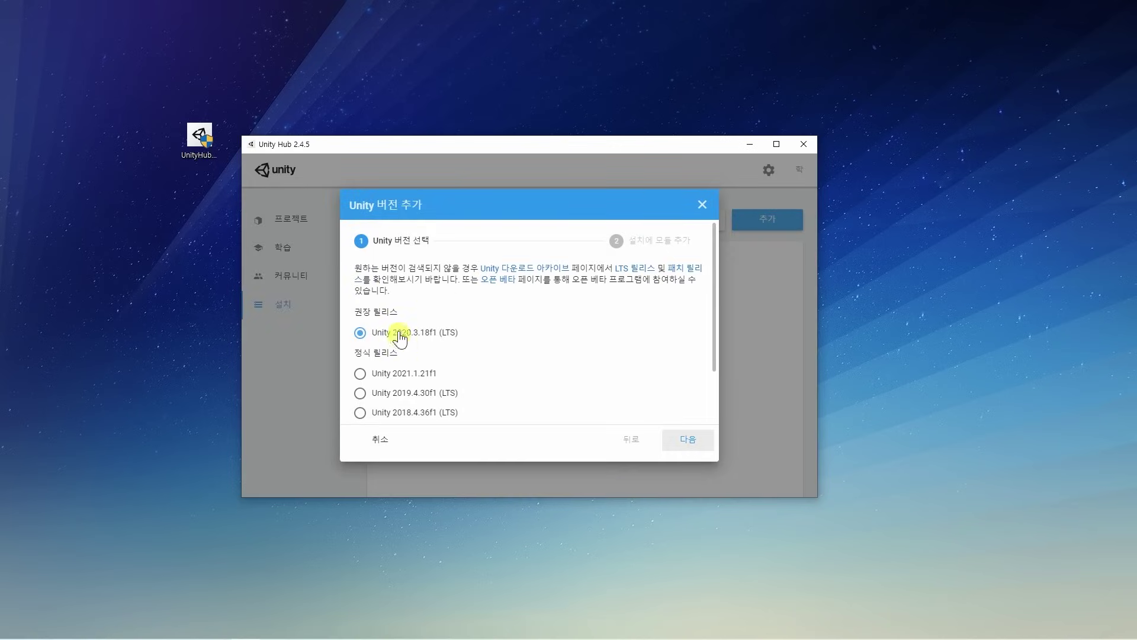
{"action": "scroll", "coordinate": [426, 323], "scroll_direction": "down", "scroll_amount": 2}
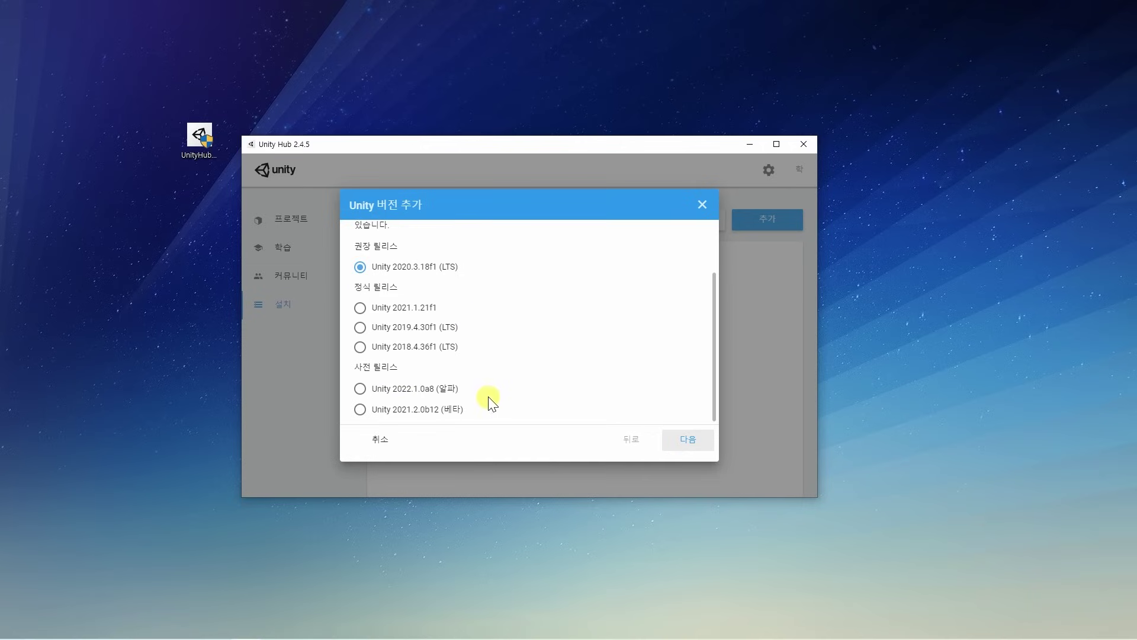
{"action": "scroll", "coordinate": [490, 396], "scroll_direction": "up", "scroll_amount": 2}
{"action": "scroll", "coordinate": [496, 364], "scroll_direction": "down", "scroll_amount": 1}
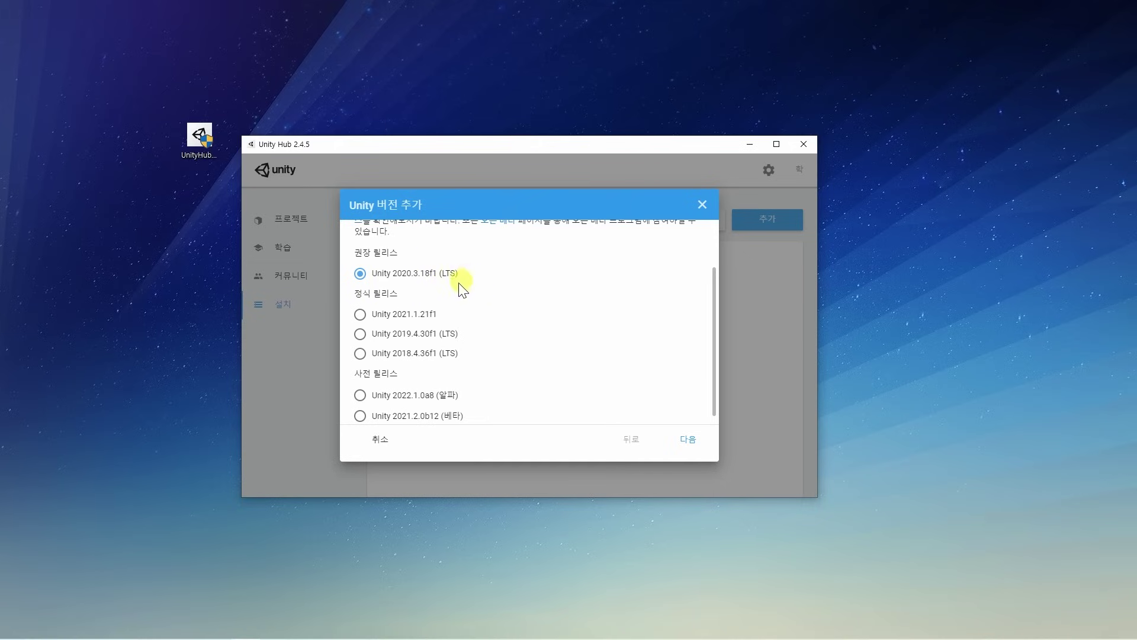
{"action": "scroll", "coordinate": [474, 283], "scroll_direction": "down", "scroll_amount": 1}
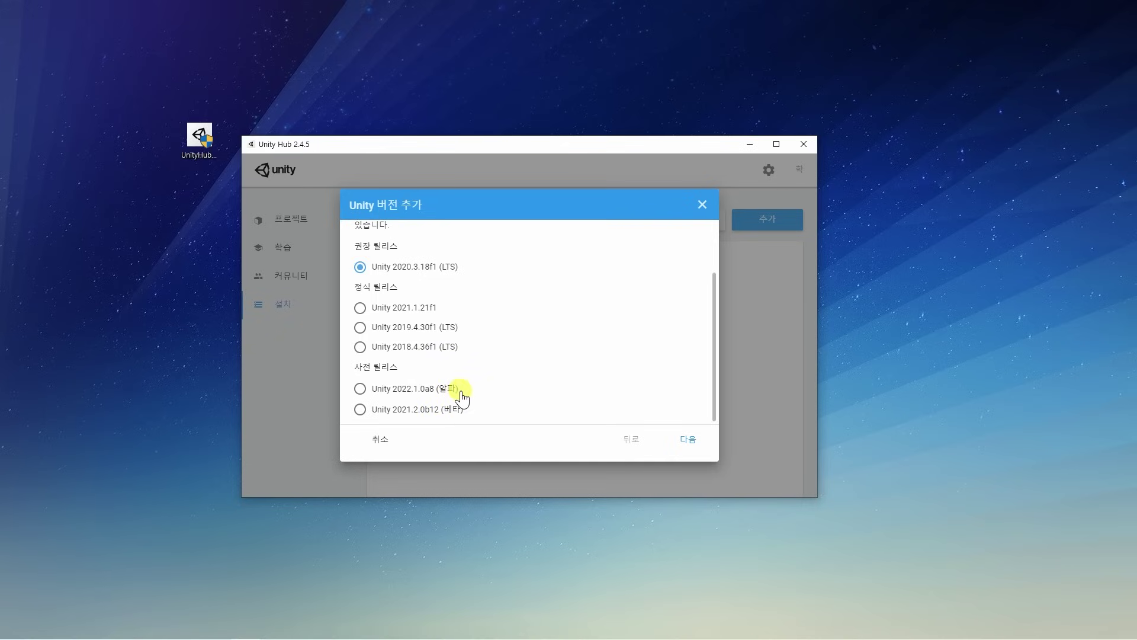
{"action": "scroll", "coordinate": [454, 403], "scroll_direction": "up", "scroll_amount": 1}
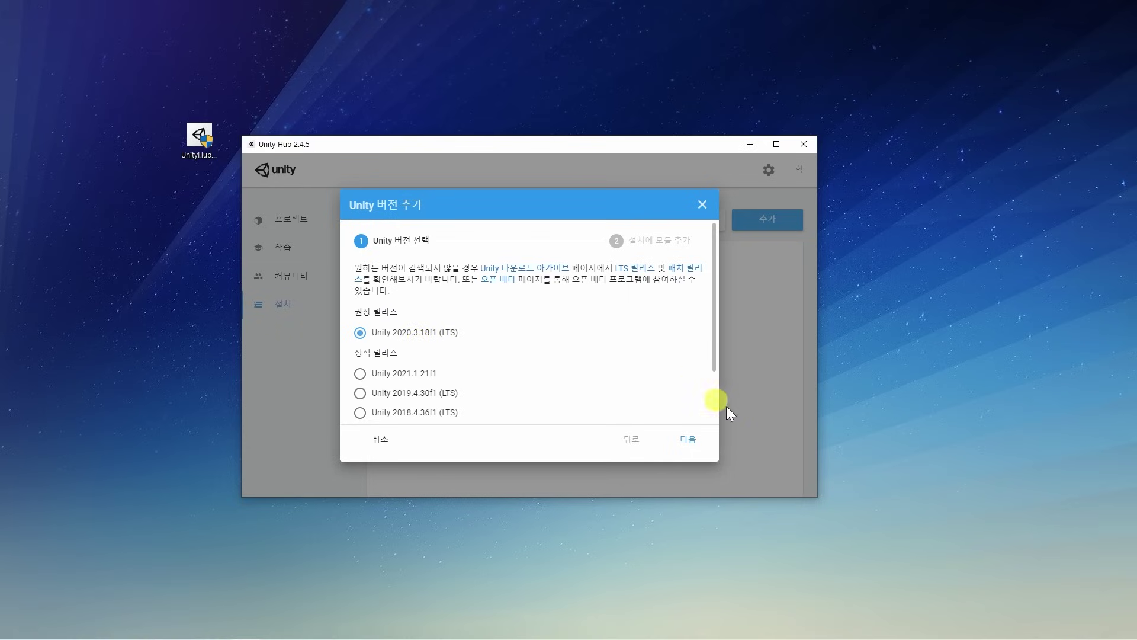
{"action": "left_click", "coordinate": [686, 439]}
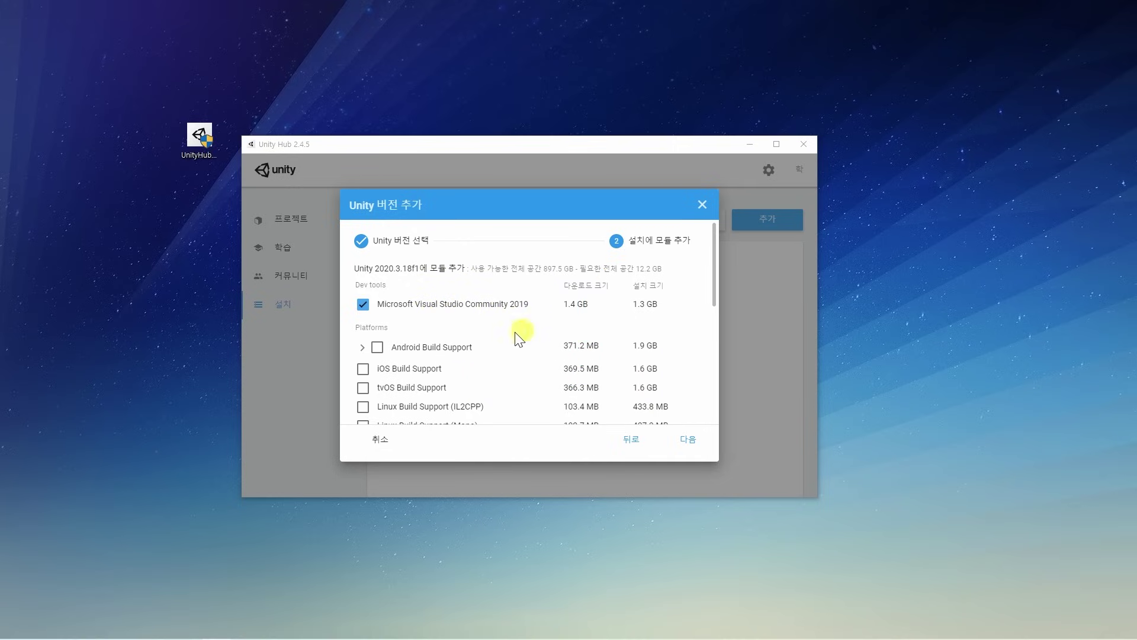
- Install it without Visual Studio Community 2019 but with Android Build Support, SDK & NDK Tools and OpenJDK, accepting the Android license terms
{"action": "left_click", "coordinate": [364, 305]}
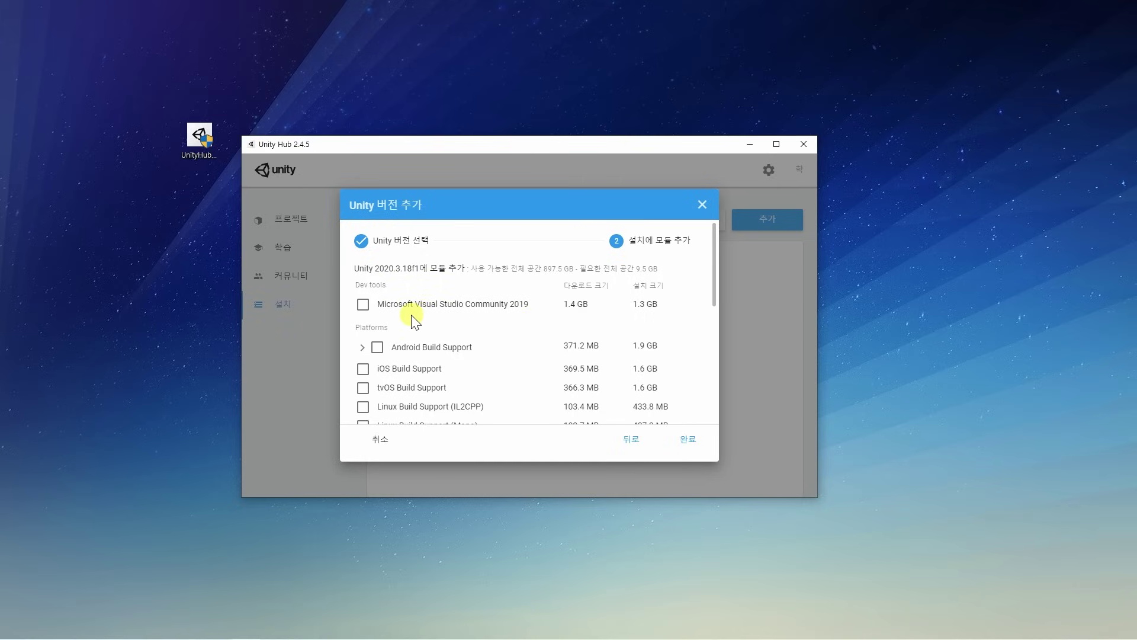
{"action": "scroll", "coordinate": [406, 296], "scroll_direction": "down", "scroll_amount": 1}
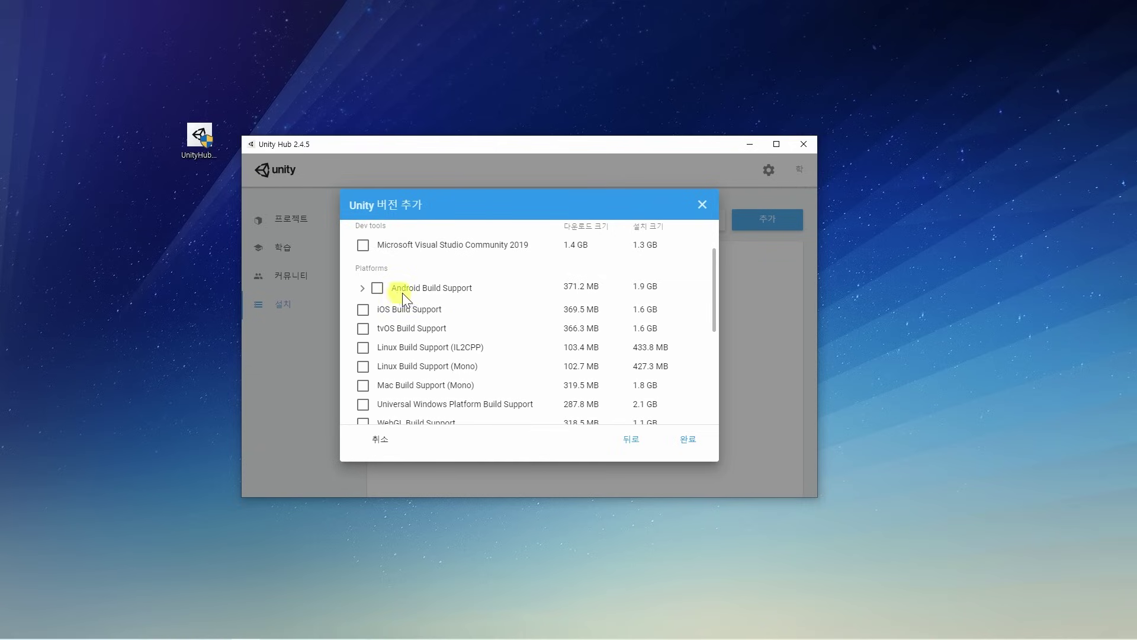
{"action": "left_click", "coordinate": [378, 288]}
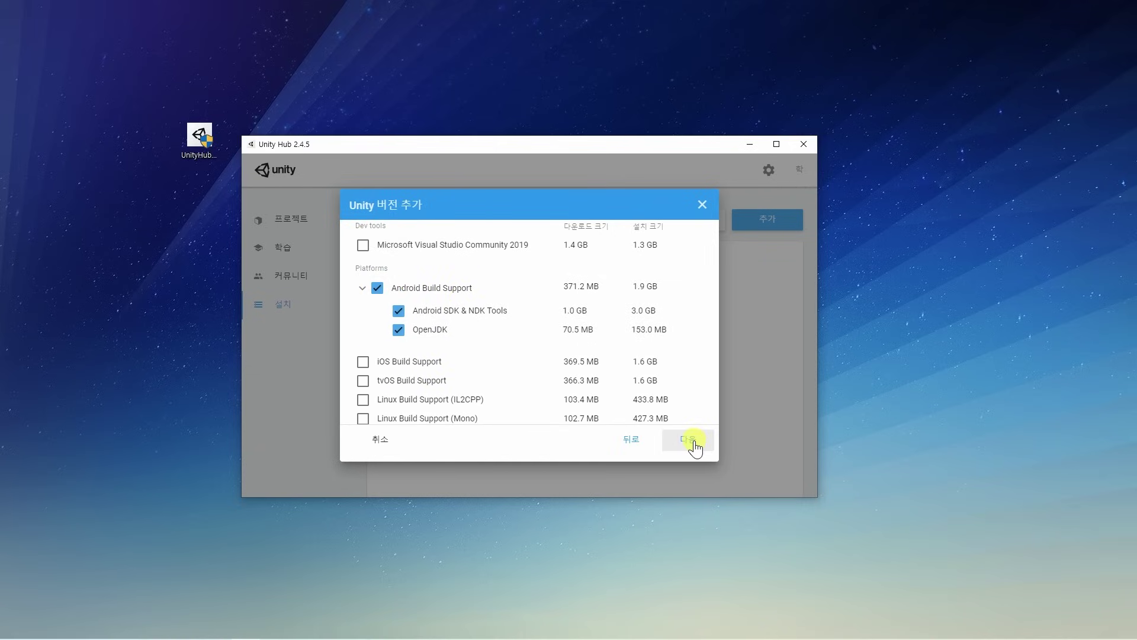
{"action": "left_click", "coordinate": [688, 440]}
{"action": "left_click", "coordinate": [322, 414]}
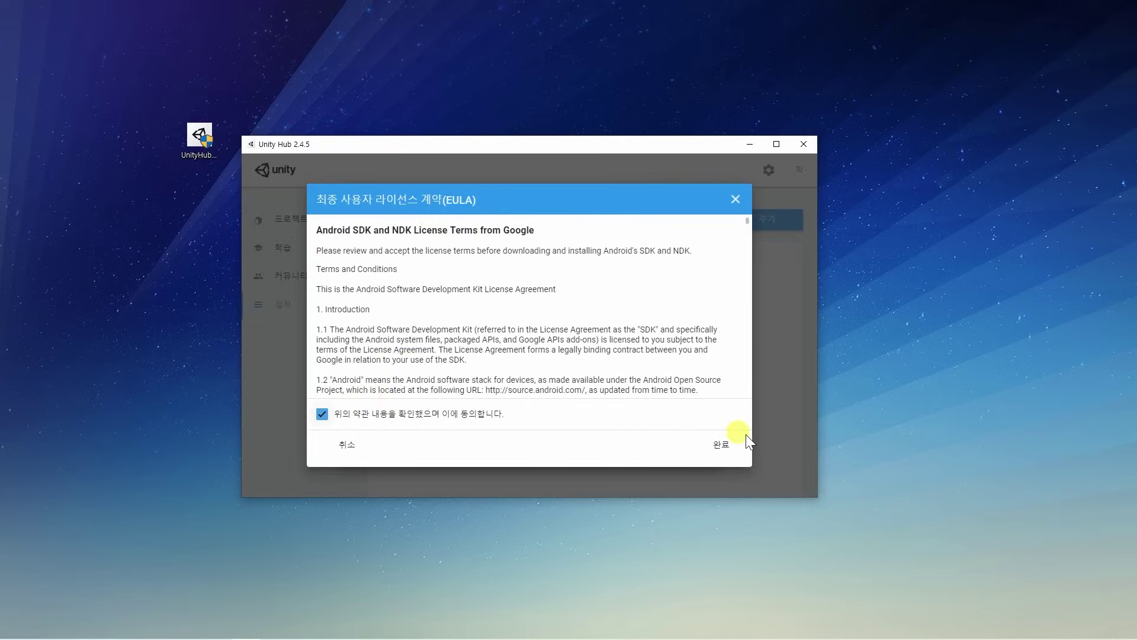
{"action": "left_click", "coordinate": [716, 446]}
{"action": "left_click", "coordinate": [720, 446]}
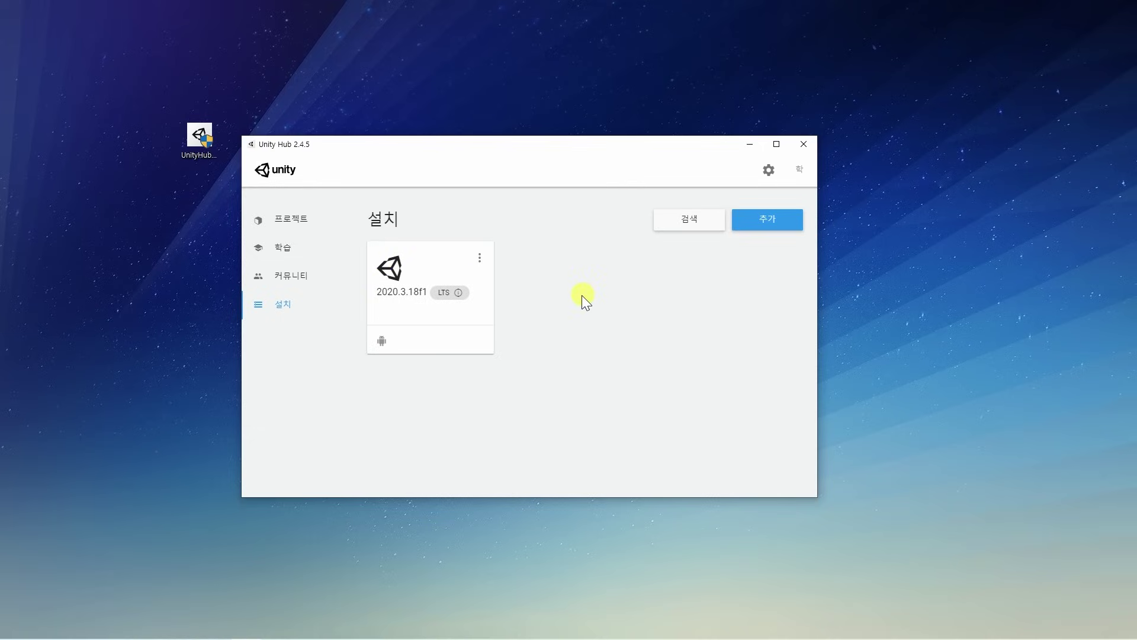
- Start a new project with Unity 2020.3.18f1 and select the 2D template
{"action": "left_click", "coordinate": [327, 228]}
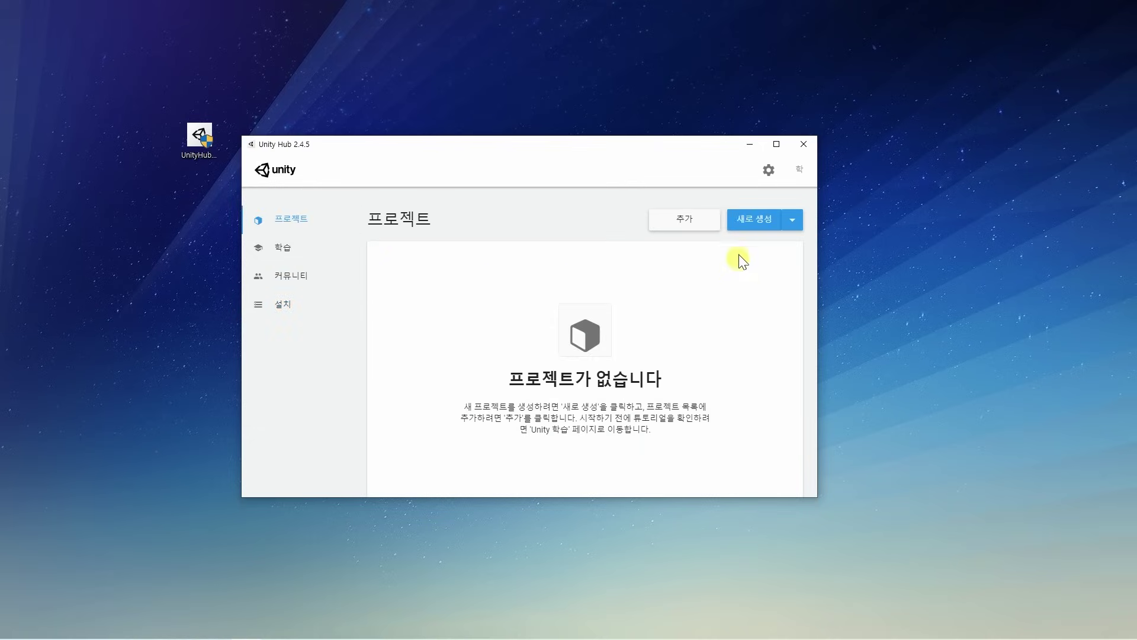
{"action": "left_click", "coordinate": [792, 222]}
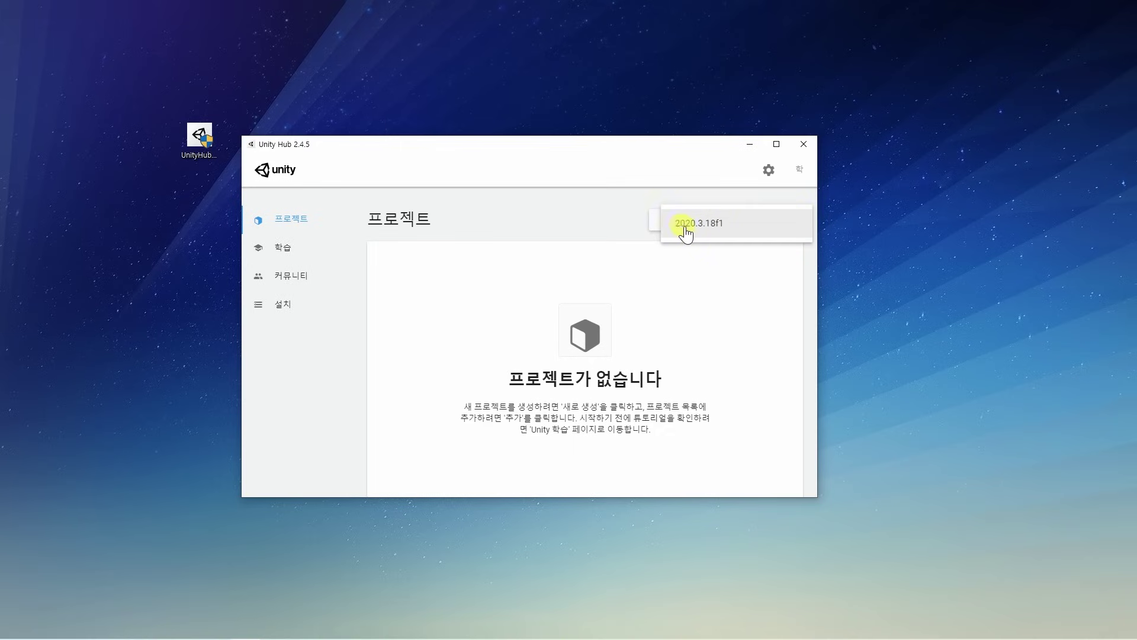
{"action": "left_click", "coordinate": [742, 228]}
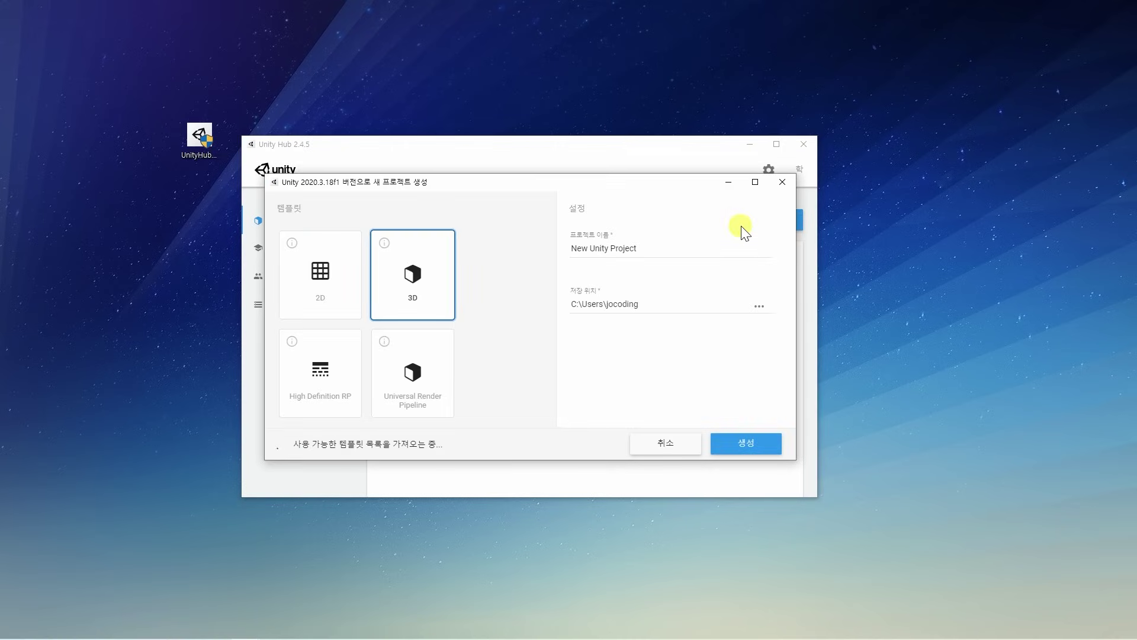
{"action": "left_click", "coordinate": [319, 293]}
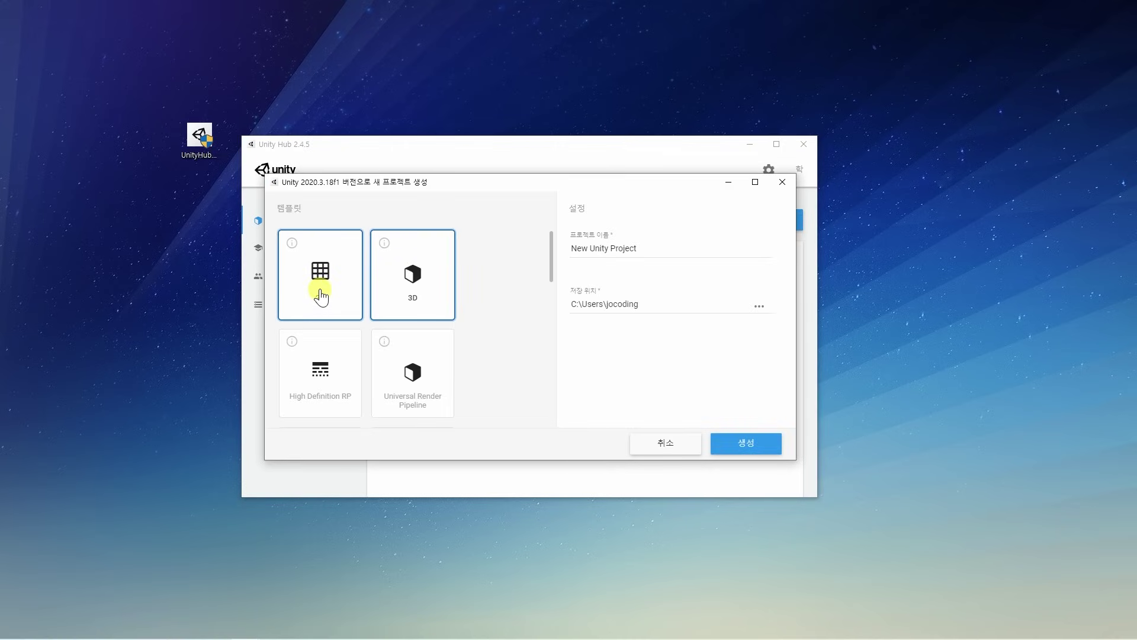
{"action": "left_click", "coordinate": [408, 278]}
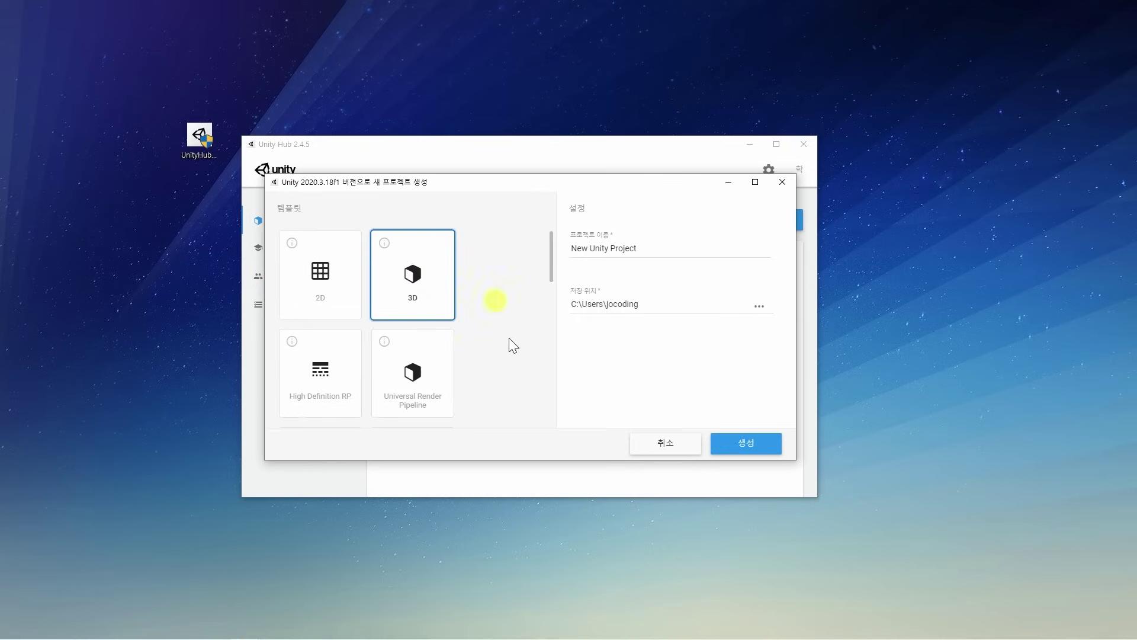
{"action": "left_click", "coordinate": [335, 288]}
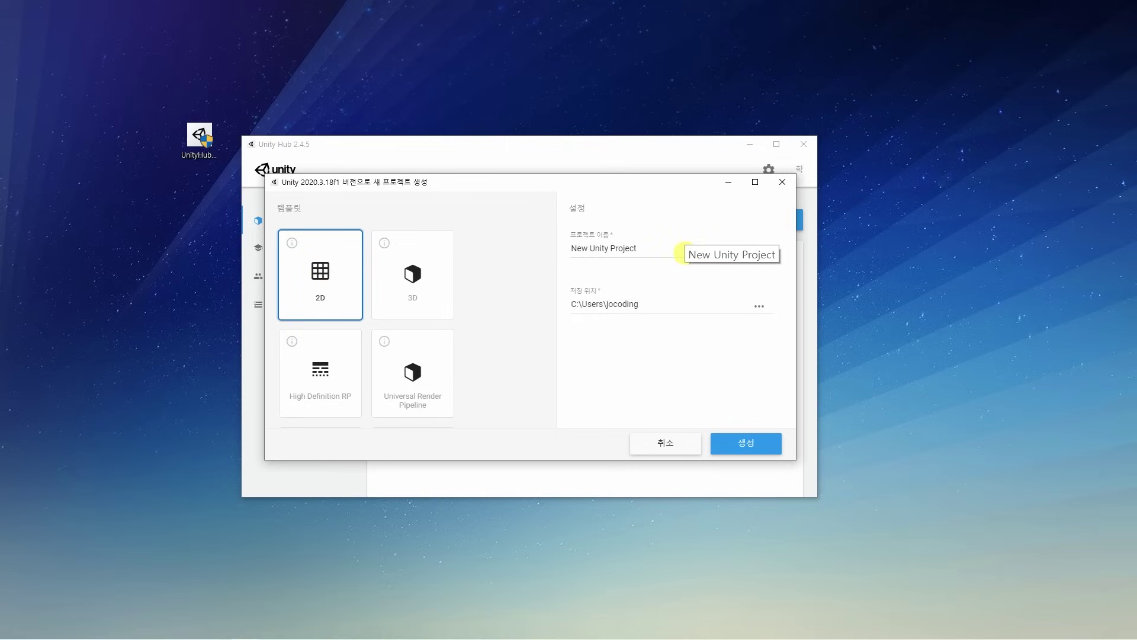
- Name the project FlappyClone, keep the default save location, and create it
{"action": "left_click", "coordinate": [683, 252]}
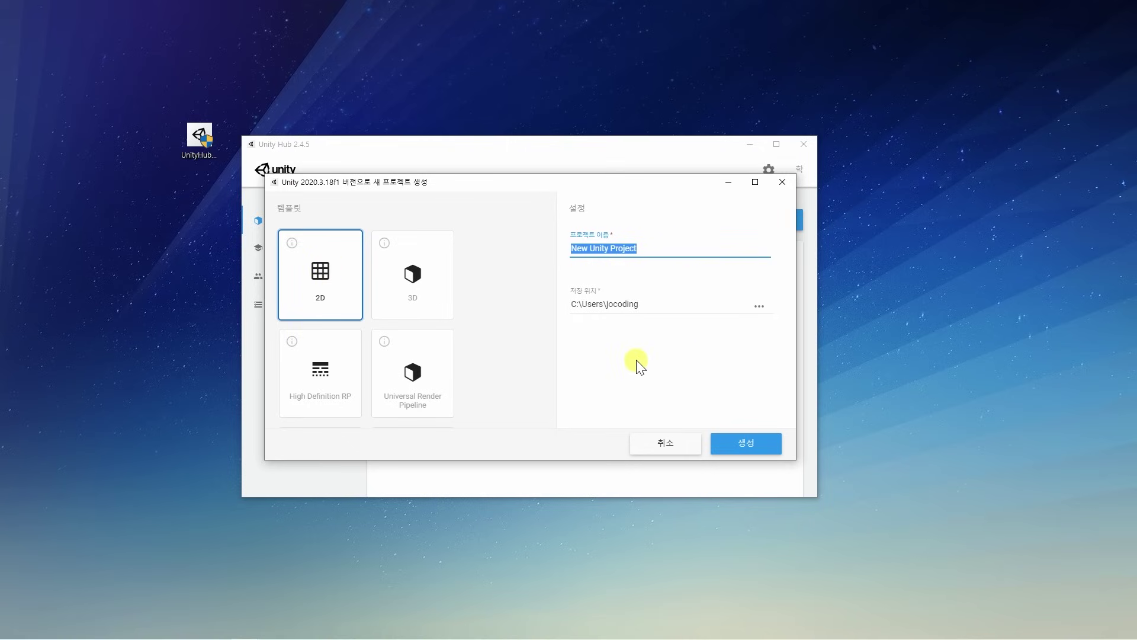
{"action": "type", "text": "FlappyClone"}
{"action": "left_click", "coordinate": [570, 248]}
{"action": "left_click", "coordinate": [629, 245]}
{"action": "left_click", "coordinate": [747, 445]}
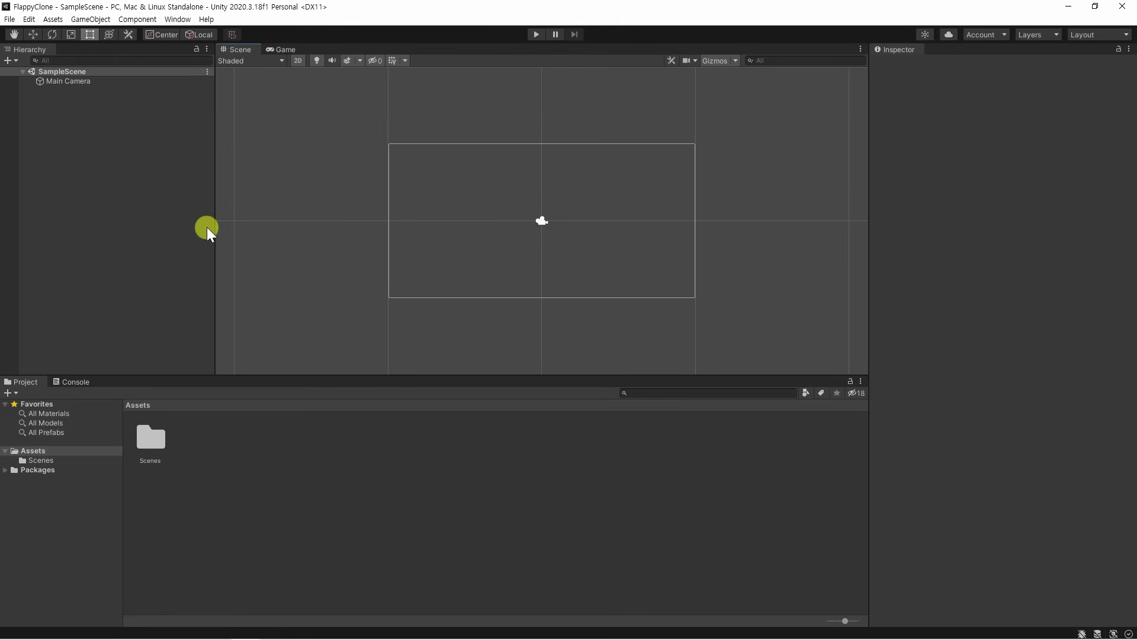
- Switch to Chrome and look through the whole game sprite sheet on the animalface.site/flappy page
{"action": "key", "text": "alt+Tab"}
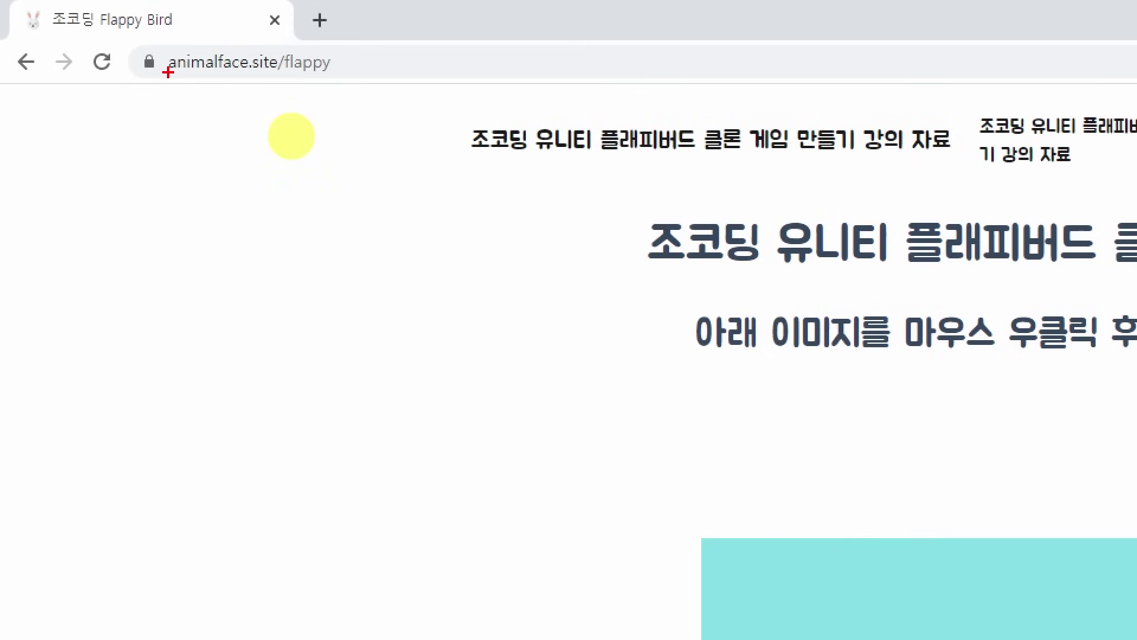
{"action": "left_click_drag", "start_coordinate": [84, 36], "coordinate": [135, 40]}
{"action": "left_click_drag", "start_coordinate": [284, 82], "coordinate": [384, 81]}
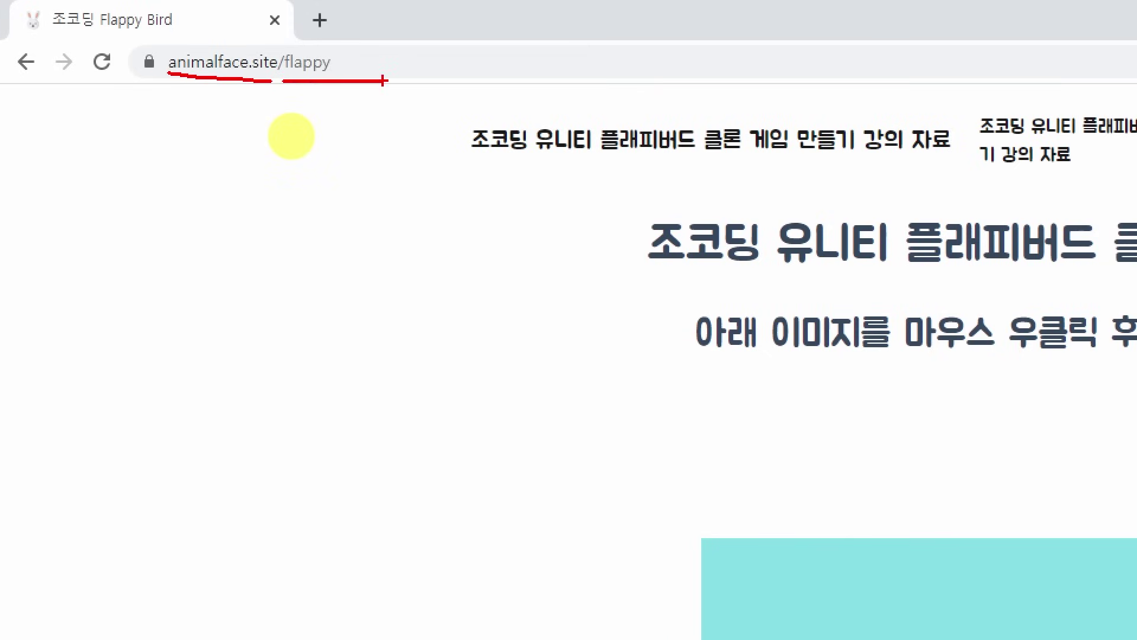
{"action": "key", "text": "Escape"}
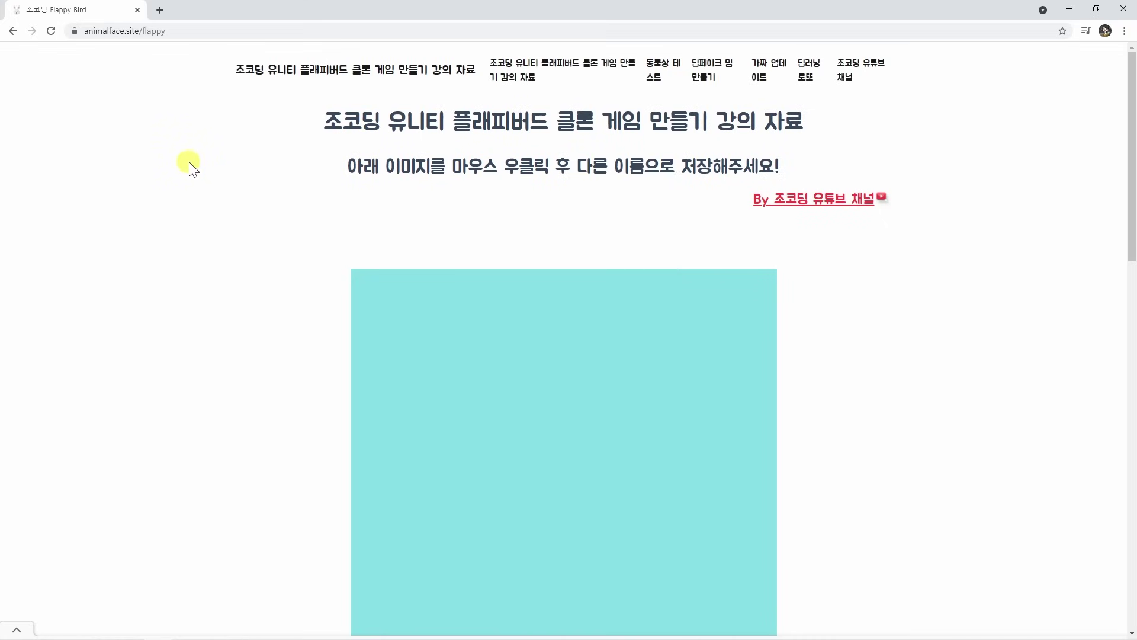
{"action": "scroll", "coordinate": [211, 196], "scroll_direction": "down", "scroll_amount": 5}
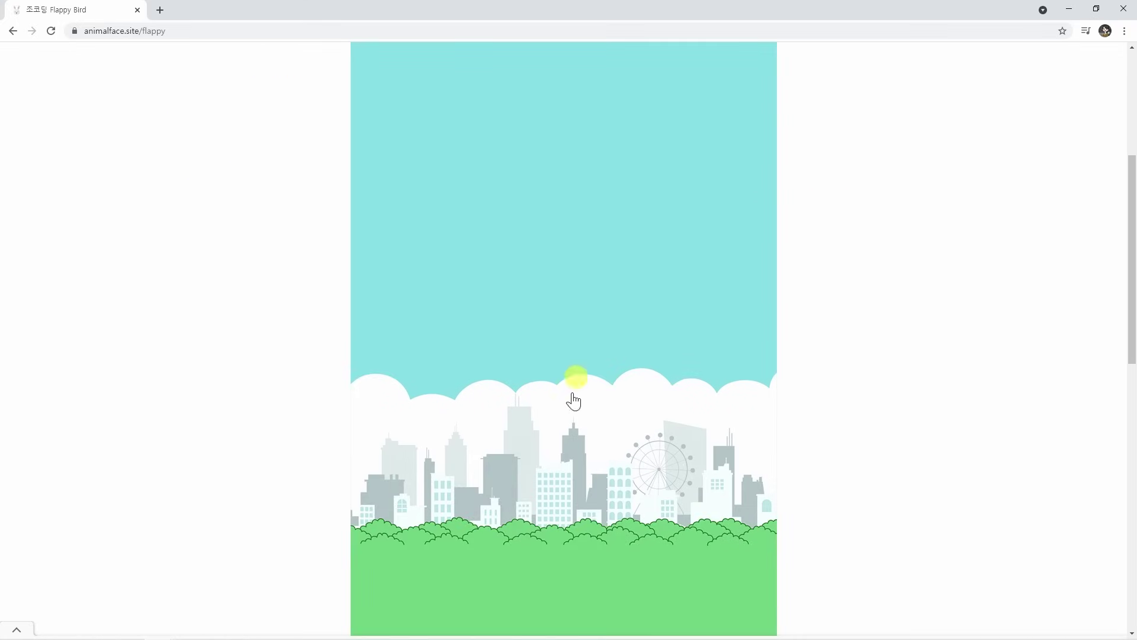
{"action": "scroll", "coordinate": [373, 414], "scroll_direction": "down", "scroll_amount": 10}
{"action": "scroll", "coordinate": [564, 460], "scroll_direction": "down", "scroll_amount": 3}
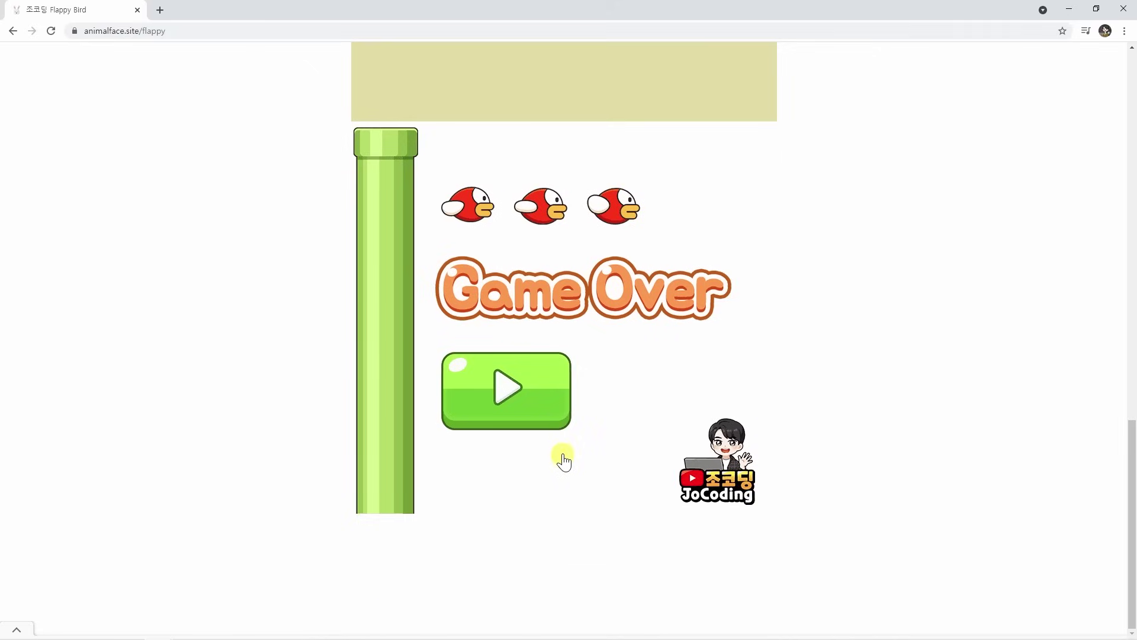
{"action": "scroll", "coordinate": [563, 461], "scroll_direction": "up", "scroll_amount": 12}
- Save the sprite sheet image as img.png in the Assets folder of the FlappyClone project
{"action": "right_click", "coordinate": [524, 314]}
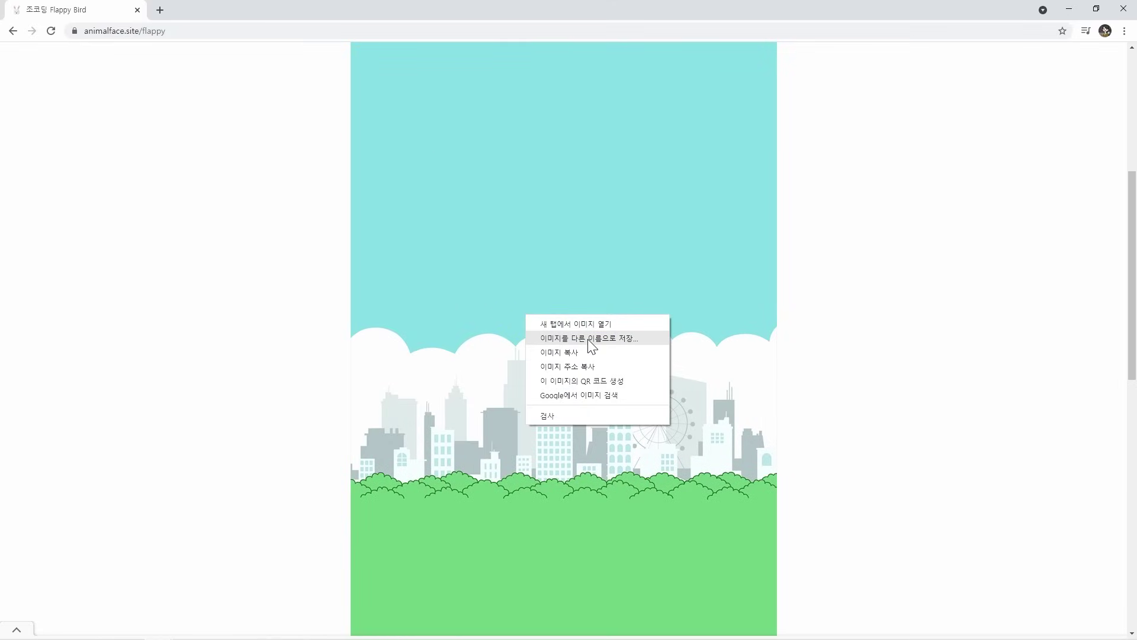
{"action": "left_click", "coordinate": [649, 346]}
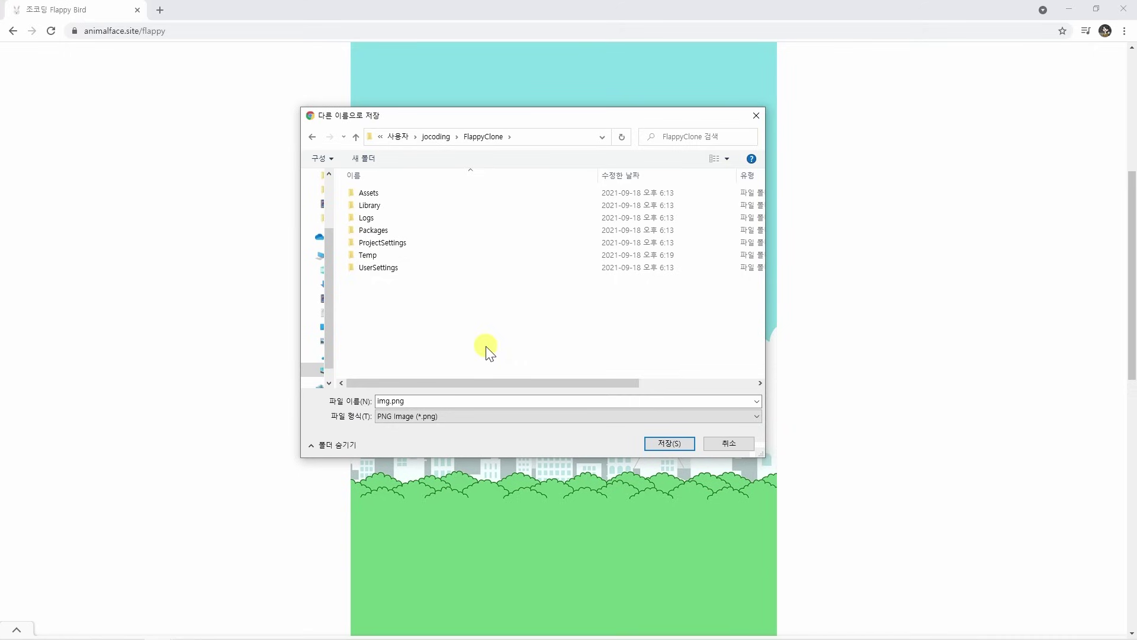
{"action": "left_click", "coordinate": [546, 140]}
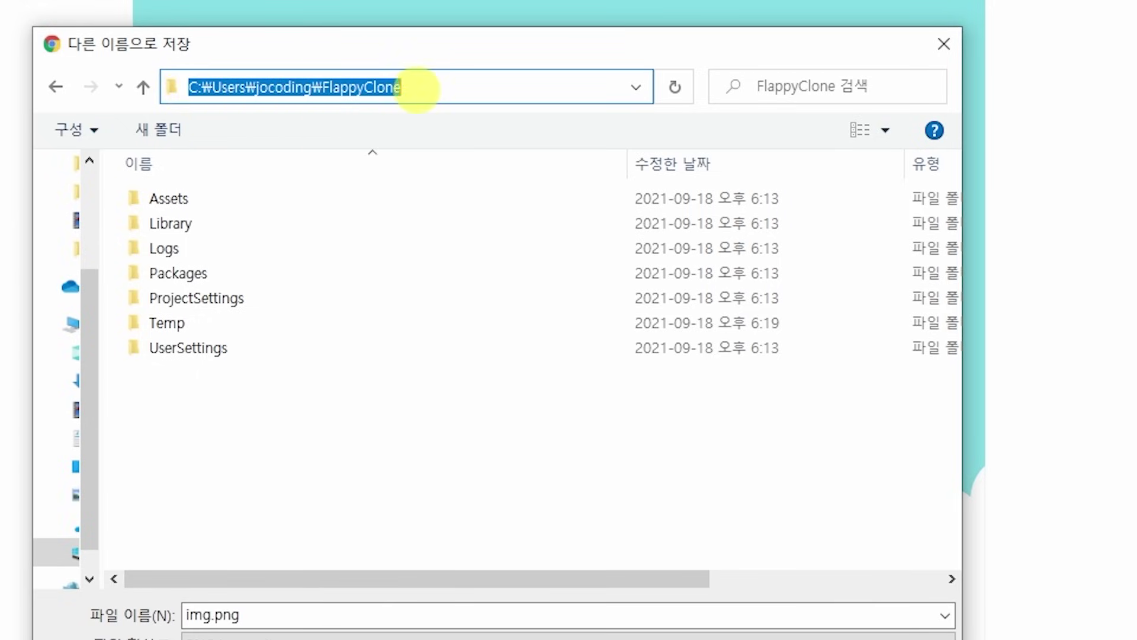
{"action": "left_click", "coordinate": [450, 89]}
{"action": "left_click_drag", "start_coordinate": [482, 92], "coordinate": [323, 89]}
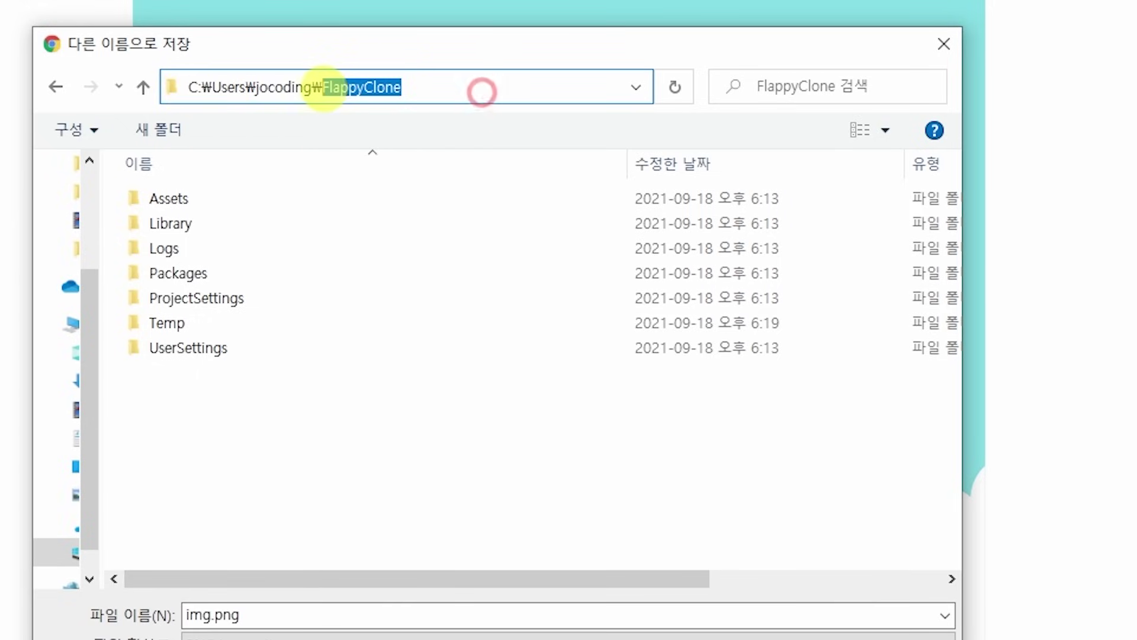
{"action": "left_click", "coordinate": [395, 446]}
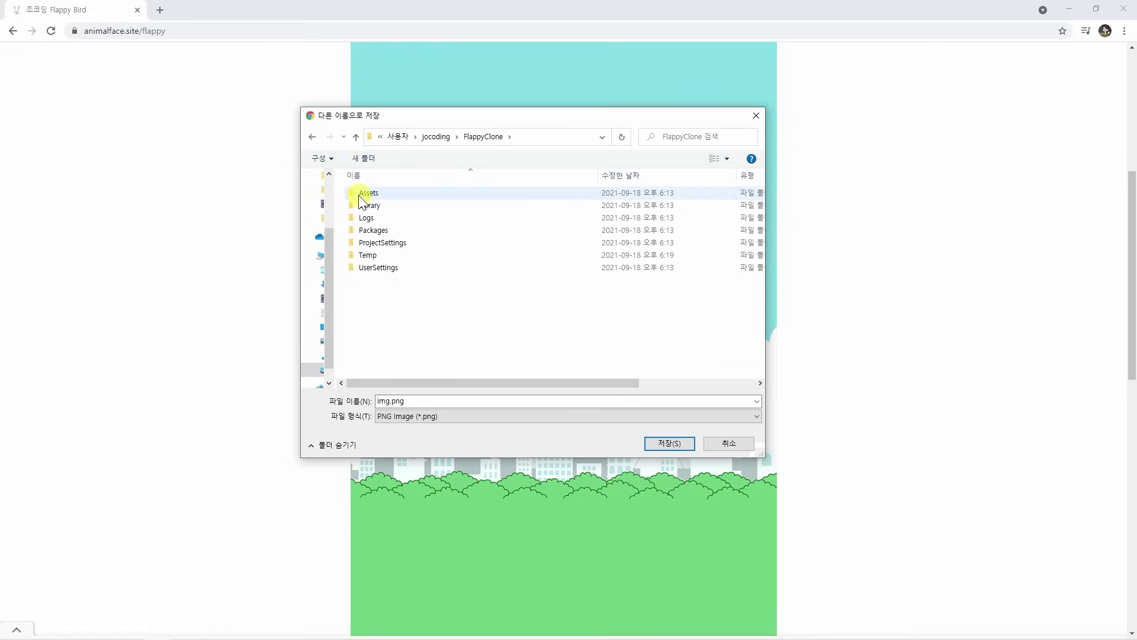
{"action": "double_click", "coordinate": [373, 193]}
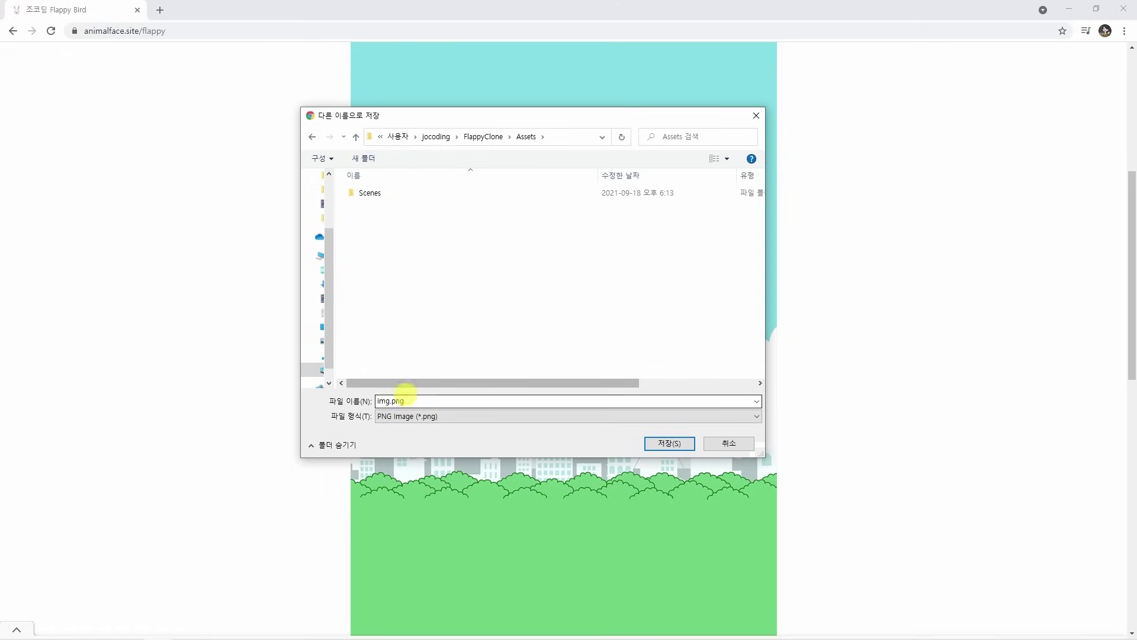
{"action": "left_click", "coordinate": [686, 446]}
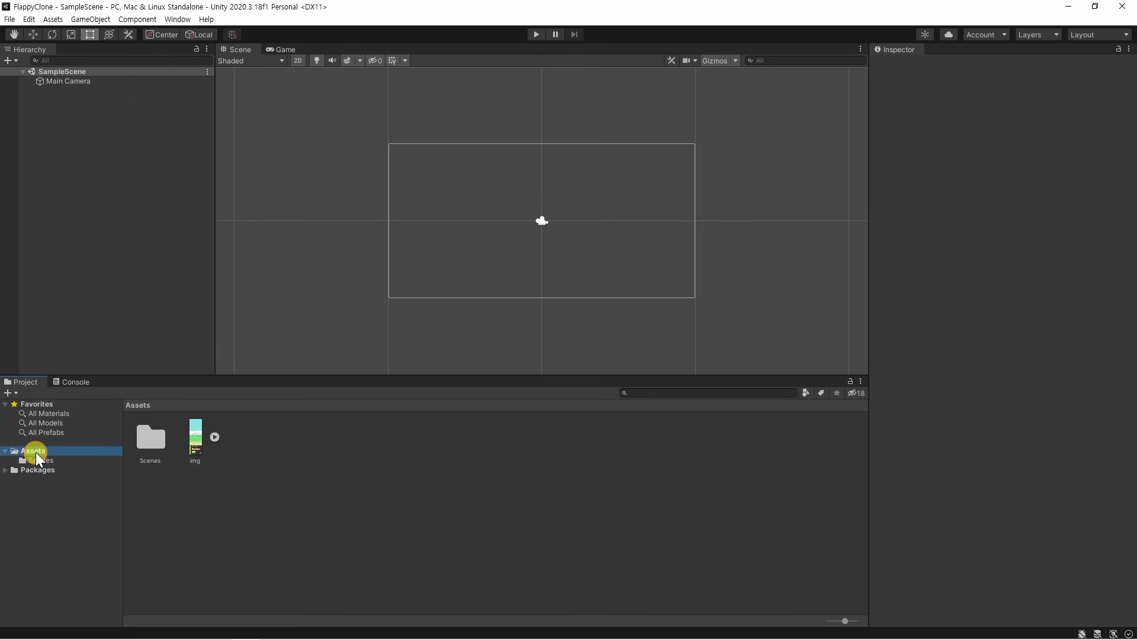
- Back in Unity, open the img asset in the image viewer to examine its artwork, and close the viewer
{"action": "left_click", "coordinate": [195, 451]}
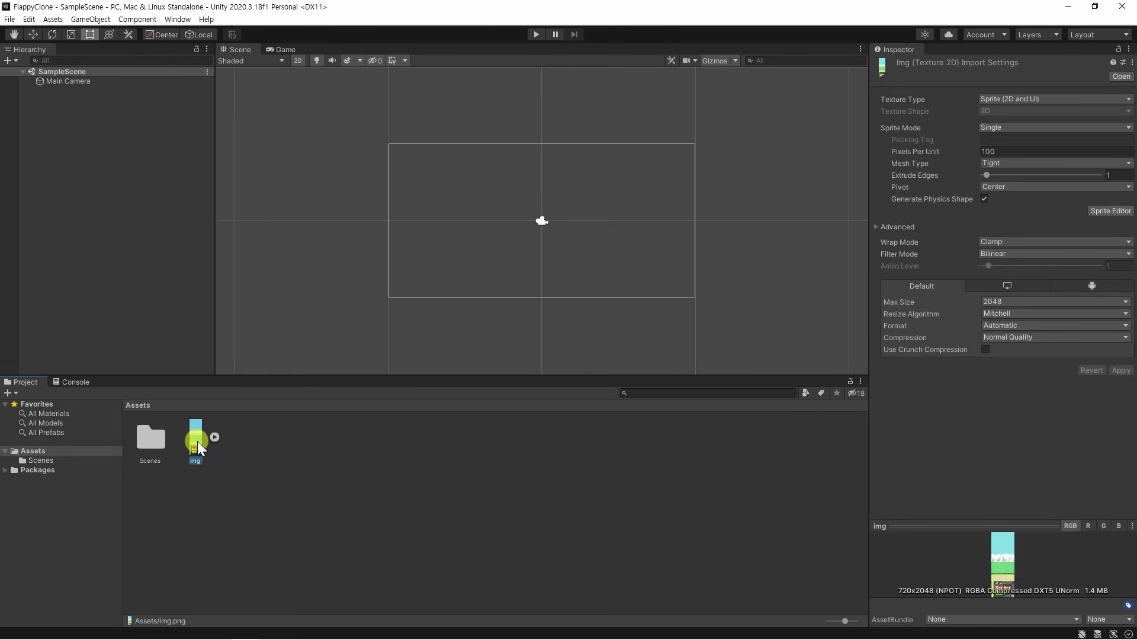
{"action": "double_click", "coordinate": [195, 441]}
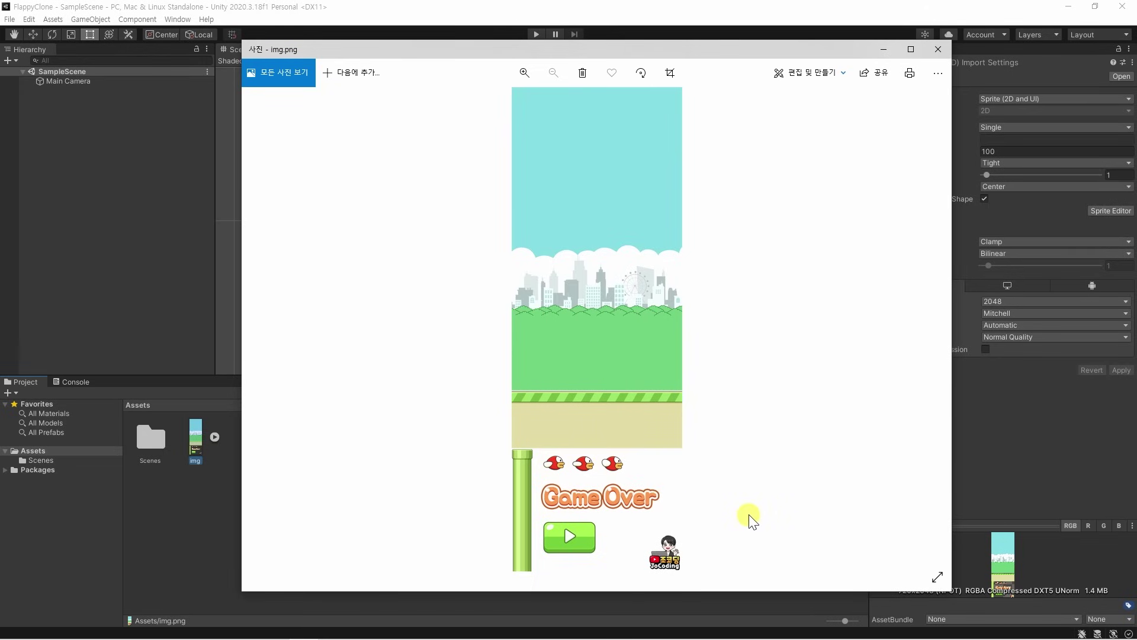
{"action": "left_click", "coordinate": [938, 49]}
{"action": "left_click", "coordinate": [304, 464]}
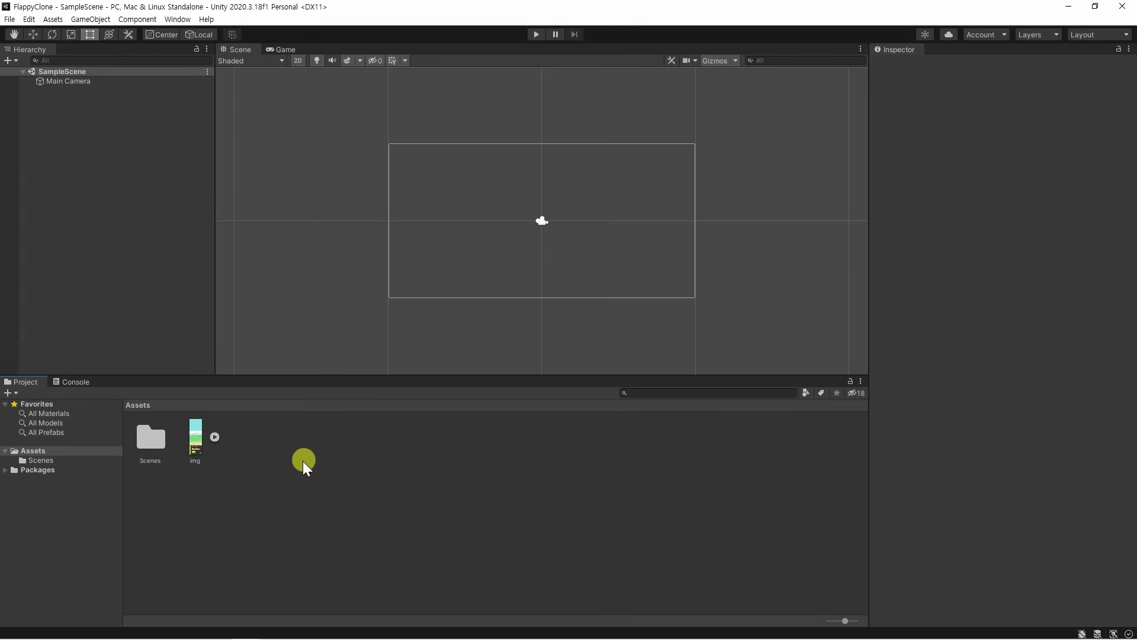
- Set the img texture's Sprite Mode to Multiple and open it in the Sprite Editor, applying the import settings
{"action": "left_click", "coordinate": [198, 442]}
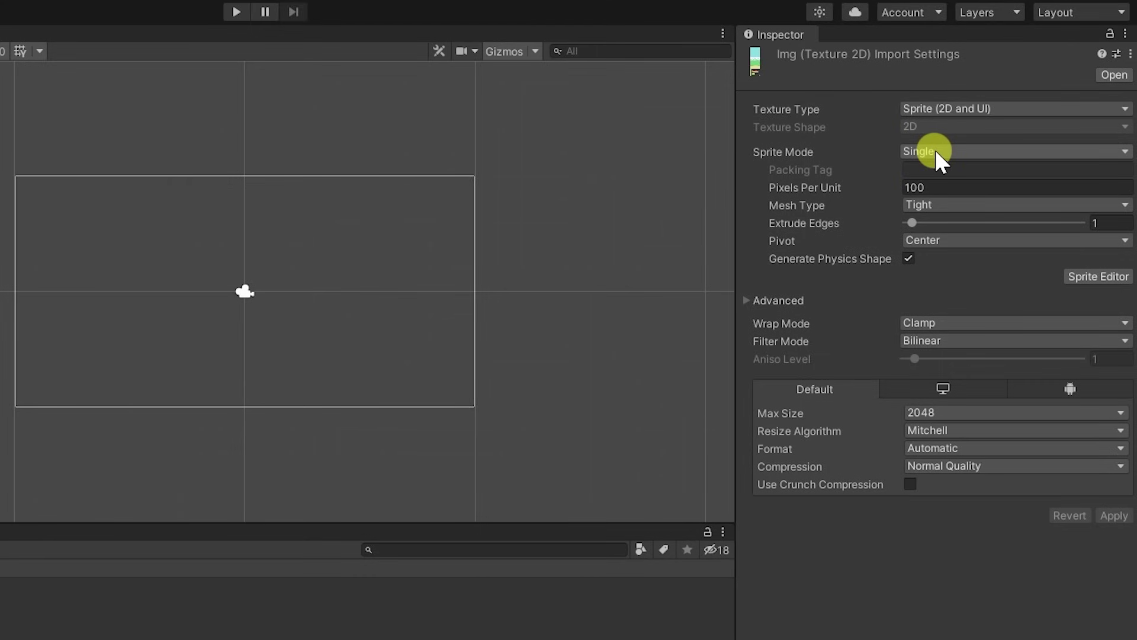
{"action": "left_click", "coordinate": [1002, 127]}
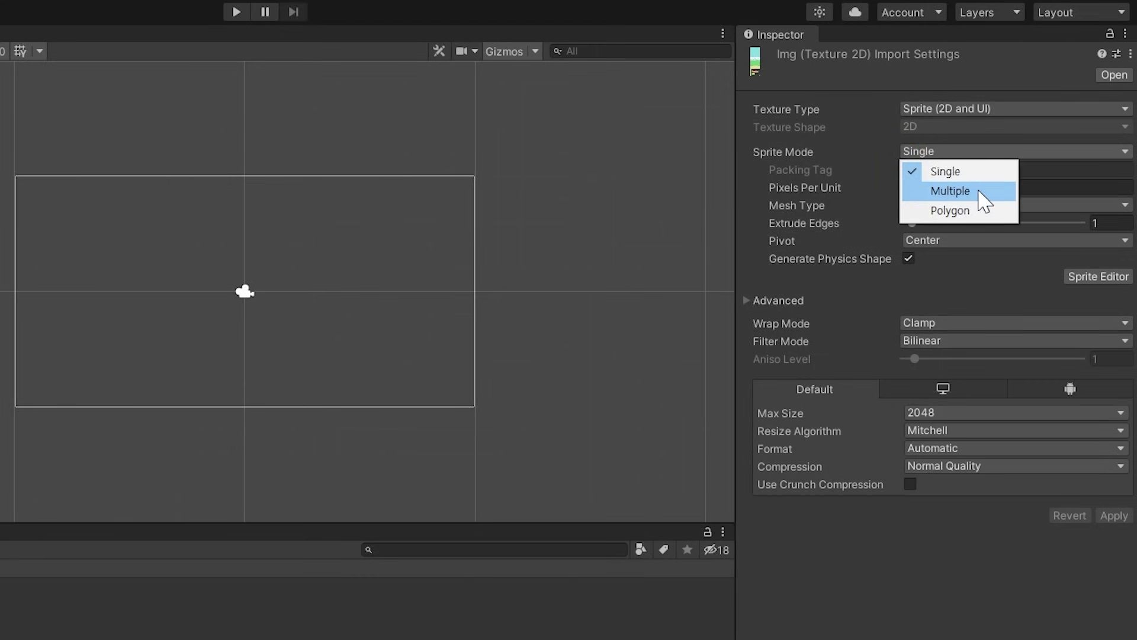
{"action": "left_click", "coordinate": [971, 191]}
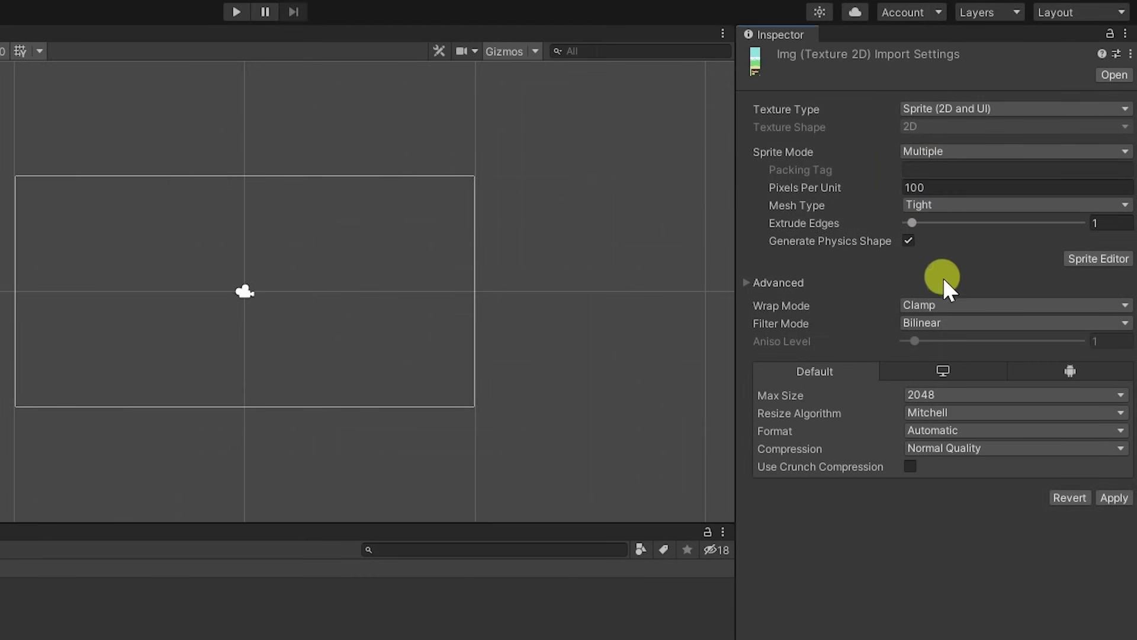
{"action": "left_click", "coordinate": [1098, 260]}
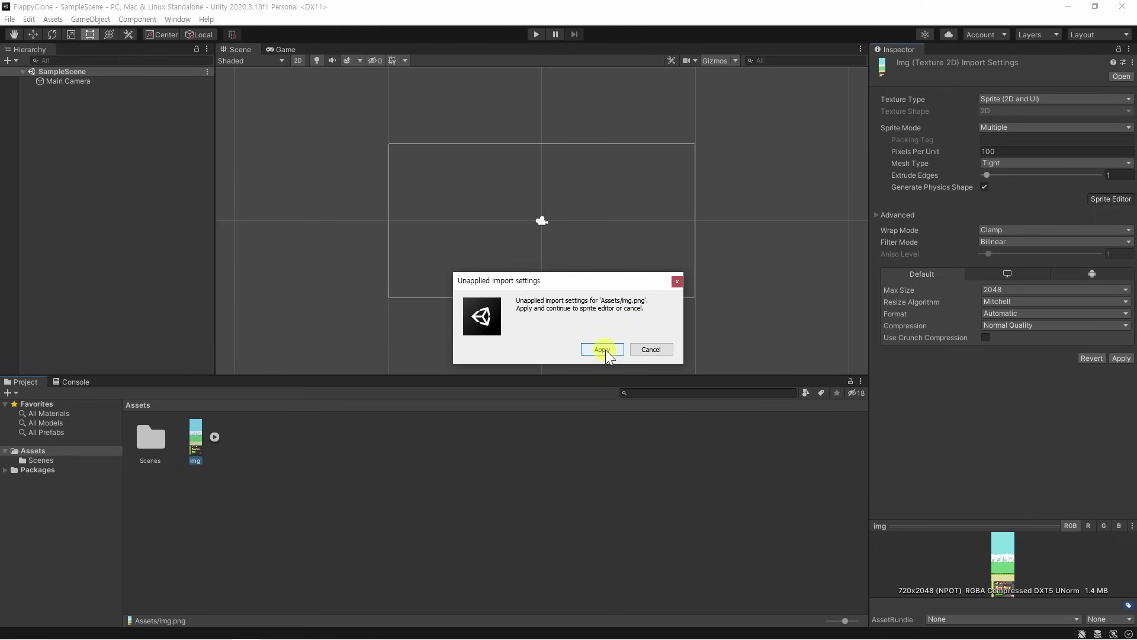
{"action": "left_click", "coordinate": [604, 350]}
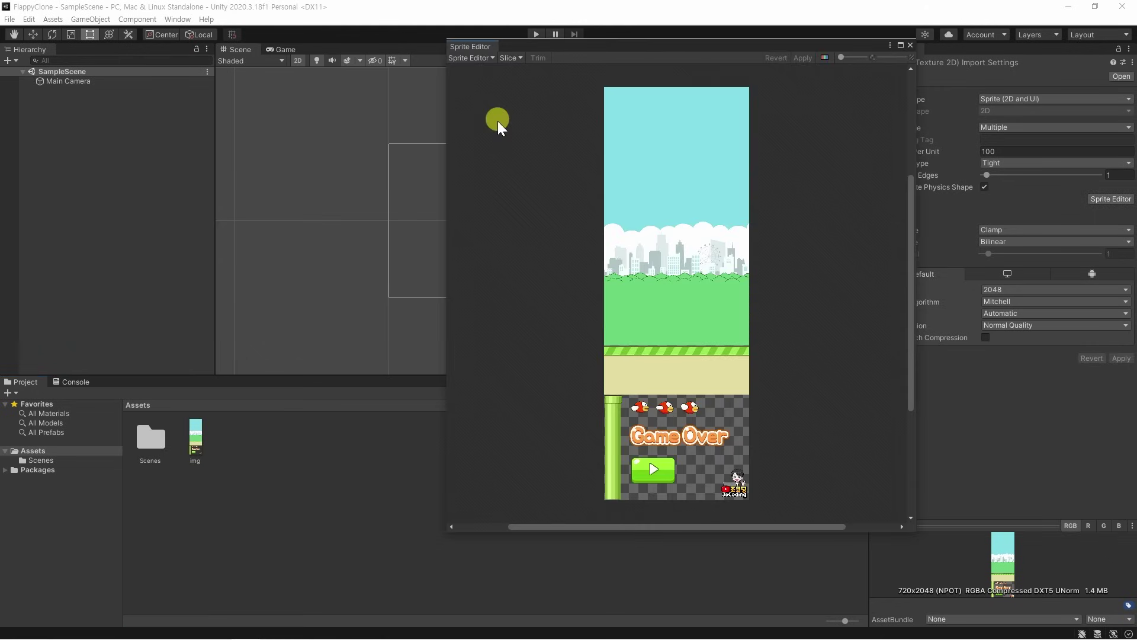
- Slice the sprite sheet automatically with Center pivot and the Delete Existing method, and check the slices around the smaller graphics
{"action": "left_click", "coordinate": [511, 57]}
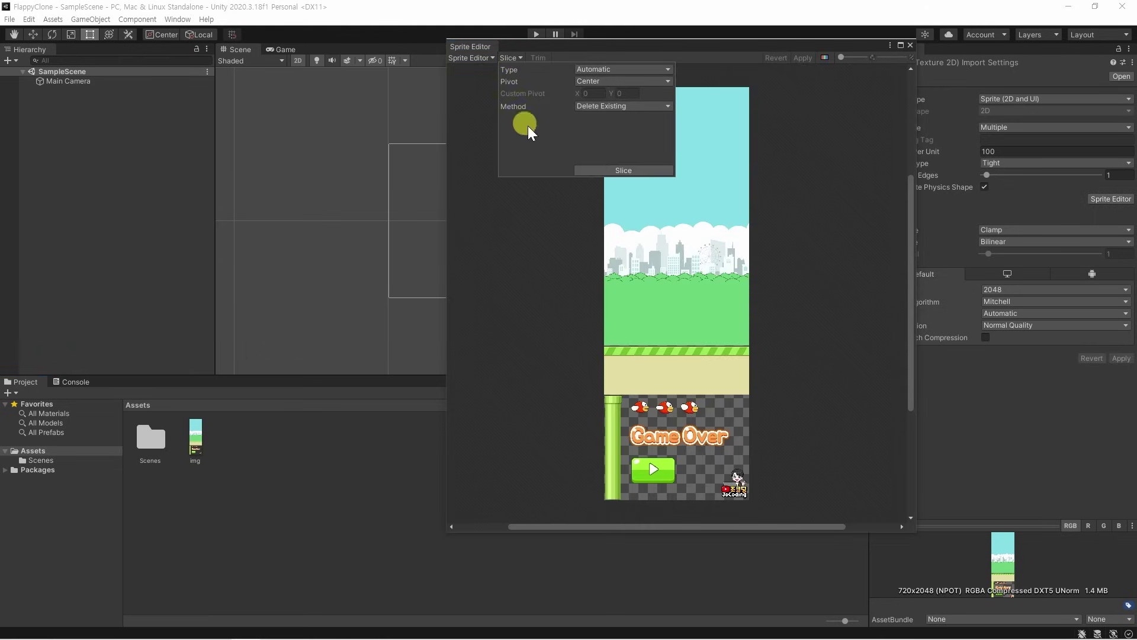
{"action": "left_click", "coordinate": [655, 170]}
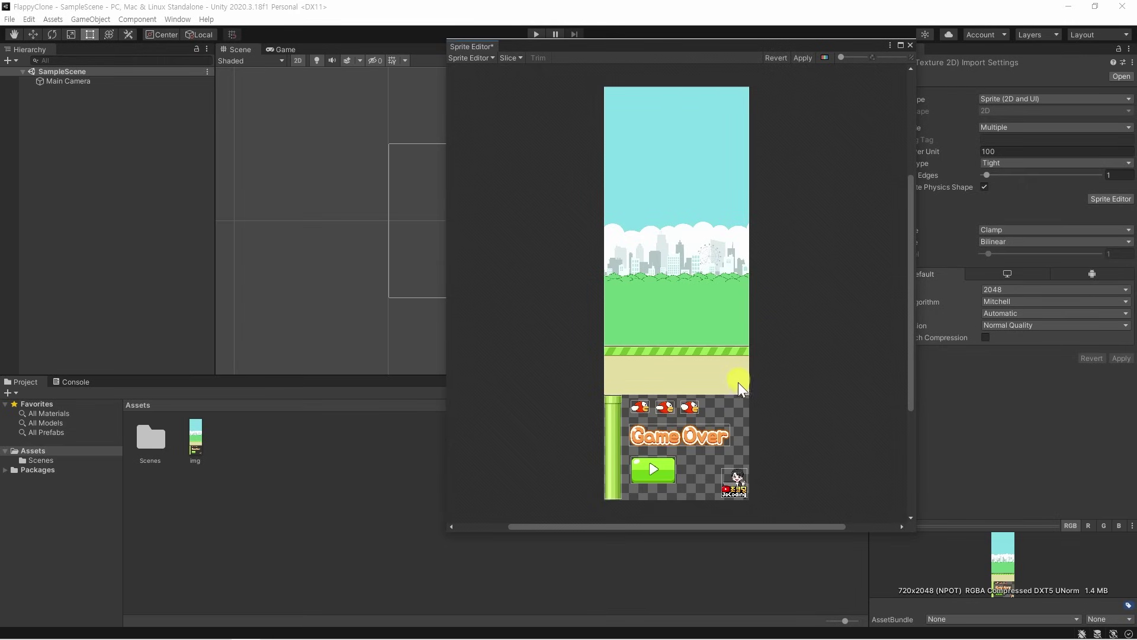
{"action": "scroll", "coordinate": [737, 385], "scroll_direction": "up", "scroll_amount": 5}
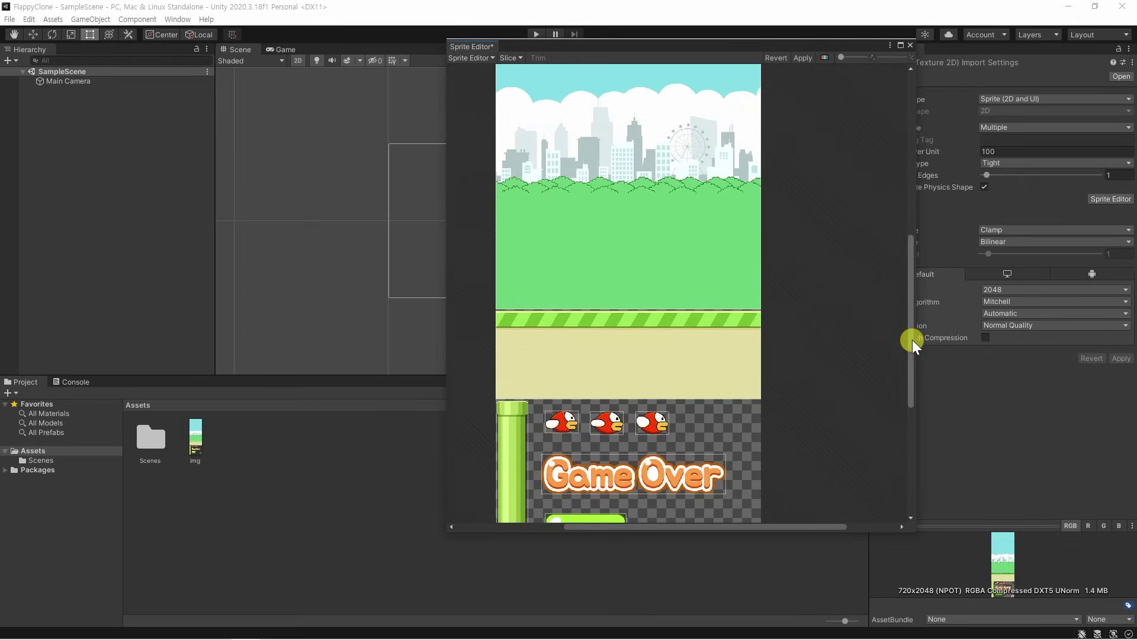
{"action": "left_click_drag", "start_coordinate": [912, 339], "coordinate": [917, 381]}
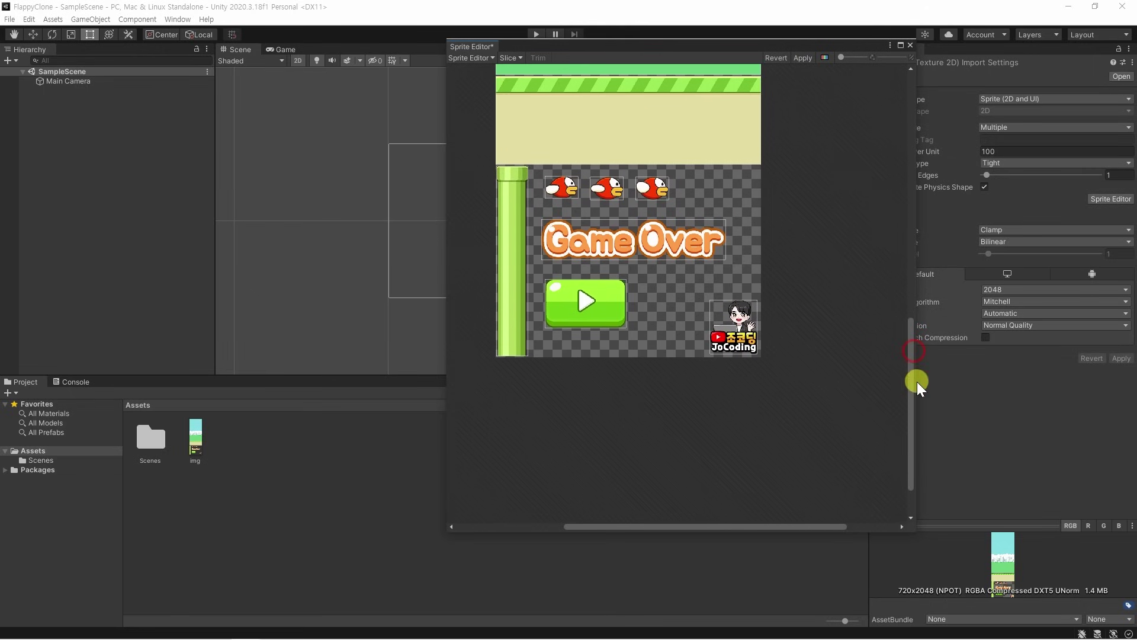
- Extend the slice of the JoCoding logo sprite slightly upward to a height of about 150 pixels
{"action": "left_click", "coordinate": [738, 325]}
{"action": "left_click_drag", "start_coordinate": [719, 300], "coordinate": [719, 298]}
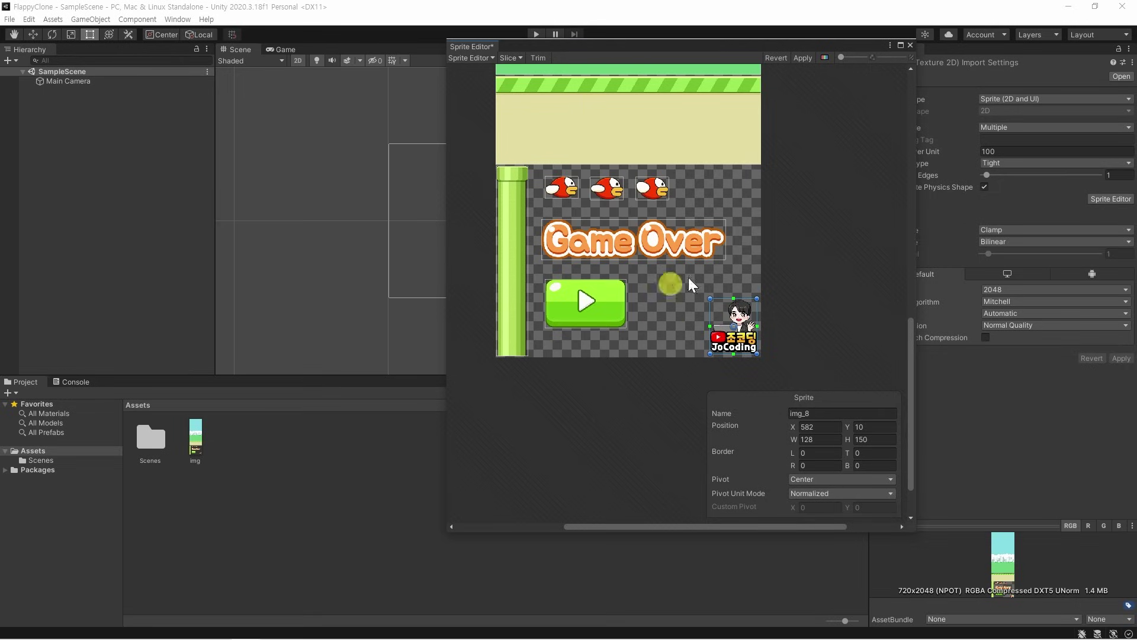
{"action": "left_click", "coordinate": [866, 302]}
{"action": "scroll", "coordinate": [848, 332], "scroll_direction": "up", "scroll_amount": 2}
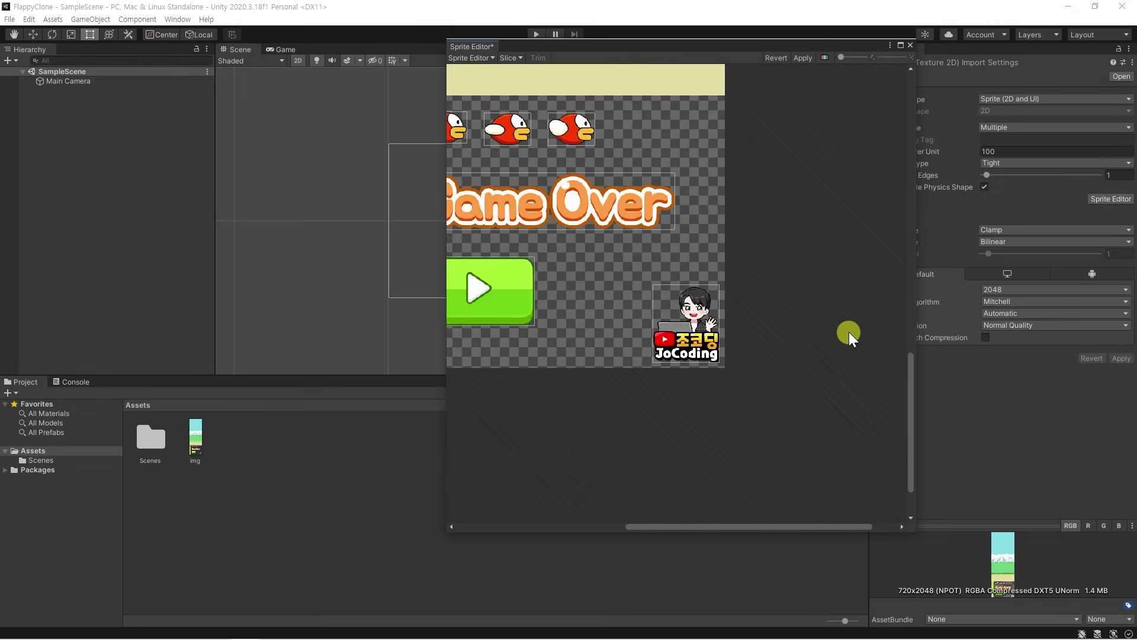
{"action": "scroll", "coordinate": [848, 330], "scroll_direction": "down", "scroll_amount": 2}
{"action": "mouse_move", "coordinate": [912, 389]}
{"action": "left_mouse_down"}
{"action": "mouse_move", "coordinate": [914, 234]}
{"action": "mouse_move", "coordinate": [910, 366]}
{"action": "left_mouse_up"}
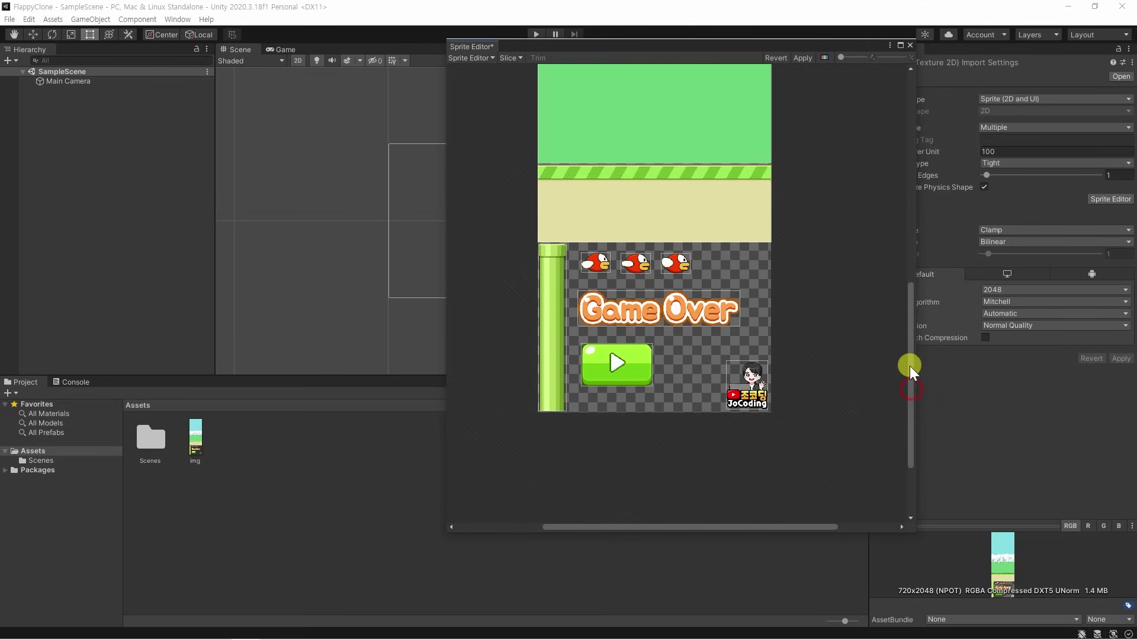
- Apply the slicing and close the Sprite Editor, then expand the img asset to list its sliced sprites
{"action": "left_click", "coordinate": [802, 59]}
{"action": "left_click", "coordinate": [910, 44]}
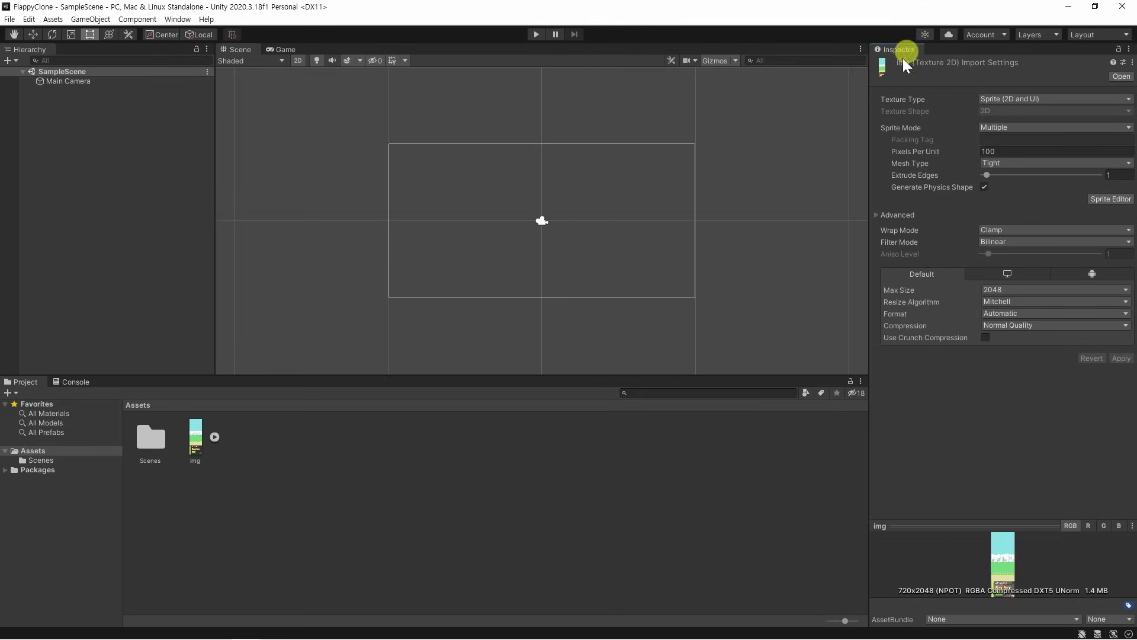
{"action": "left_click", "coordinate": [207, 462]}
{"action": "left_click", "coordinate": [194, 430]}
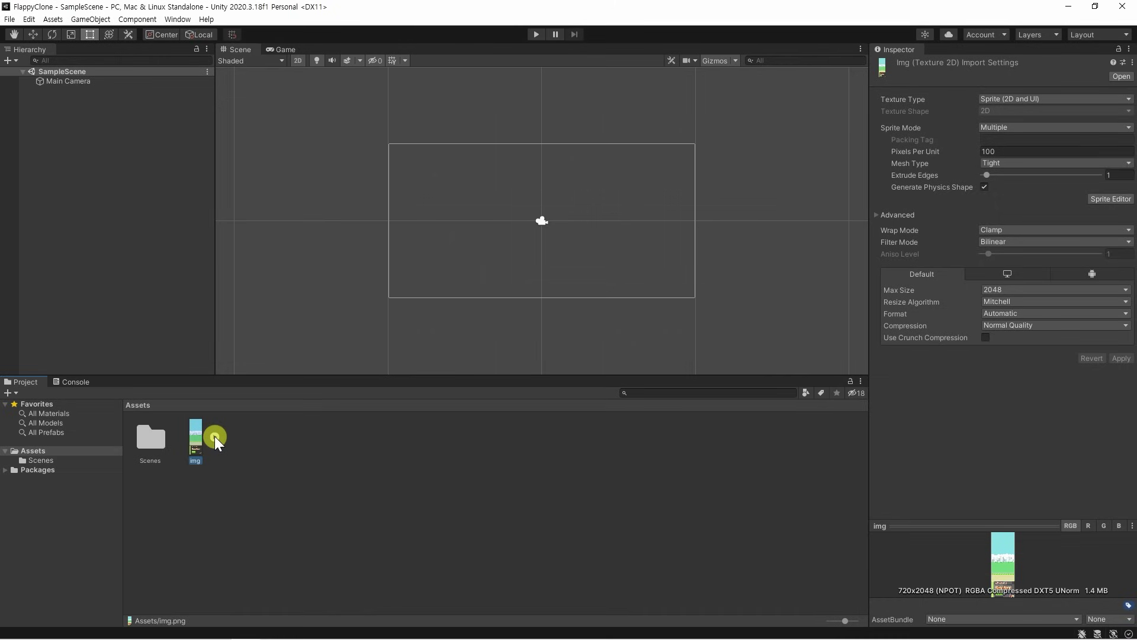
{"action": "left_click", "coordinate": [214, 436]}
- Check the sliced sprites one by one from img_0 to img_2, and clear the selection
{"action": "left_click", "coordinate": [240, 445]}
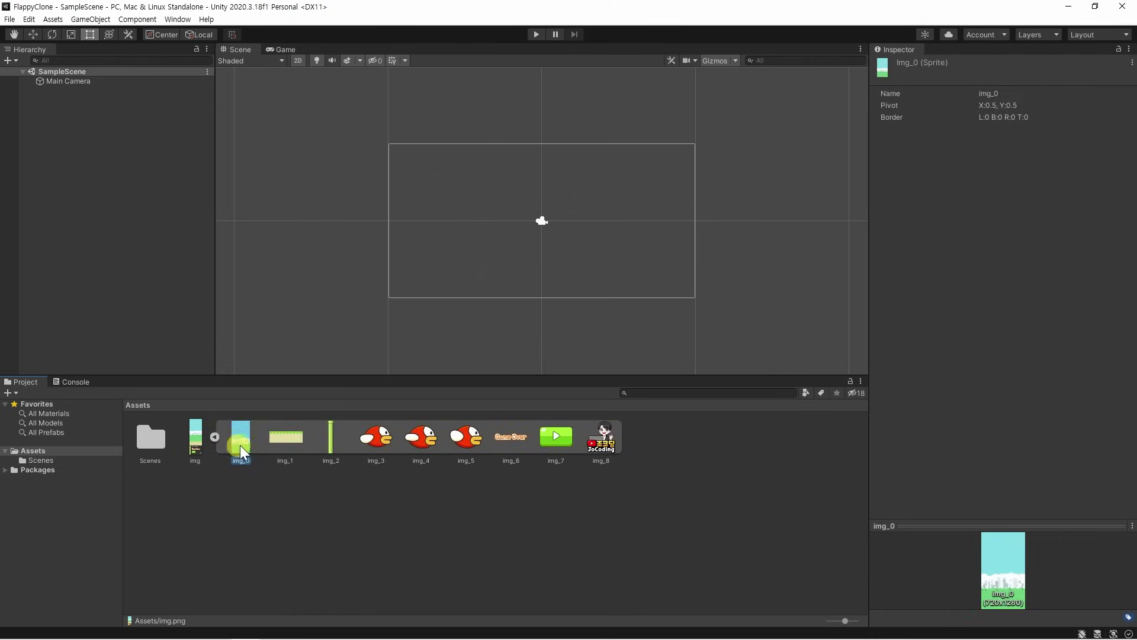
{"action": "key", "text": "Right"}
{"action": "key", "text": "Right"}
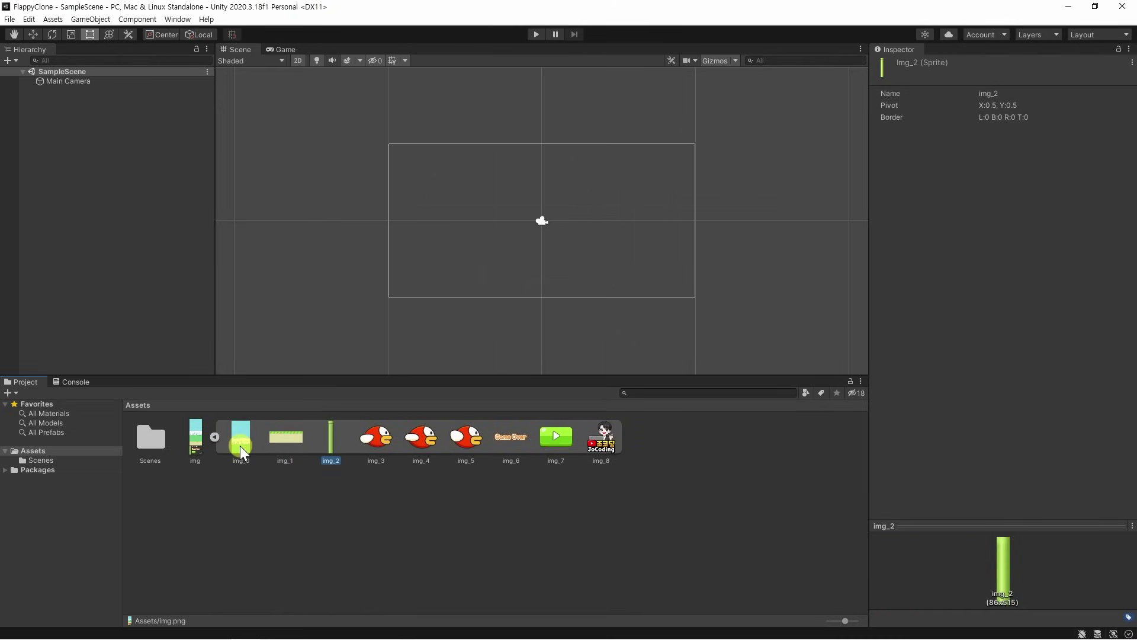
{"action": "left_click", "coordinate": [241, 444]}
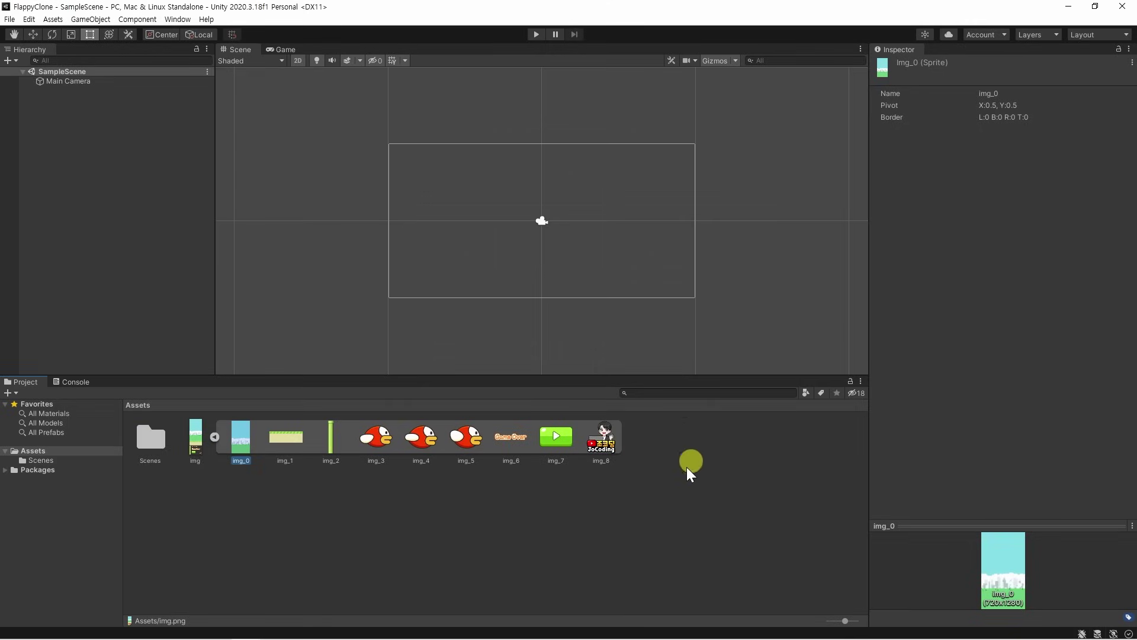
{"action": "left_click", "coordinate": [609, 518]}
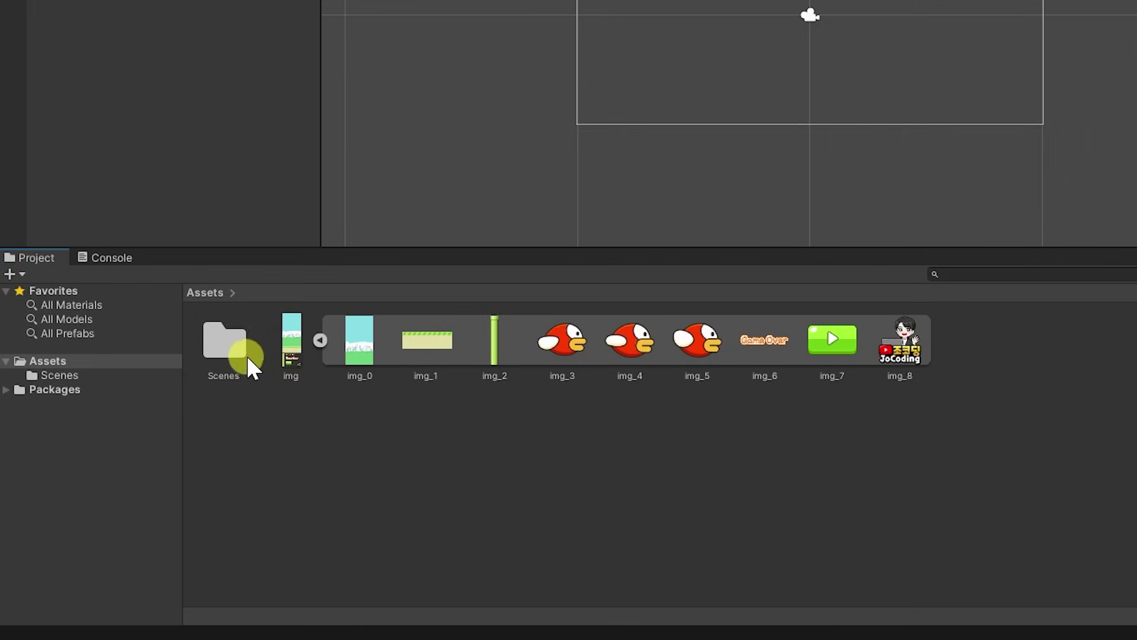
- Look through the project's Scenes and Packages folders and return to the Assets folder
{"action": "double_click", "coordinate": [226, 346]}
{"action": "left_click", "coordinate": [73, 389]}
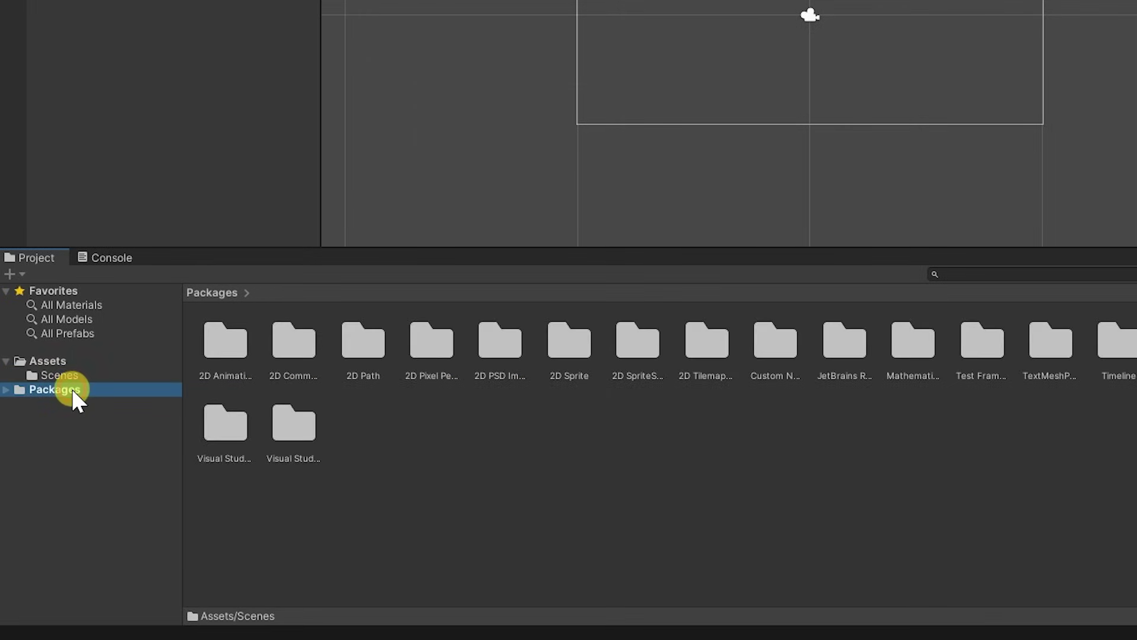
{"action": "left_click", "coordinate": [64, 364]}
{"action": "left_click", "coordinate": [66, 375]}
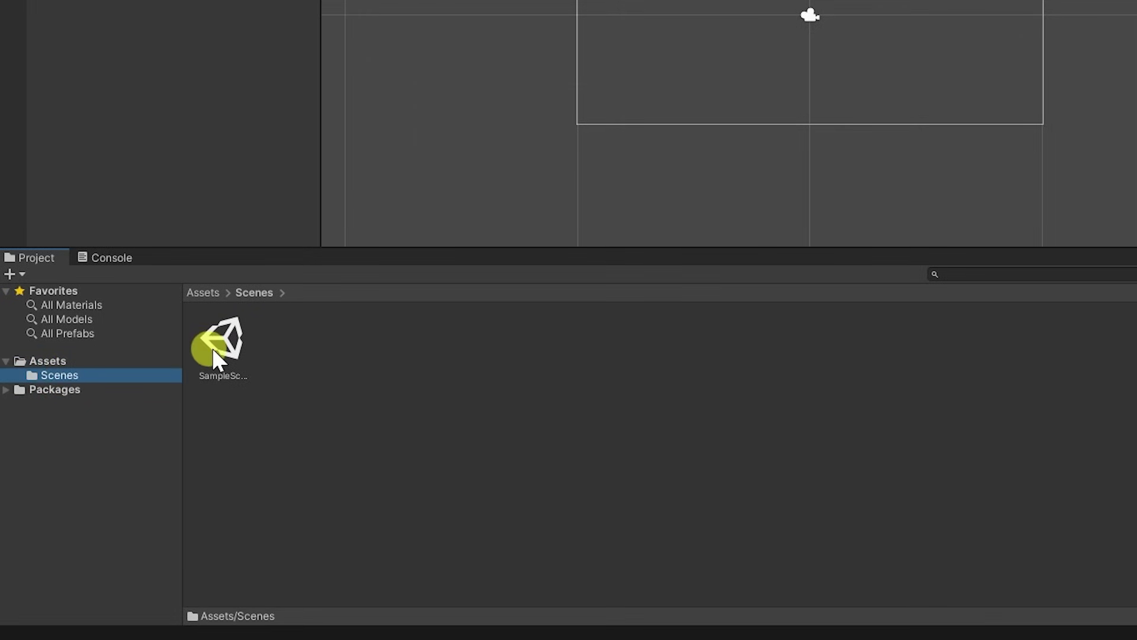
{"action": "left_click", "coordinate": [36, 392]}
{"action": "left_click", "coordinate": [45, 358]}
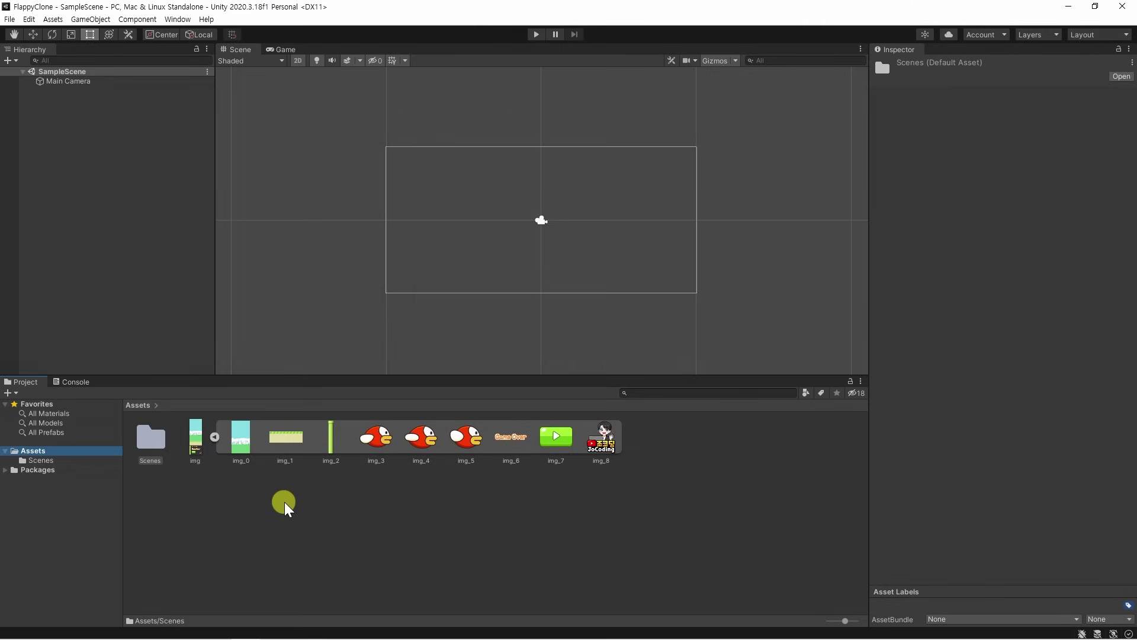
- Examine the Main Camera in the scene and in the SampleScene hierarchy, checking its component properties, and deselect it
{"action": "left_click", "coordinate": [304, 234]}
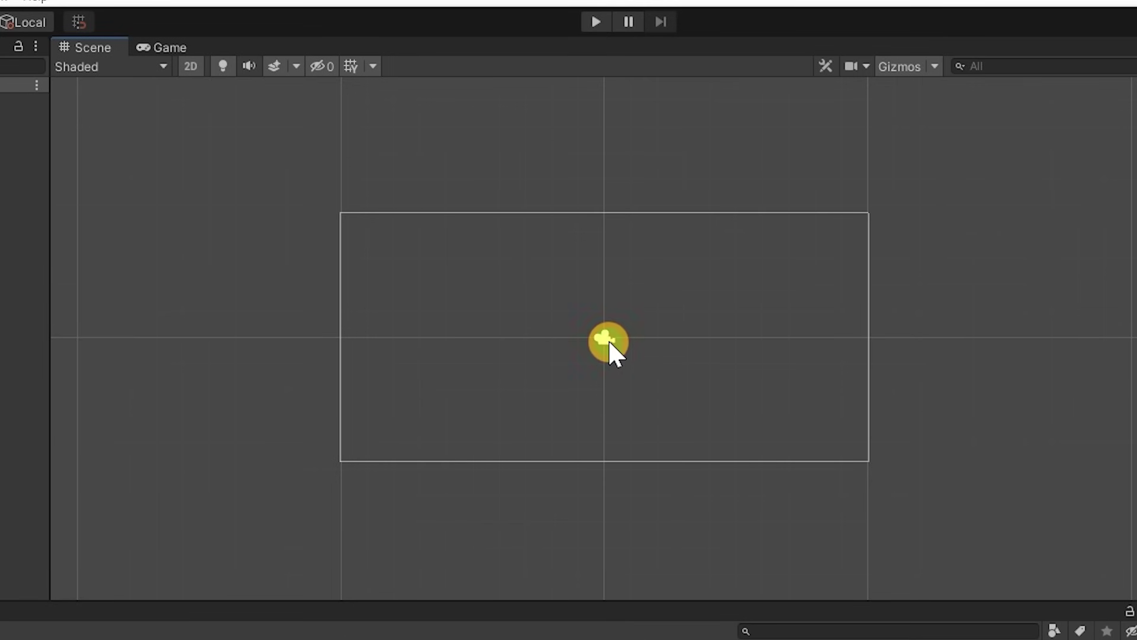
{"action": "left_click", "coordinate": [544, 221]}
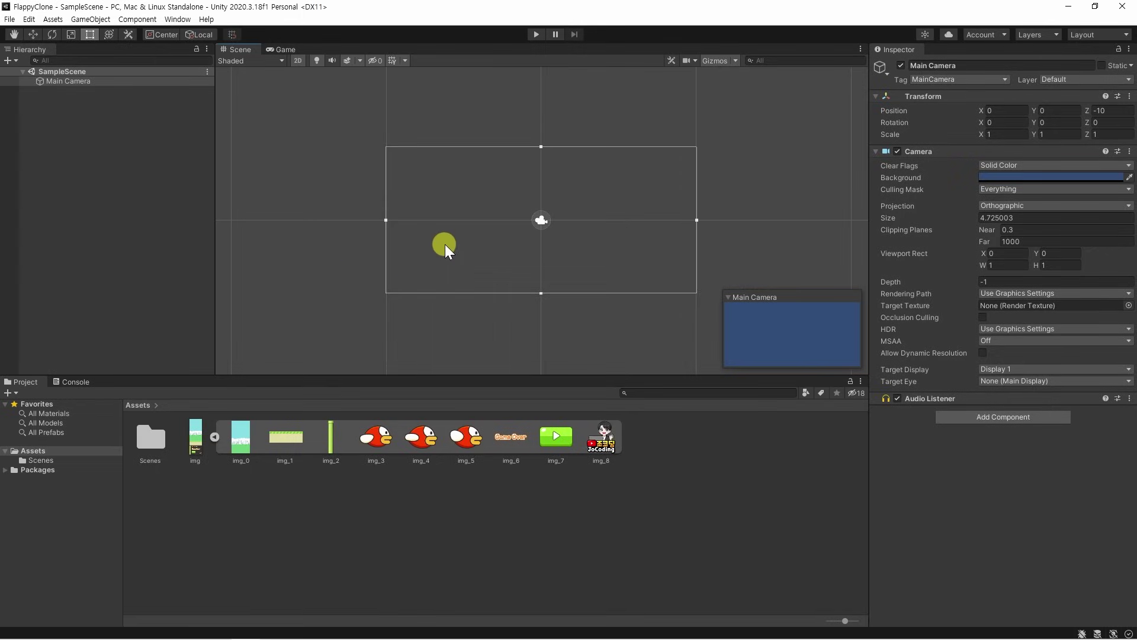
{"action": "left_click", "coordinate": [662, 334]}
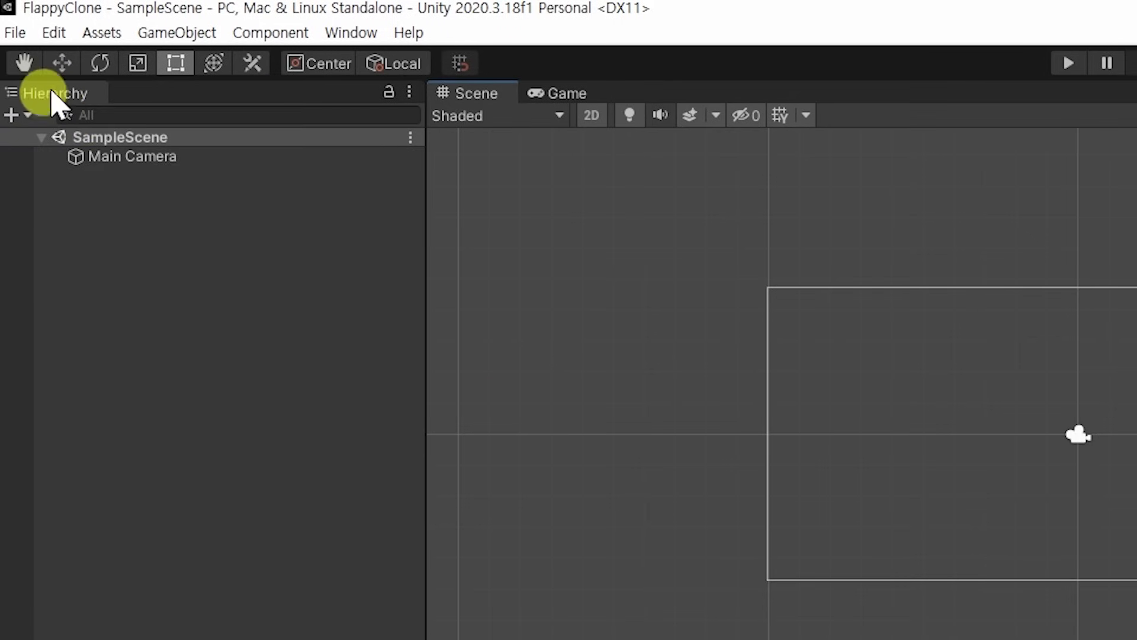
{"action": "left_click", "coordinate": [121, 141]}
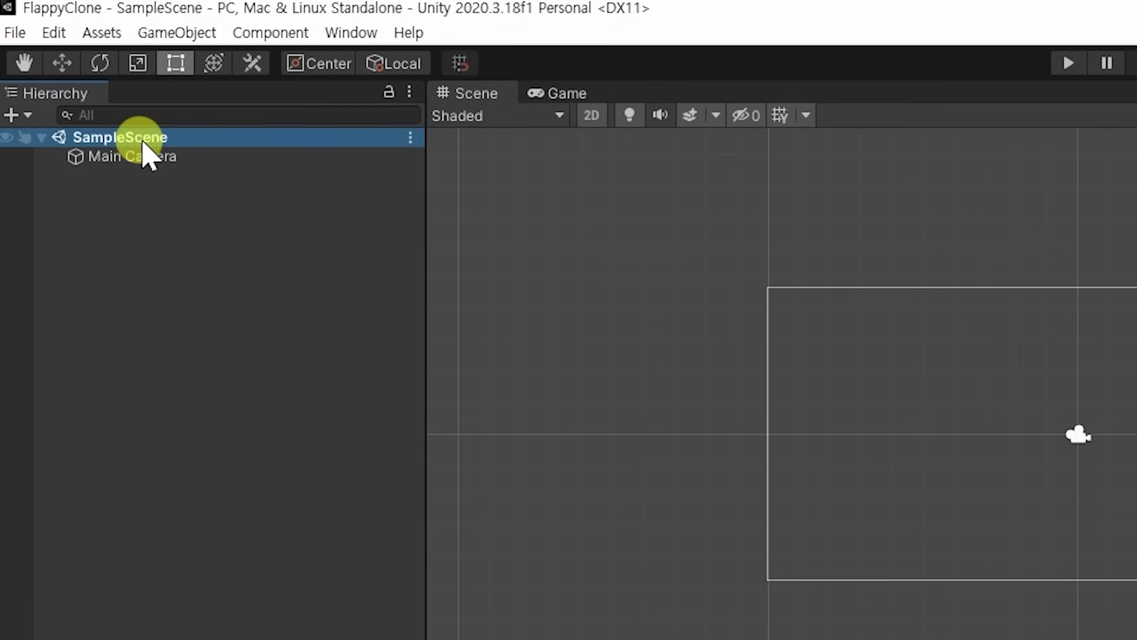
{"action": "left_click", "coordinate": [151, 159]}
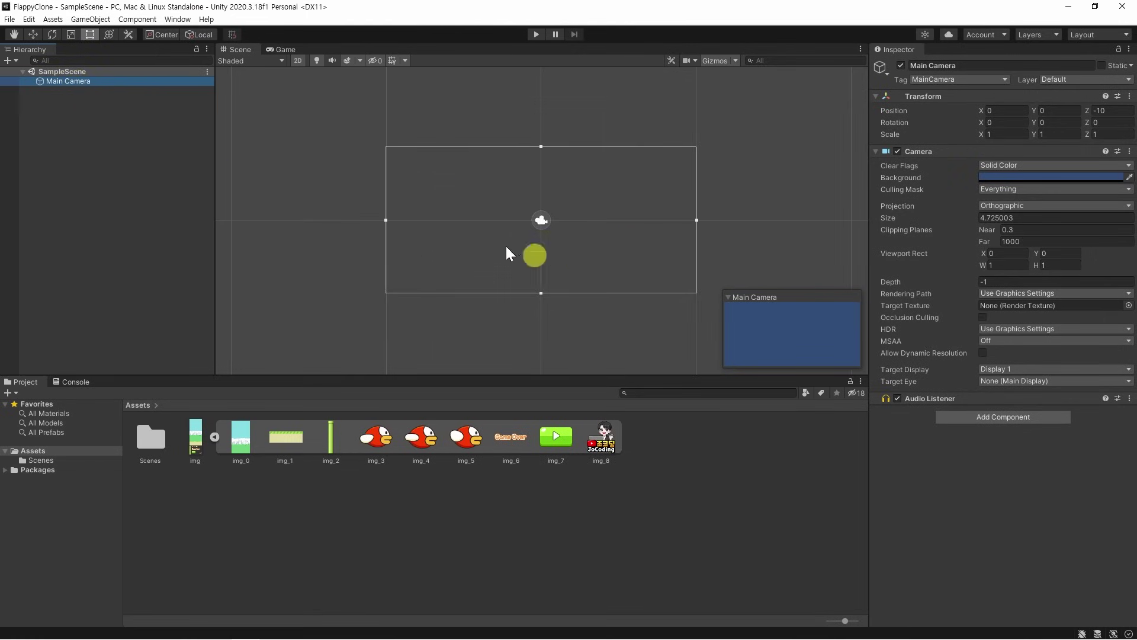
{"action": "left_click", "coordinate": [105, 119]}
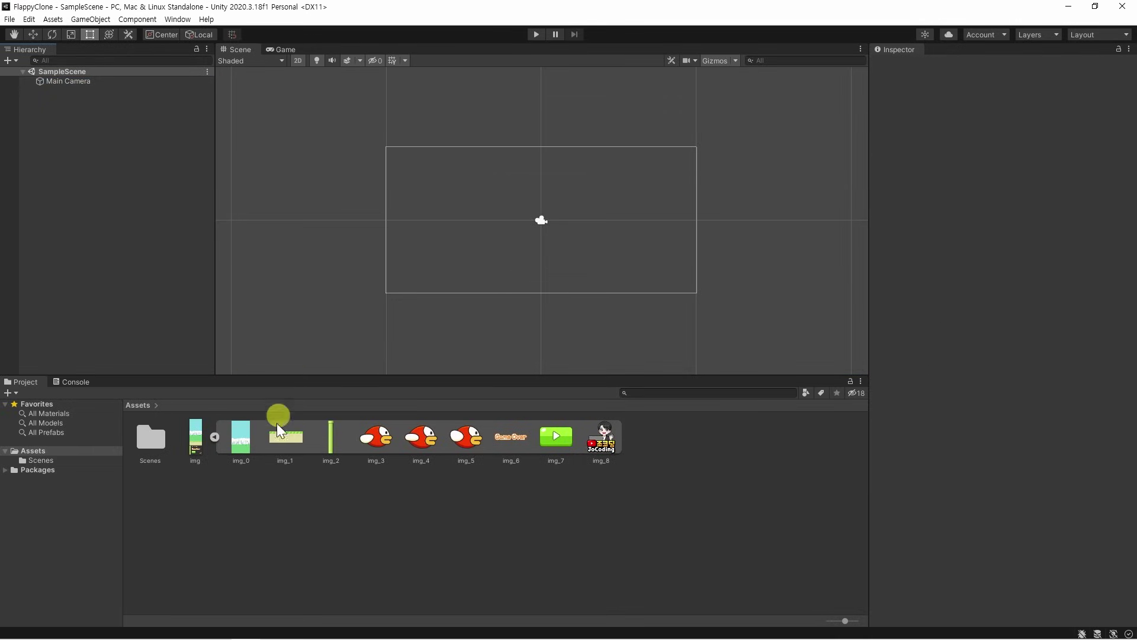
- Place the img_0 background sprite in the scene at about X -2.01, Y -0.03
{"action": "left_click", "coordinate": [242, 439]}
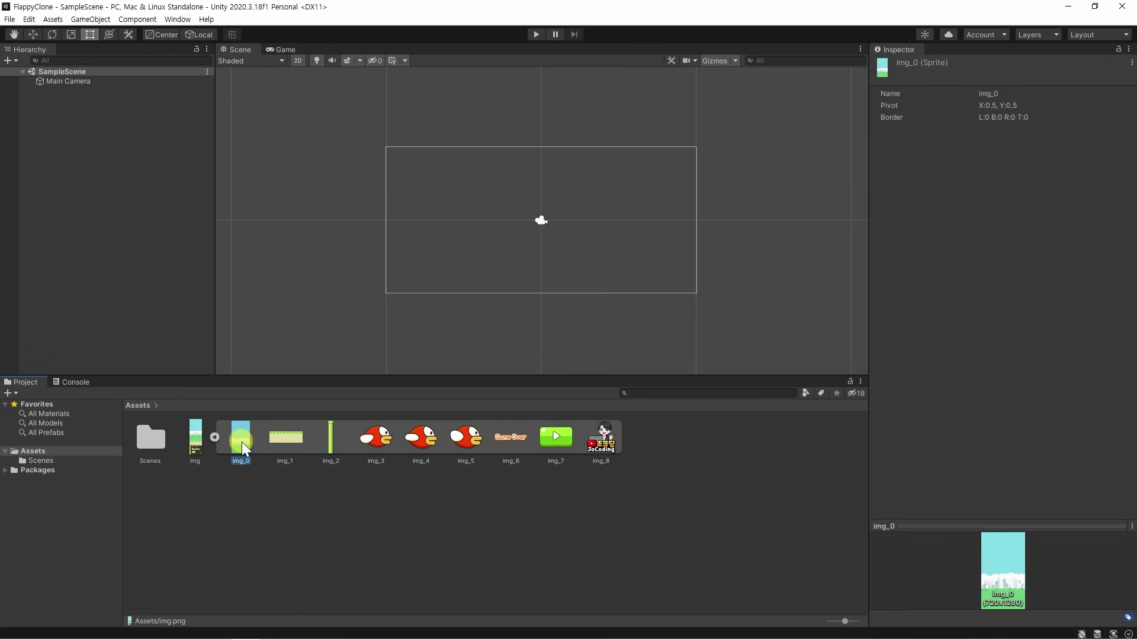
{"action": "left_click_drag", "start_coordinate": [240, 443], "coordinate": [510, 221]}
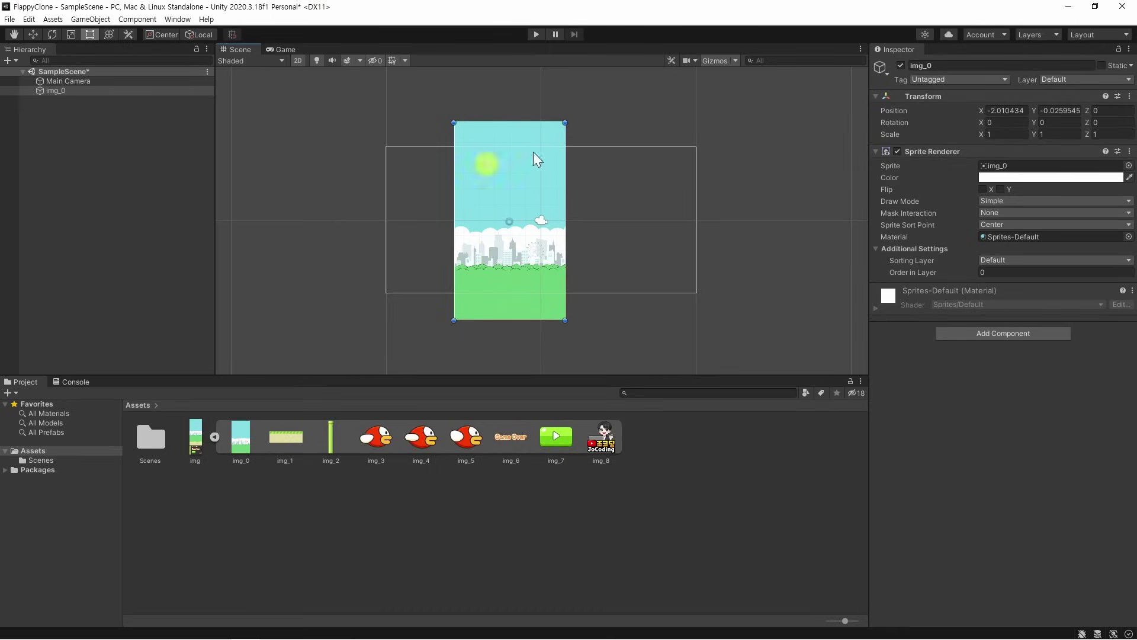
{"action": "left_click", "coordinate": [617, 204]}
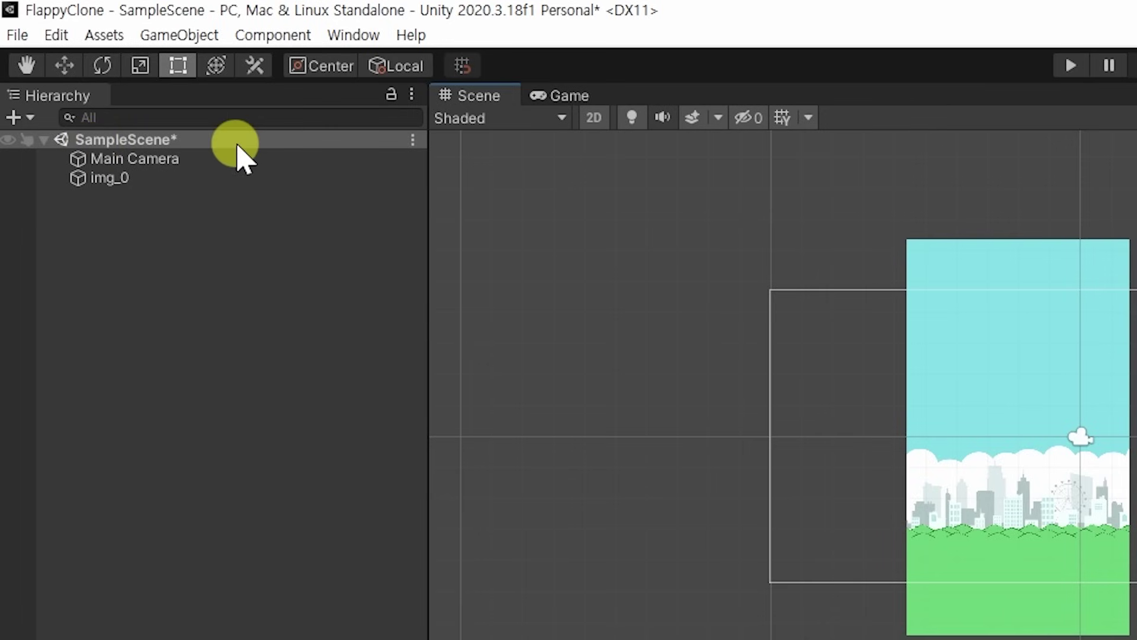
- Review the Main Camera and img_0 objects under SampleScene and their properties
{"action": "left_click", "coordinate": [211, 159]}
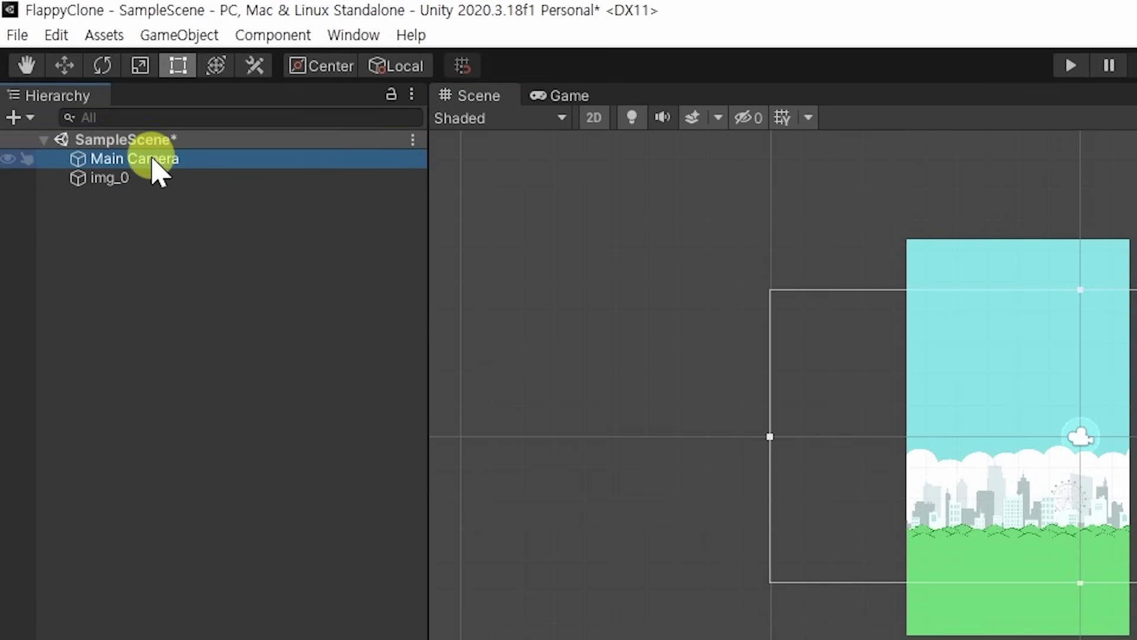
{"action": "left_click", "coordinate": [107, 178]}
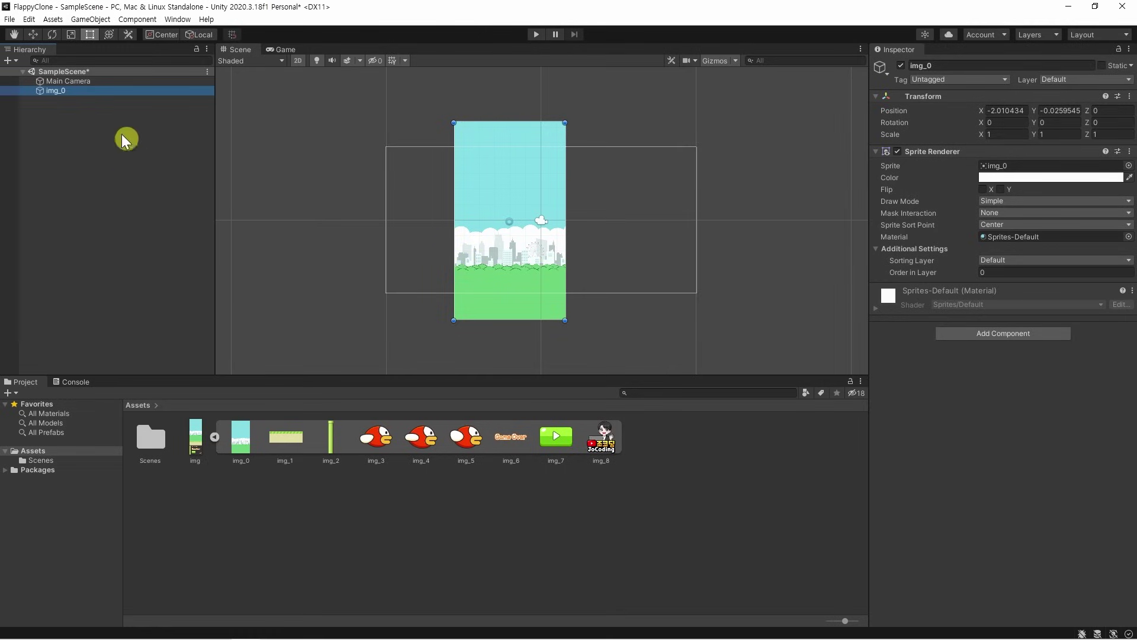
{"action": "left_click", "coordinate": [59, 72]}
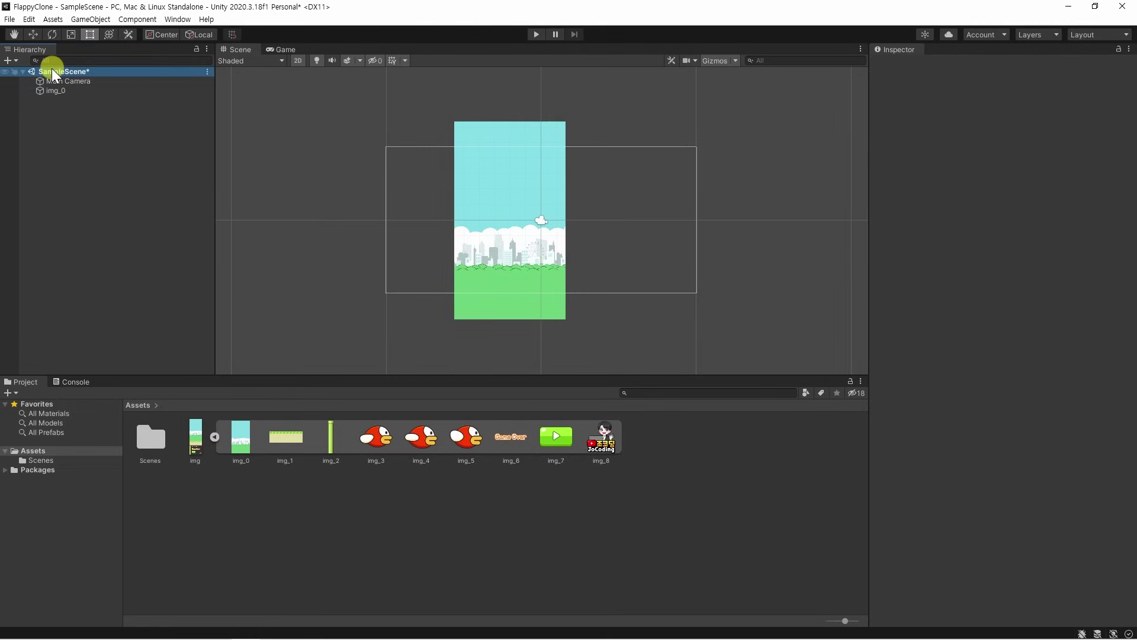
- Move the img_0 background within the scene and set its Position X and Y to 0
{"action": "left_click", "coordinate": [66, 90]}
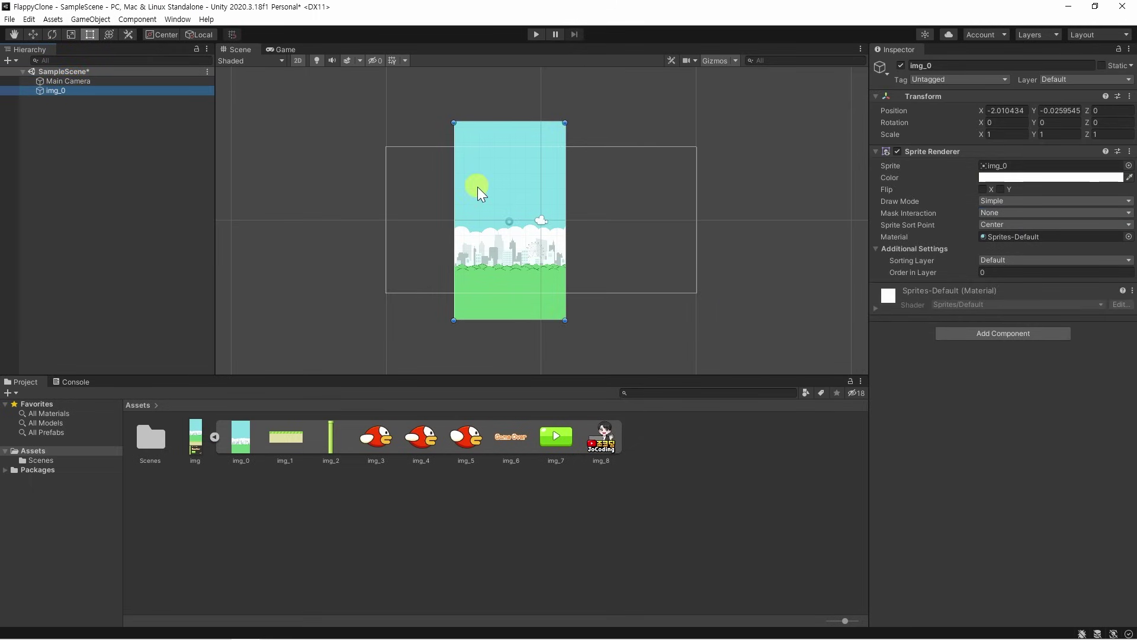
{"action": "mouse_move", "coordinate": [478, 186]}
{"action": "left_mouse_down"}
{"action": "mouse_move", "coordinate": [560, 188]}
{"action": "mouse_move", "coordinate": [442, 167]}
{"action": "mouse_move", "coordinate": [510, 185]}
{"action": "mouse_move", "coordinate": [527, 173]}
{"action": "mouse_move", "coordinate": [498, 183]}
{"action": "left_mouse_up"}
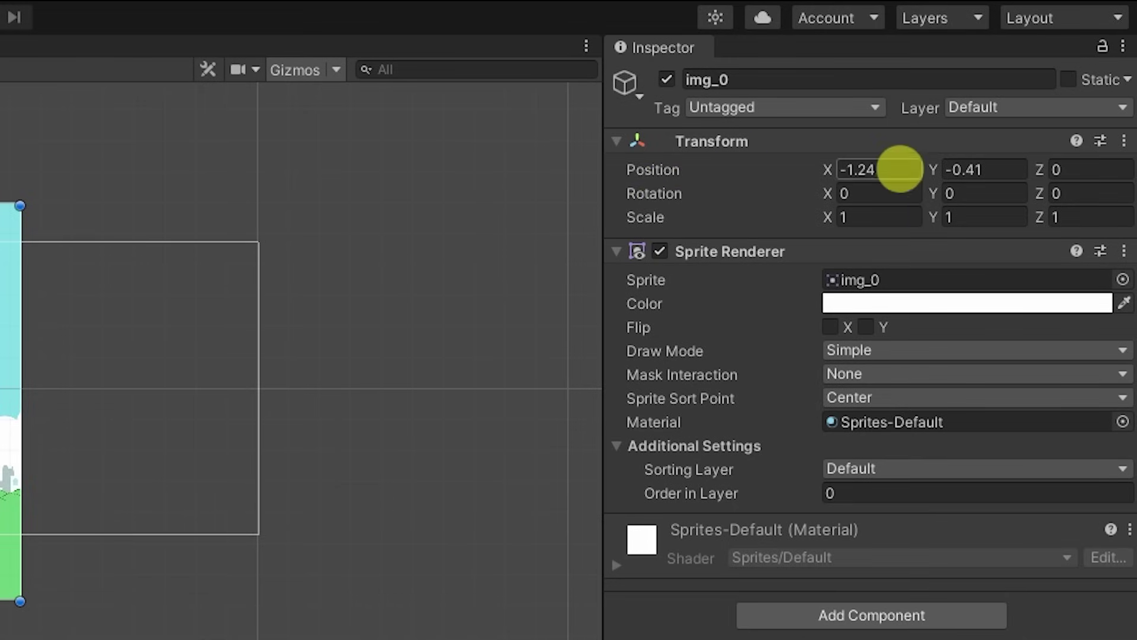
{"action": "left_click", "coordinate": [882, 171]}
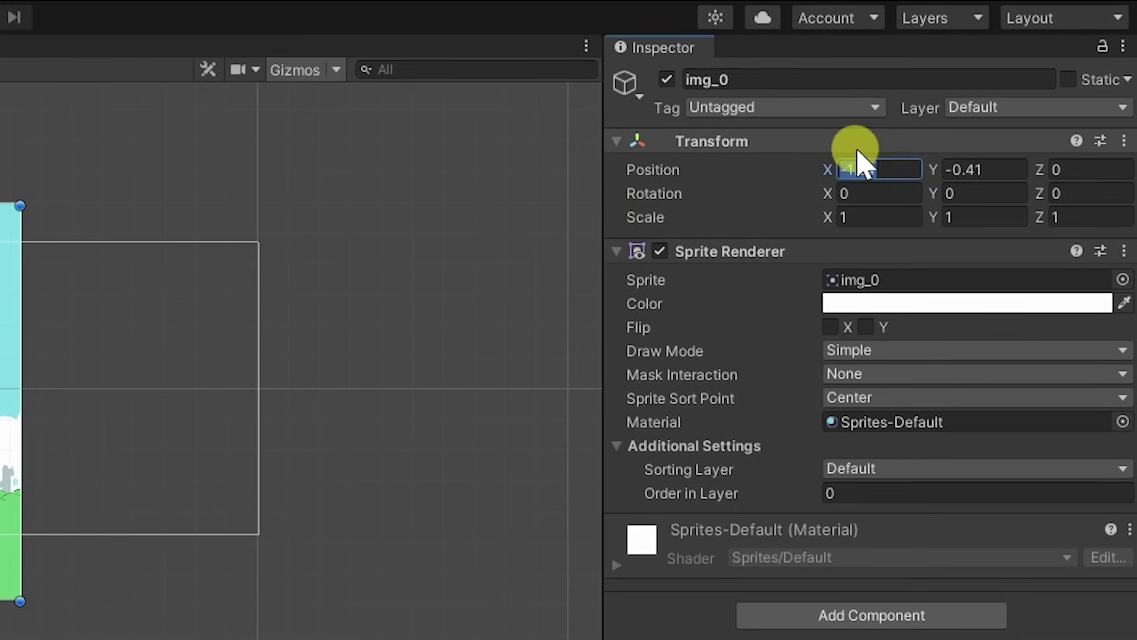
{"action": "type", "text": "0"}
{"action": "left_click", "coordinate": [979, 171]}
{"action": "type", "text": "0"}
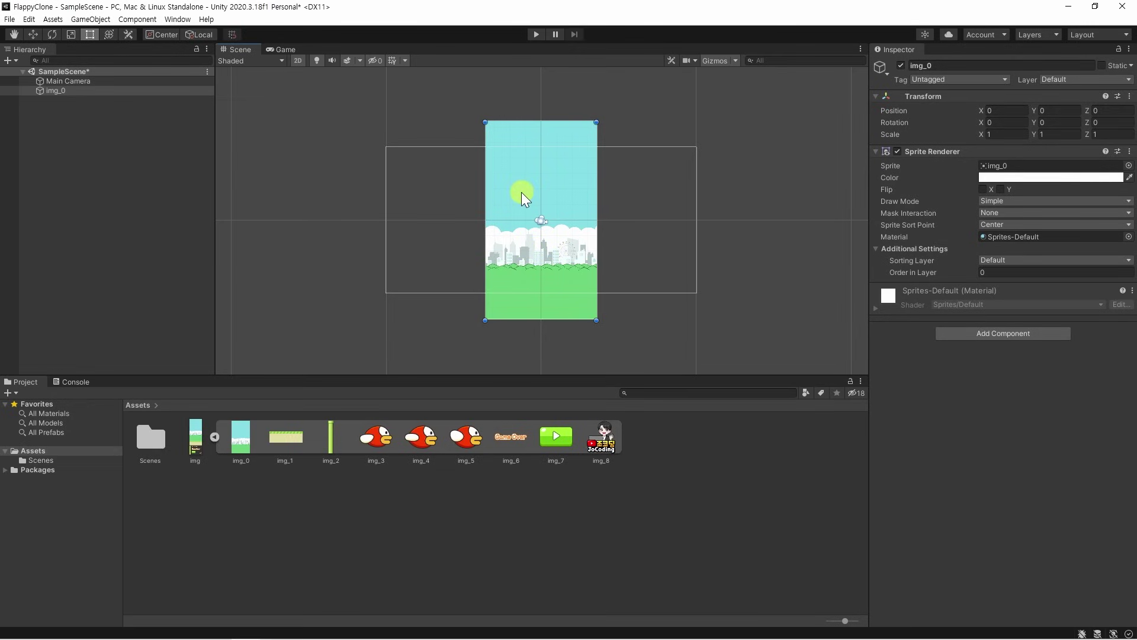
- Select the Main Camera and compare its frame in the Scene view with the picture in the Game view
{"action": "left_click", "coordinate": [77, 82]}
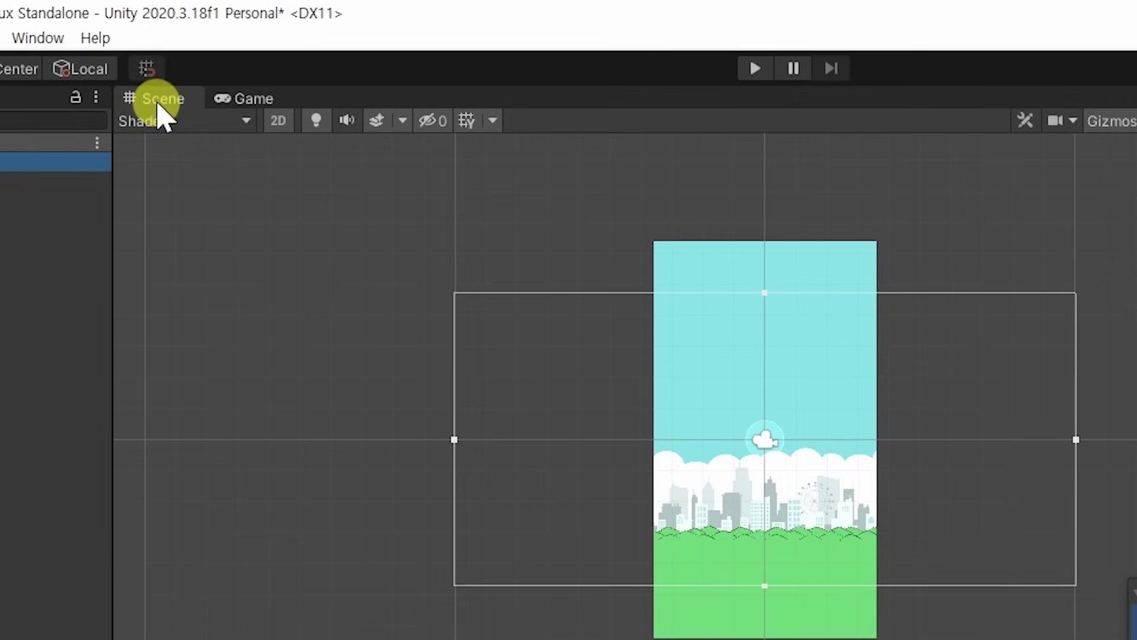
{"action": "left_click", "coordinate": [251, 100]}
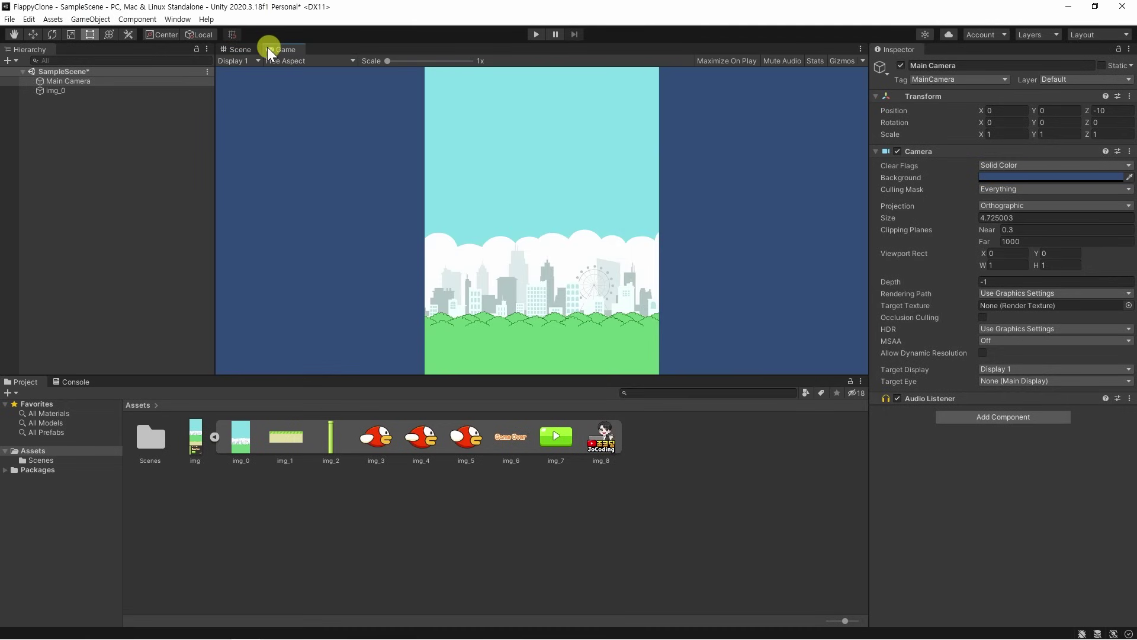
{"action": "left_click", "coordinate": [241, 49]}
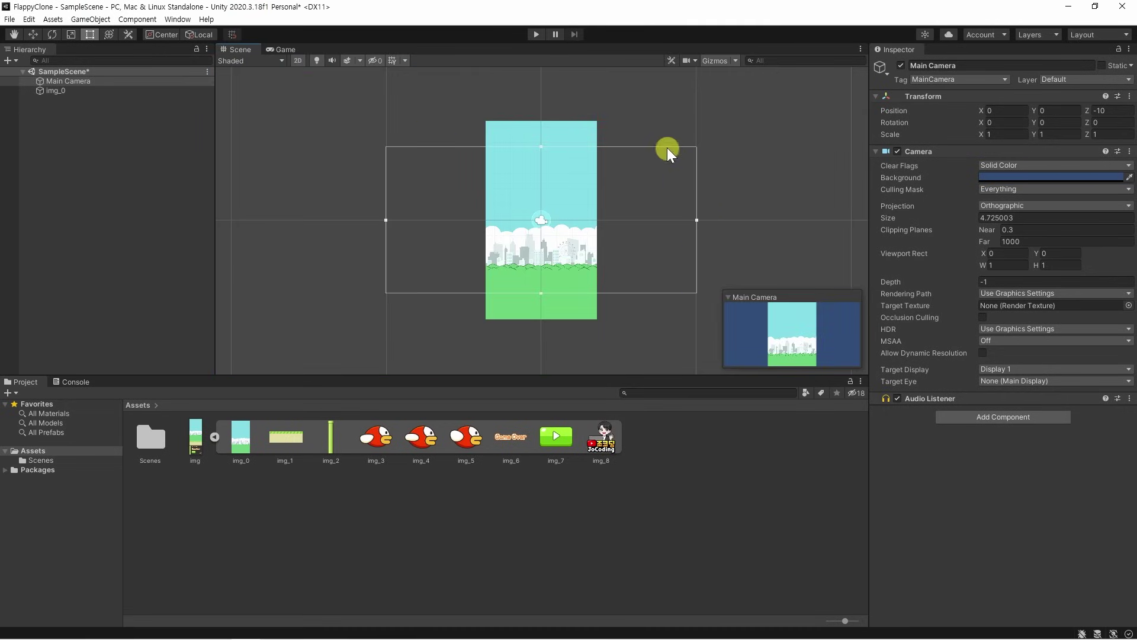
{"action": "left_click", "coordinate": [284, 48]}
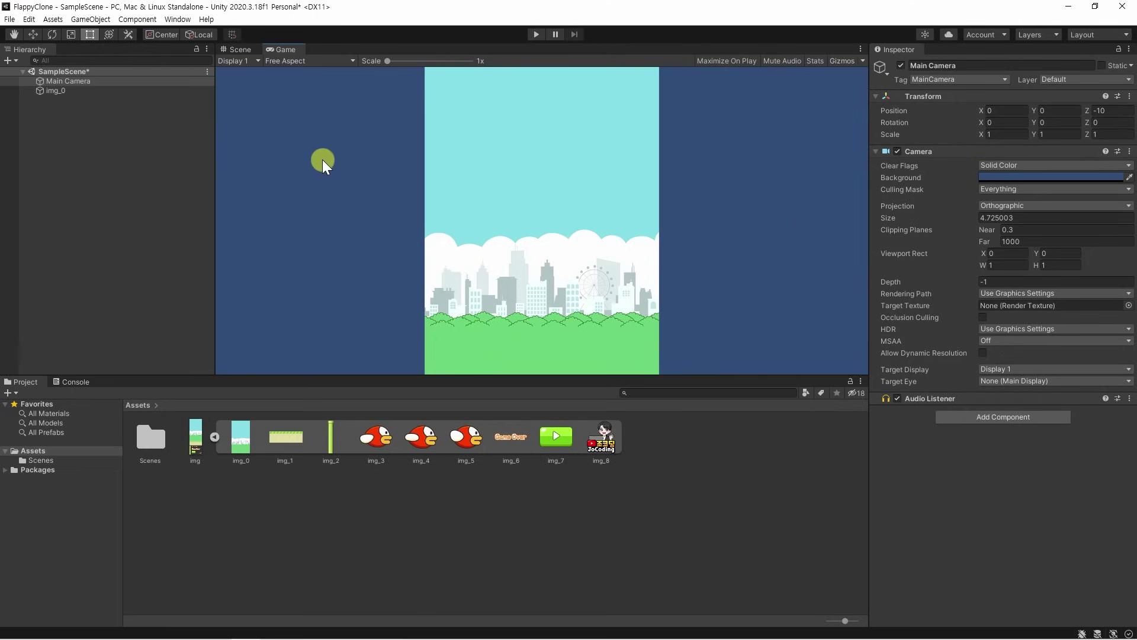
{"action": "left_click", "coordinate": [237, 48]}
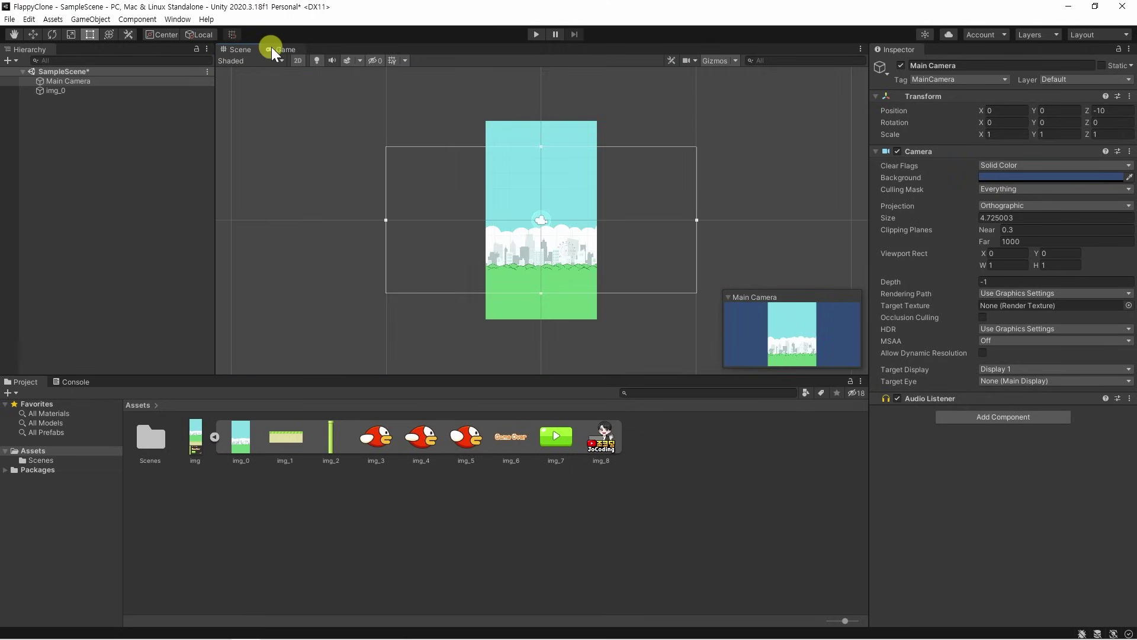
{"action": "left_click", "coordinate": [272, 48]}
{"action": "left_click", "coordinate": [254, 49]}
{"action": "left_click", "coordinate": [283, 49]}
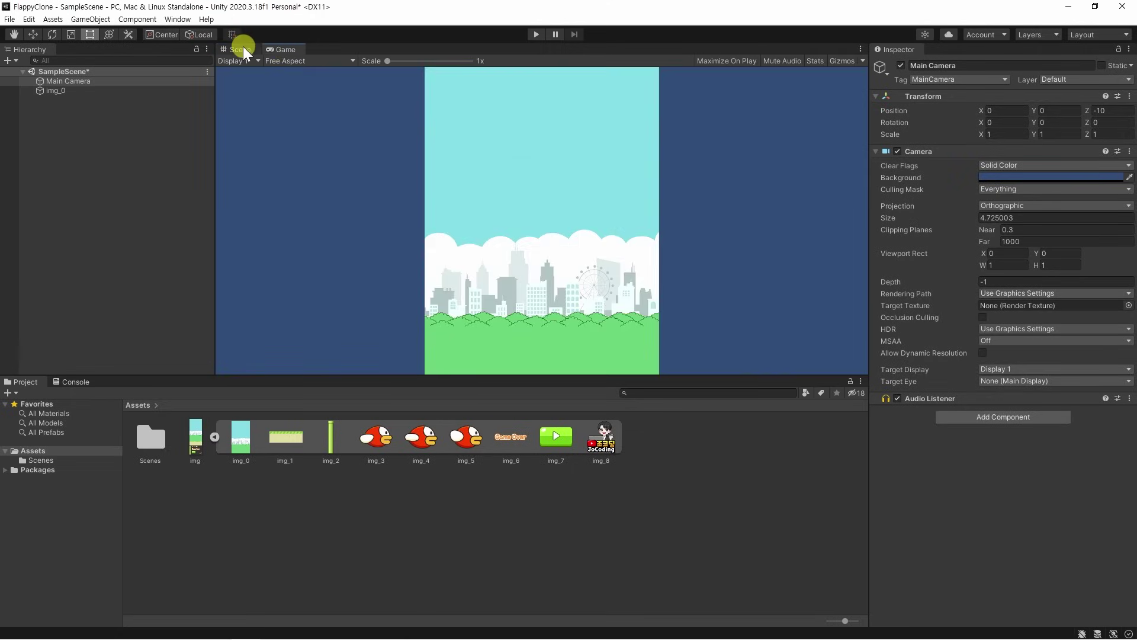
- Dock the Game view side by side with the Scene view and widen the Game view
{"action": "left_click_drag", "start_coordinate": [286, 47], "coordinate": [428, 166]}
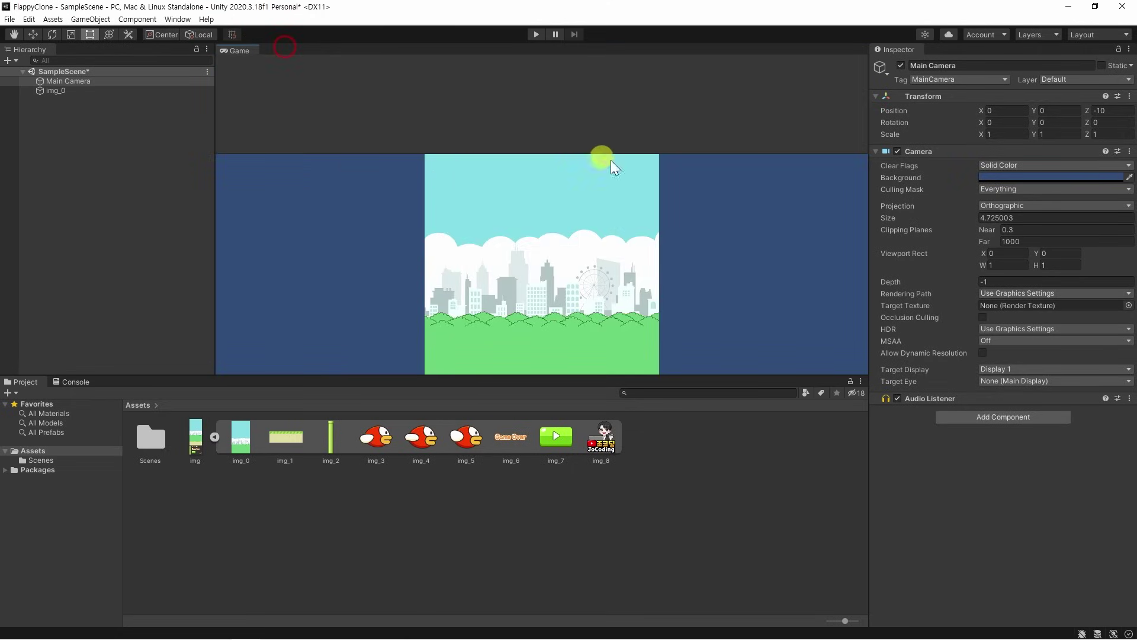
{"action": "left_click_drag", "start_coordinate": [610, 160], "coordinate": [709, 230]}
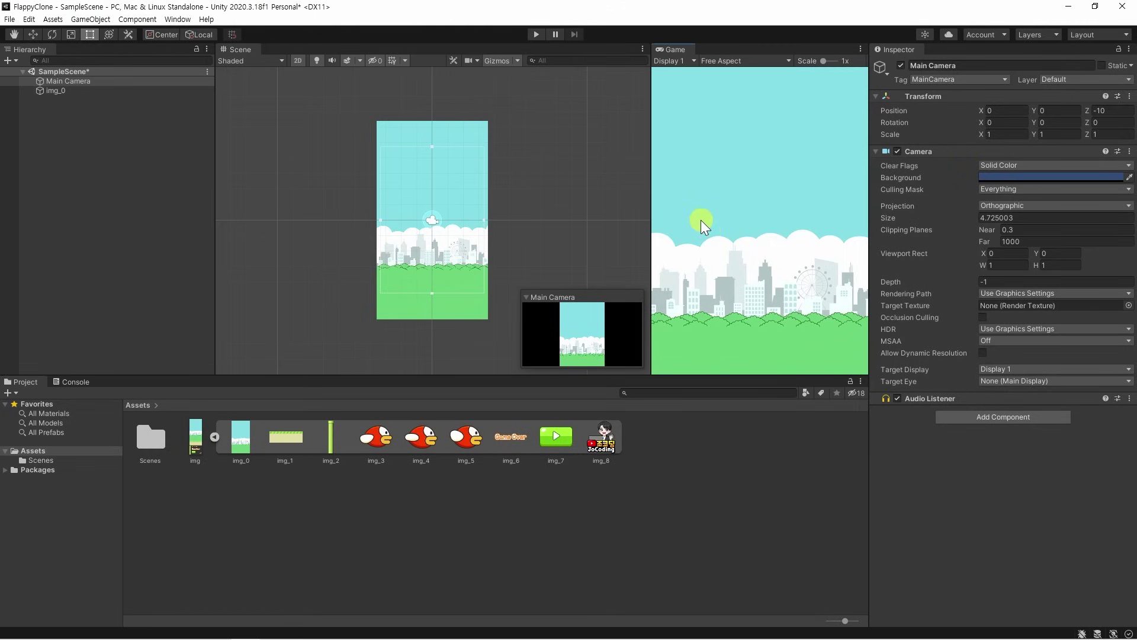
{"action": "left_click", "coordinate": [228, 45]}
{"action": "left_click", "coordinate": [661, 44]}
{"action": "left_click_drag", "start_coordinate": [652, 165], "coordinate": [518, 168]}
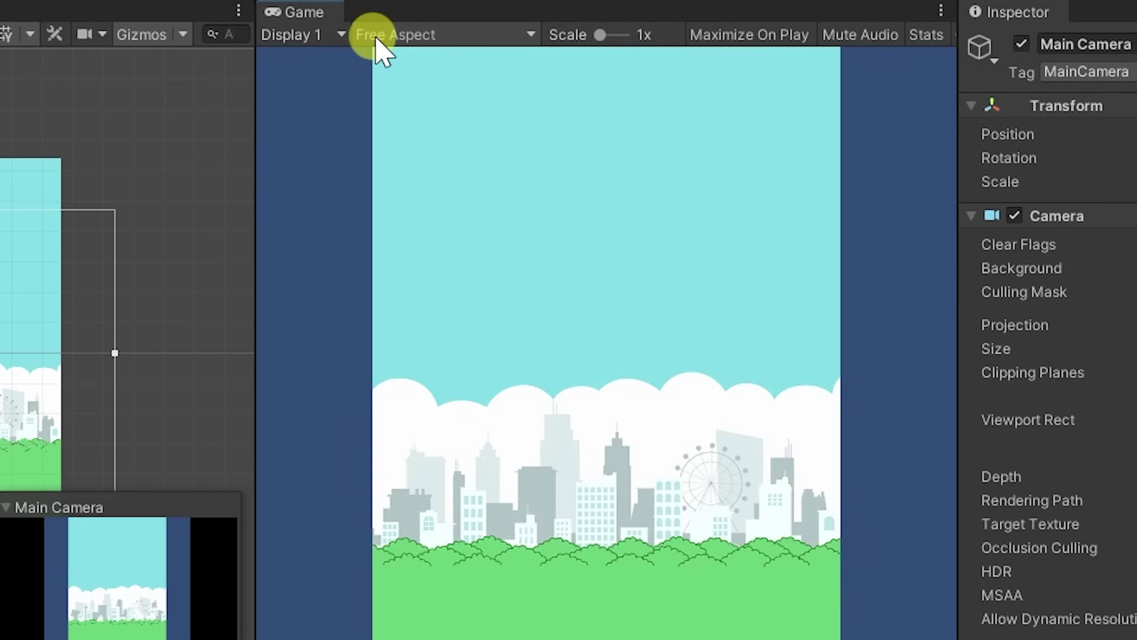
- Add a Game view preset labelled mobile, of type Aspect Ratio with width 9 and height 16, and apply it
{"action": "left_click", "coordinate": [473, 41]}
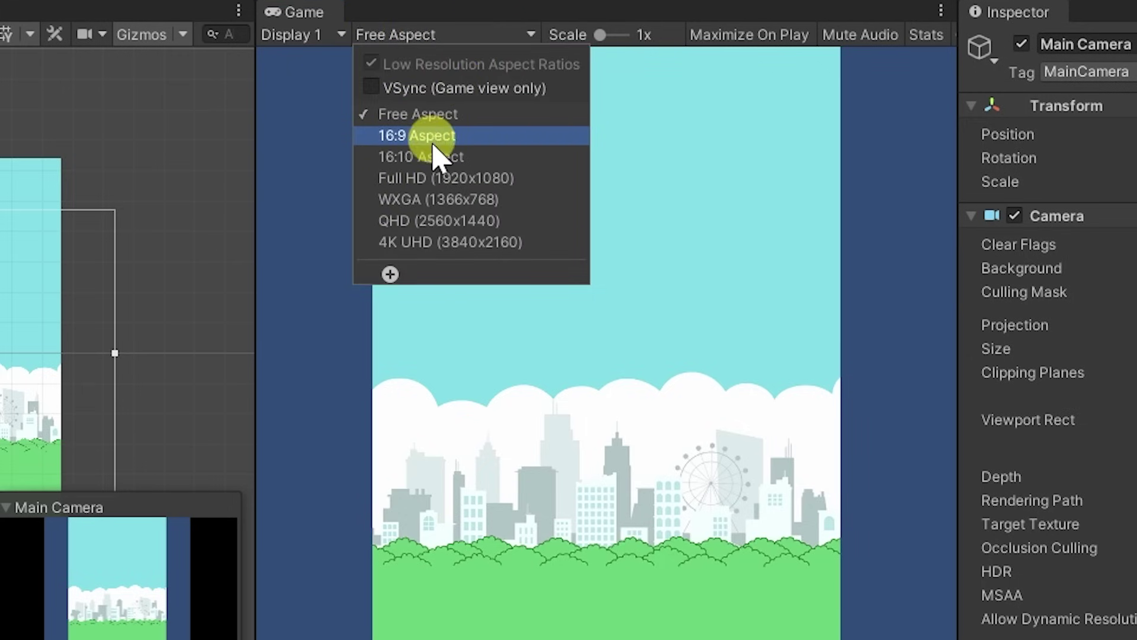
{"action": "left_click", "coordinate": [390, 275]}
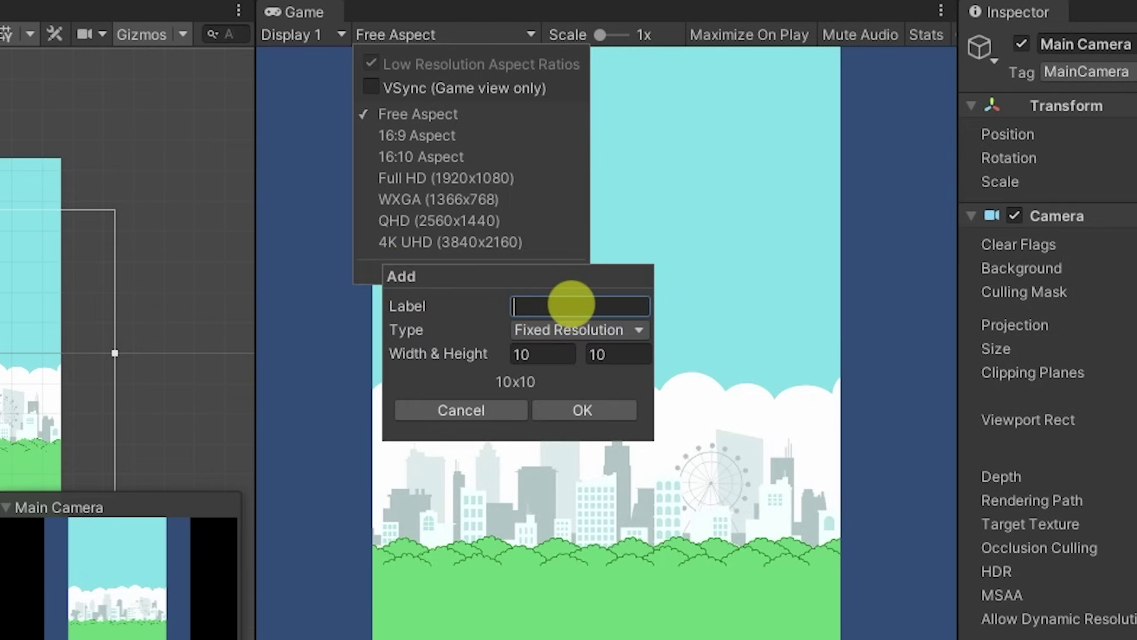
{"action": "type", "text": "mobile"}
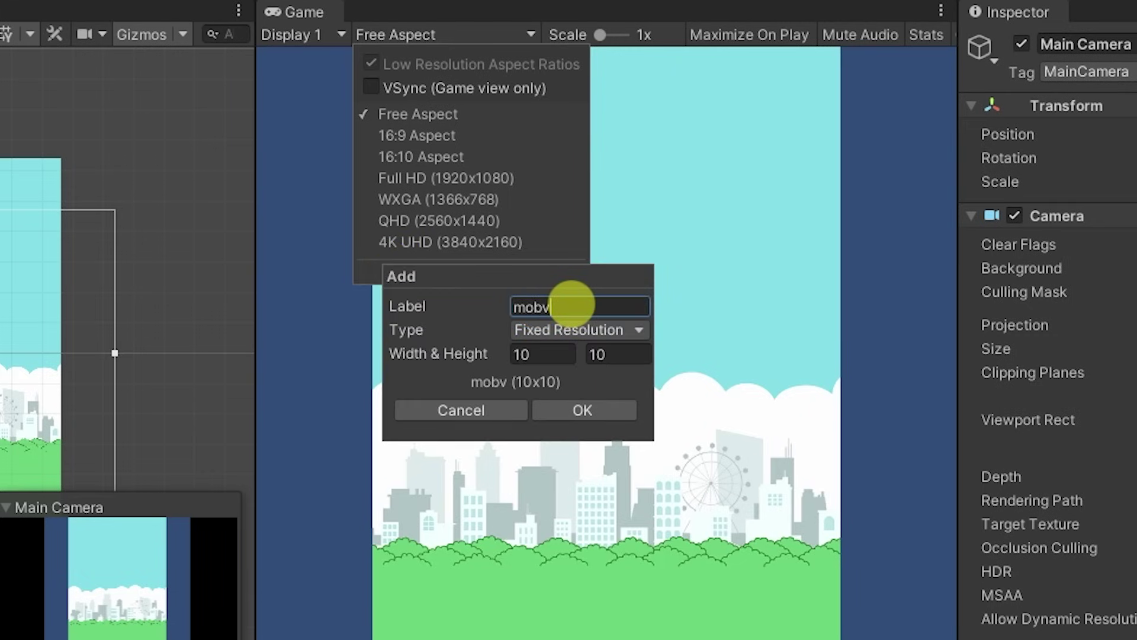
{"action": "left_click", "coordinate": [596, 329]}
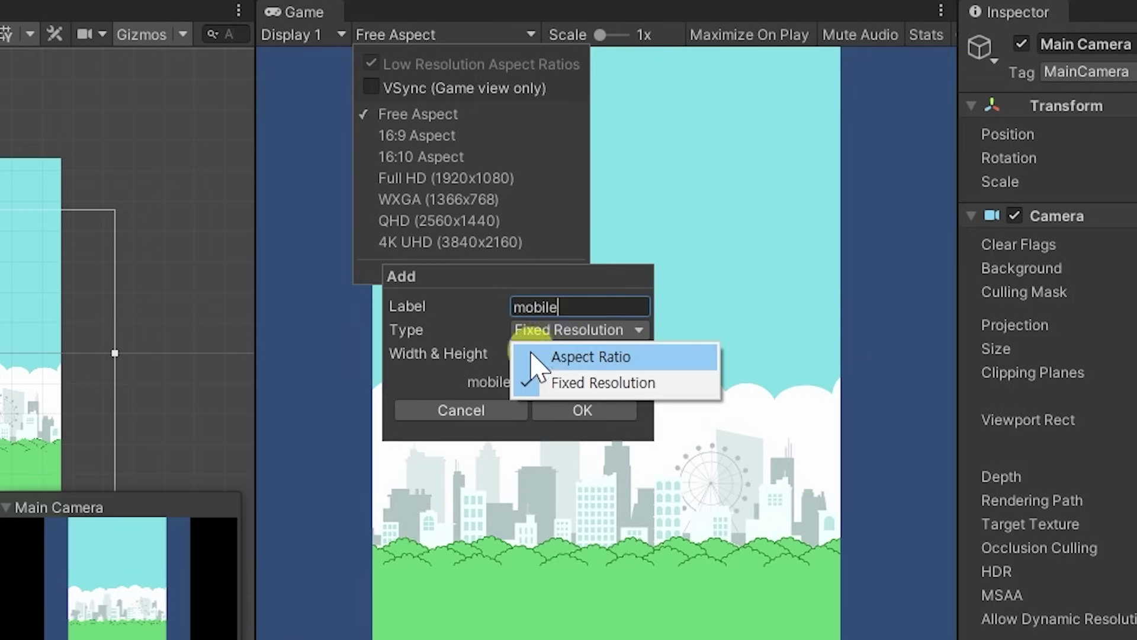
{"action": "left_click", "coordinate": [650, 358]}
{"action": "key", "text": "Tab"}
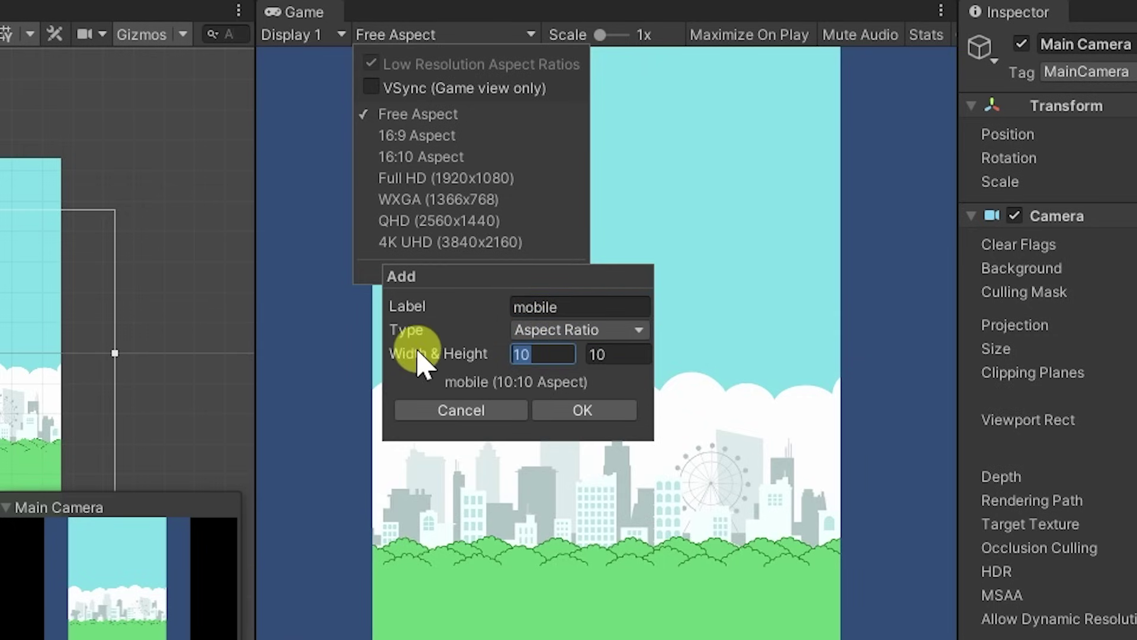
{"action": "type", "text": "9"}
{"action": "key", "text": "Tab"}
{"action": "type", "text": "16"}
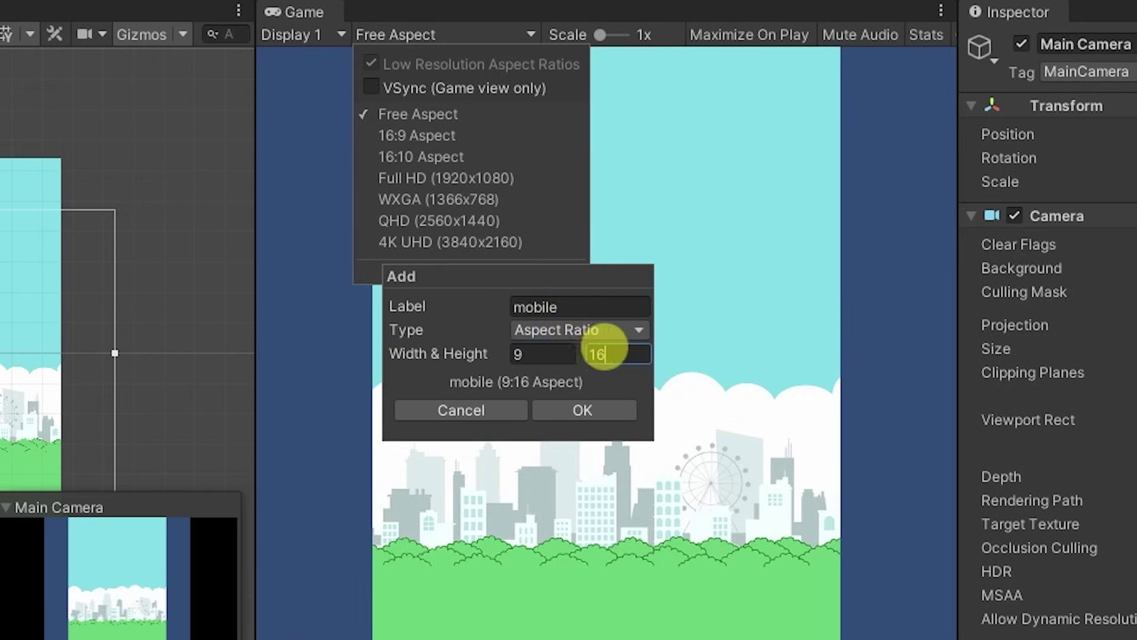
{"action": "left_click", "coordinate": [612, 414]}
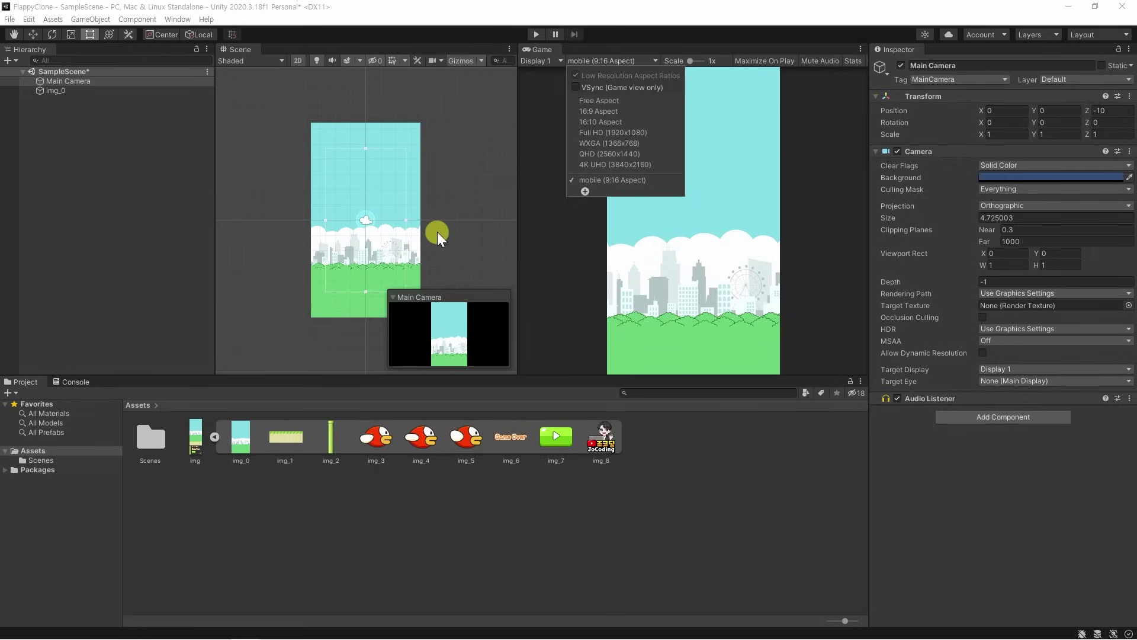
{"action": "left_click", "coordinate": [94, 377]}
- Enlarge the Main Camera's frame to a Size of about 6.33 so it matches the background's edges, and save the scene
{"action": "left_click", "coordinate": [366, 221]}
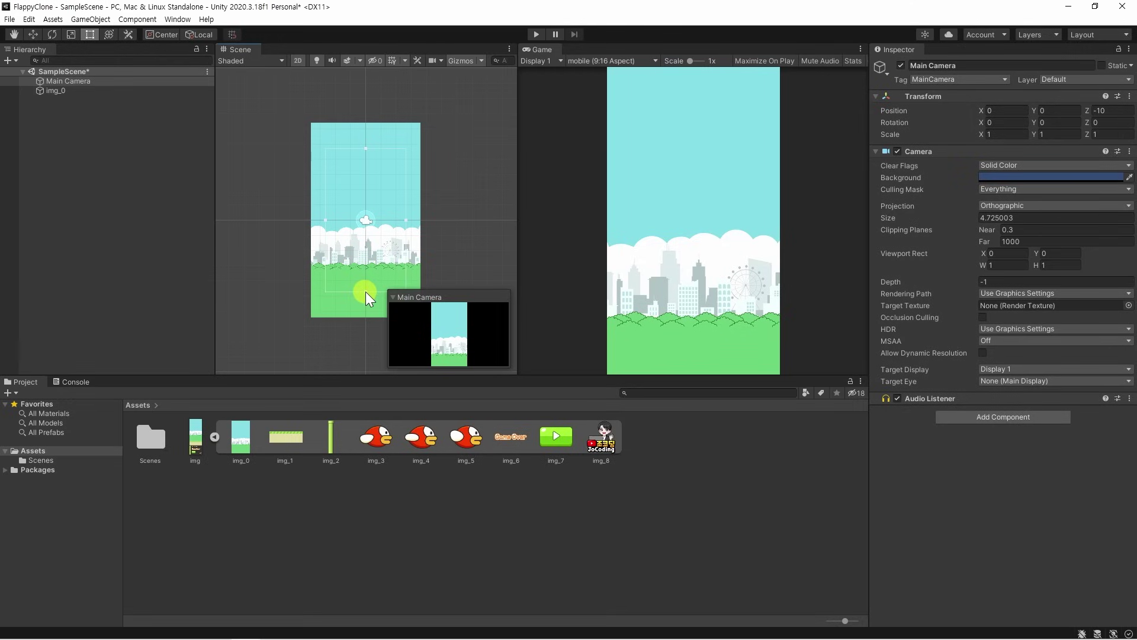
{"action": "left_click", "coordinate": [65, 81]}
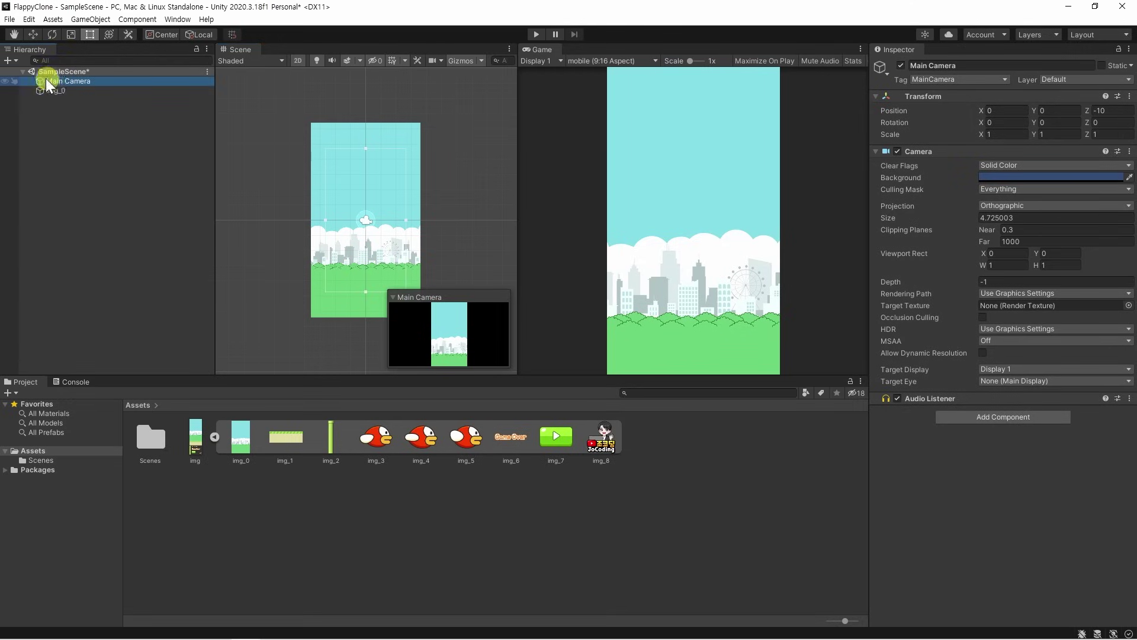
{"action": "left_click_drag", "start_coordinate": [366, 292], "coordinate": [357, 321]}
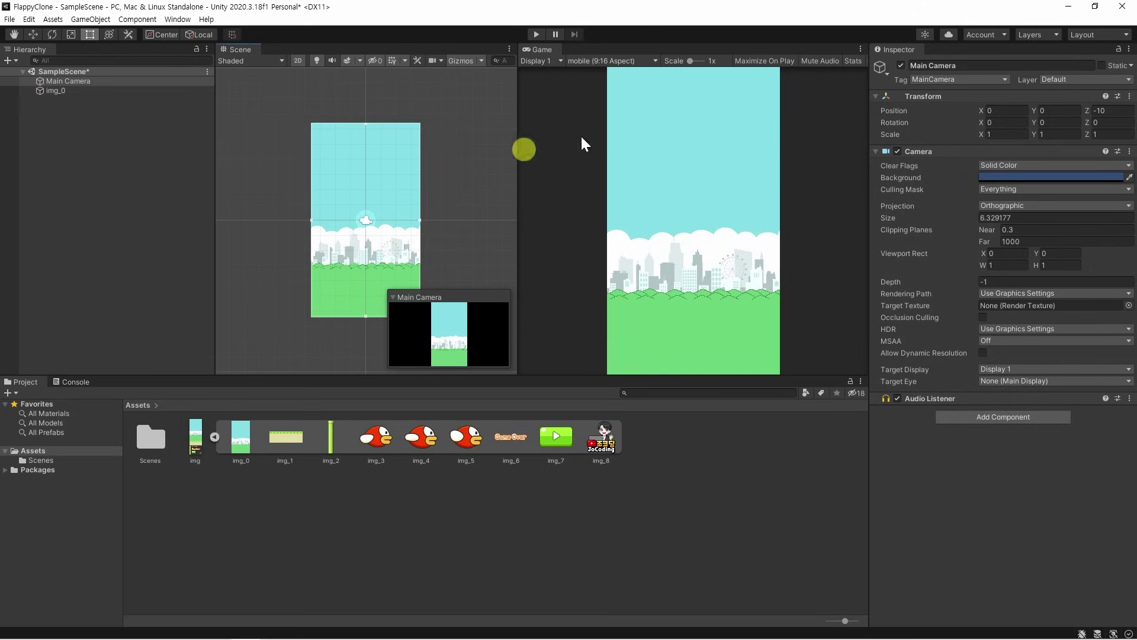
{"action": "left_click", "coordinate": [465, 210]}
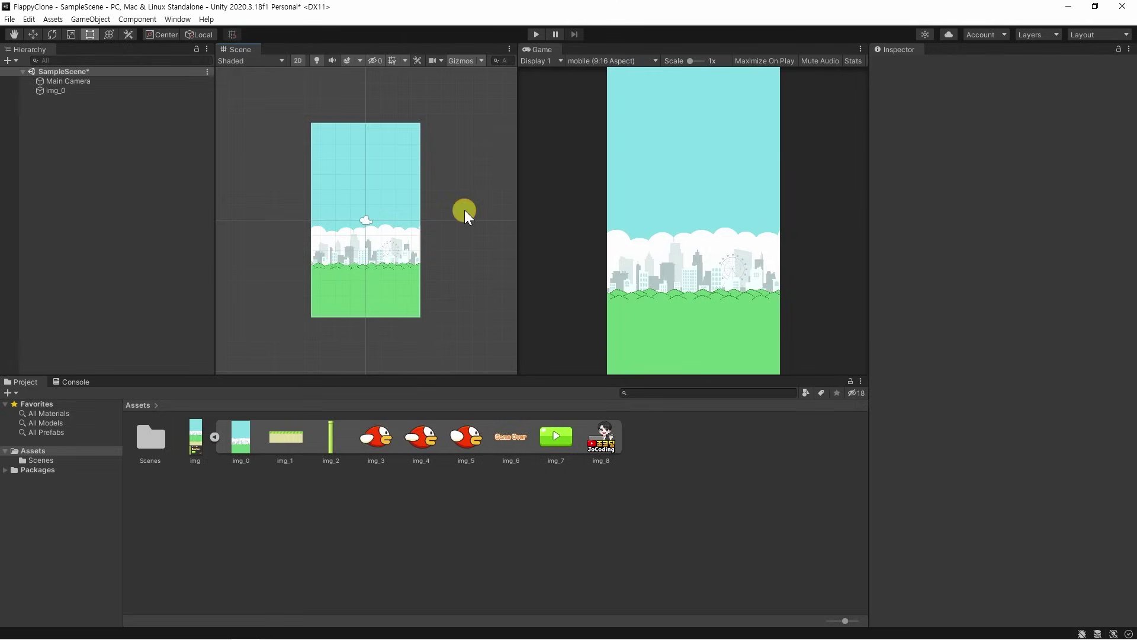
{"action": "key", "text": "ctrl+s"}
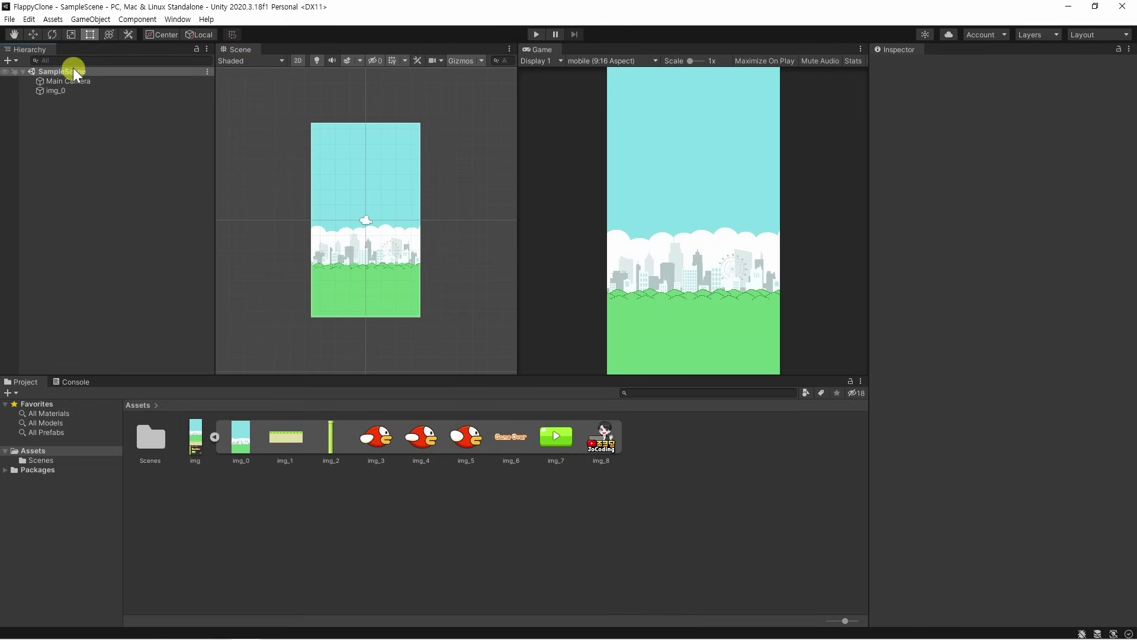
- Rename the img_0 object in SampleScene to BackGround
{"action": "left_click", "coordinate": [59, 91]}
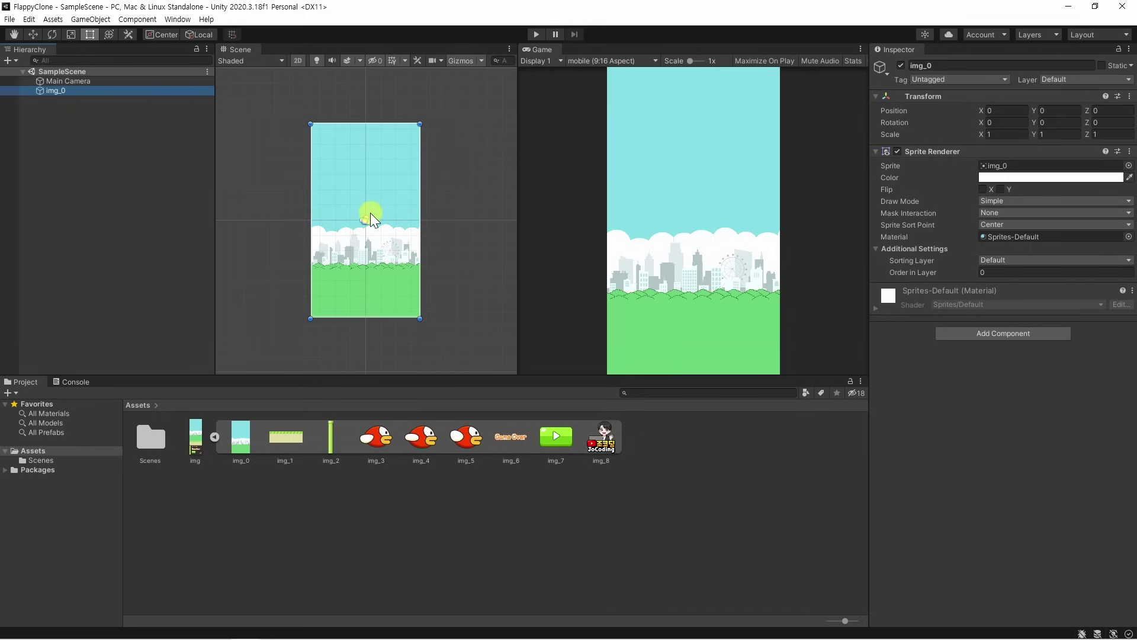
{"action": "left_click", "coordinate": [44, 93]}
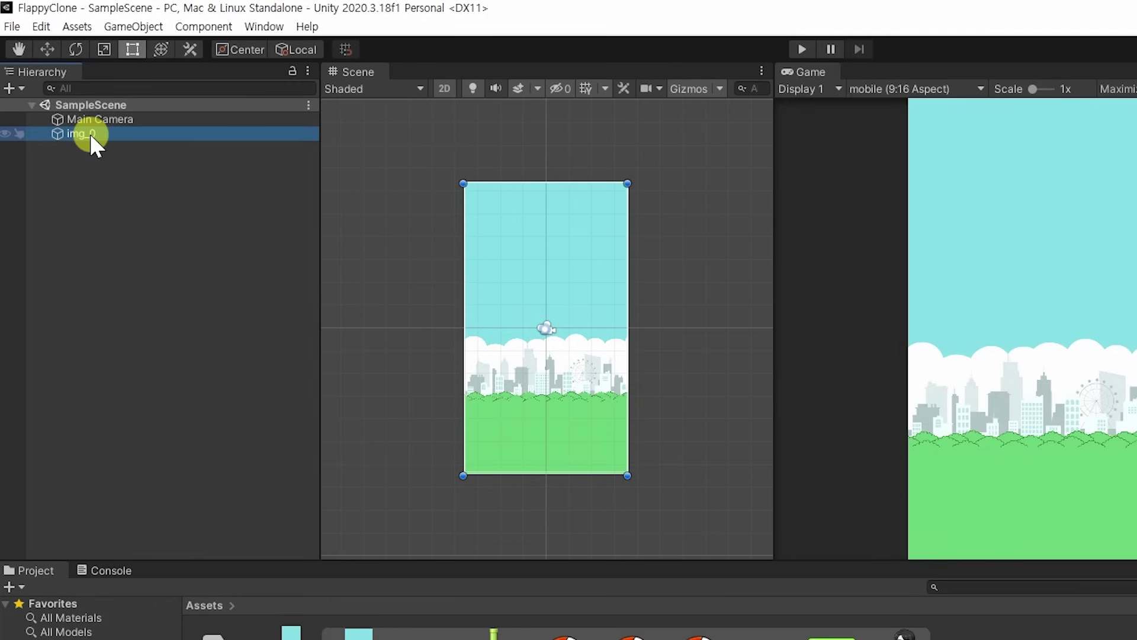
{"action": "right_click", "coordinate": [91, 134]}
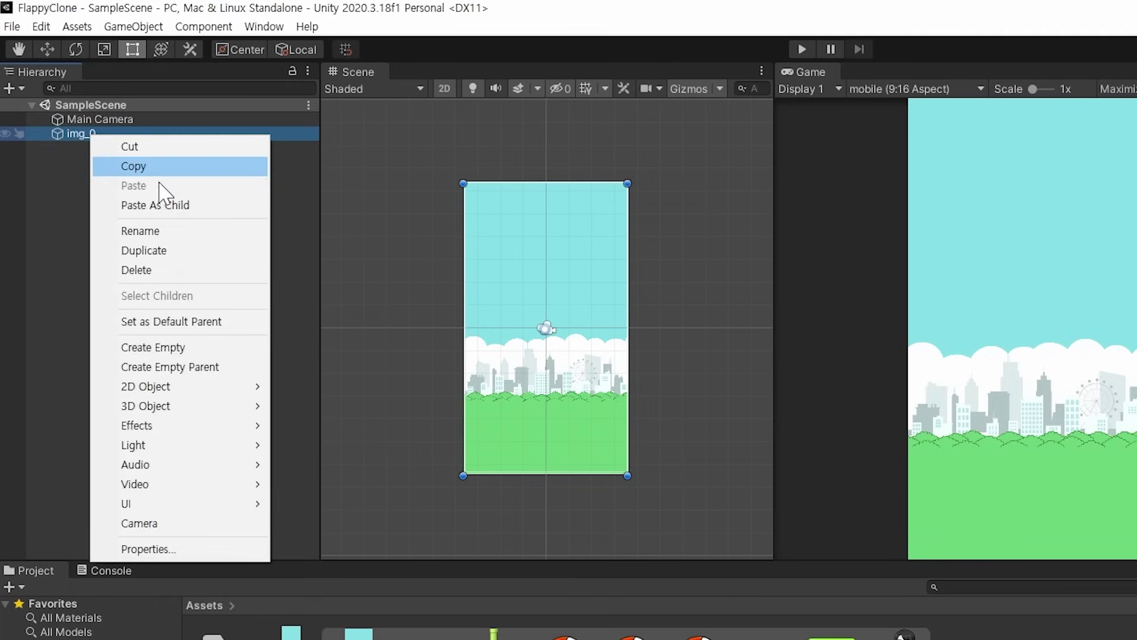
{"action": "left_click", "coordinate": [158, 230]}
{"action": "type", "text": "BackG"}
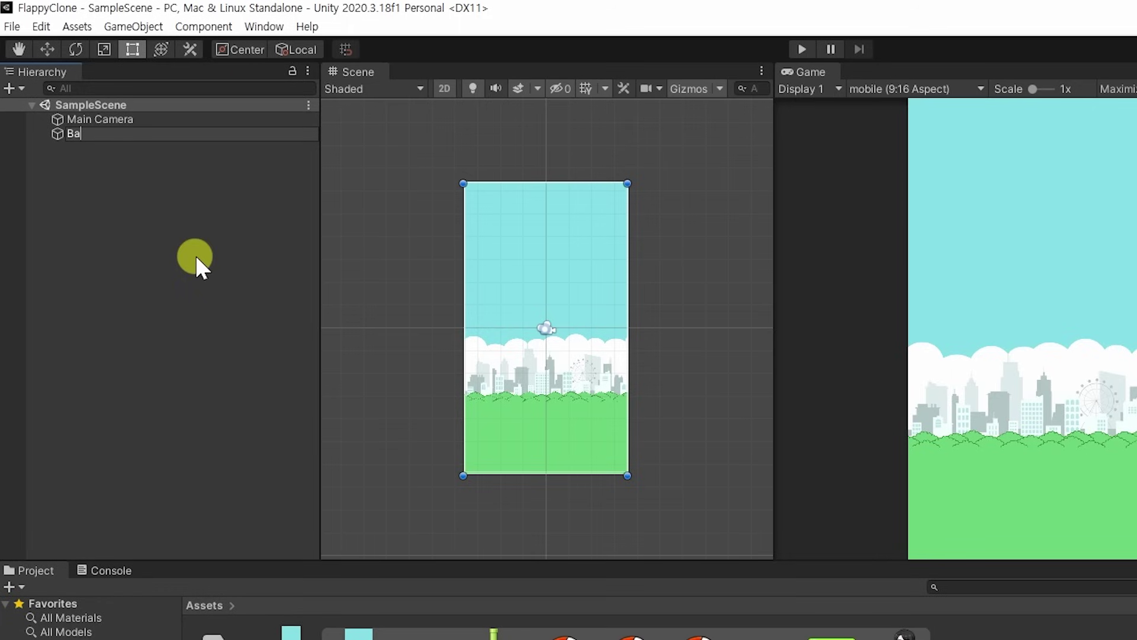
{"action": "type", "text": "round"}
{"action": "key", "text": "Return"}
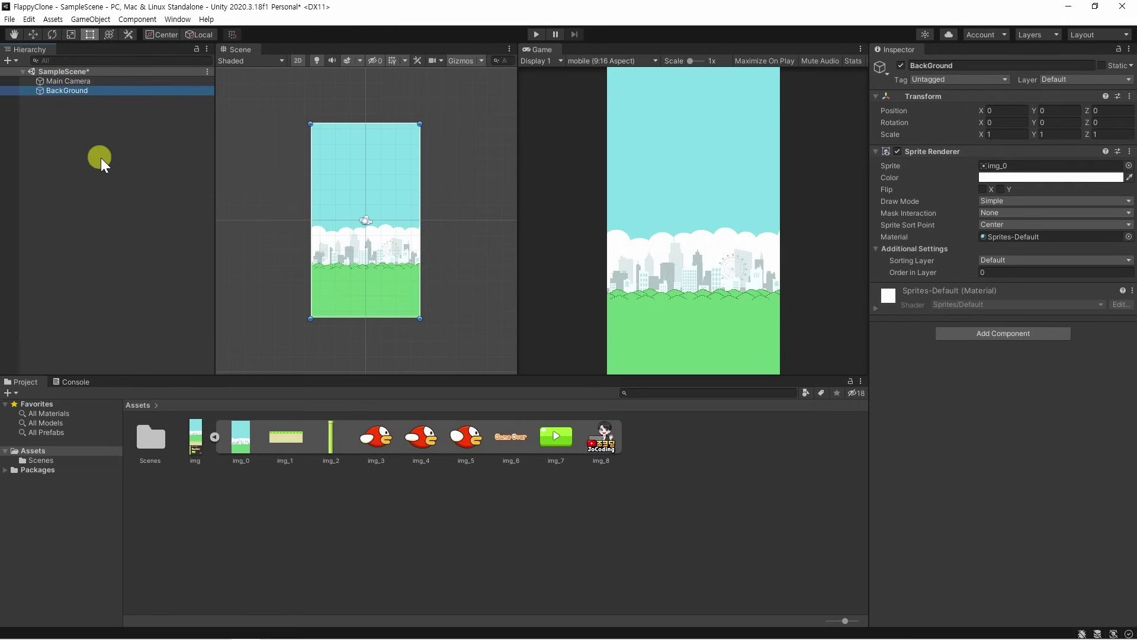
- Place the img_3 bird sprite in the scene above the skyline, at about X -0.9, Y 1.46
{"action": "left_click", "coordinate": [382, 439]}
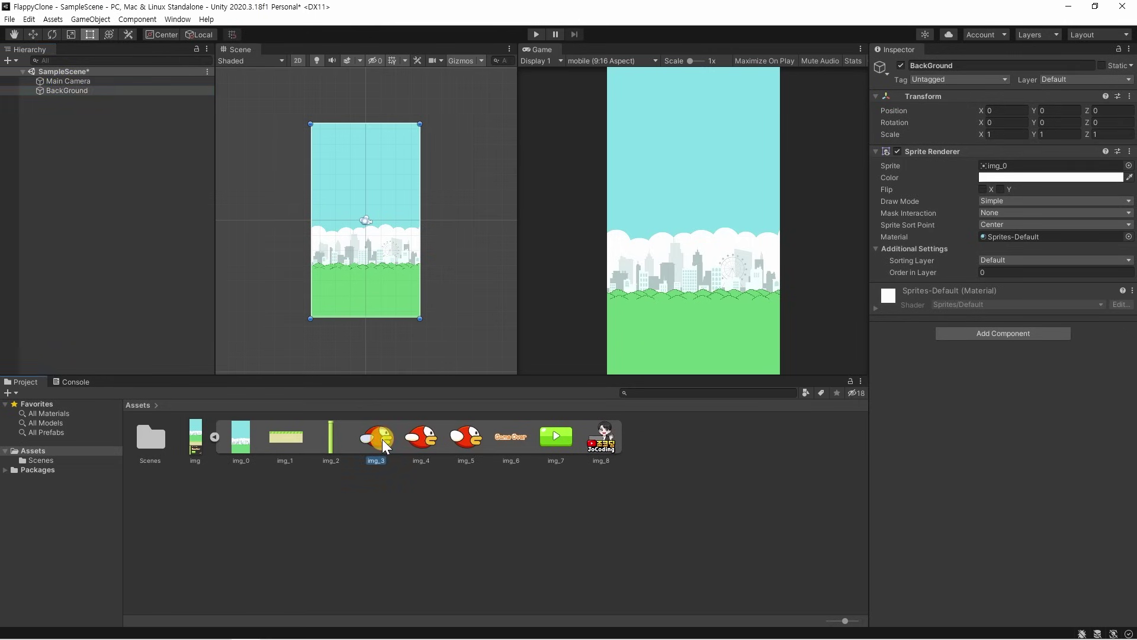
{"action": "left_click_drag", "start_coordinate": [379, 439], "coordinate": [354, 208]}
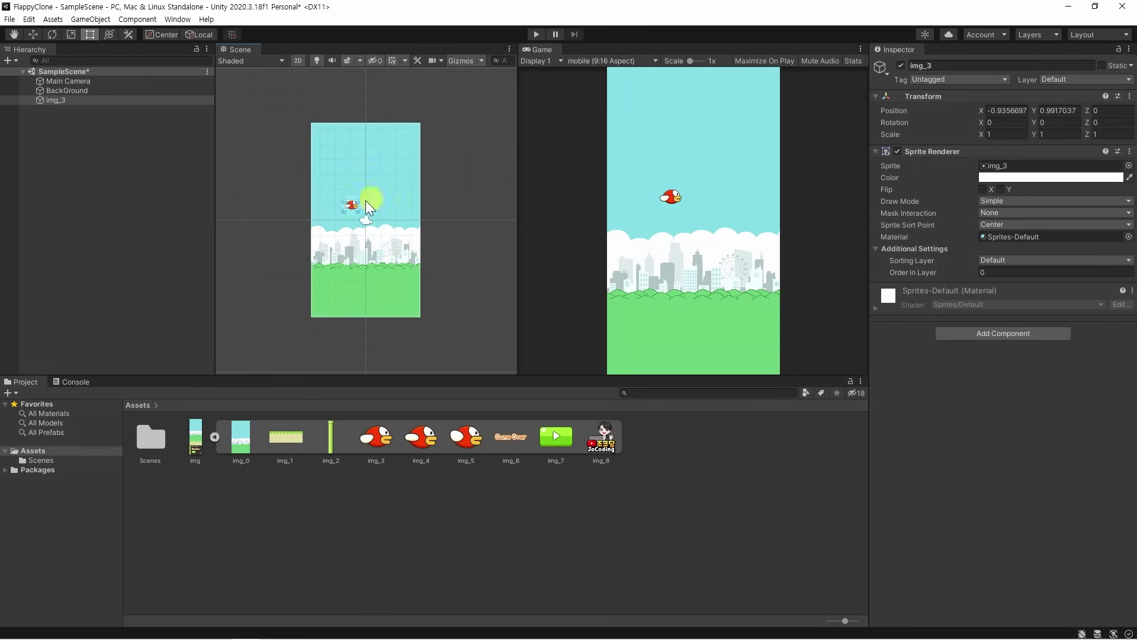
{"action": "mouse_move", "coordinate": [350, 204]}
{"action": "left_mouse_down"}
{"action": "mouse_move", "coordinate": [243, 211]}
{"action": "mouse_move", "coordinate": [354, 198]}
{"action": "left_mouse_up"}
- Rename the img_3 object in SampleScene to Bird
{"action": "left_click", "coordinate": [50, 101]}
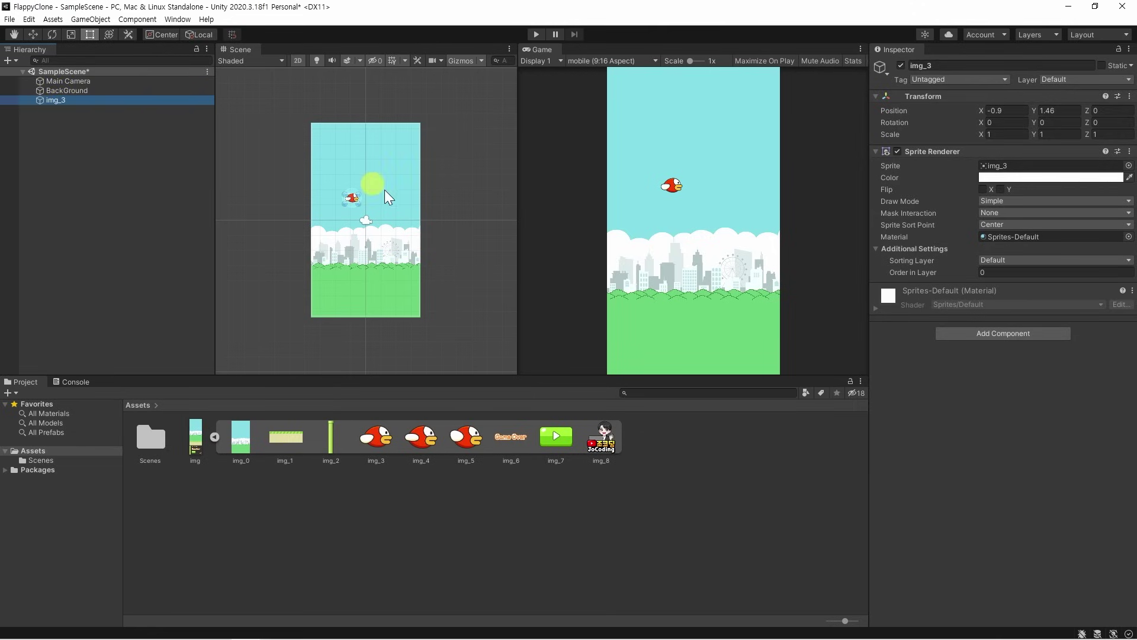
{"action": "right_click", "coordinate": [55, 101]}
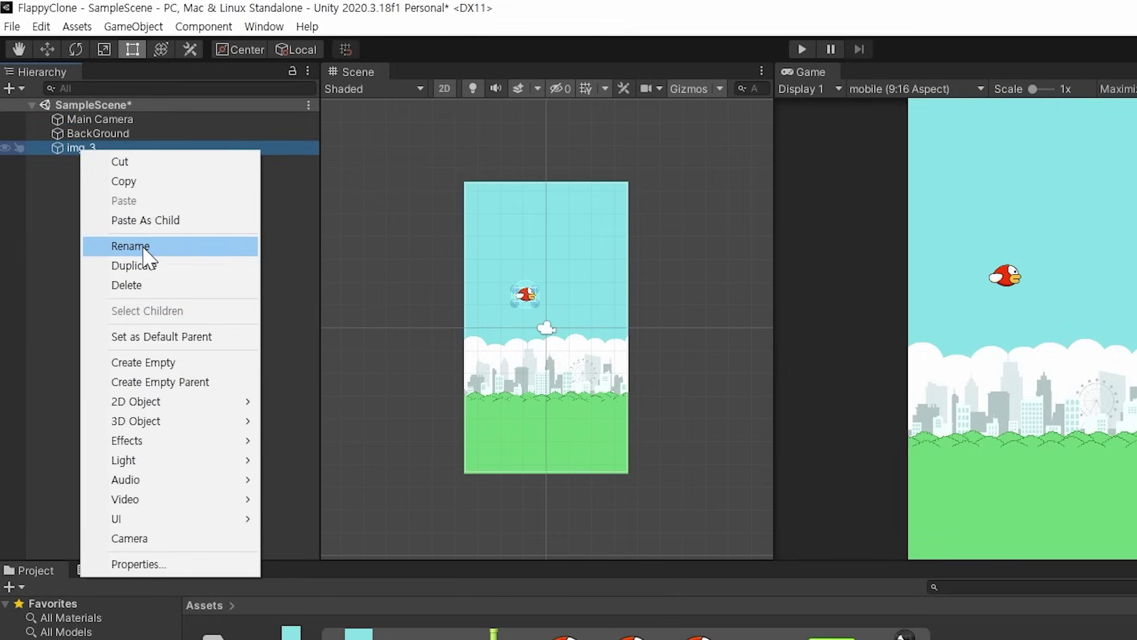
{"action": "left_click", "coordinate": [143, 248]}
{"action": "type", "text": "Bird"}
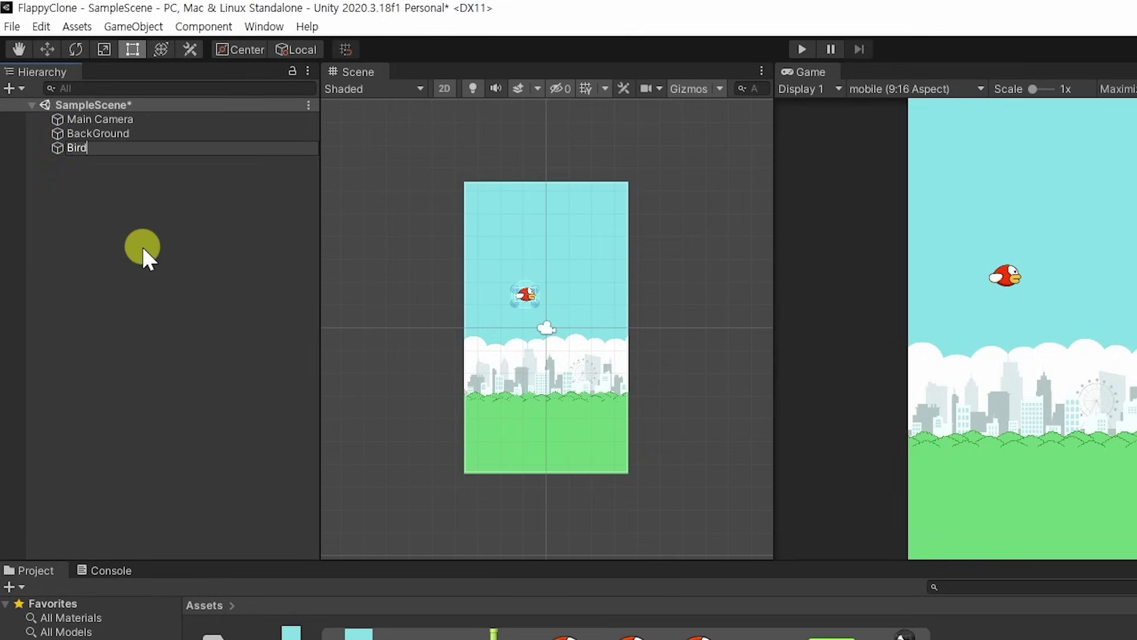
{"action": "key", "text": "Return"}
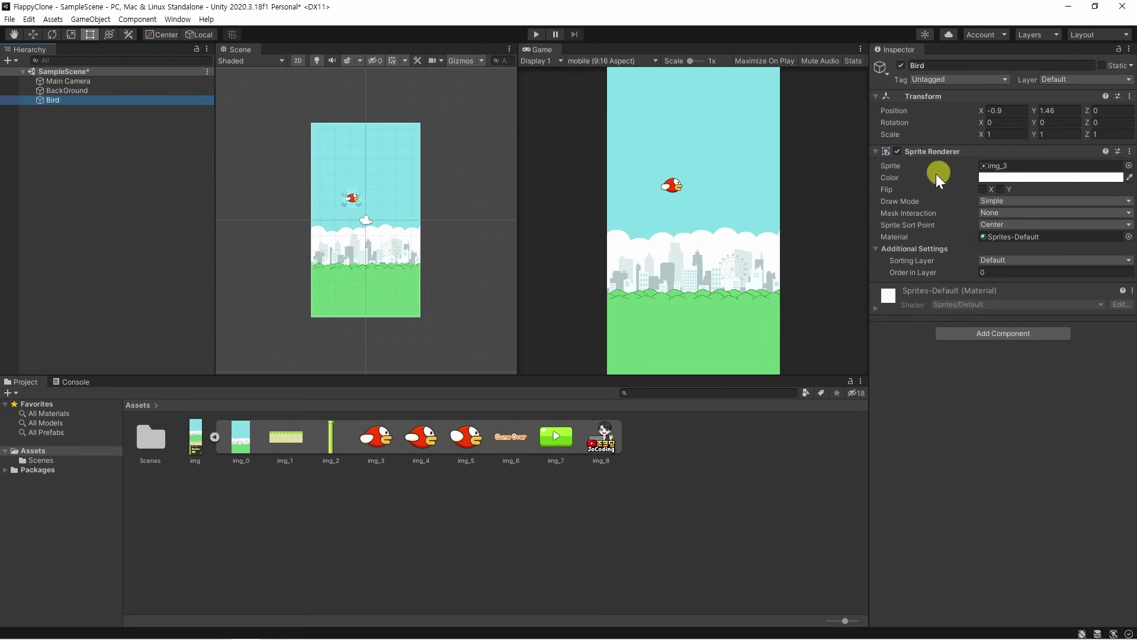
- Open the Animation window, dock it next to the Console, and bring it to the front
{"action": "left_click", "coordinate": [189, 20]}
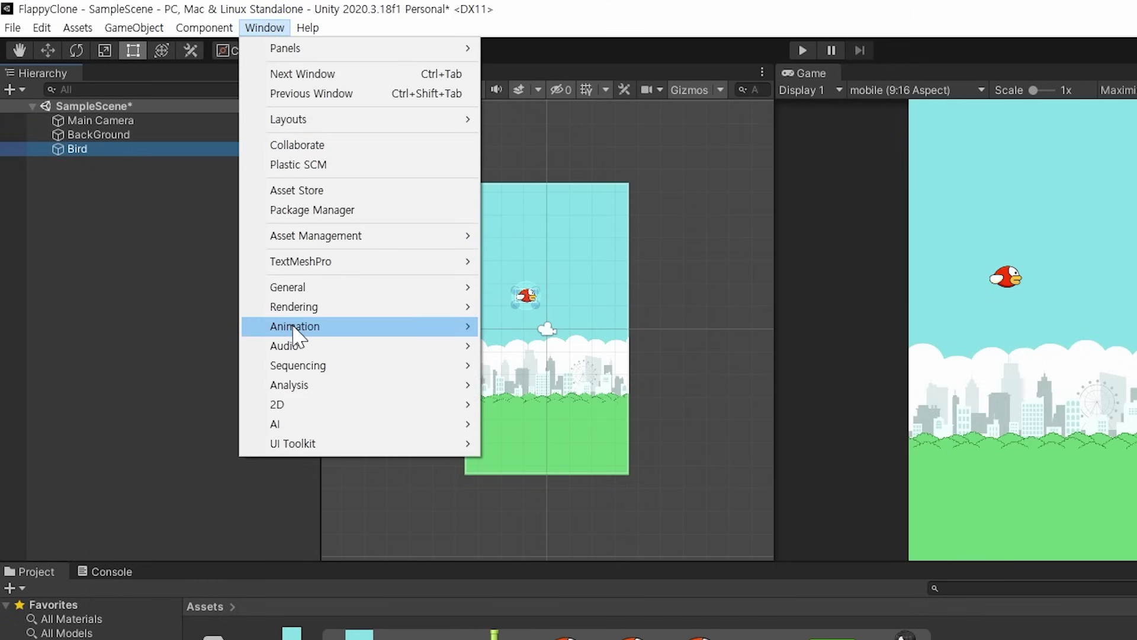
{"action": "mouse_move", "coordinate": [294, 332]}
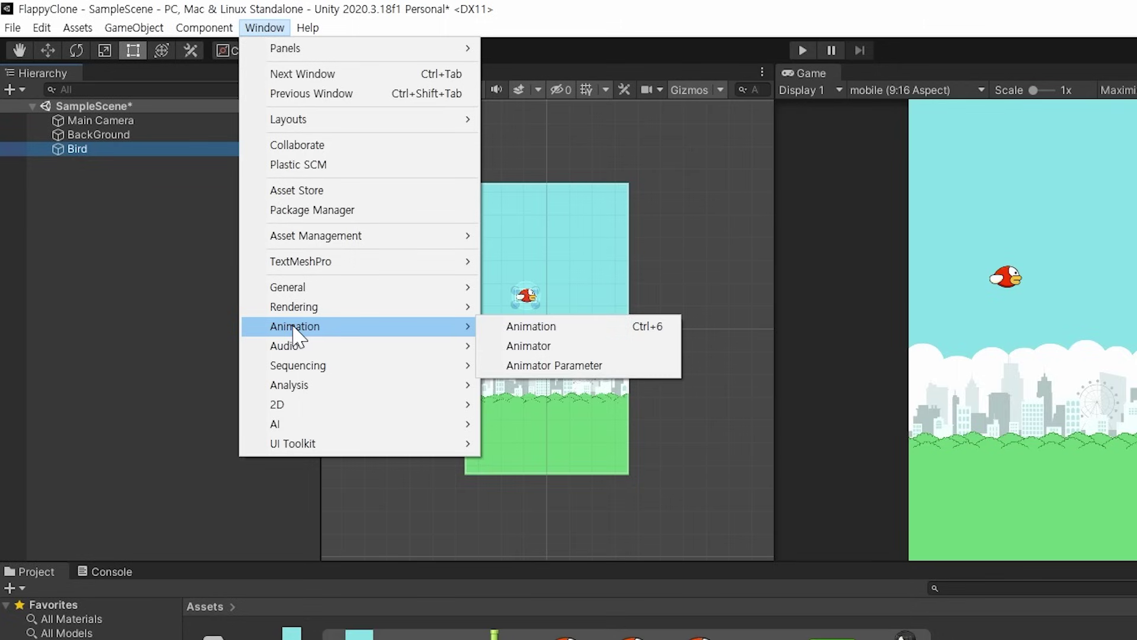
{"action": "left_click", "coordinate": [554, 329]}
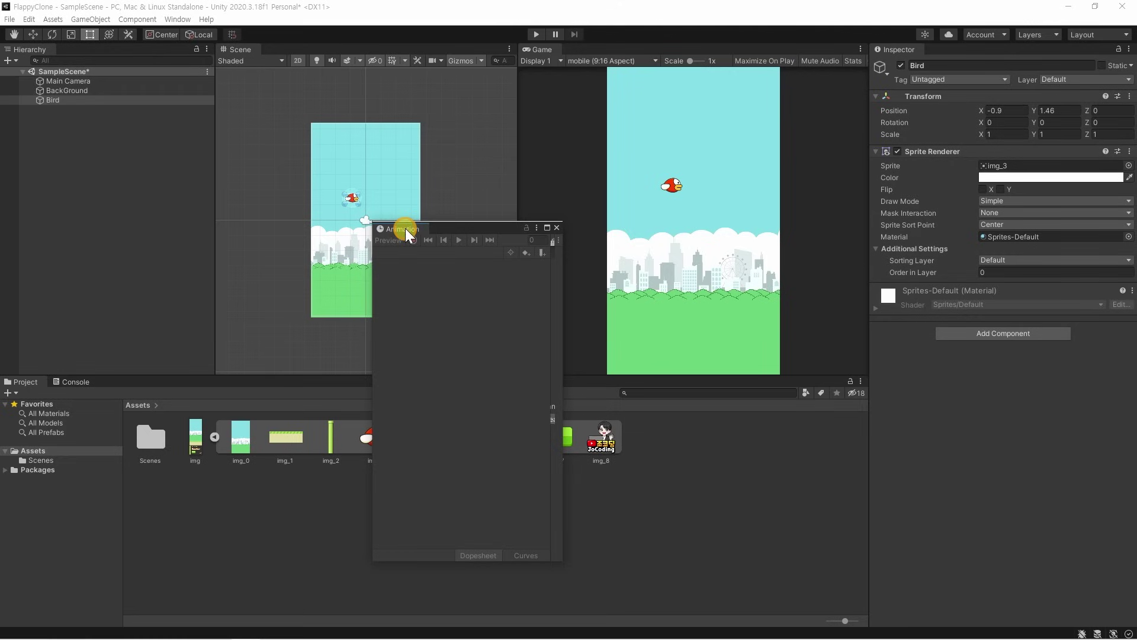
{"action": "left_click_drag", "start_coordinate": [610, 342], "coordinate": [190, 571]}
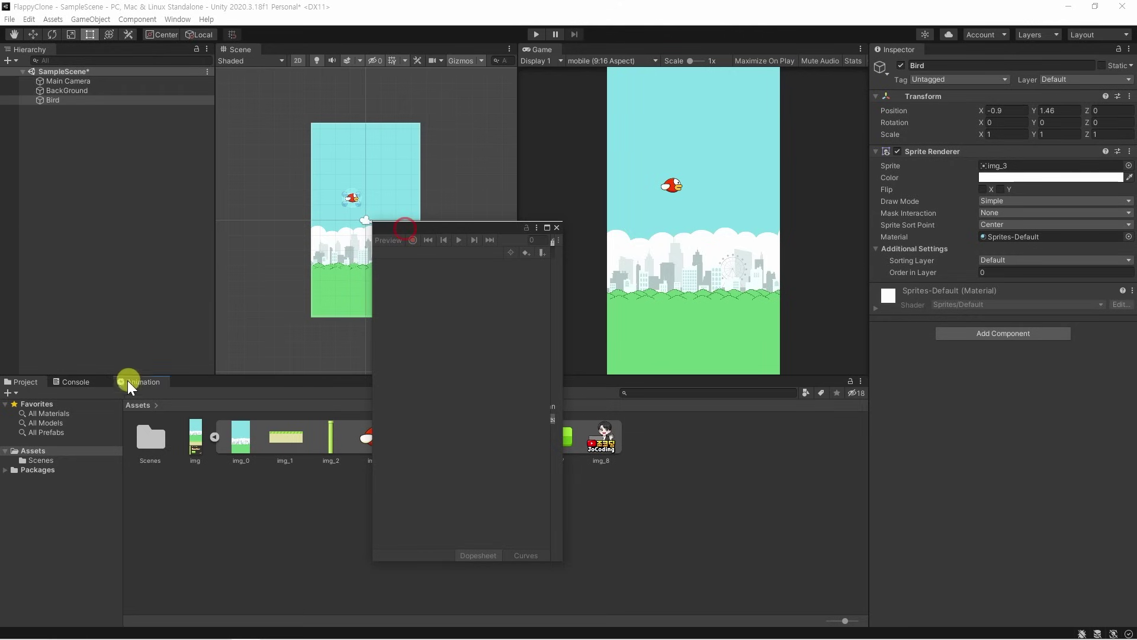
{"action": "left_click", "coordinate": [77, 382]}
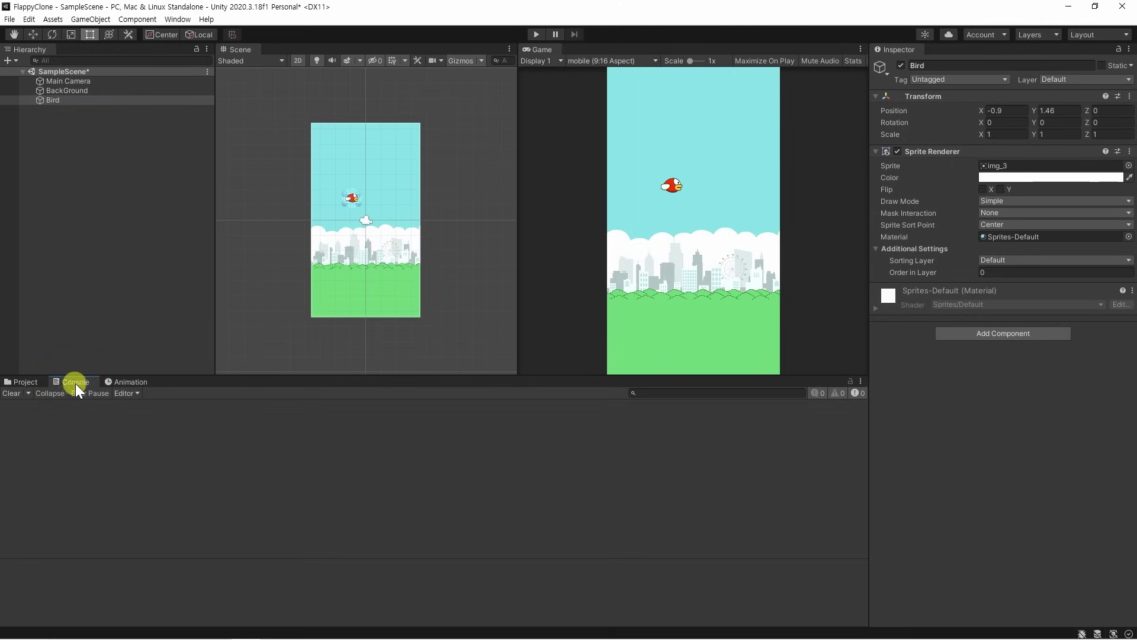
{"action": "left_click", "coordinate": [126, 381]}
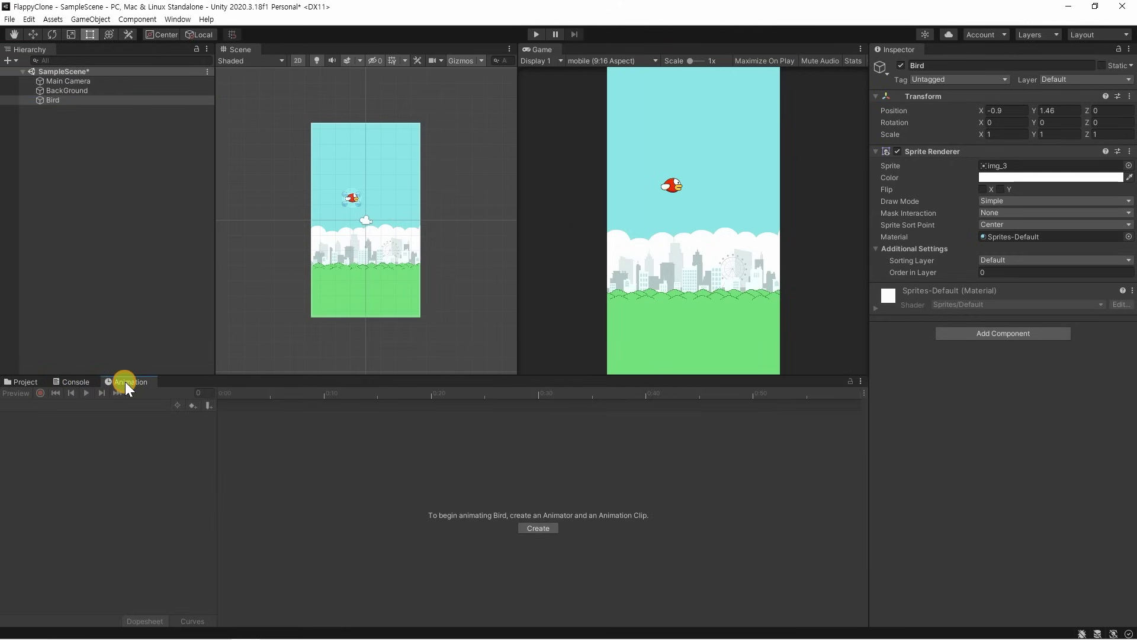
{"action": "left_click", "coordinate": [80, 383]}
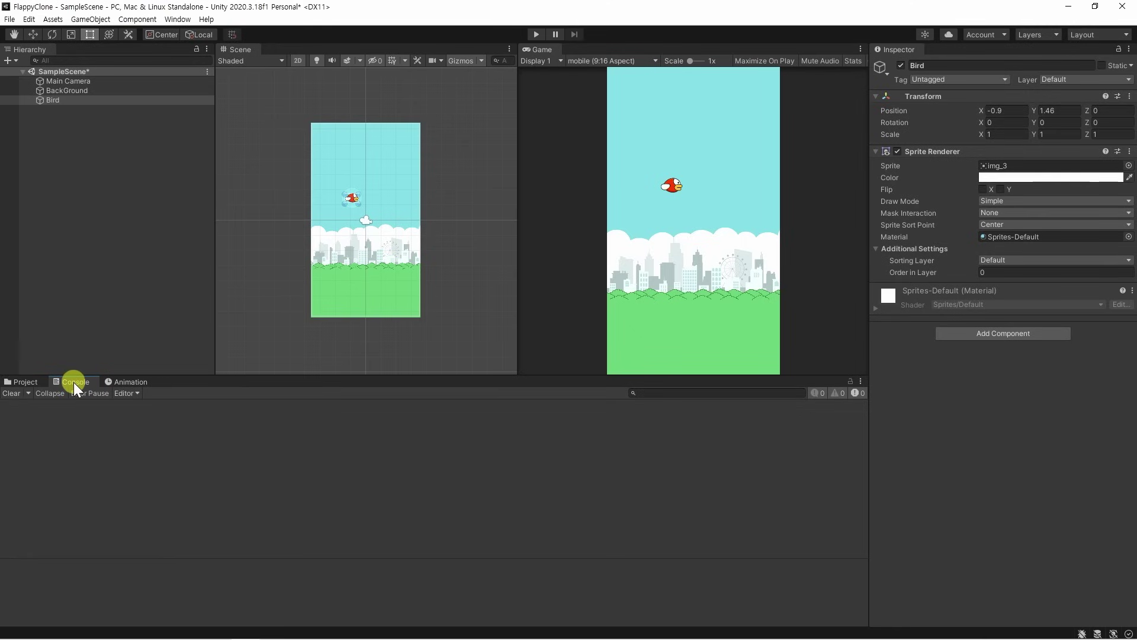
{"action": "left_click", "coordinate": [127, 382]}
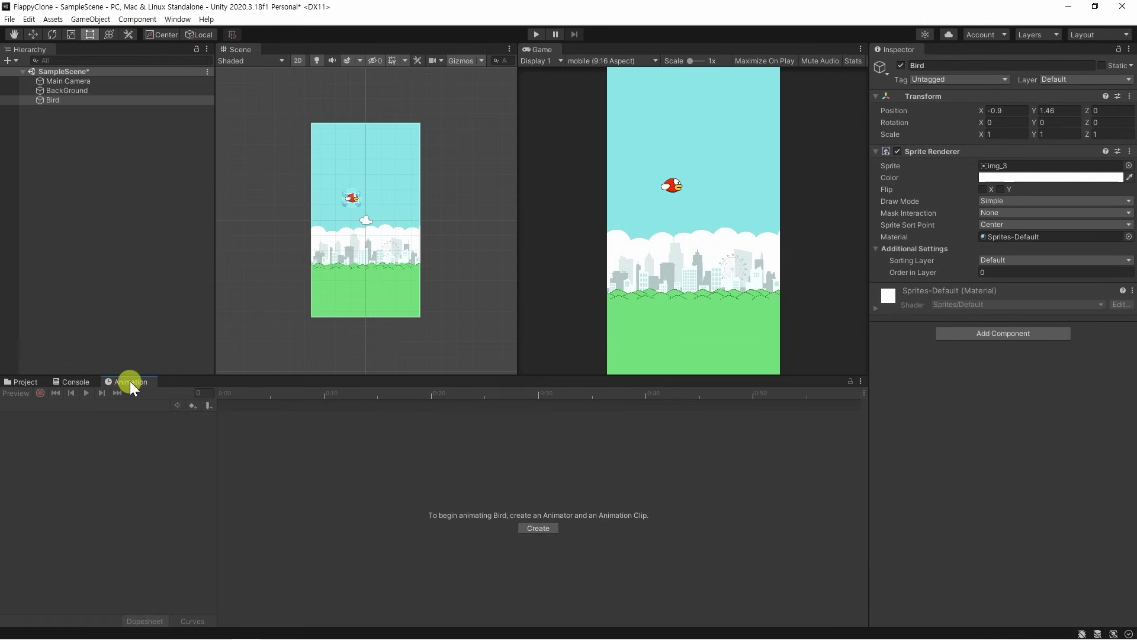
- Create an Animator and a new animation clip named BirdFly for the Bird object, saved in the Assets folder
{"action": "left_click", "coordinate": [59, 100]}
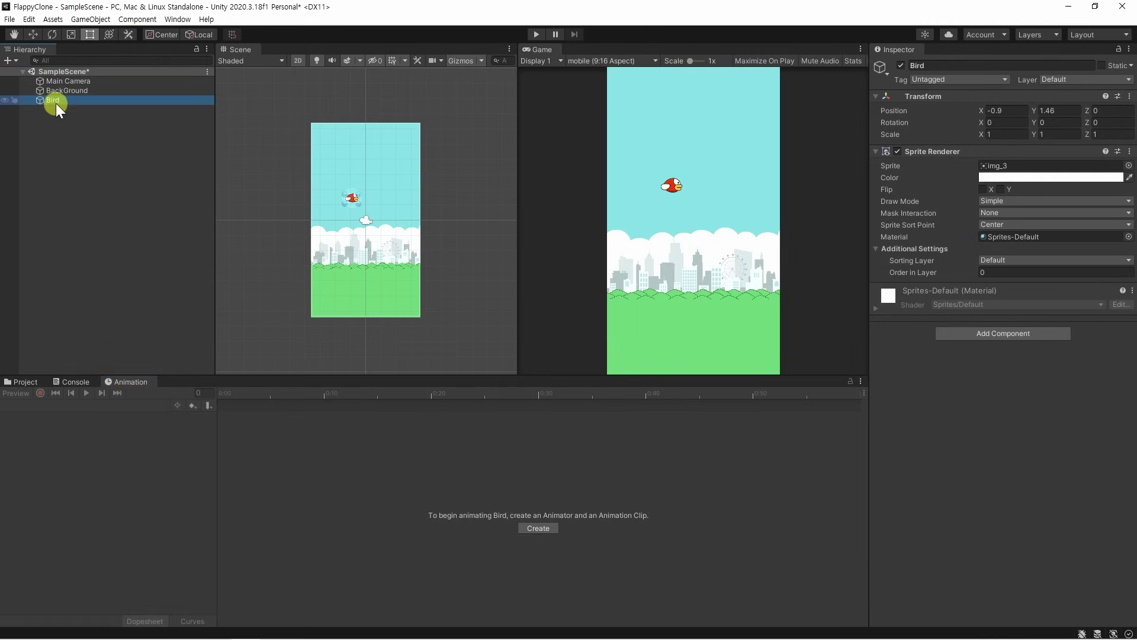
{"action": "left_click", "coordinate": [136, 383]}
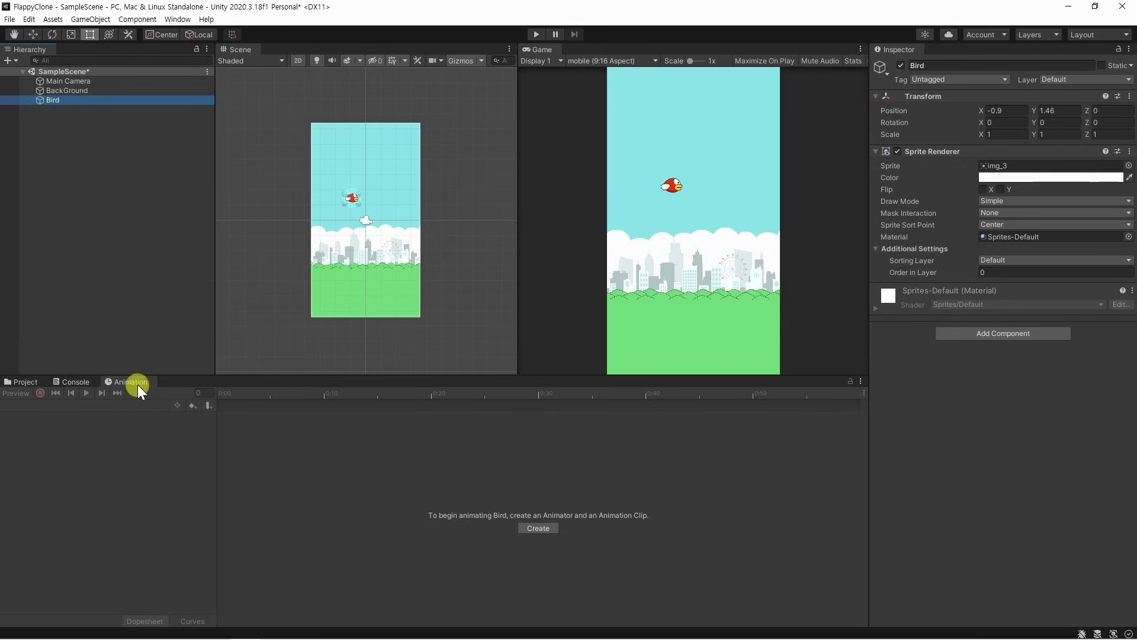
{"action": "left_click", "coordinate": [536, 528]}
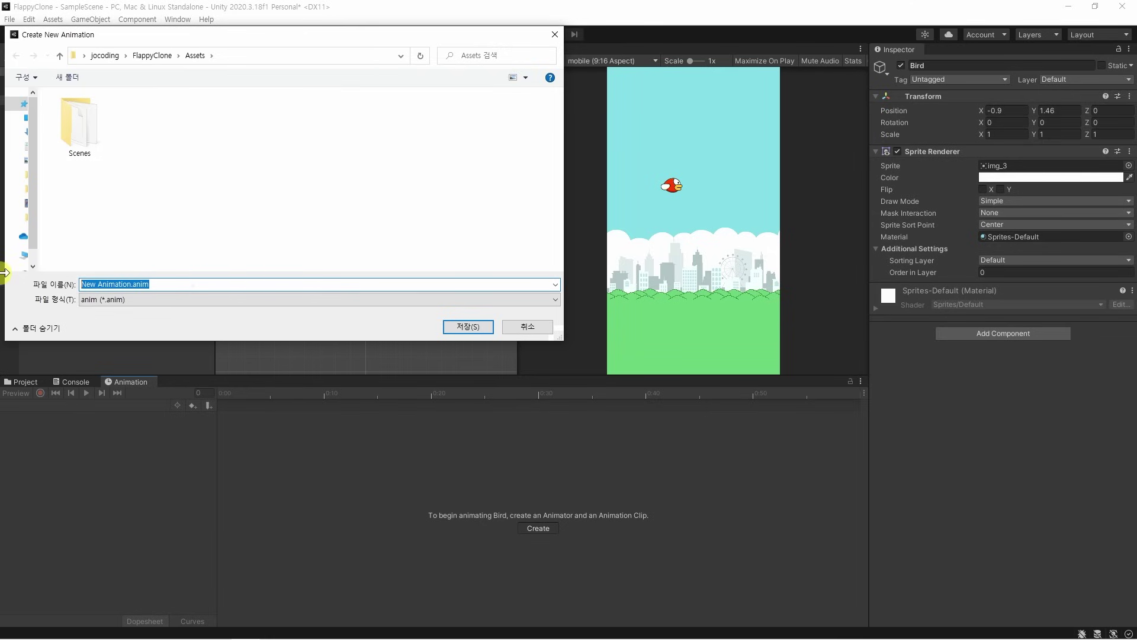
{"action": "type", "text": "Bir"}
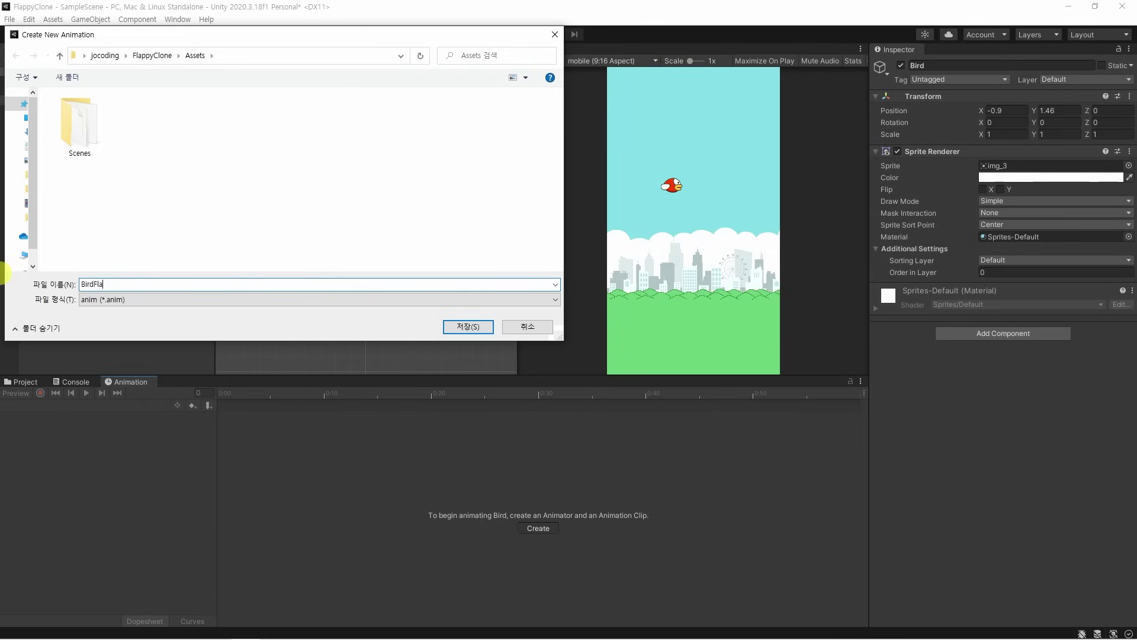
{"action": "type", "text": "dFly"}
{"action": "left_click", "coordinate": [468, 327]}
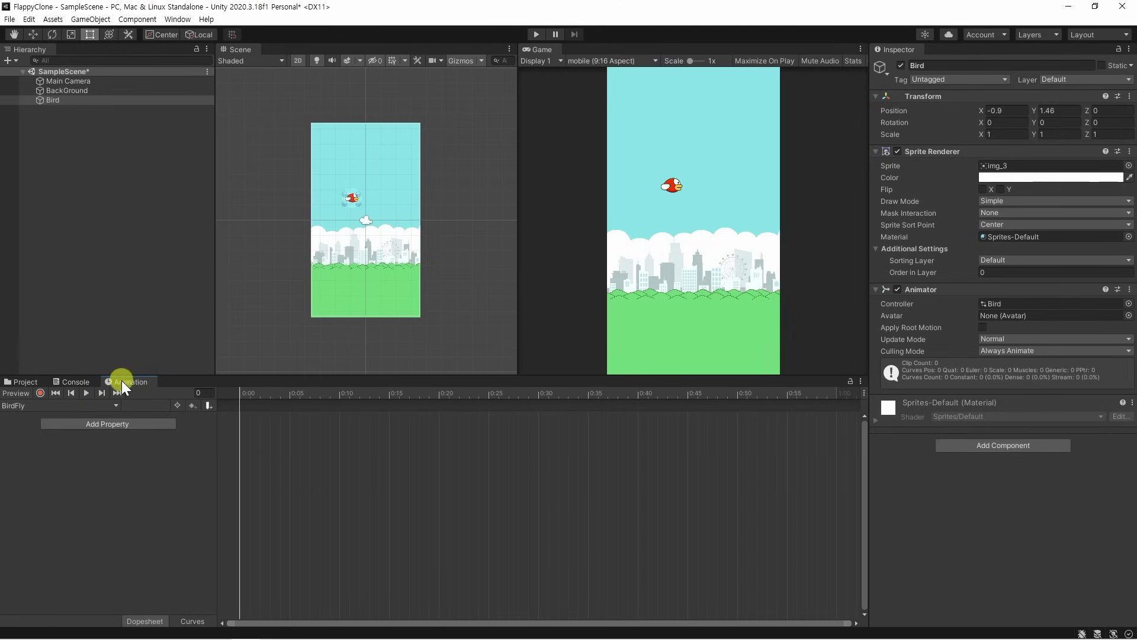
- Dock the Animation window beside the Project and Console windows, widen it, and show the project's assets
{"action": "left_click_drag", "start_coordinate": [122, 380], "coordinate": [752, 532]}
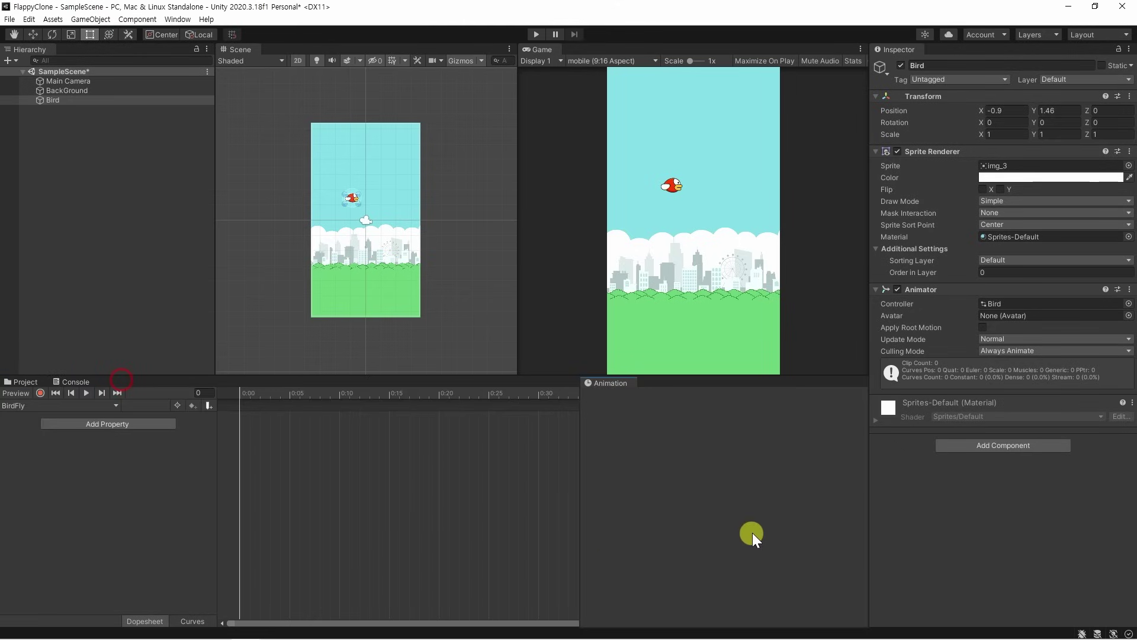
{"action": "left_click_drag", "start_coordinate": [581, 497], "coordinate": [395, 496]}
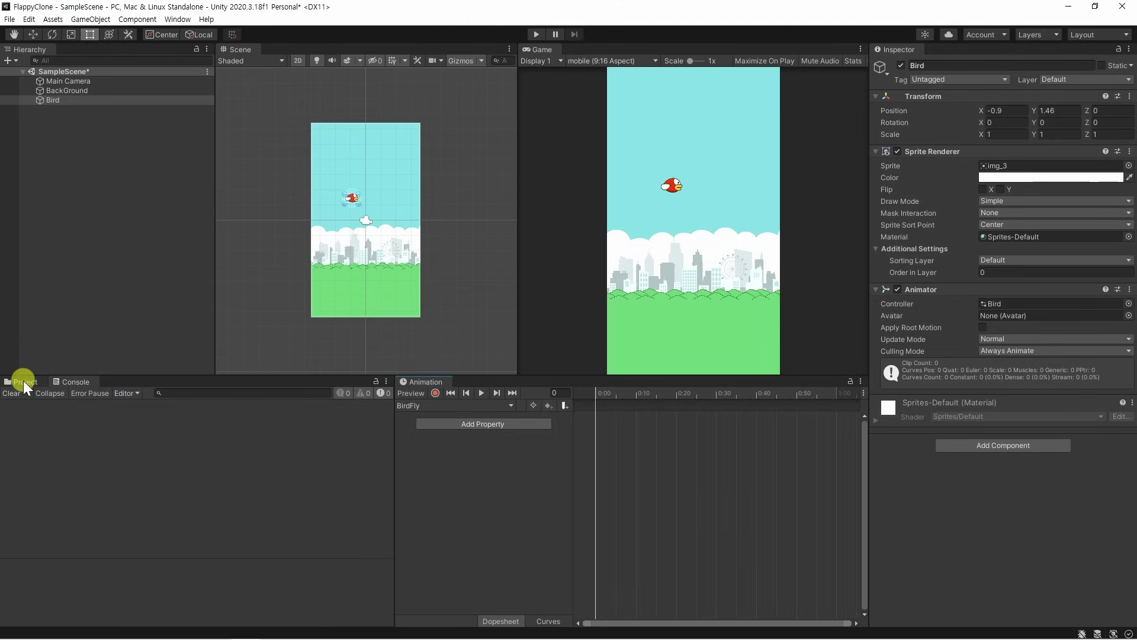
{"action": "left_click", "coordinate": [23, 380]}
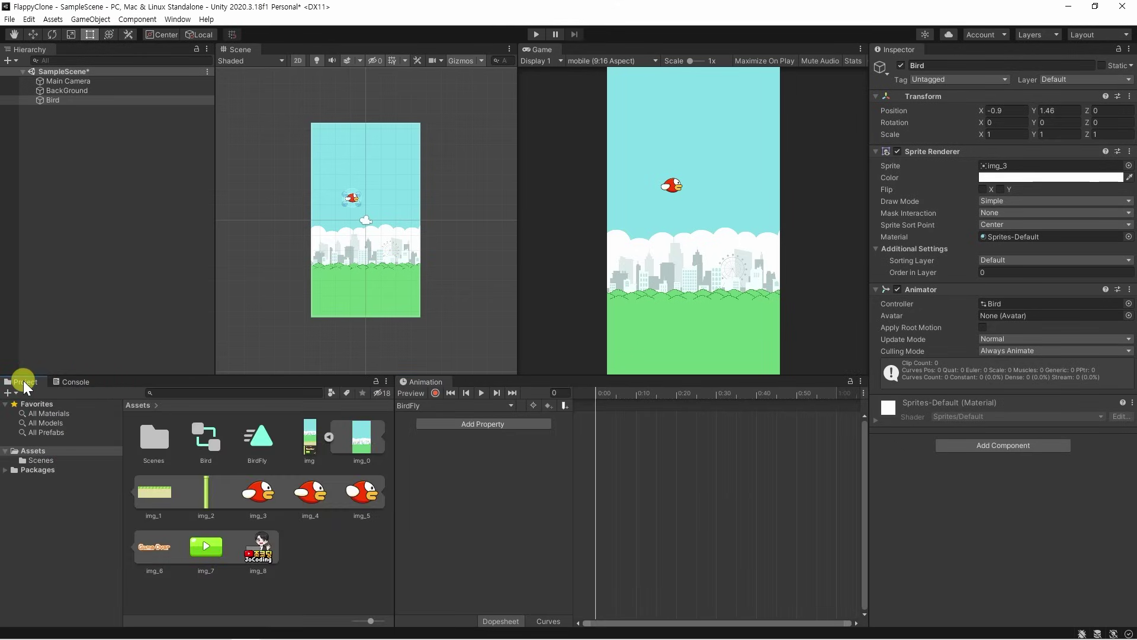
- Add the img_3, img_4 and img_5 bird sprites together as keyframes in the BirdFly clip's timeline
{"action": "left_click", "coordinate": [253, 491]}
{"action": "left_click", "coordinate": [323, 493]}
{"action": "left_click", "coordinate": [358, 493]}
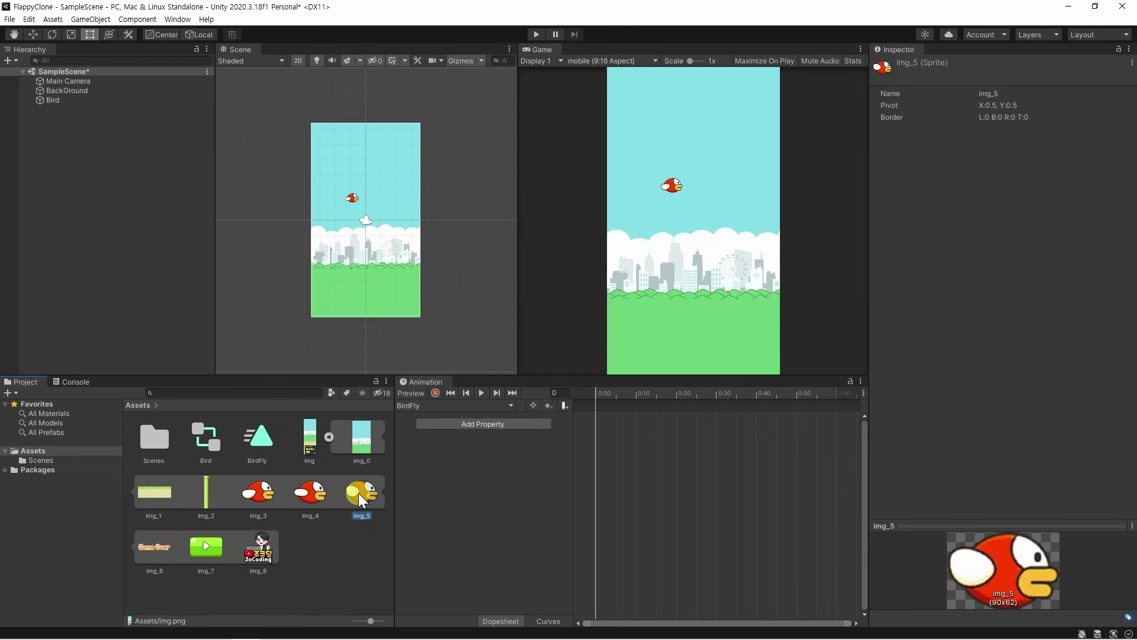
{"action": "left_click", "coordinate": [278, 490]}
{"action": "left_click", "coordinate": [268, 492]}
{"action": "left_click", "coordinate": [373, 496], "text": "shift"}
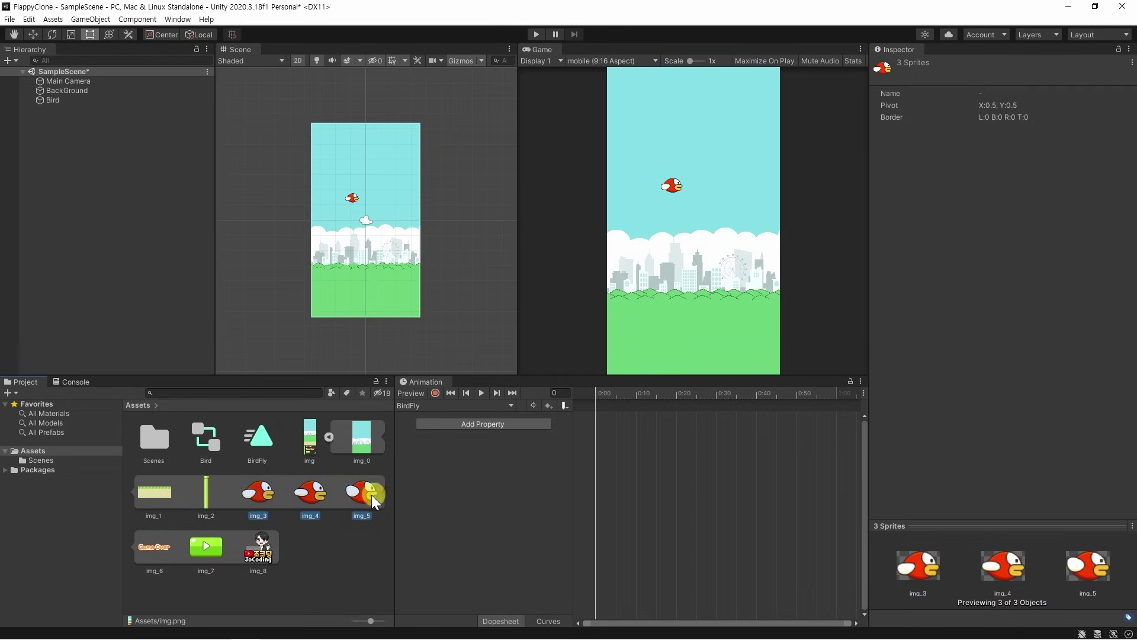
{"action": "left_click_drag", "start_coordinate": [257, 492], "coordinate": [616, 482]}
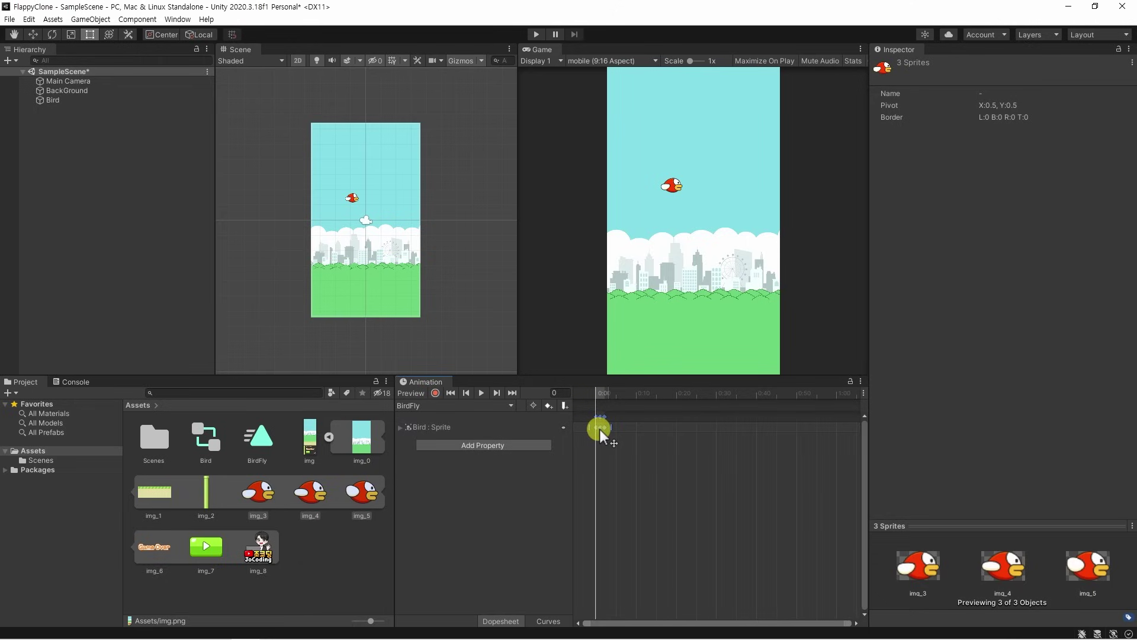
- Expand the Bird : Sprite track to show its sprite thumbnails, and preview the BirdFly animation briefly
{"action": "scroll", "coordinate": [606, 442], "scroll_direction": "up", "scroll_amount": 8}
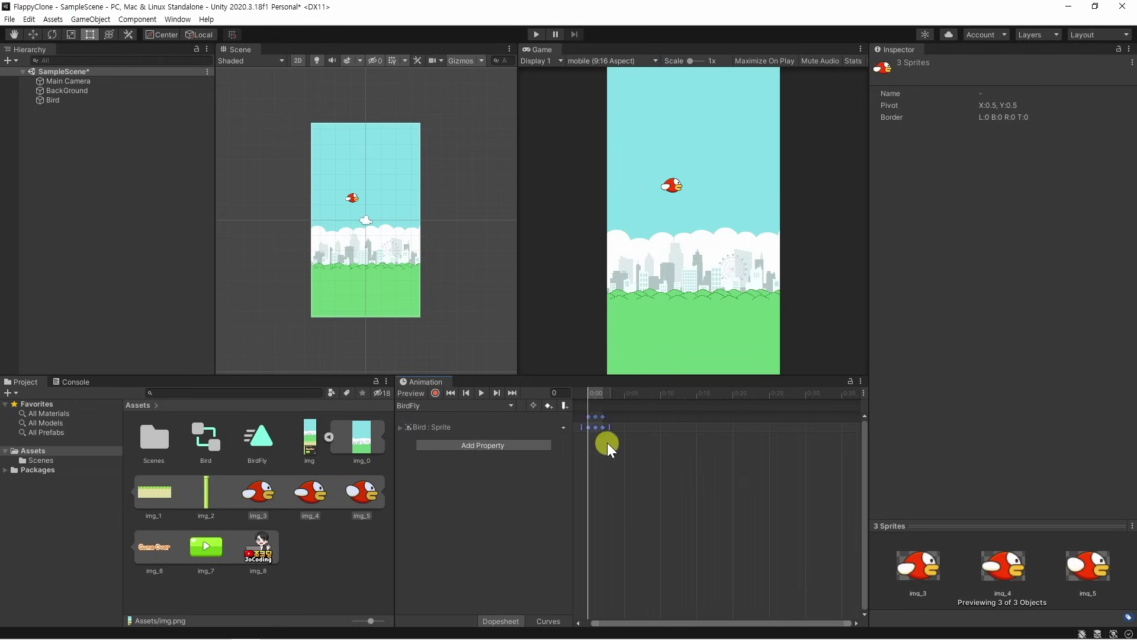
{"action": "left_click", "coordinate": [597, 417]}
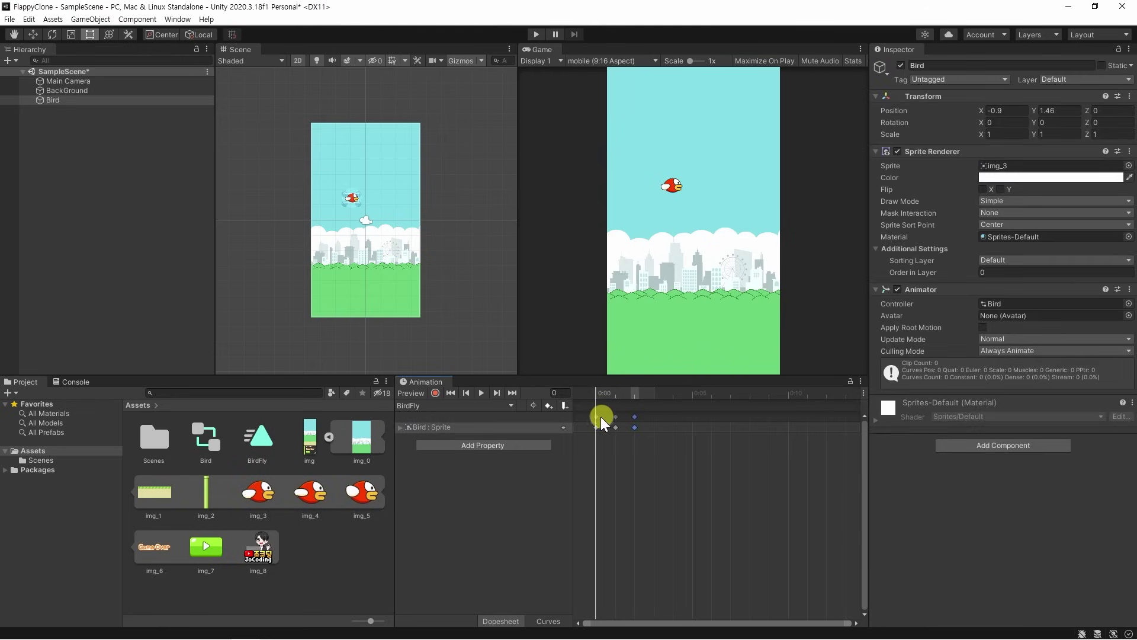
{"action": "left_click", "coordinate": [597, 417]}
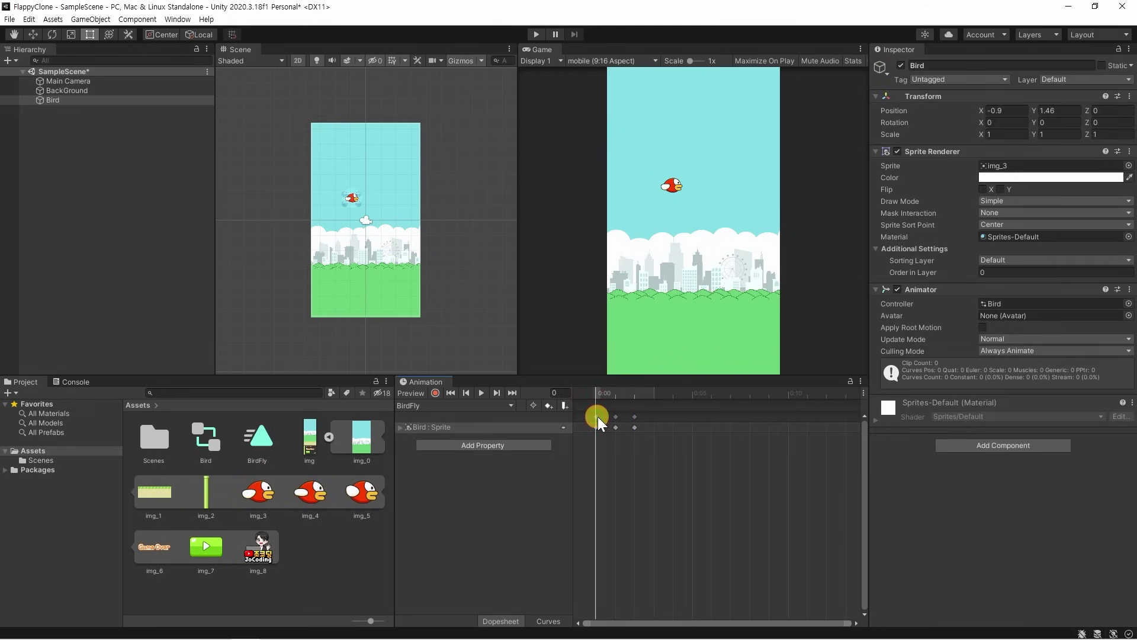
{"action": "left_click", "coordinate": [400, 428]}
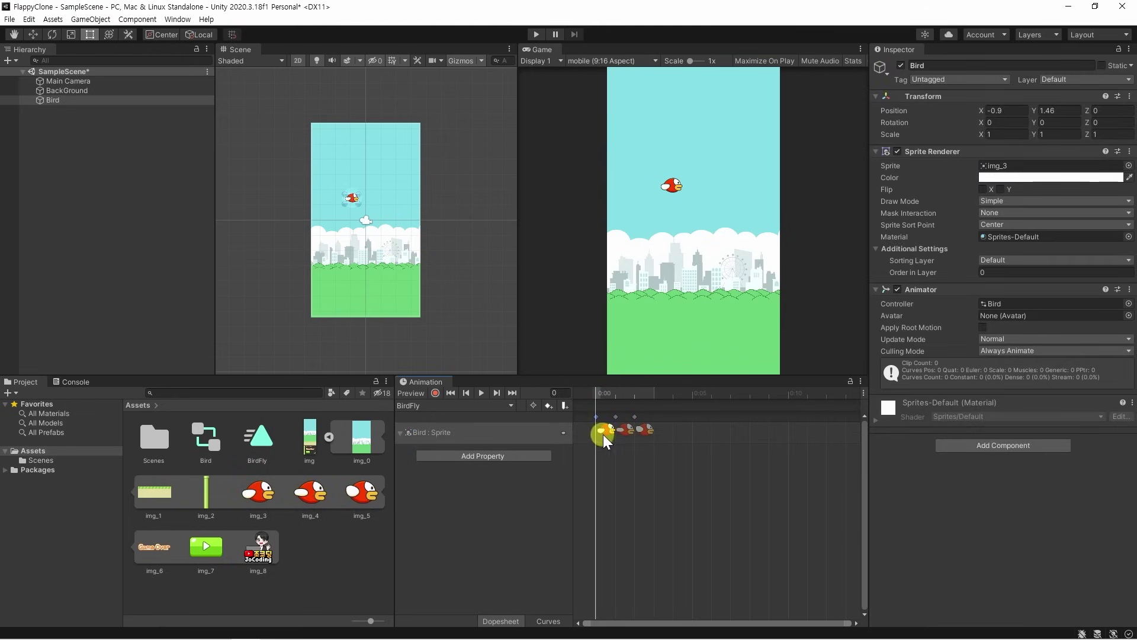
{"action": "left_click", "coordinate": [624, 429]}
{"action": "left_click", "coordinate": [645, 429]}
{"action": "left_click", "coordinate": [595, 456]}
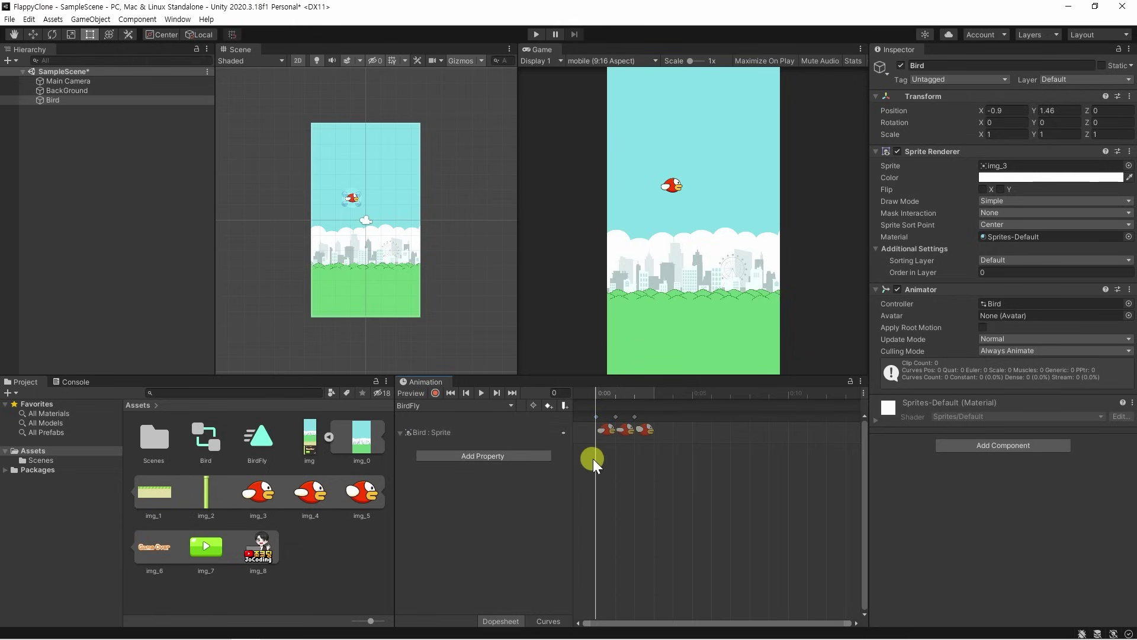
{"action": "key", "text": "space"}
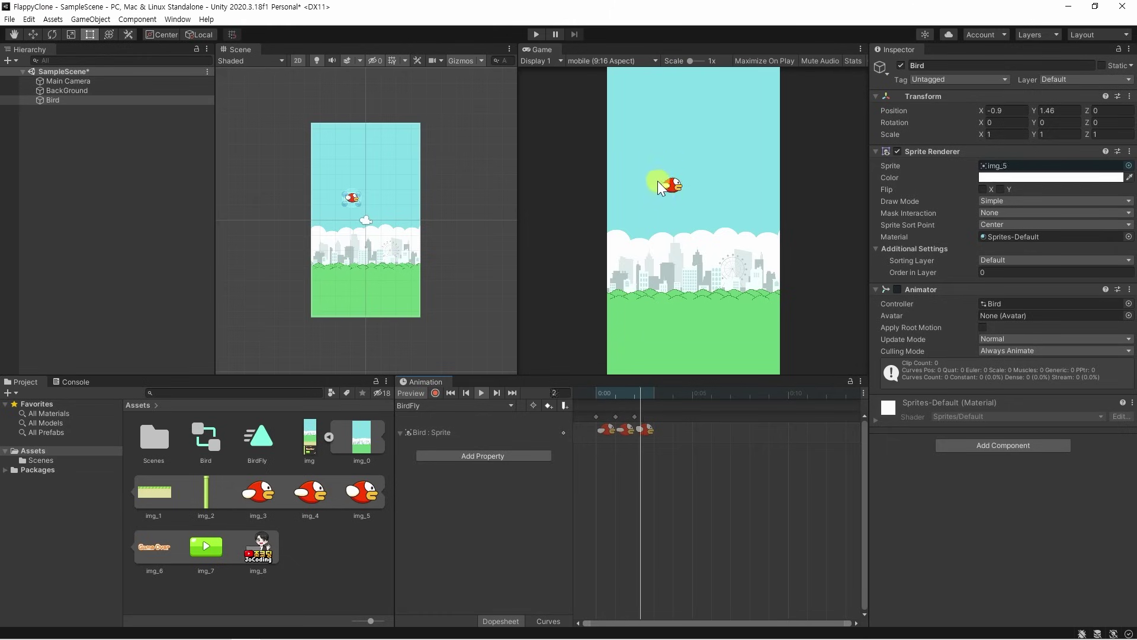
{"action": "key", "text": "space"}
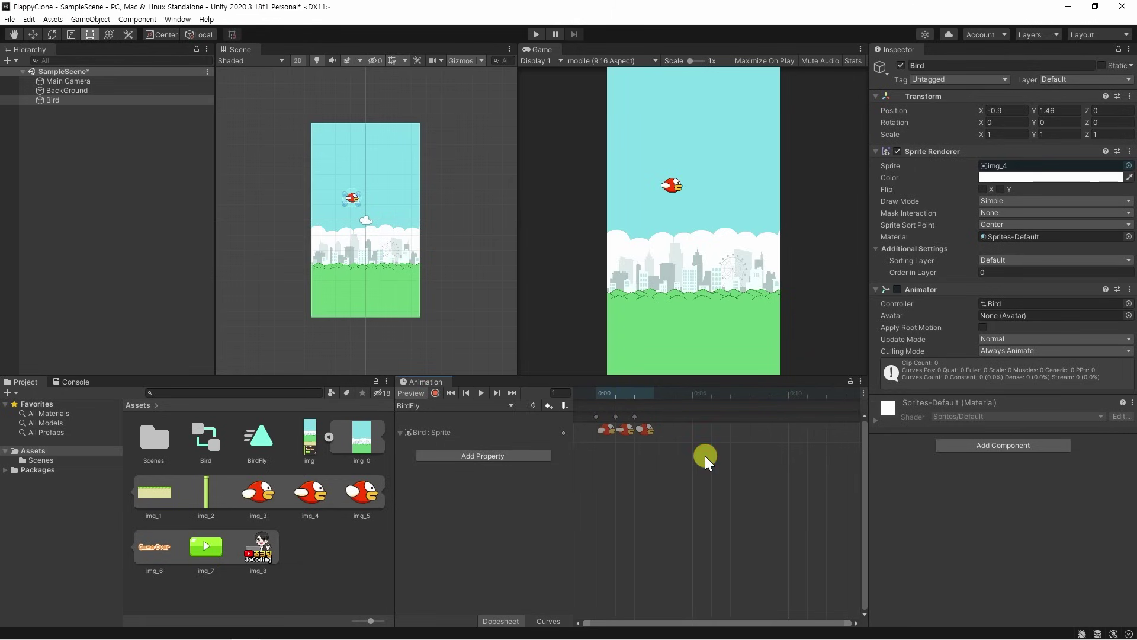
- Stretch the three sprite keyframes apart so they sit at about frames 0, 11 and 21 of BirdFly
{"action": "left_click_drag", "start_coordinate": [704, 456], "coordinate": [600, 398]}
{"action": "left_click", "coordinate": [685, 462]}
{"action": "left_click_drag", "start_coordinate": [698, 474], "coordinate": [831, 437]}
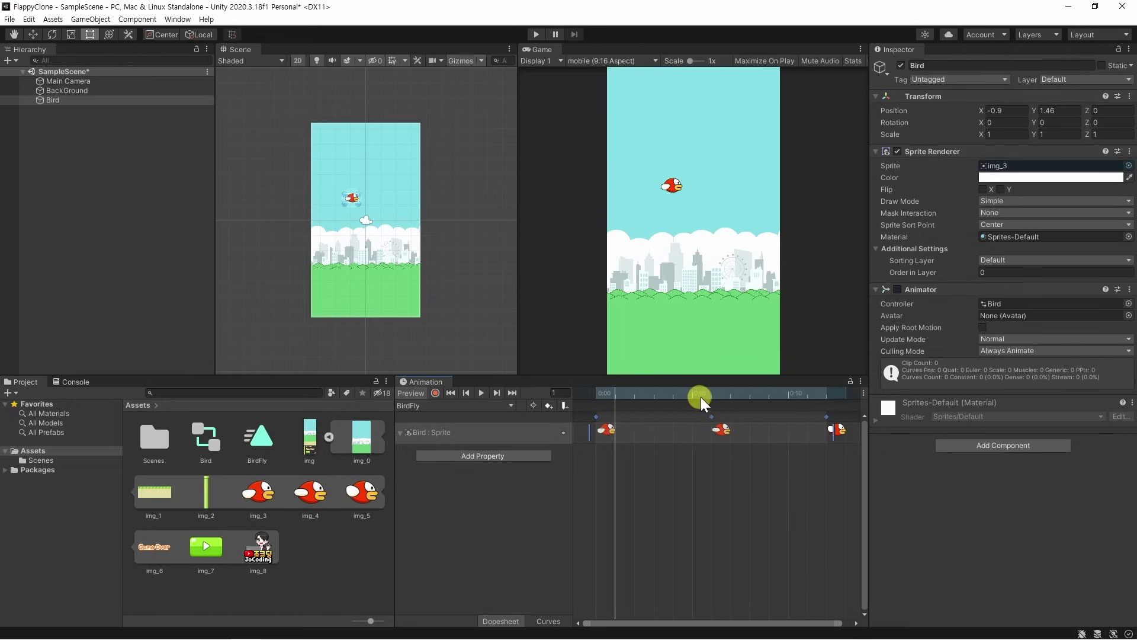
{"action": "scroll", "coordinate": [815, 478], "scroll_direction": "down", "scroll_amount": 6}
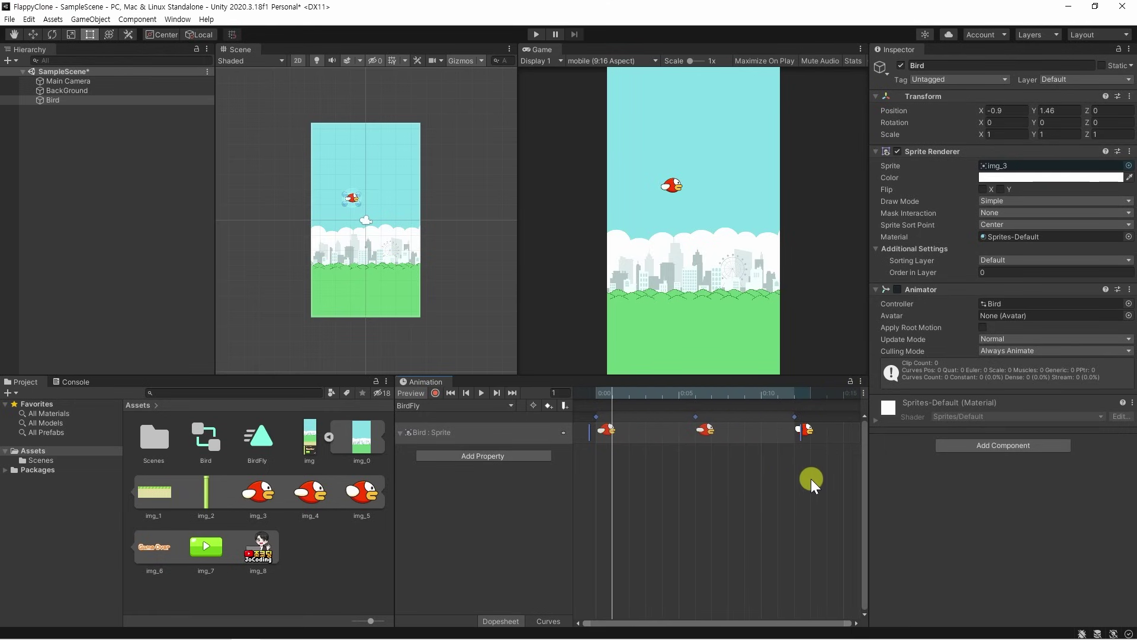
{"action": "scroll", "coordinate": [709, 453], "scroll_direction": "down", "scroll_amount": 2}
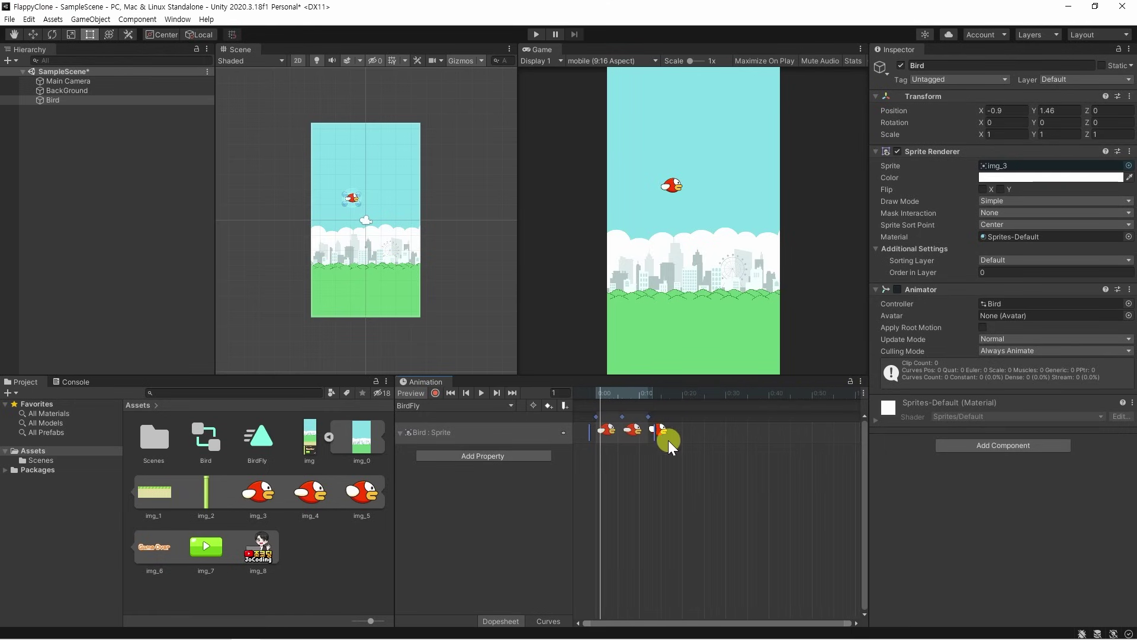
{"action": "left_click_drag", "start_coordinate": [668, 440], "coordinate": [676, 500]}
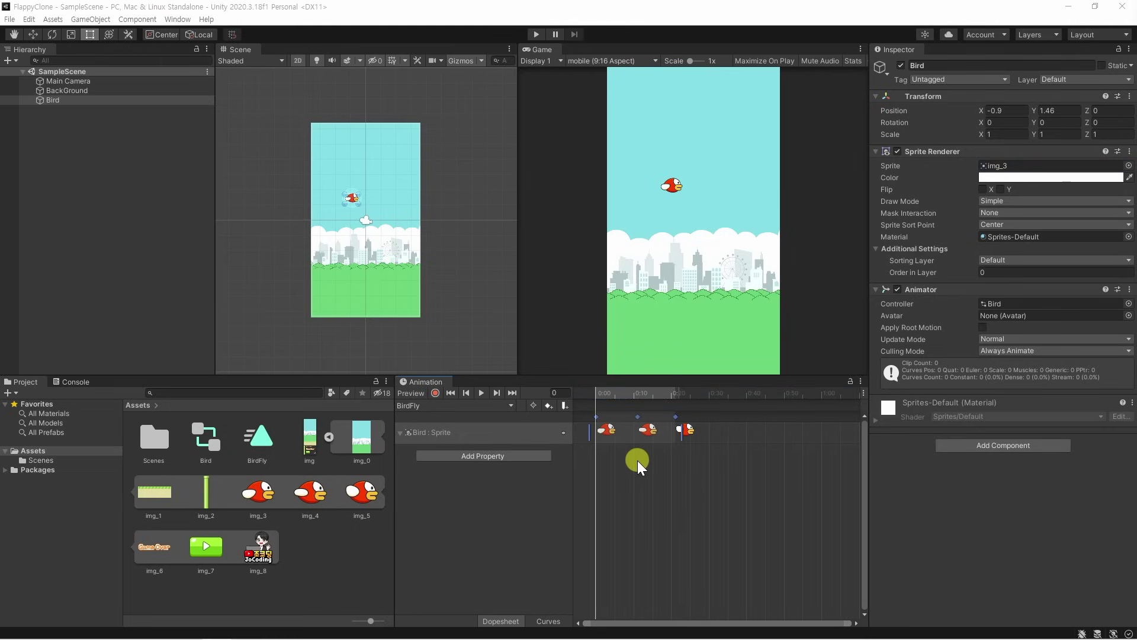
- Preview the slowed BirdFly animation and review the order of its three sprite keyframes
{"action": "scroll", "coordinate": [637, 464], "scroll_direction": "up", "scroll_amount": 2}
{"action": "scroll", "coordinate": [637, 471], "scroll_direction": "down", "scroll_amount": 3}
{"action": "scroll", "coordinate": [637, 470], "scroll_direction": "up", "scroll_amount": 3}
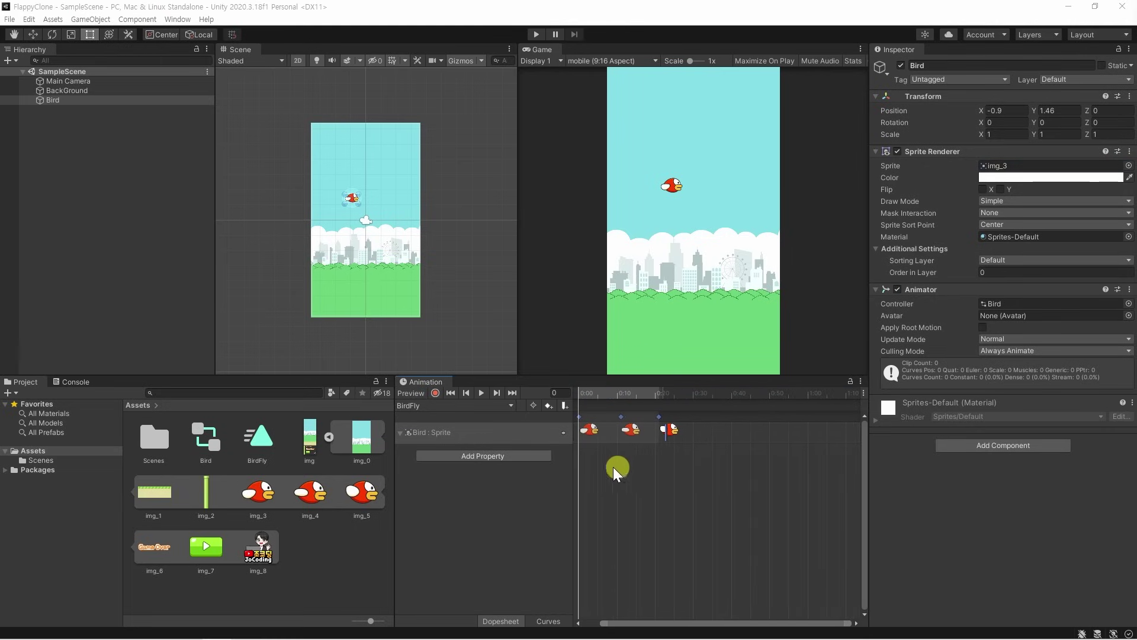
{"action": "scroll", "coordinate": [611, 466], "scroll_direction": "down", "scroll_amount": 2}
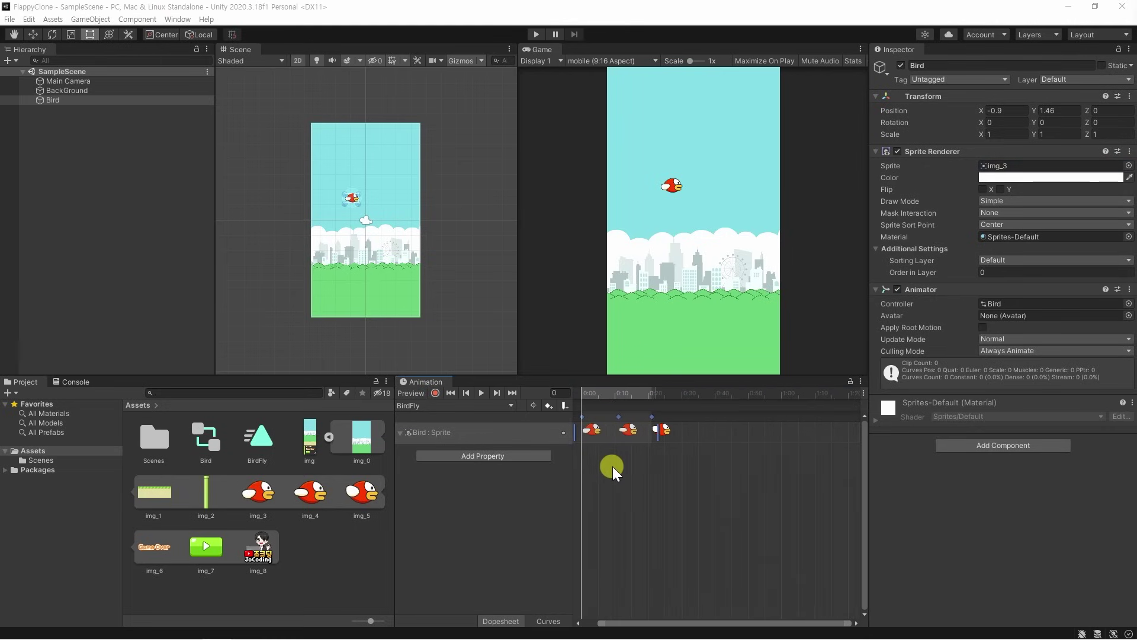
{"action": "scroll", "coordinate": [612, 467], "scroll_direction": "up", "scroll_amount": 2}
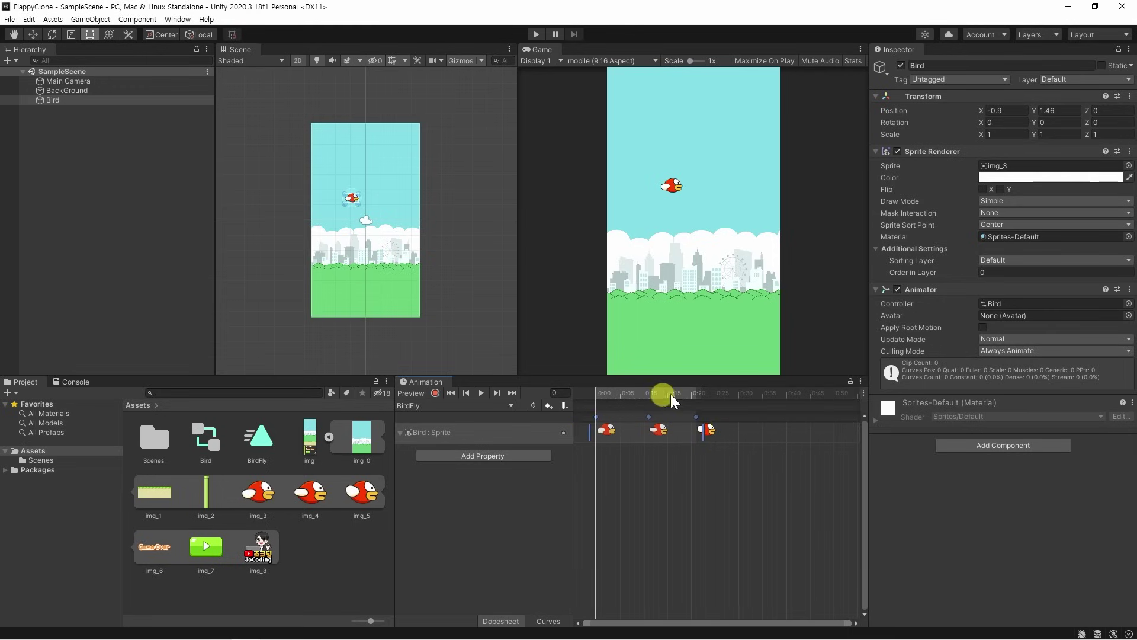
{"action": "left_click", "coordinate": [662, 475]}
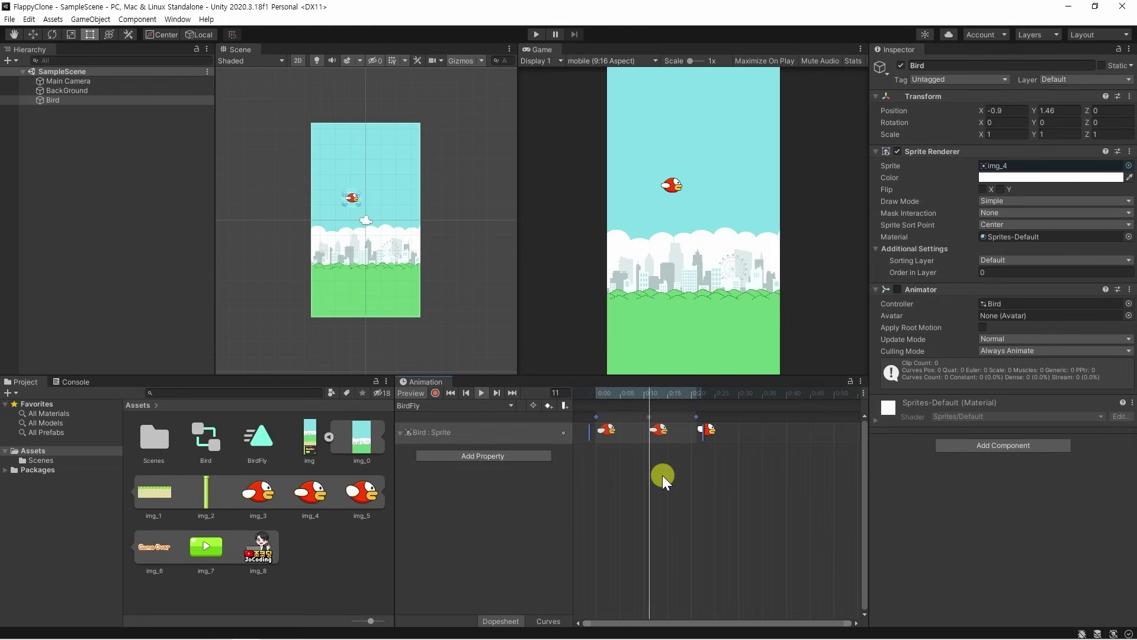
{"action": "key", "text": "space"}
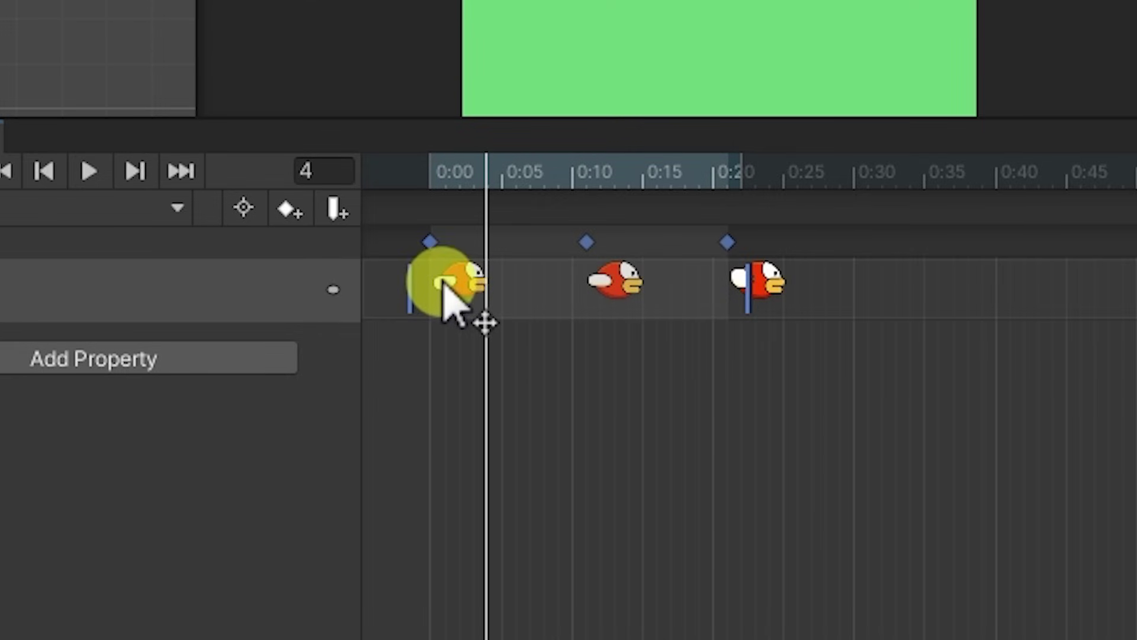
{"action": "left_click", "coordinate": [592, 279]}
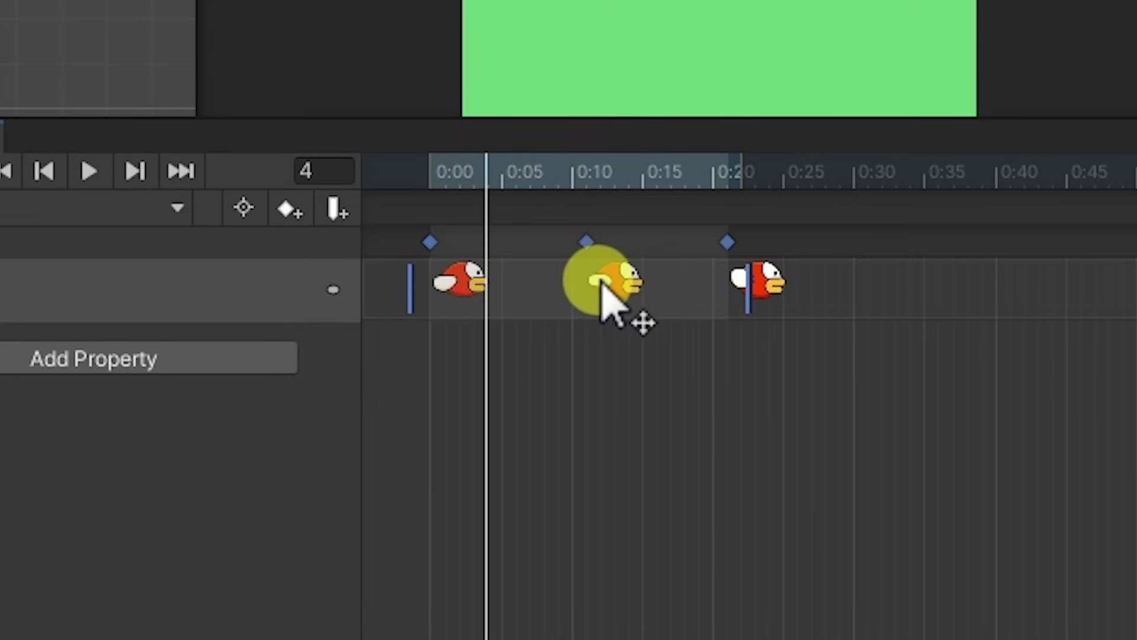
{"action": "left_click", "coordinate": [727, 276]}
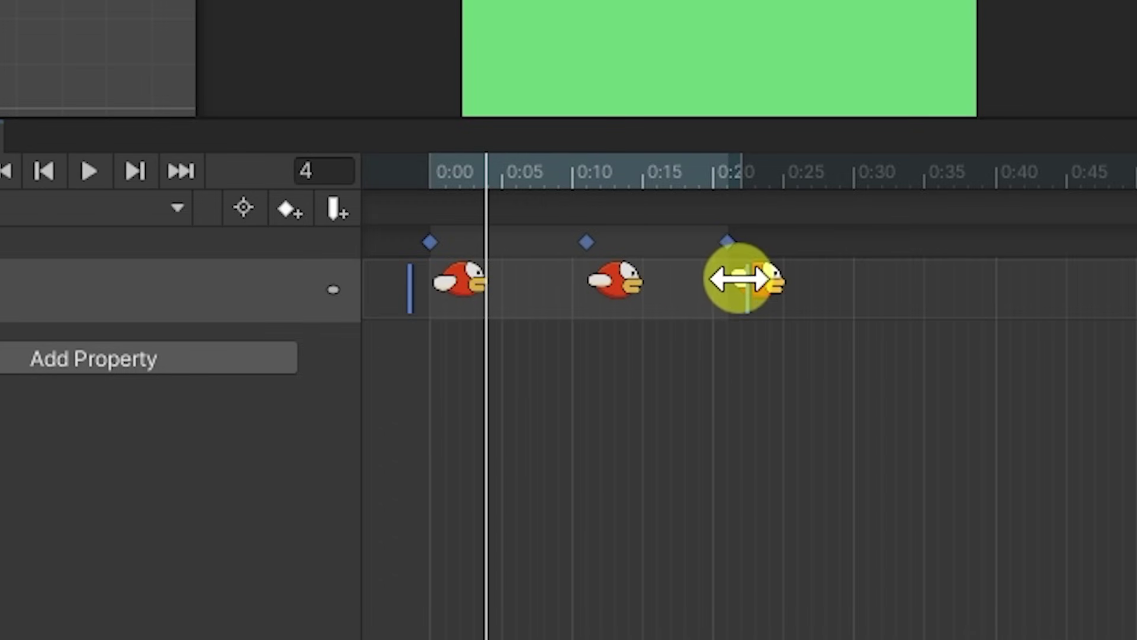
{"action": "left_click", "coordinate": [447, 281]}
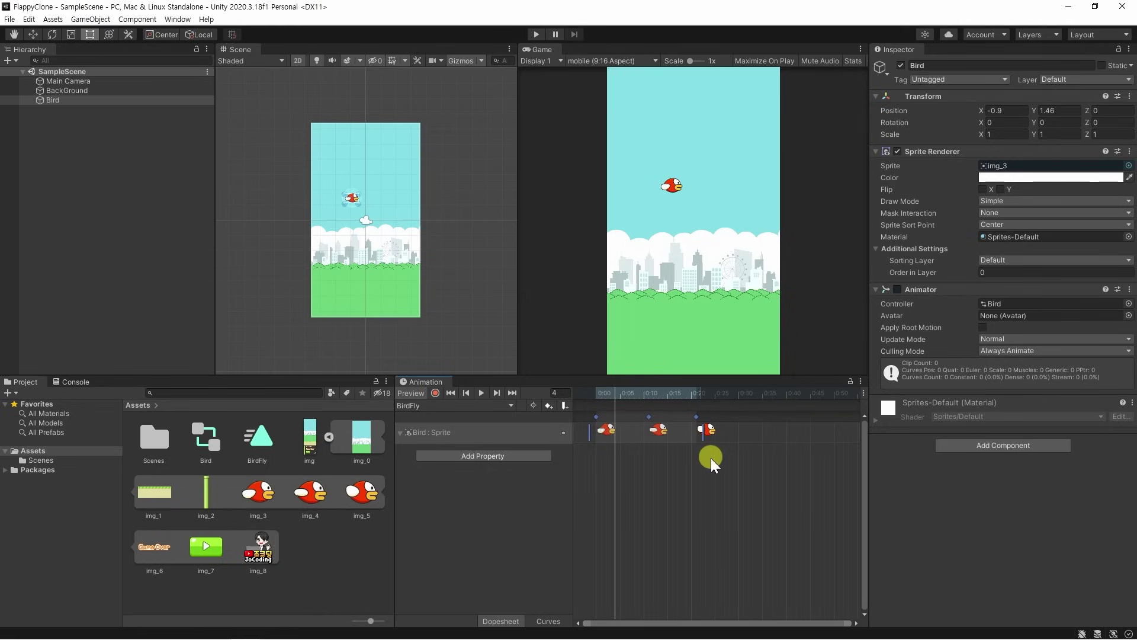
- Copy the middle img_4 keyframe of the Bird : Sprite track and paste it at frame 4
{"action": "left_click", "coordinate": [711, 460]}
{"action": "left_click", "coordinate": [702, 429]}
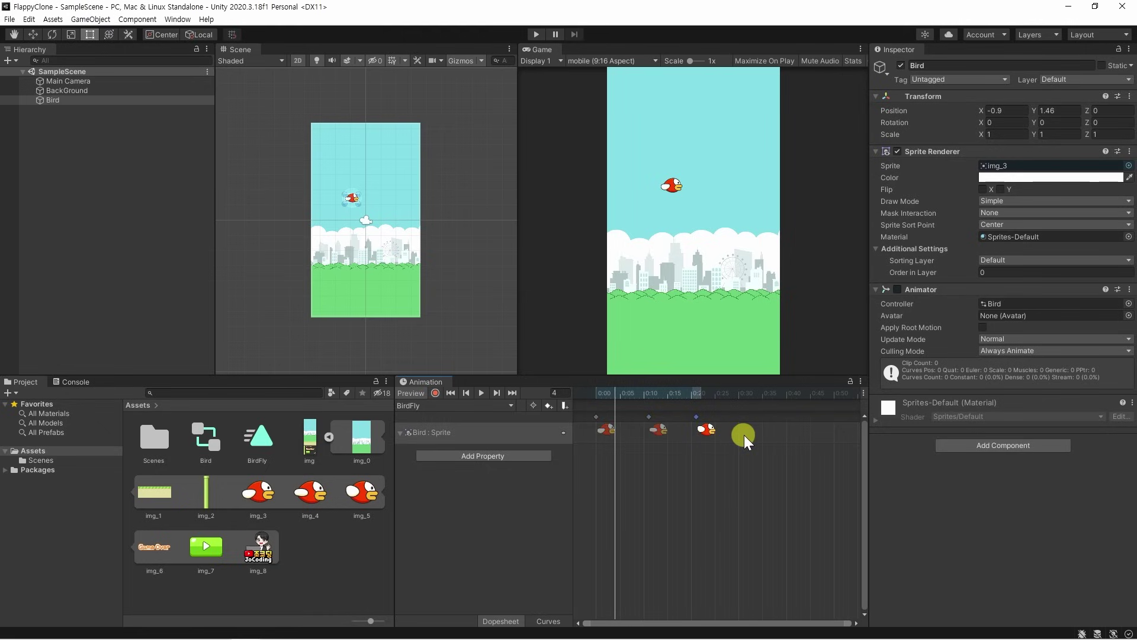
{"action": "left_click", "coordinate": [661, 432]}
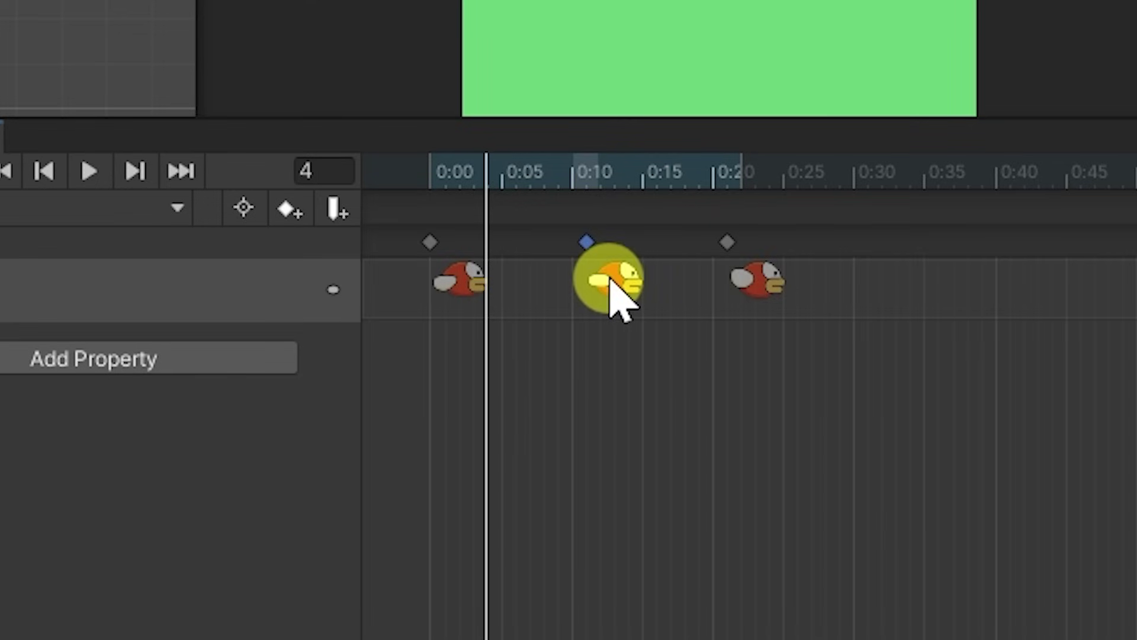
{"action": "key", "text": "ctrl+c"}
{"action": "key", "text": "ctrl+v"}
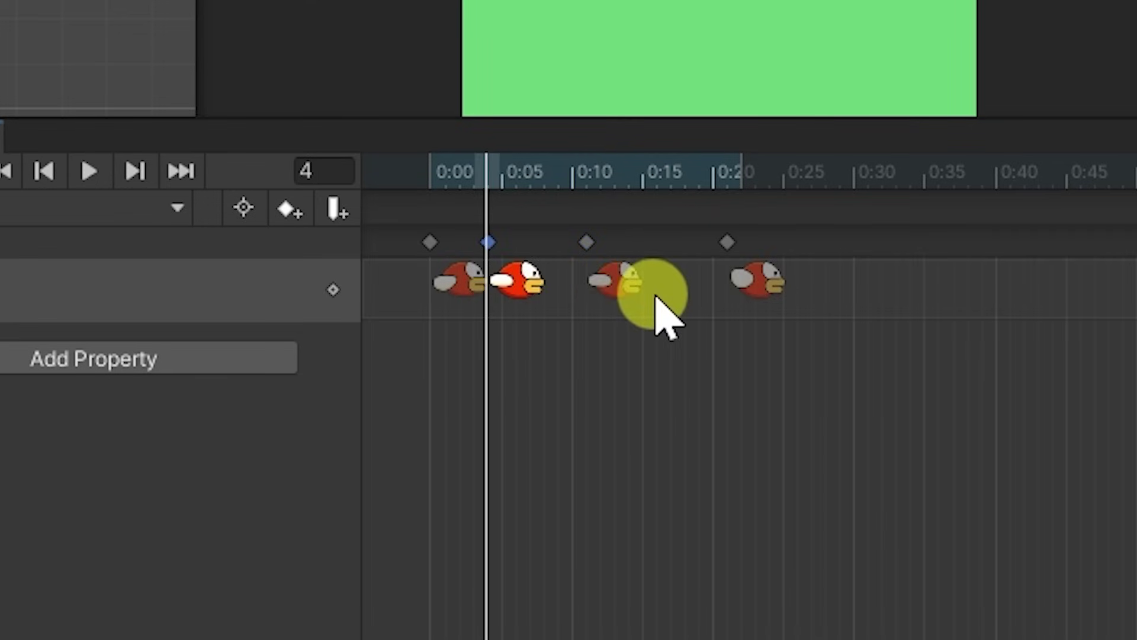
- Move the pasted img_4 keyframe past the img_5 keyframe to 0:30, making it the last one in BirdFly
{"action": "left_click", "coordinate": [596, 287]}
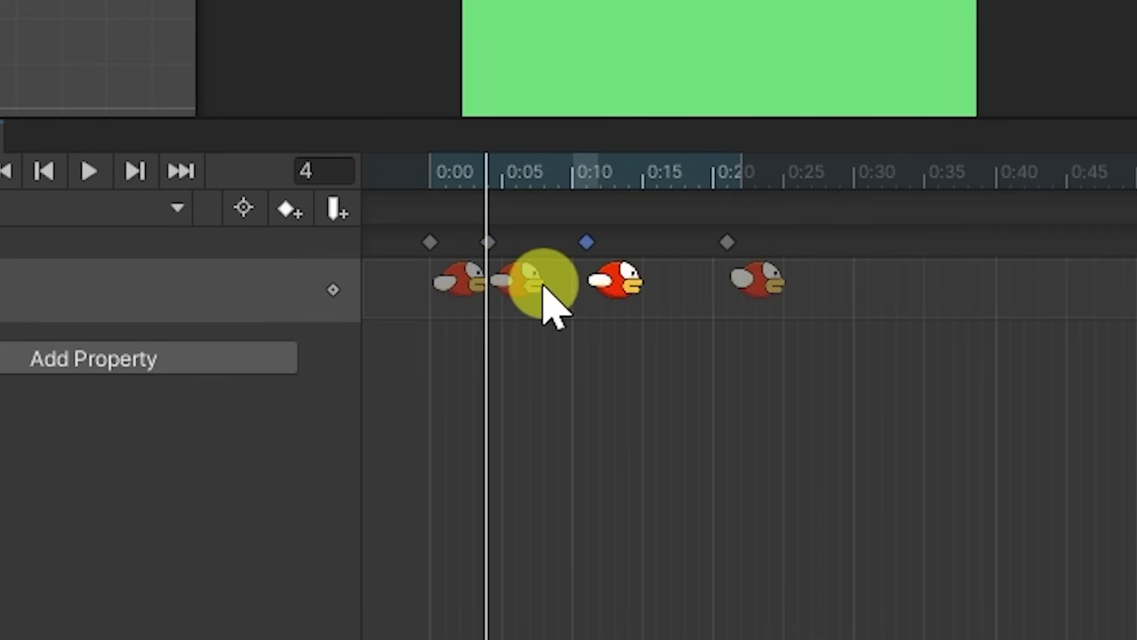
{"action": "left_click", "coordinate": [521, 283]}
{"action": "left_click_drag", "start_coordinate": [521, 283], "coordinate": [886, 287]}
{"action": "left_click", "coordinate": [805, 375]}
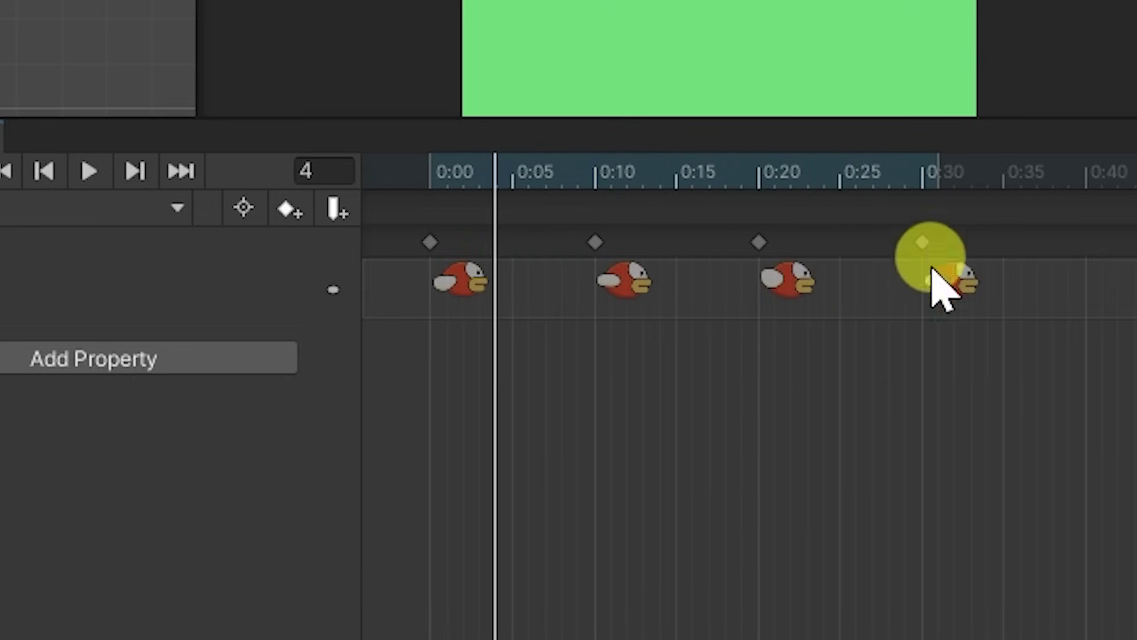
- Copy the first img_3 keyframe of the Bird : Sprite track and place the copy at 0:40 as the last keyframe
{"action": "left_click", "coordinate": [932, 284]}
{"action": "left_click", "coordinate": [431, 244]}
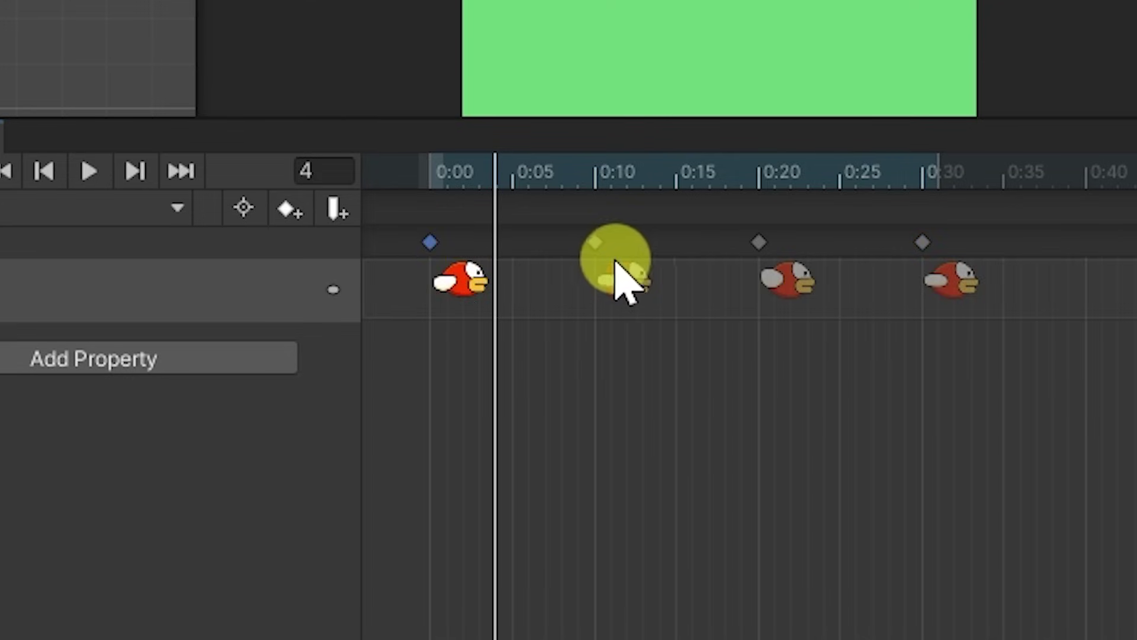
{"action": "left_click", "coordinate": [877, 317]}
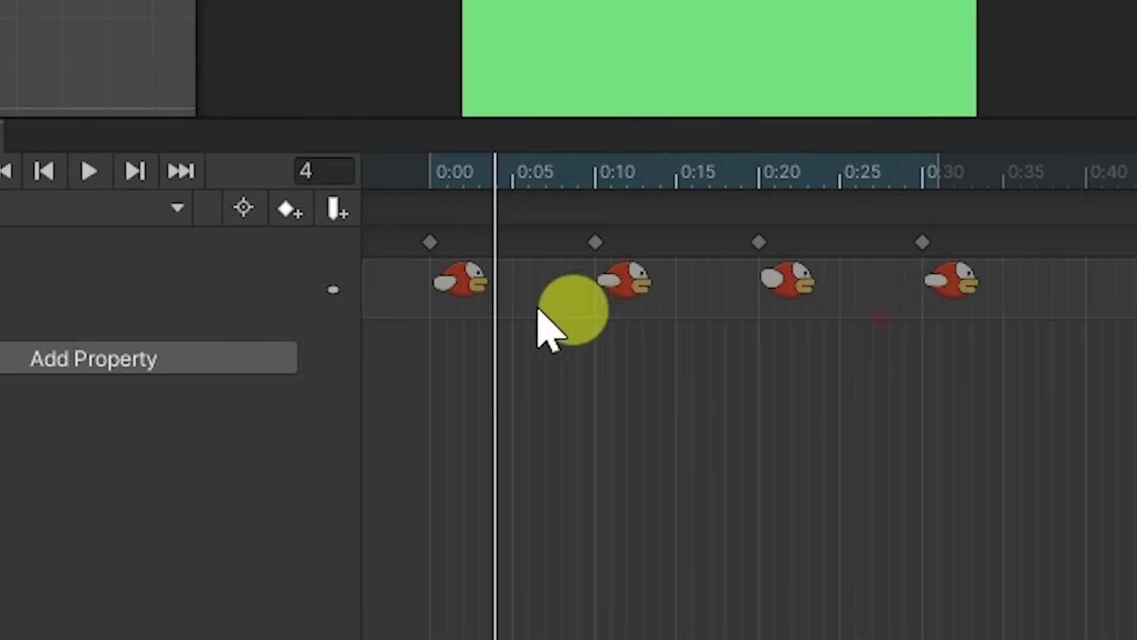
{"action": "left_click", "coordinate": [478, 278]}
{"action": "left_click_drag", "start_coordinate": [479, 274], "coordinate": [998, 276]}
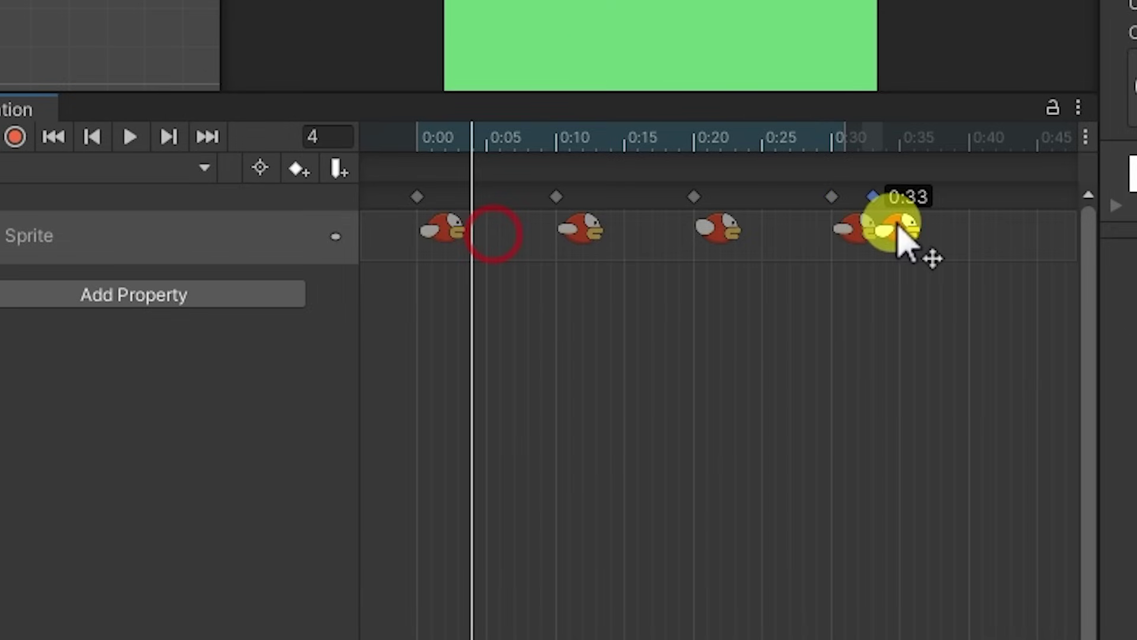
{"action": "left_click_drag", "start_coordinate": [897, 225], "coordinate": [998, 237]}
{"action": "left_click", "coordinate": [856, 398]}
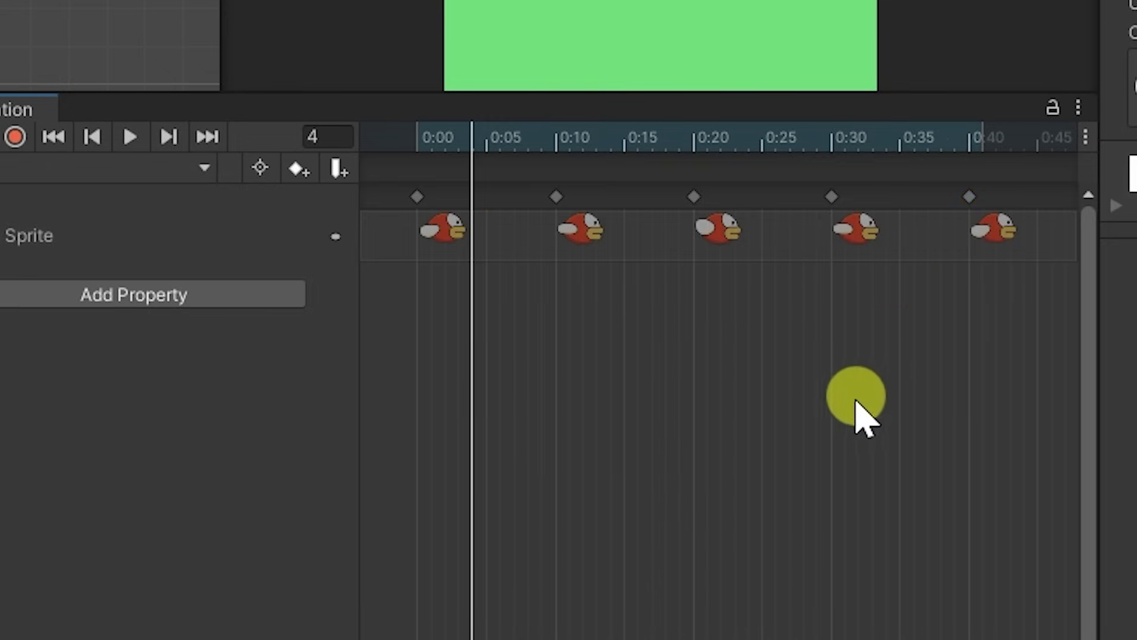
- Review the order of the five sprite keyframes in BirdFly and preview the animation from the start
{"action": "left_click", "coordinate": [431, 238]}
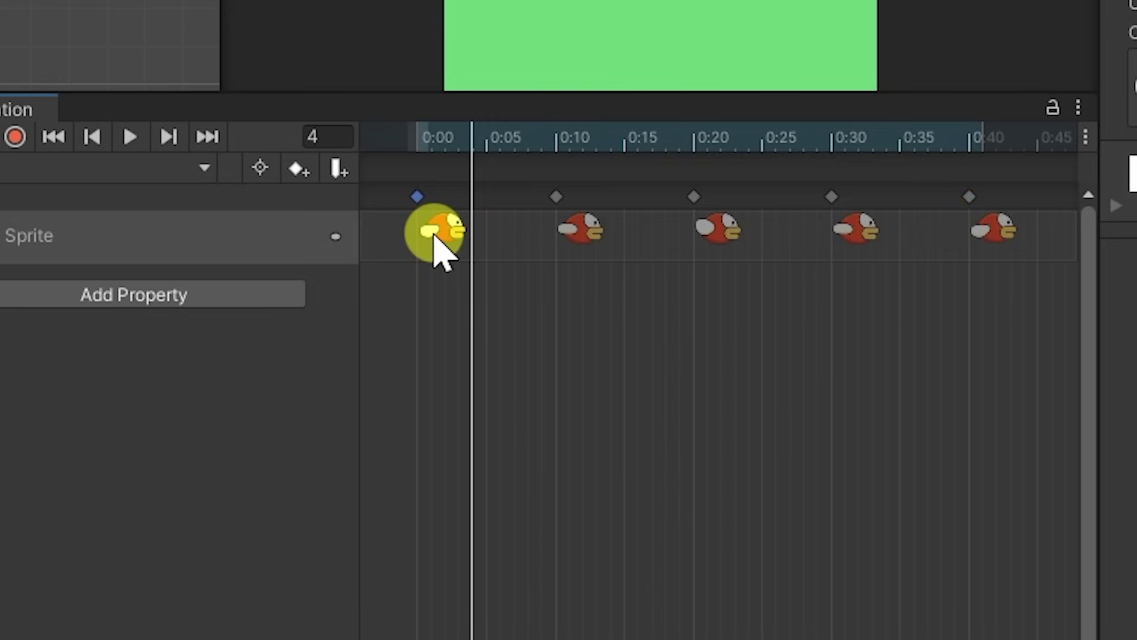
{"action": "left_click", "coordinate": [570, 237]}
{"action": "left_click", "coordinate": [718, 240]}
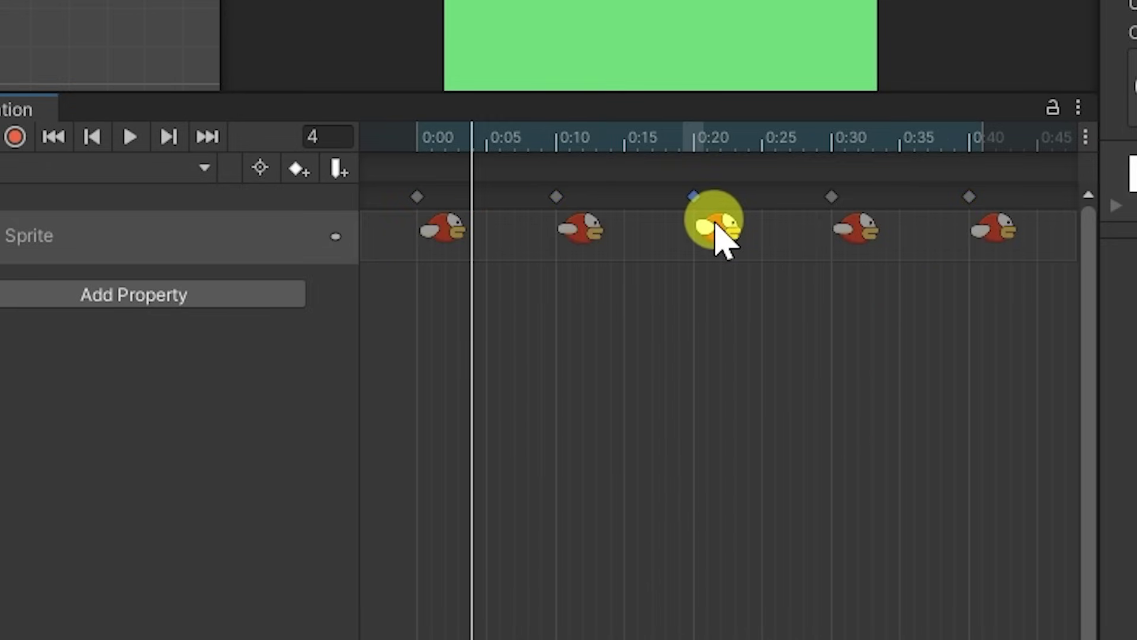
{"action": "left_click", "coordinate": [860, 232]}
{"action": "left_click", "coordinate": [1014, 236]}
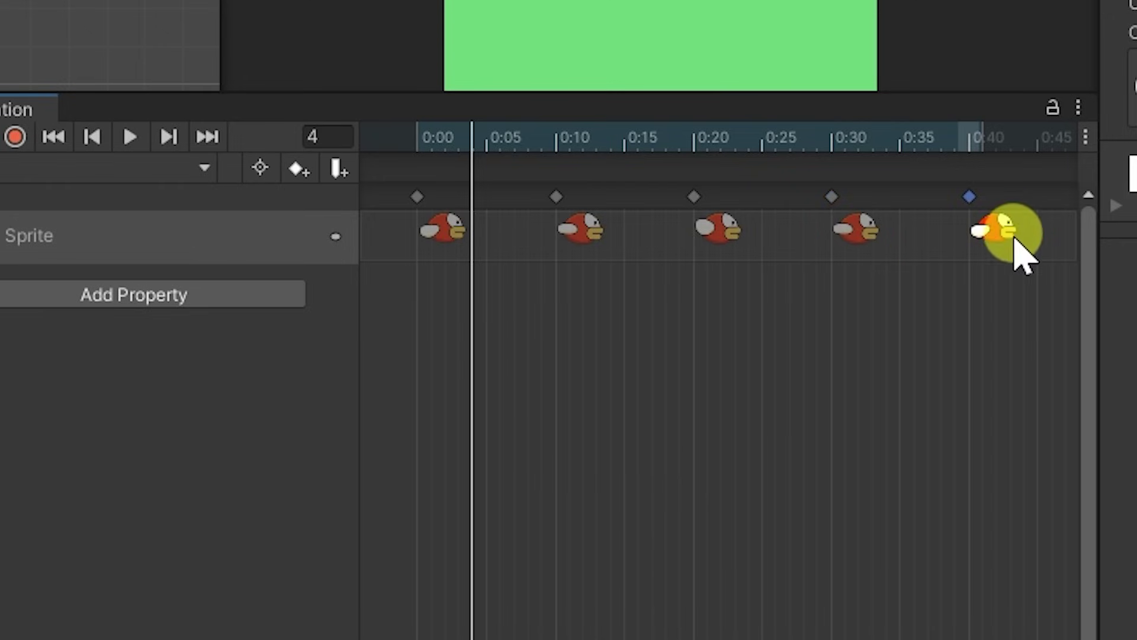
{"action": "left_click", "coordinate": [962, 336]}
{"action": "left_click", "coordinate": [405, 144]}
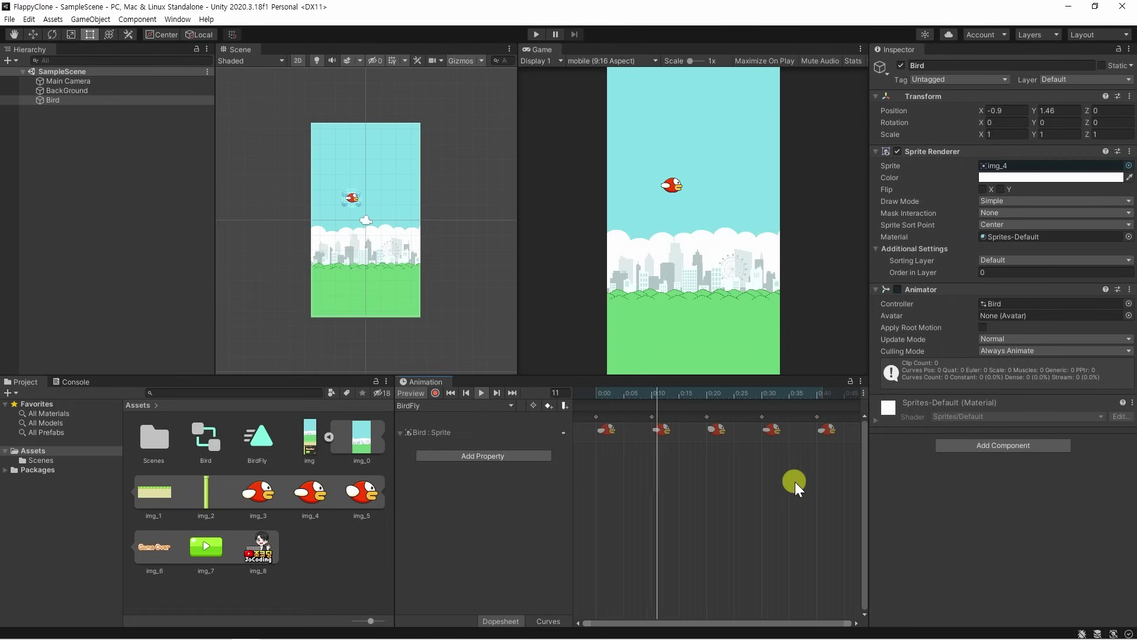
- Compress all five sprite keyframes of BirdFly so the last one sits at about frame 21, and preview the faster flap
{"action": "left_click_drag", "start_coordinate": [845, 477], "coordinate": [548, 393]}
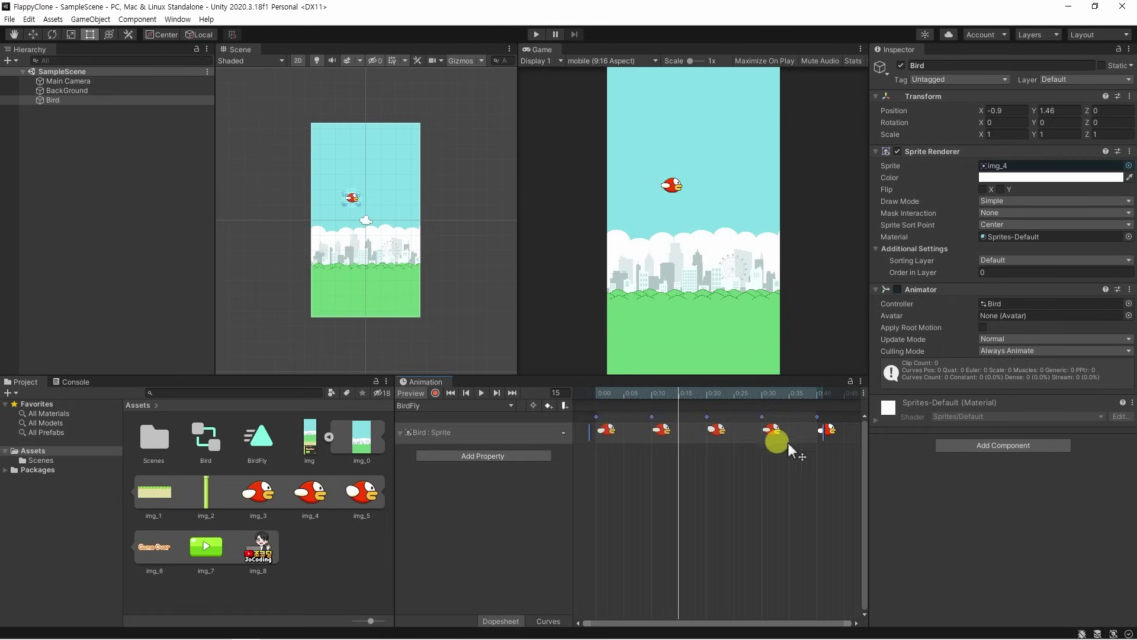
{"action": "left_click_drag", "start_coordinate": [825, 433], "coordinate": [721, 433]}
{"action": "left_click", "coordinate": [762, 477]}
{"action": "left_click", "coordinate": [595, 390]}
{"action": "key", "text": "space"}
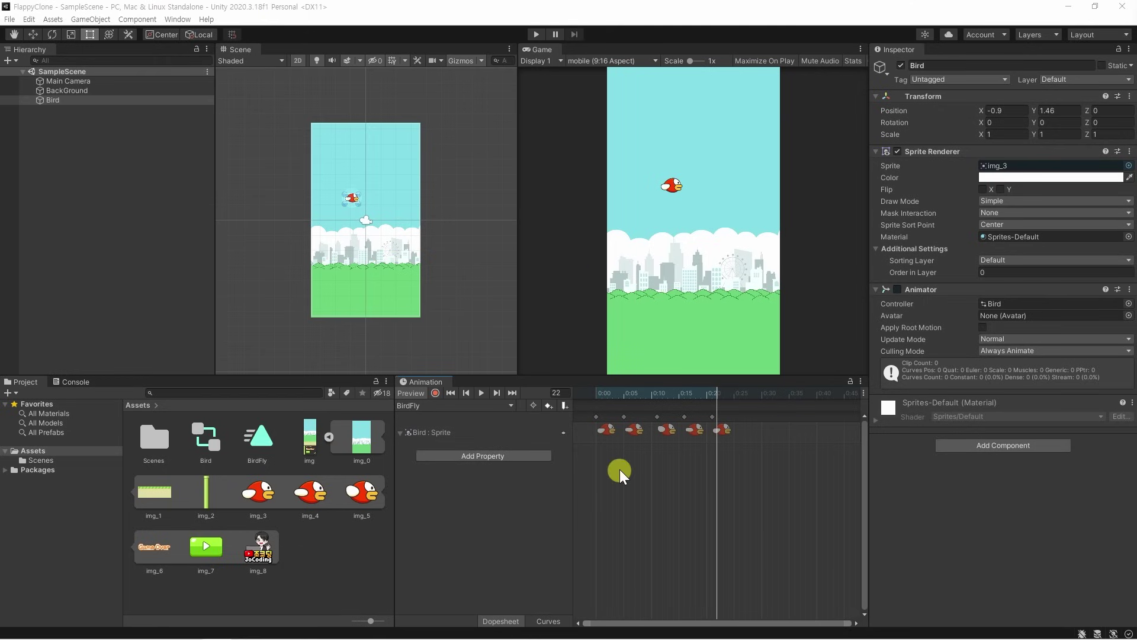
- Test-run the scene with the animated Bird and check the BackGround sprite's Order in Layer
{"action": "left_click", "coordinate": [52, 101]}
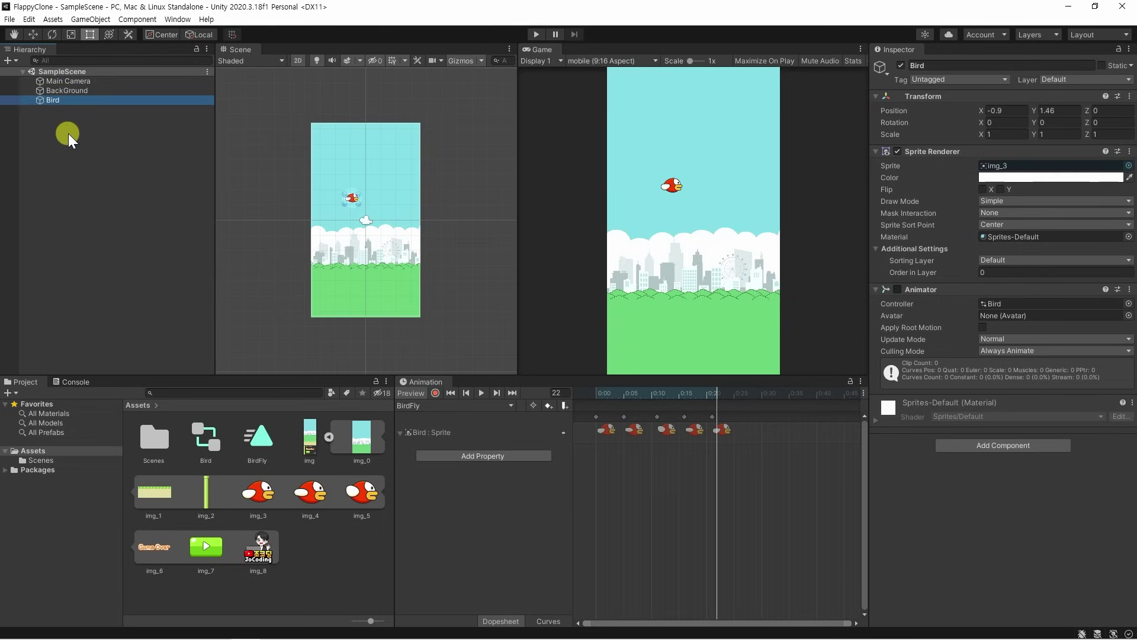
{"action": "left_click", "coordinate": [537, 34]}
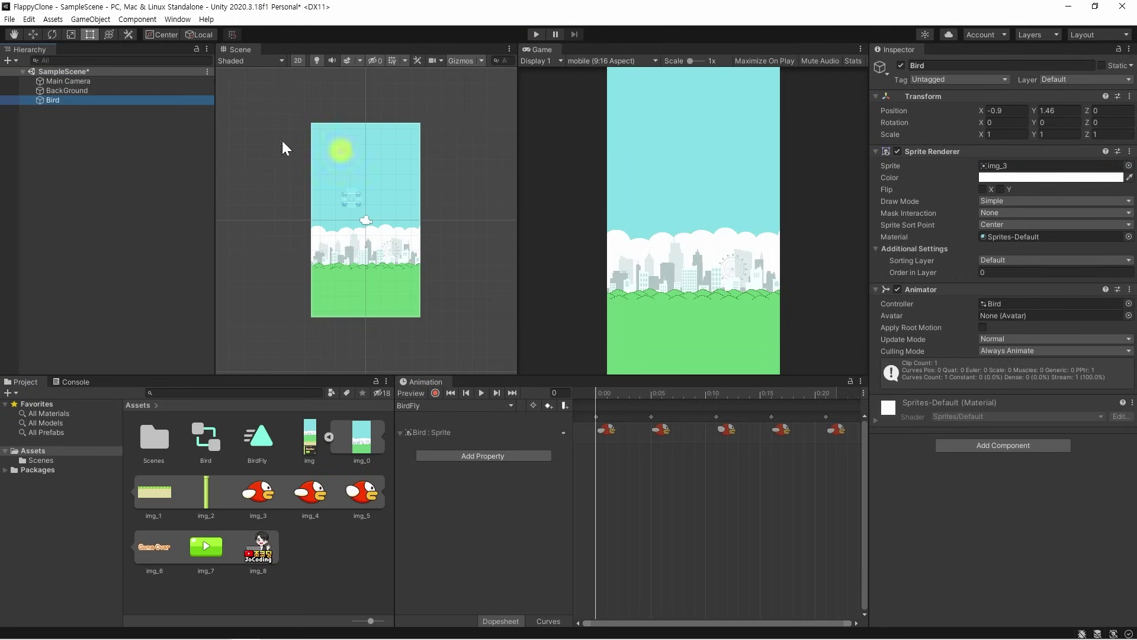
{"action": "left_click", "coordinate": [70, 90]}
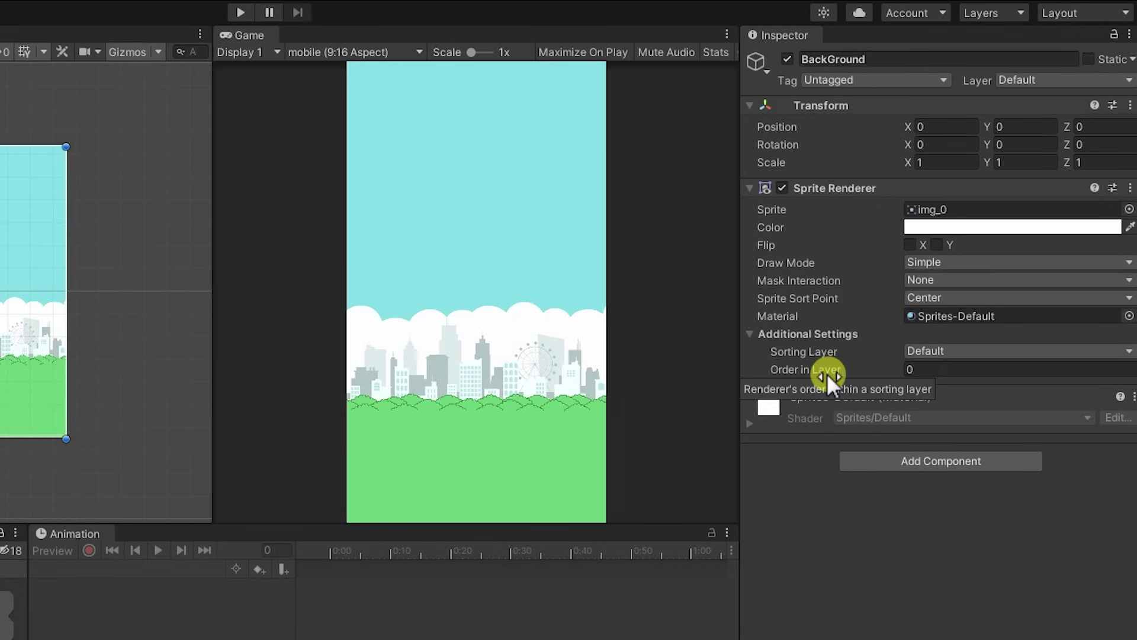
{"action": "left_click", "coordinate": [924, 369]}
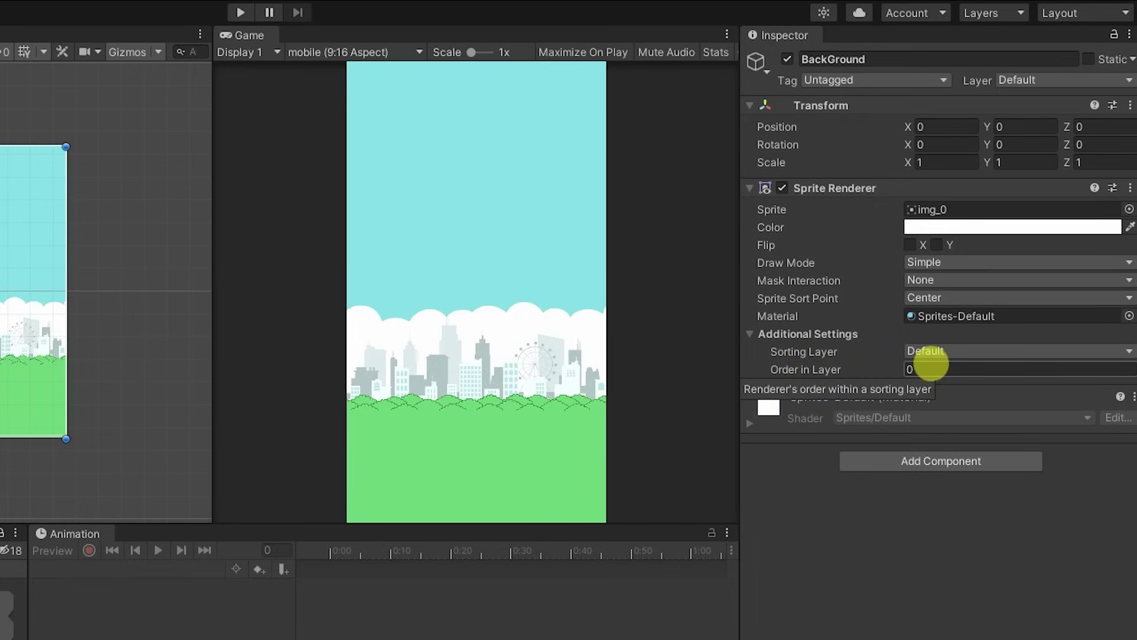
- Set the Bird's Order in Layer to 1 and test-run the scene
{"action": "left_click", "coordinate": [48, 99]}
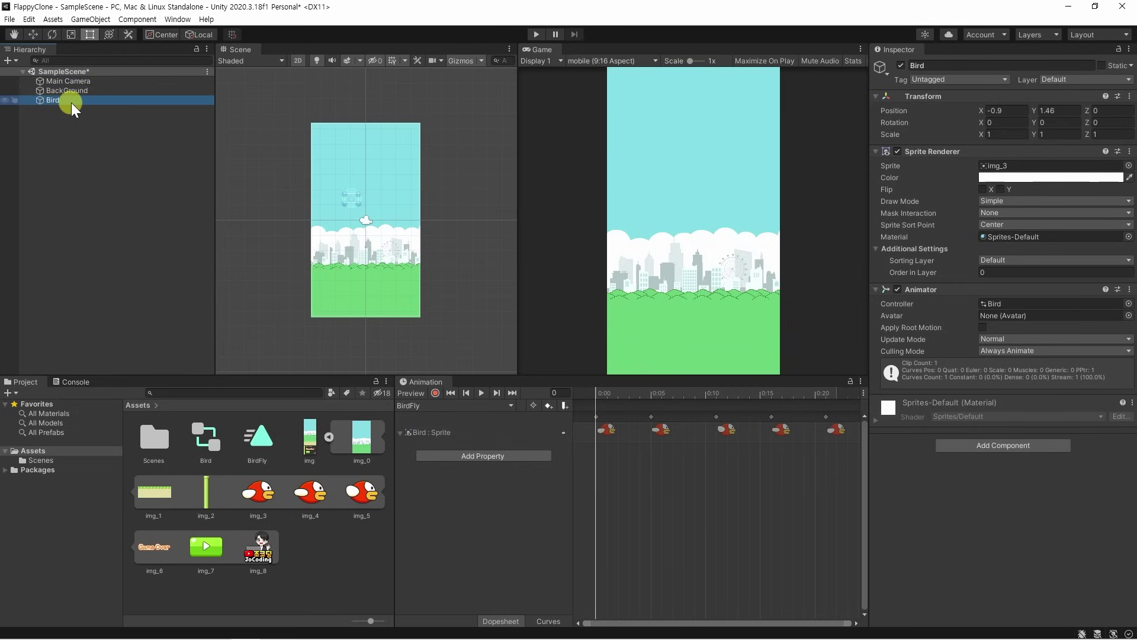
{"action": "left_click", "coordinate": [991, 272]}
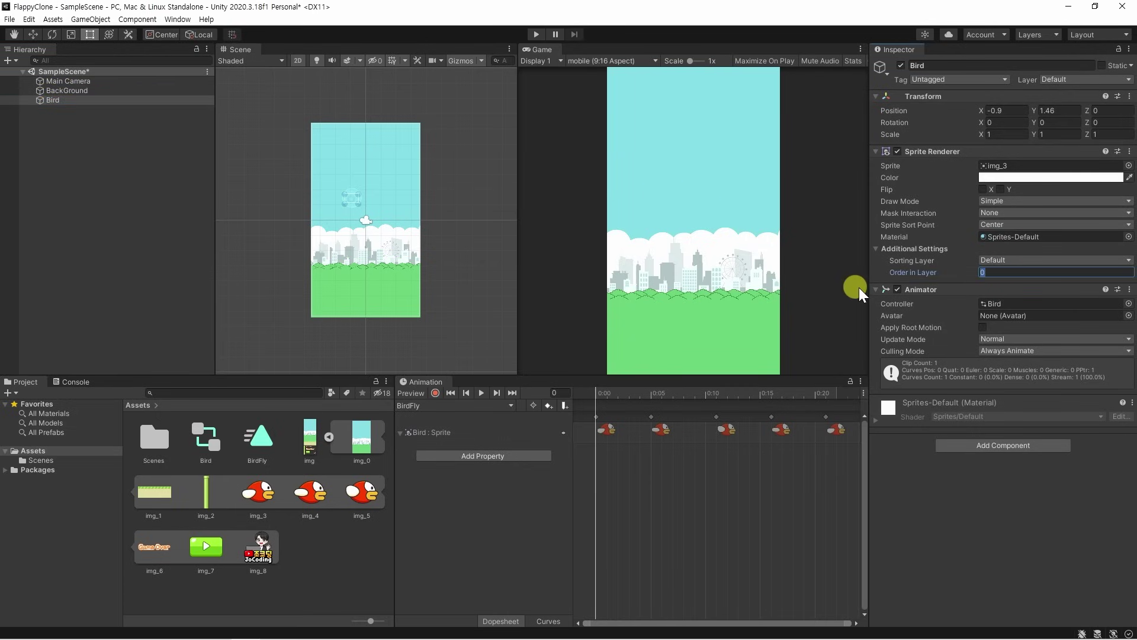
{"action": "type", "text": "1"}
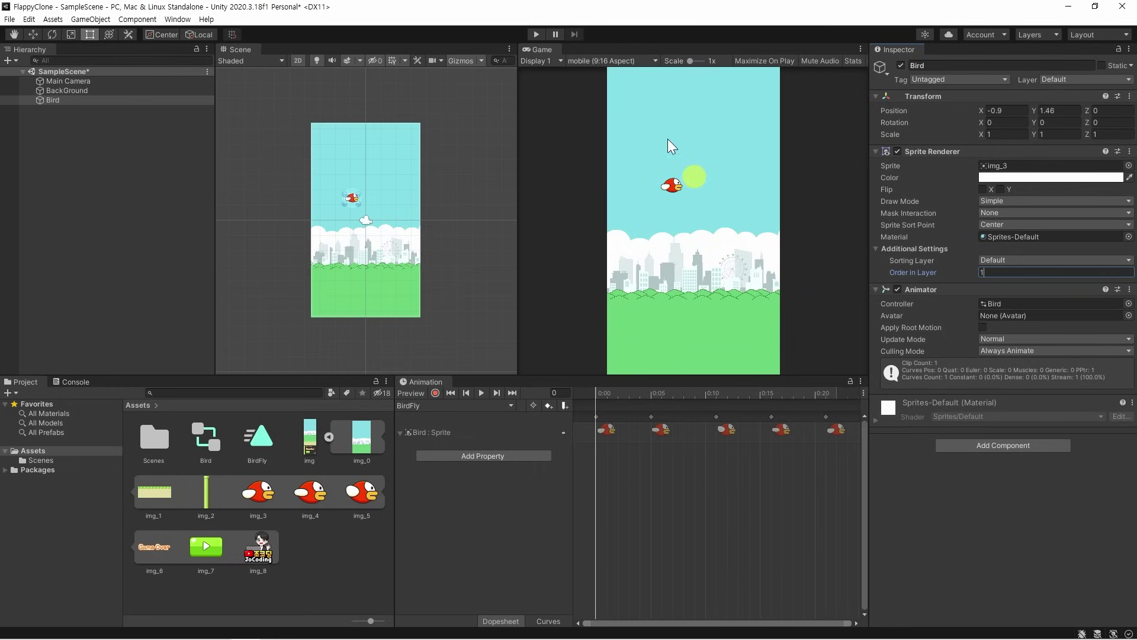
{"action": "left_click", "coordinate": [536, 34]}
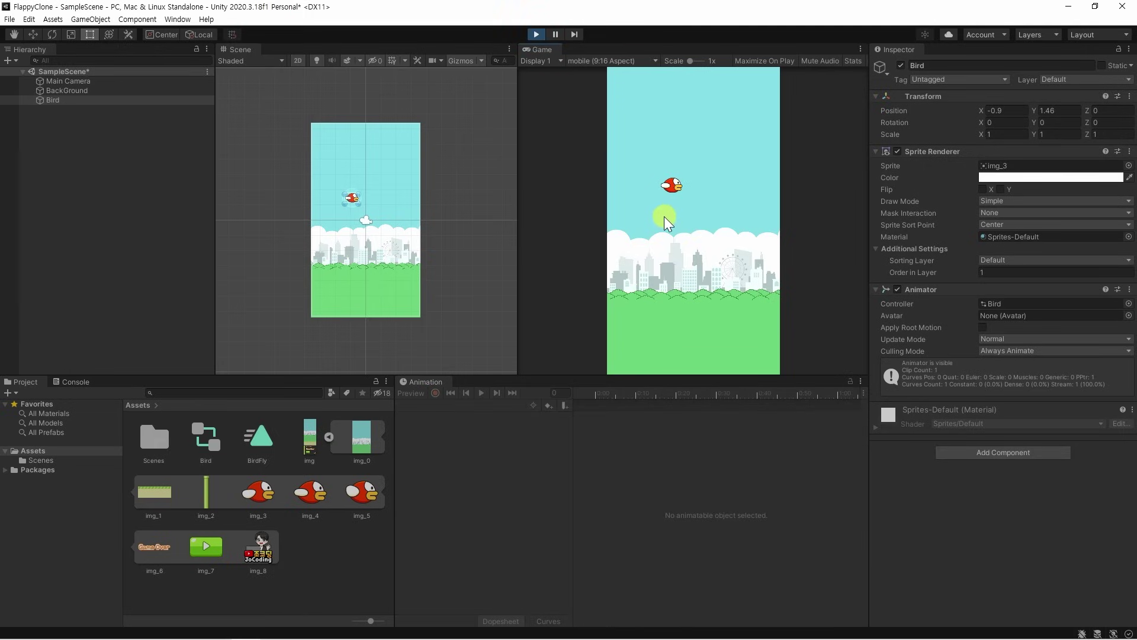
{"action": "key", "text": "ctrl+p"}
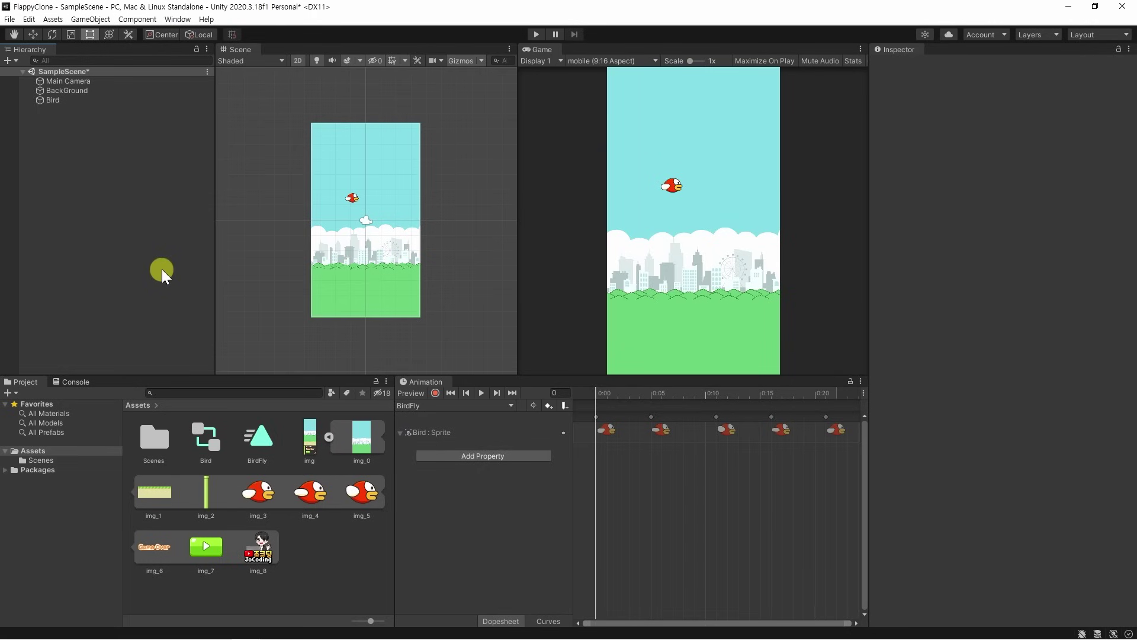
- Compare the Transform and Sprite Renderer components of BackGround with the components and animation keyframes of Bird
{"action": "left_click", "coordinate": [73, 90]}
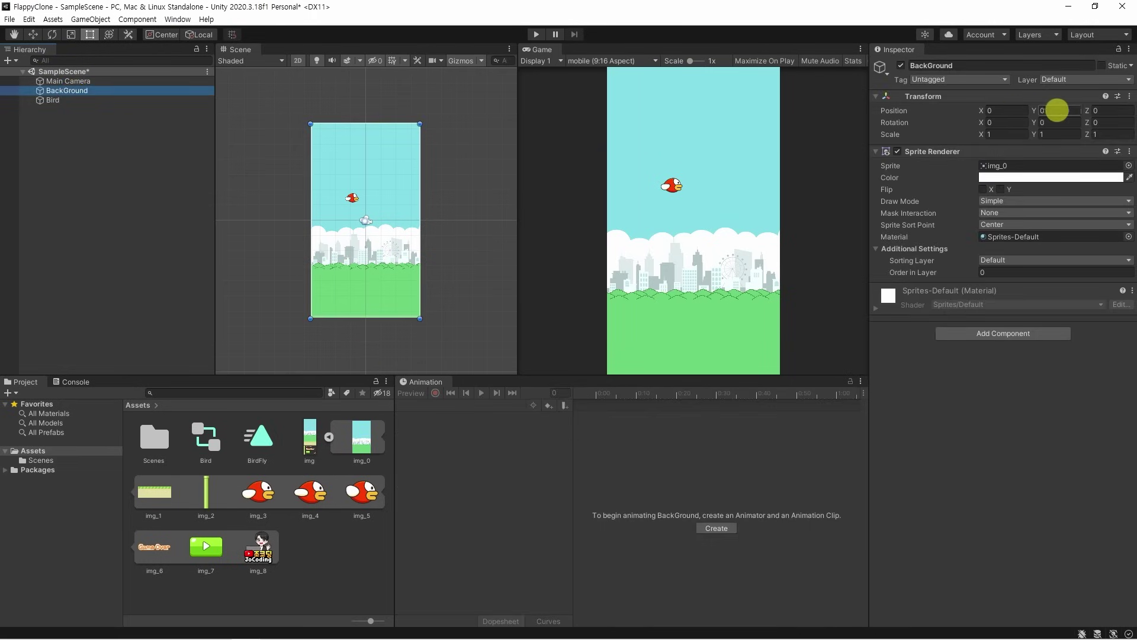
{"action": "left_click", "coordinate": [118, 100]}
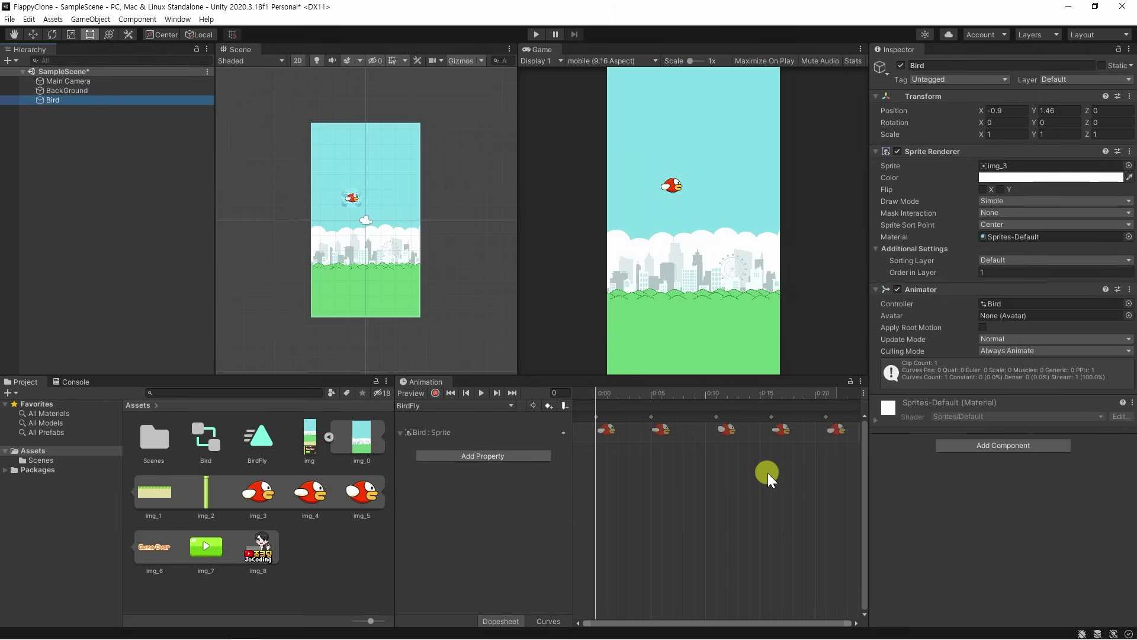
{"action": "left_click", "coordinate": [312, 220]}
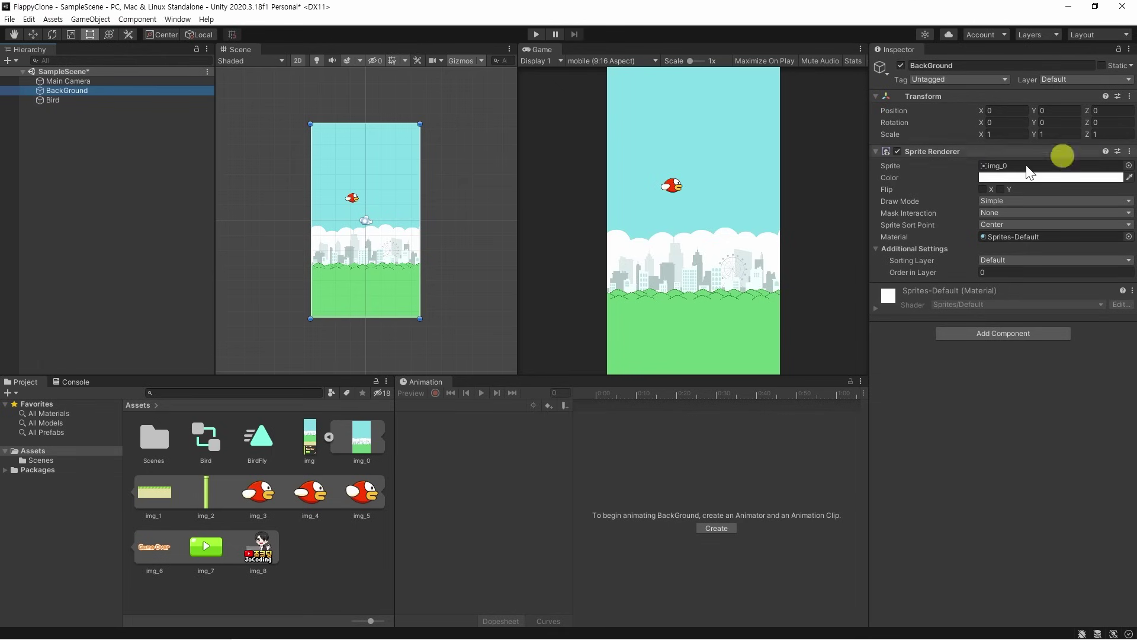
{"action": "left_click", "coordinate": [112, 101]}
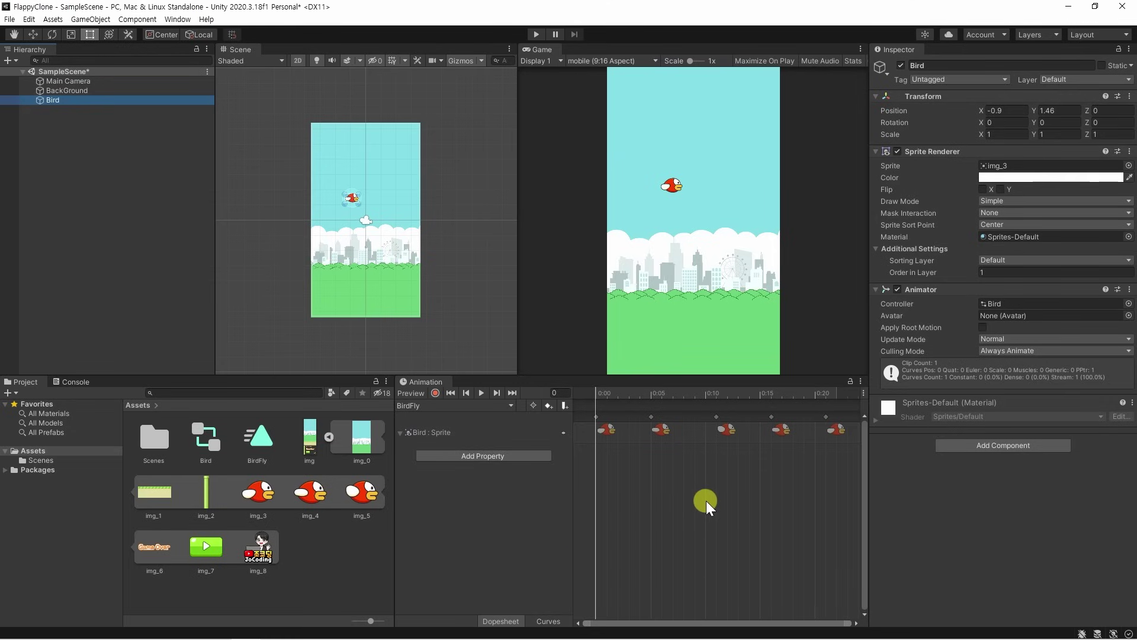
- Place the img_1 ground sprite in the scene along the bottom of the background, at about X 0.04, Y -5.27
{"action": "left_click", "coordinate": [335, 518]}
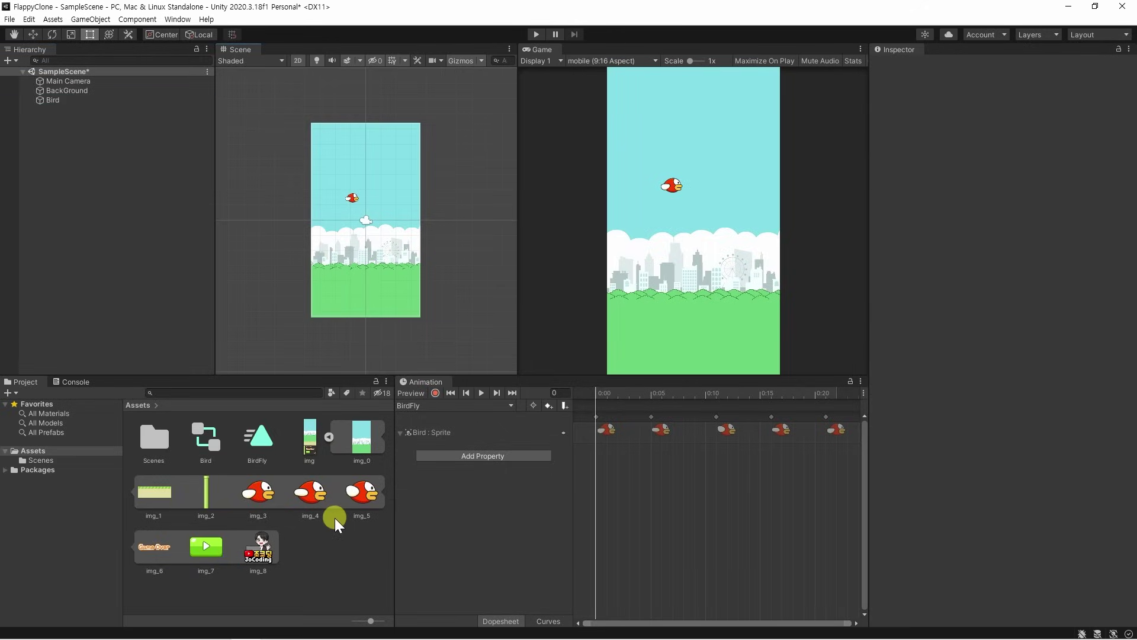
{"action": "left_click", "coordinate": [155, 492]}
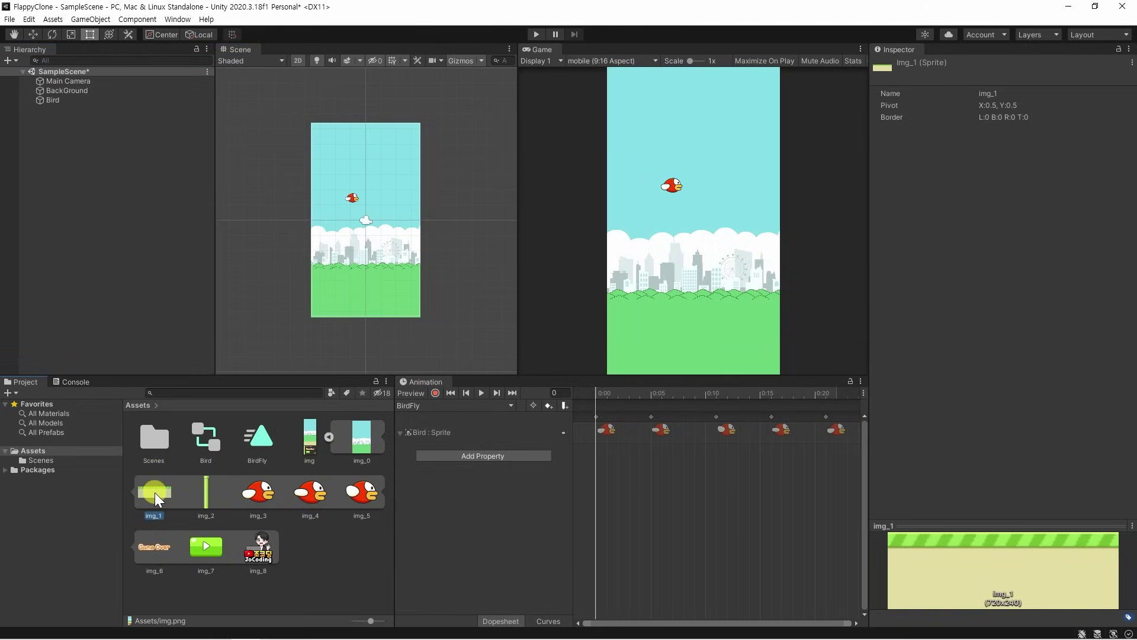
{"action": "left_click_drag", "start_coordinate": [151, 494], "coordinate": [364, 302]}
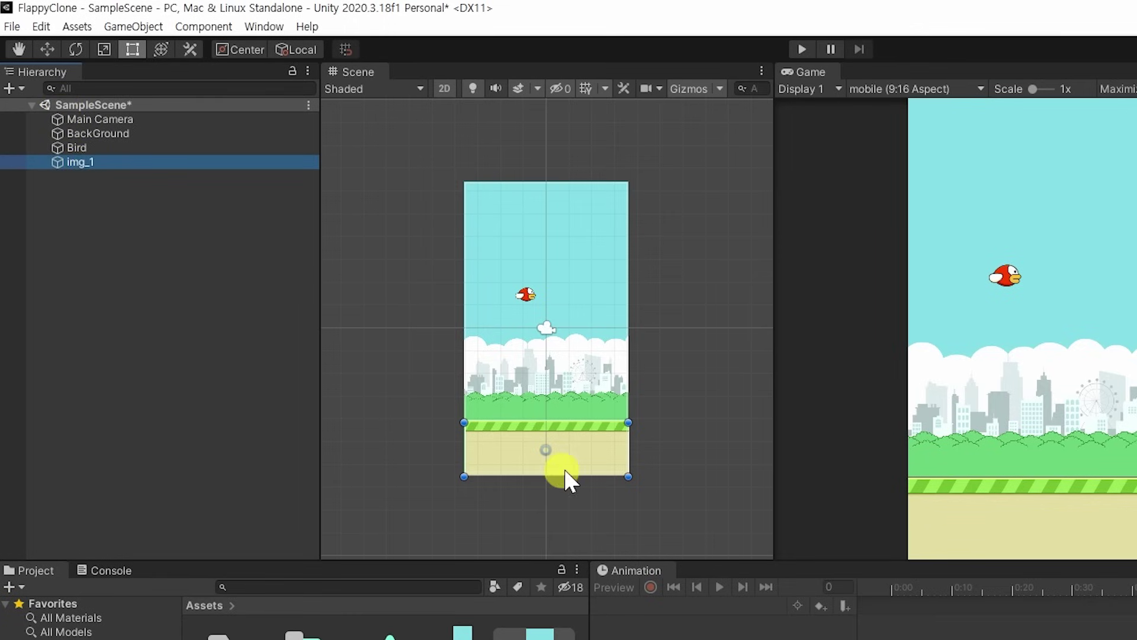
- Rename the img_1 object to Ground and test-run the scene
{"action": "right_click", "coordinate": [83, 161]}
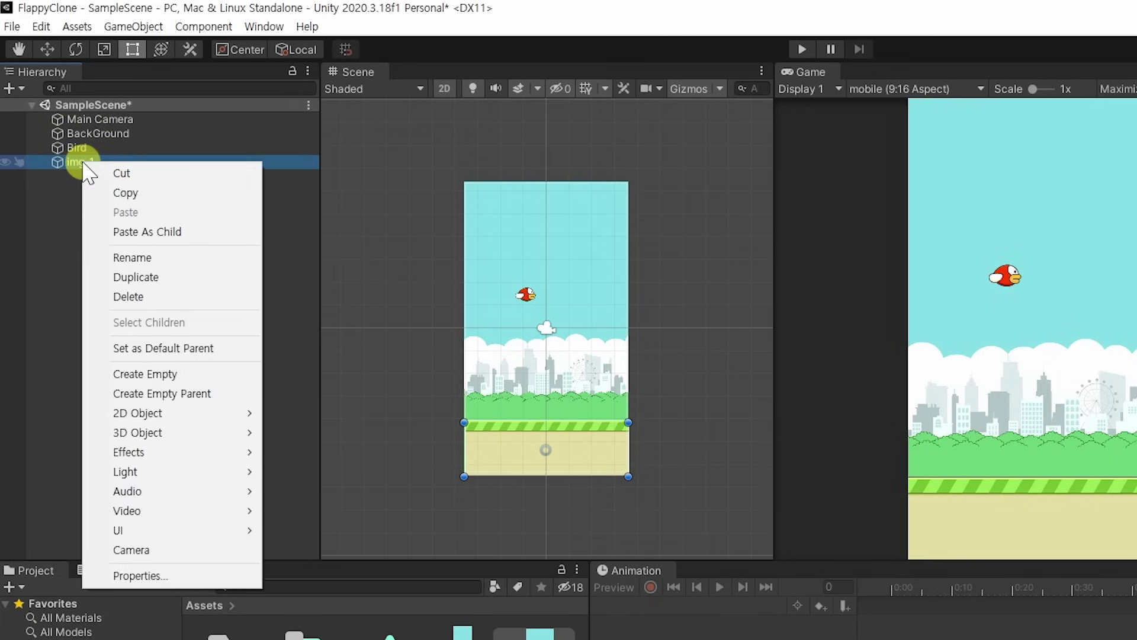
{"action": "left_click", "coordinate": [160, 257]}
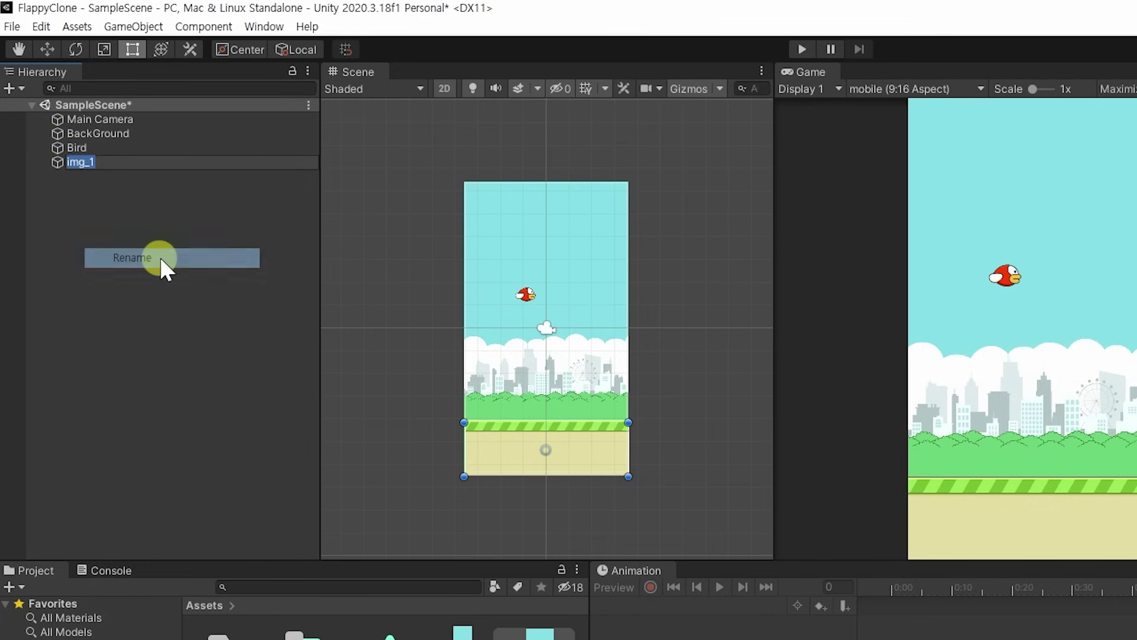
{"action": "type", "text": "Ground"}
{"action": "key", "text": "Return"}
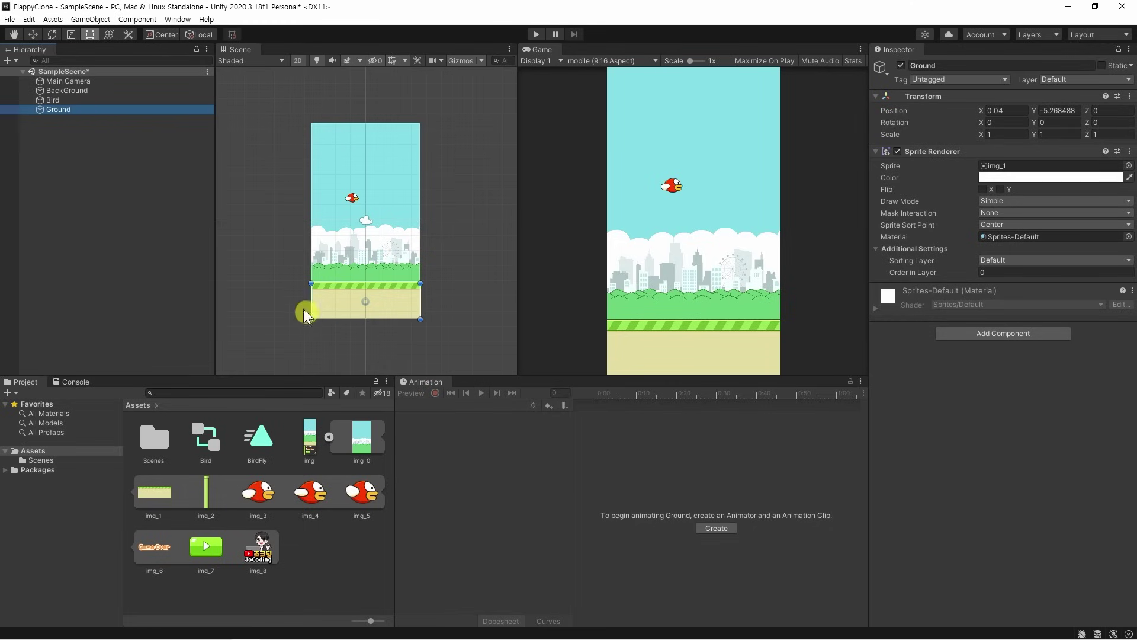
{"action": "left_click", "coordinate": [535, 36]}
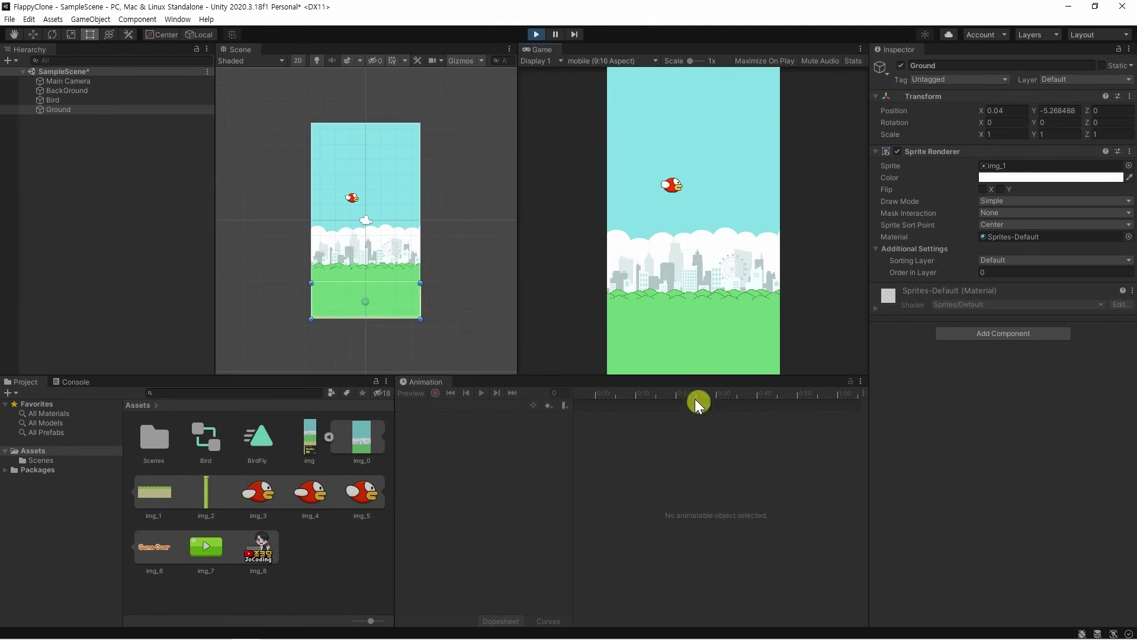
{"action": "left_click", "coordinate": [536, 35]}
- Set the Ground's Order in Layer to 2 and test-run the scene again
{"action": "left_click", "coordinate": [61, 109]}
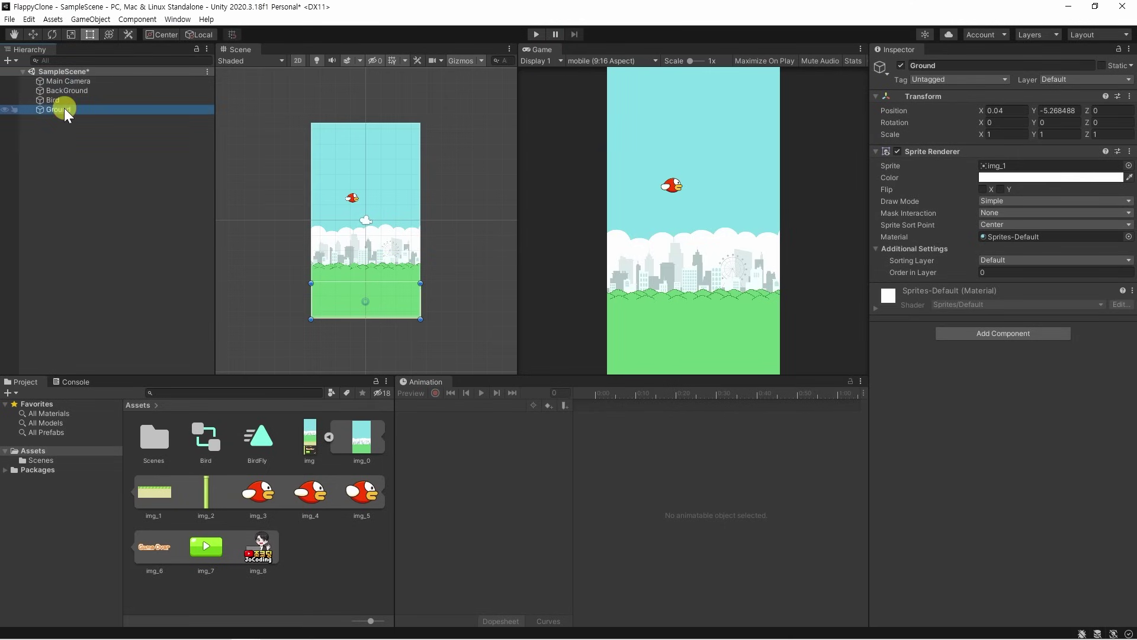
{"action": "left_click", "coordinate": [1001, 271]}
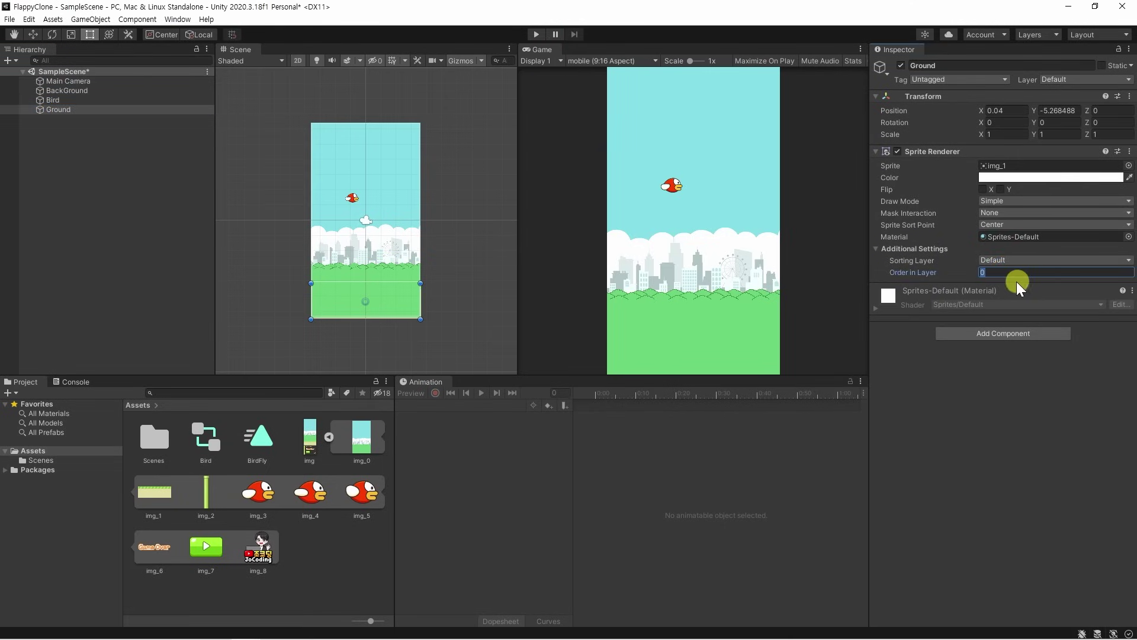
{"action": "type", "text": "2"}
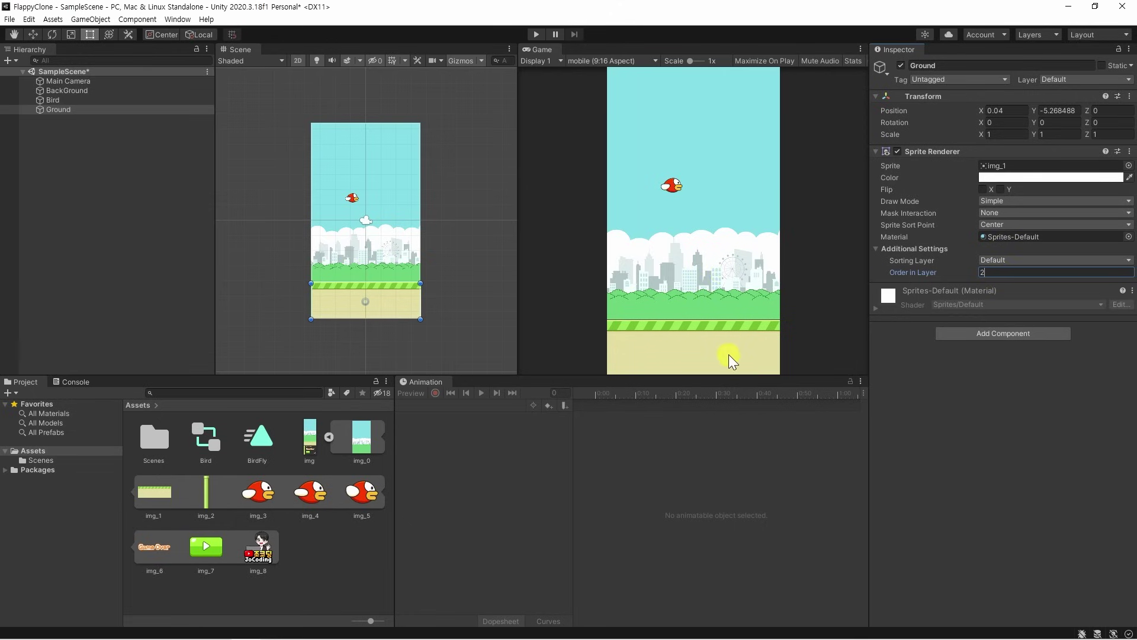
{"action": "left_click", "coordinate": [537, 34]}
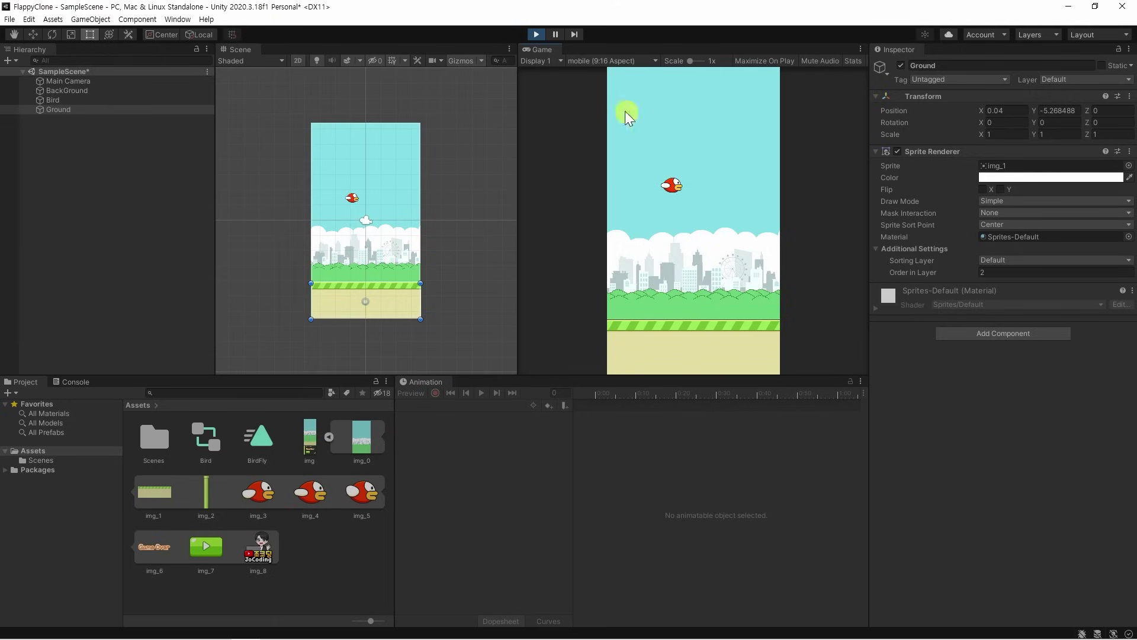
{"action": "key", "text": "ctrl+p"}
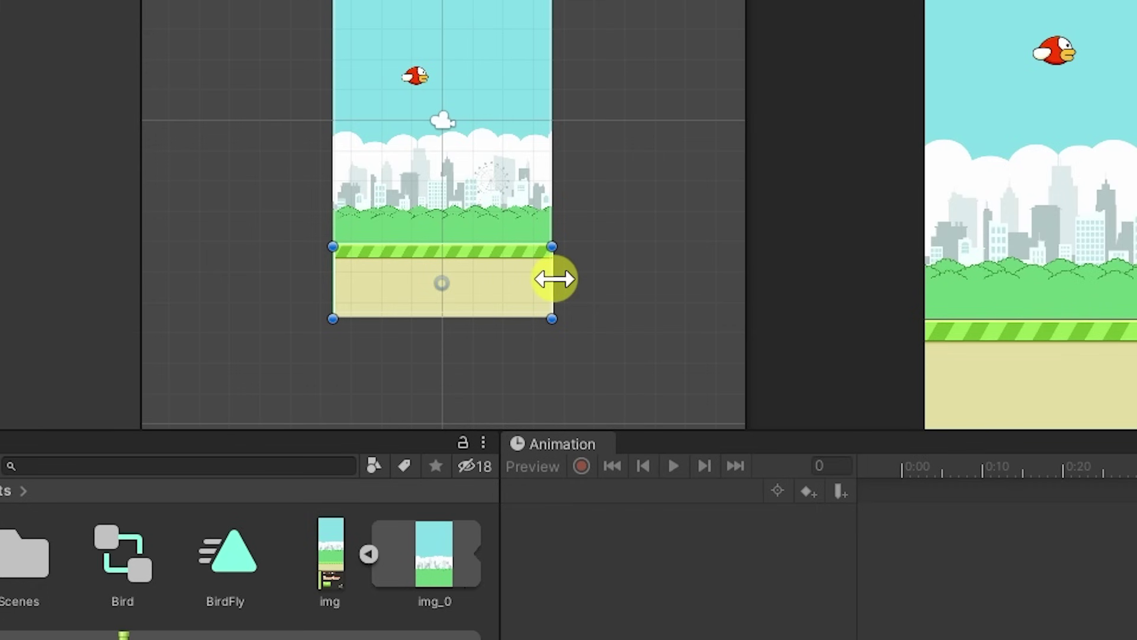
{"action": "left_click_drag", "start_coordinate": [554, 279], "coordinate": [620, 283]}
{"action": "key", "text": "ctrl+z"}
{"action": "left_click_drag", "start_coordinate": [454, 301], "coordinate": [458, 304]}
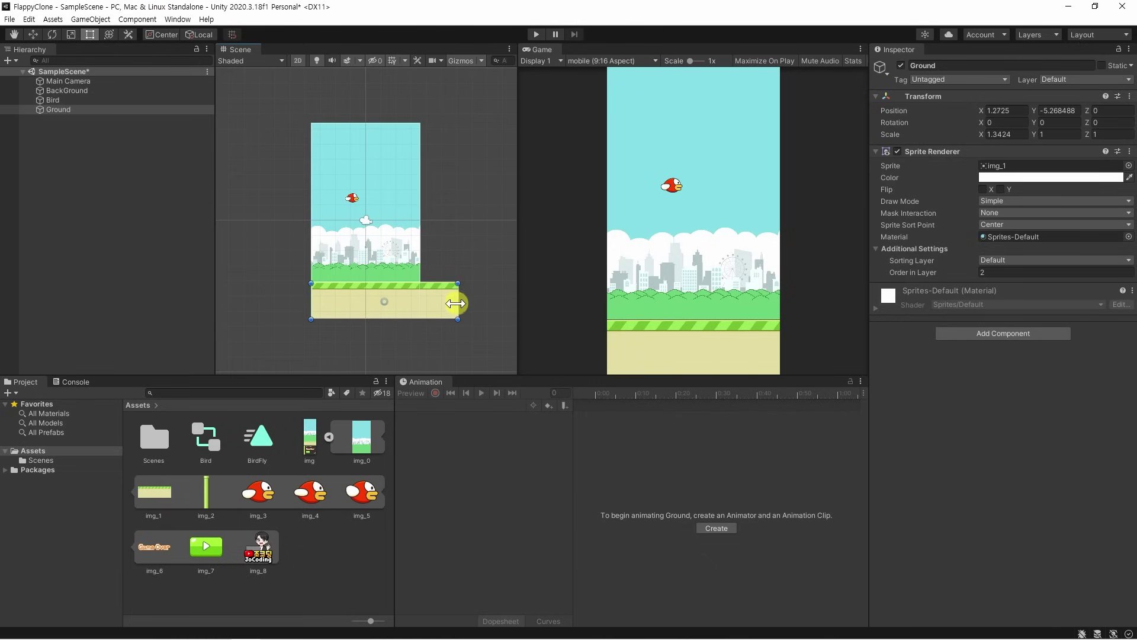
{"action": "key", "text": "ctrl+z"}
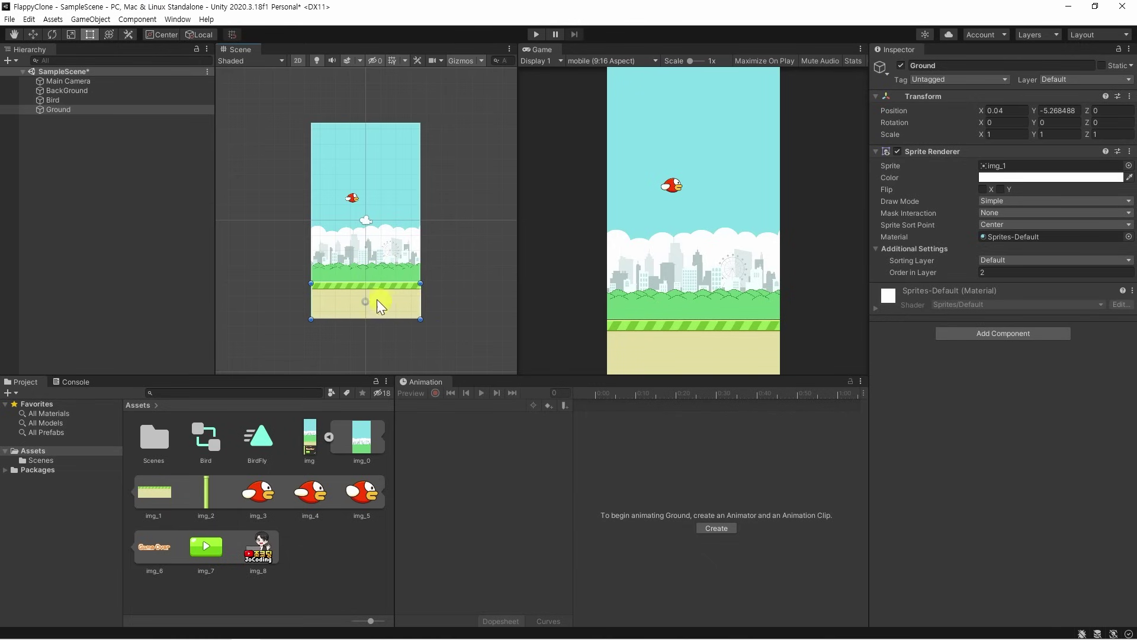
- Set the Ground's Draw Mode to Tiled and widen the sprite to about 13.58 beyond the background's right edge
{"action": "left_click", "coordinate": [398, 302]}
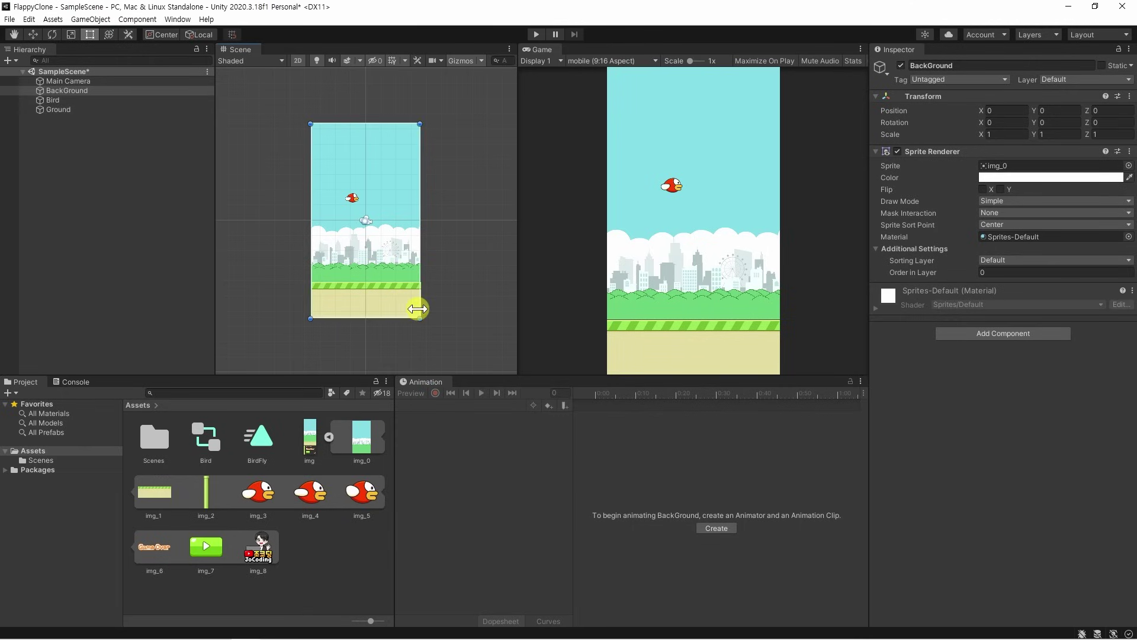
{"action": "left_click", "coordinate": [399, 302]}
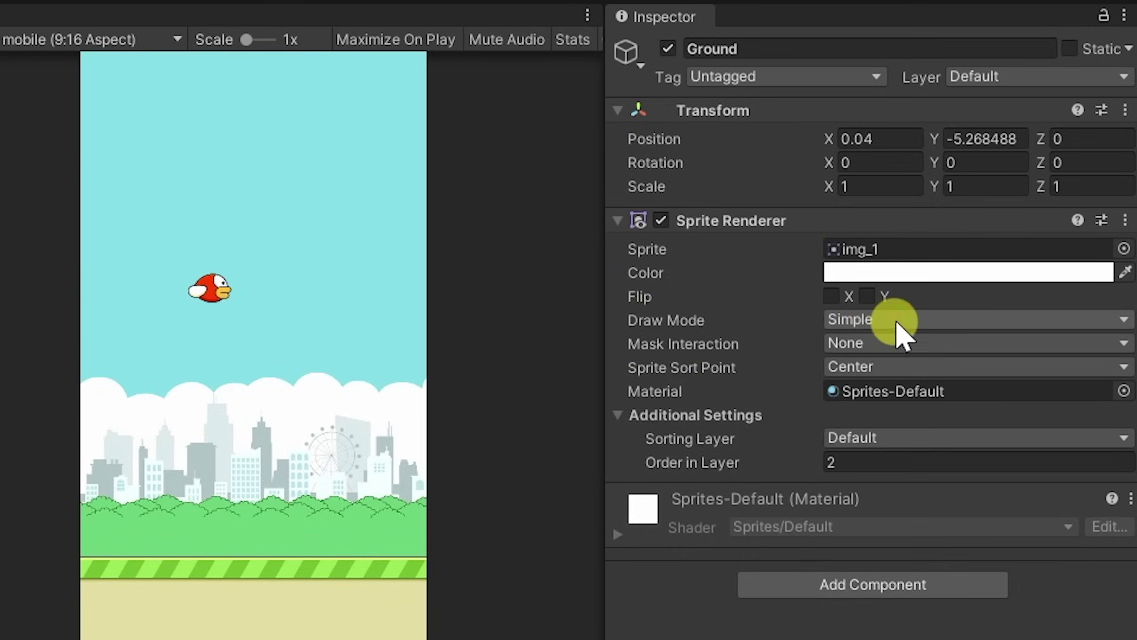
{"action": "left_click", "coordinate": [891, 320]}
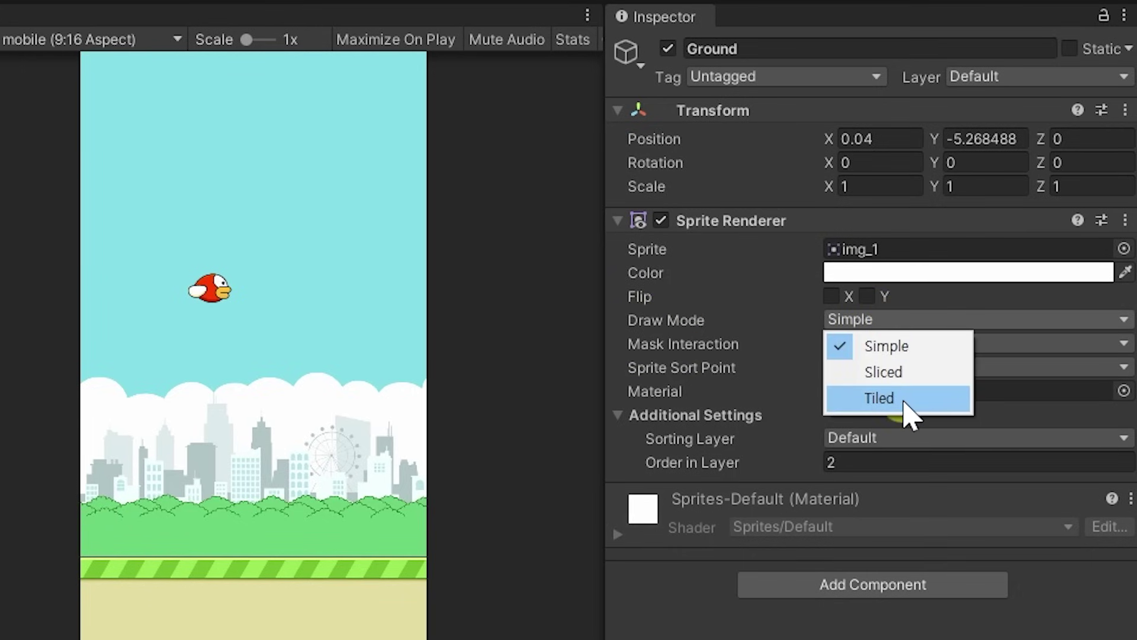
{"action": "left_click", "coordinate": [906, 409]}
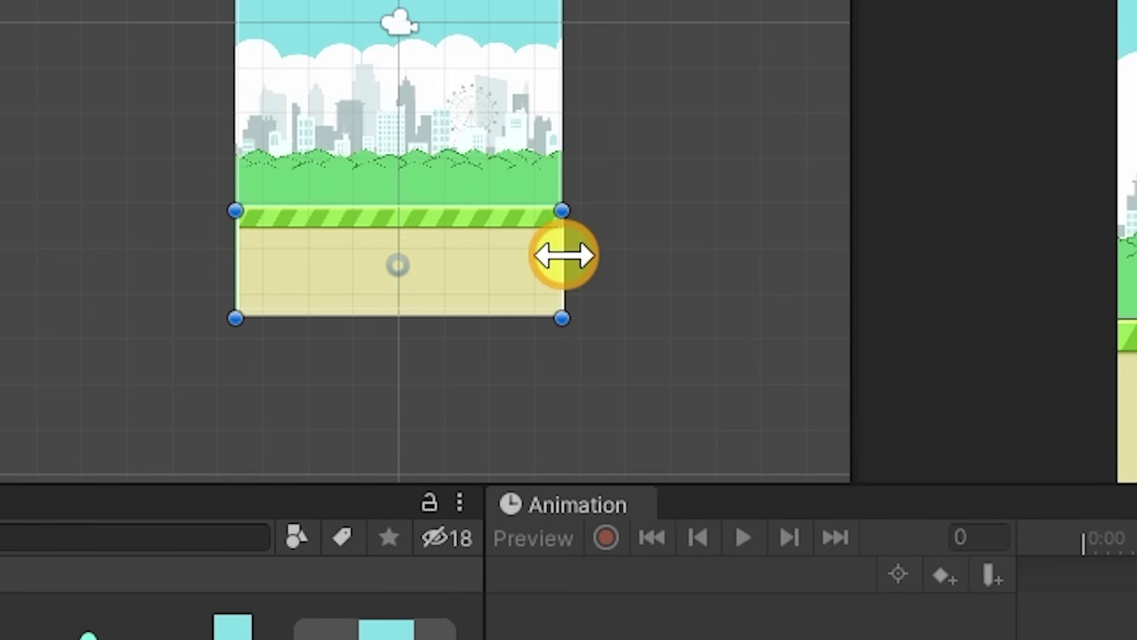
{"action": "left_click_drag", "start_coordinate": [563, 254], "coordinate": [779, 265]}
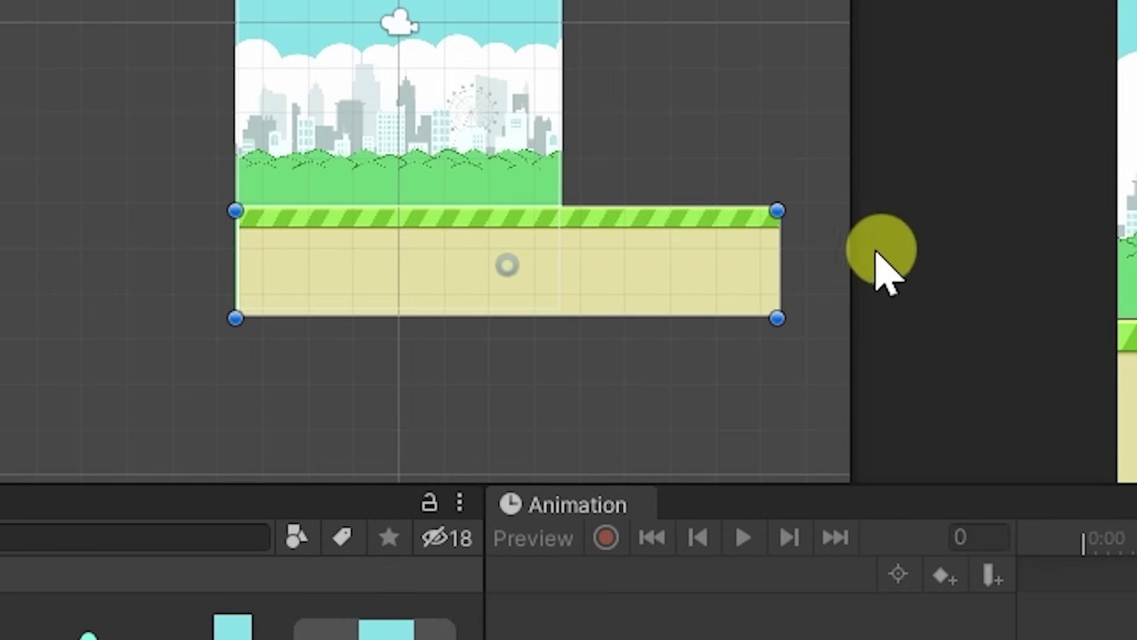
{"action": "left_click_drag", "start_coordinate": [778, 265], "coordinate": [770, 265]}
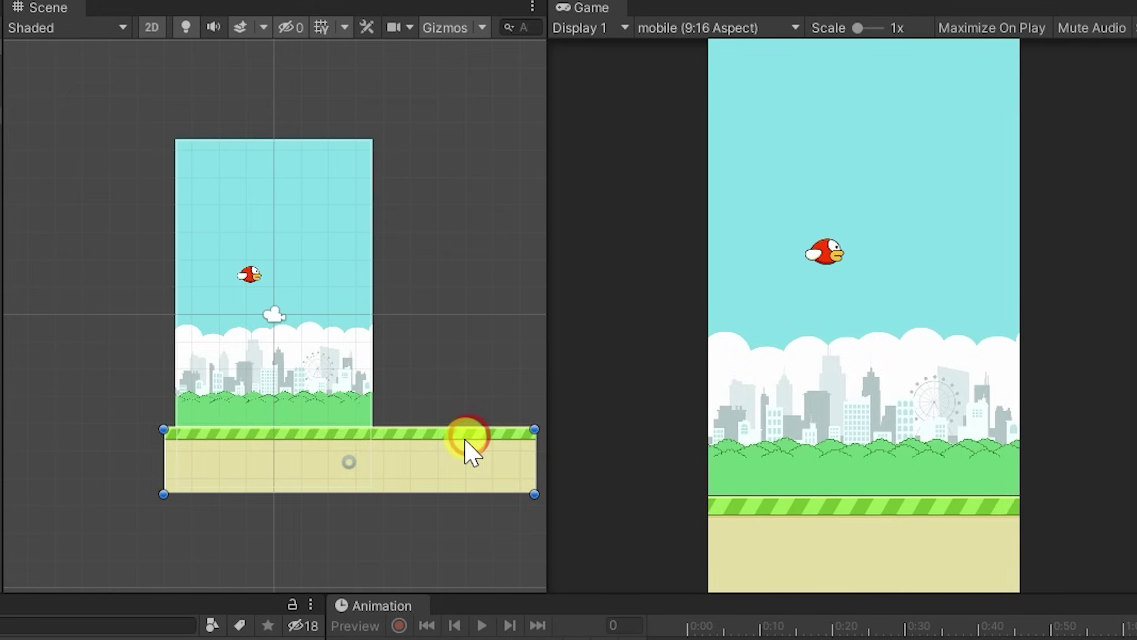
- Reposition the widened Ground along the bottom of the background at about X 2.52, Y -5.39
{"action": "left_click_drag", "start_coordinate": [474, 287], "coordinate": [438, 289]}
{"action": "left_click_drag", "start_coordinate": [403, 441], "coordinate": [443, 437]}
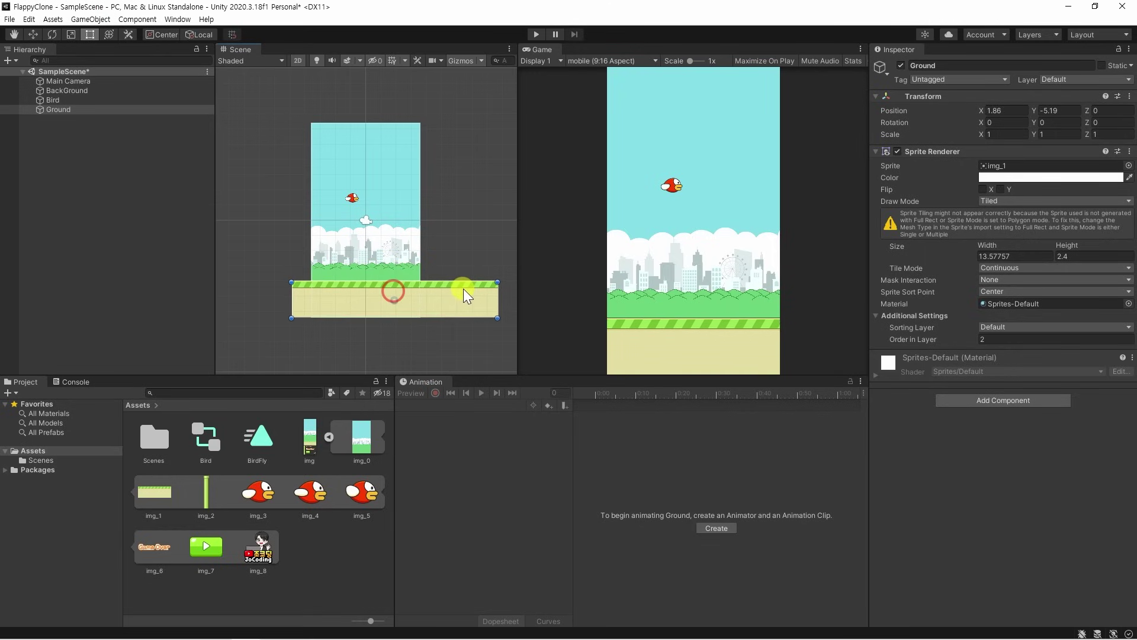
{"action": "left_click_drag", "start_coordinate": [463, 289], "coordinate": [469, 291]}
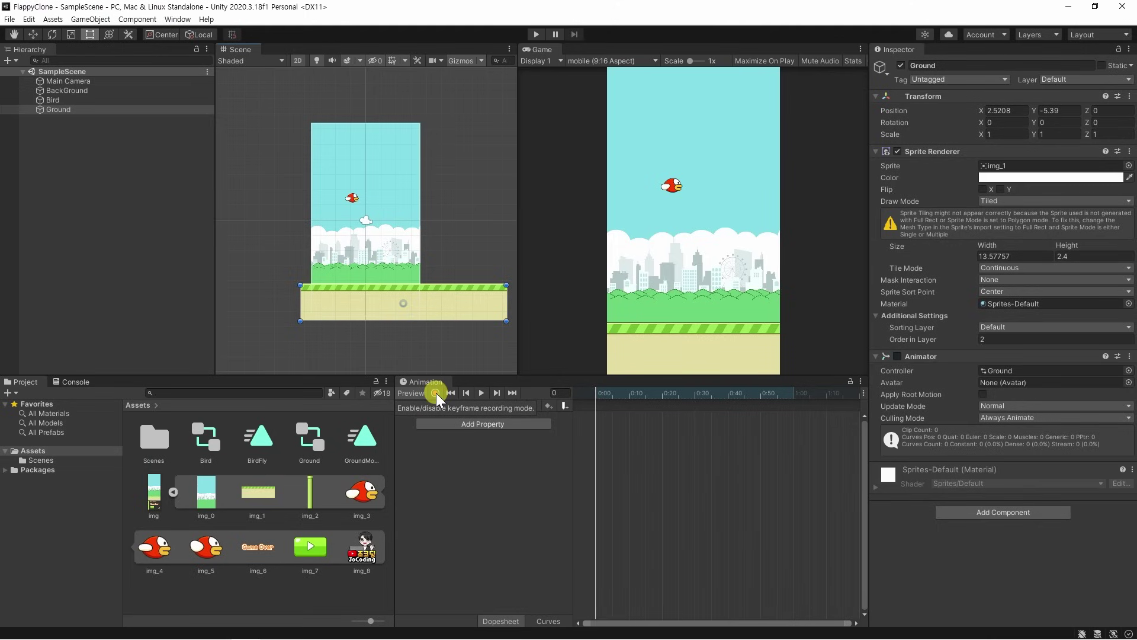
- Start recording the GroundMove clip and key the Ground's starting position at frame 0 with X 2.44, Y -5.39
{"action": "left_click", "coordinate": [469, 214]}
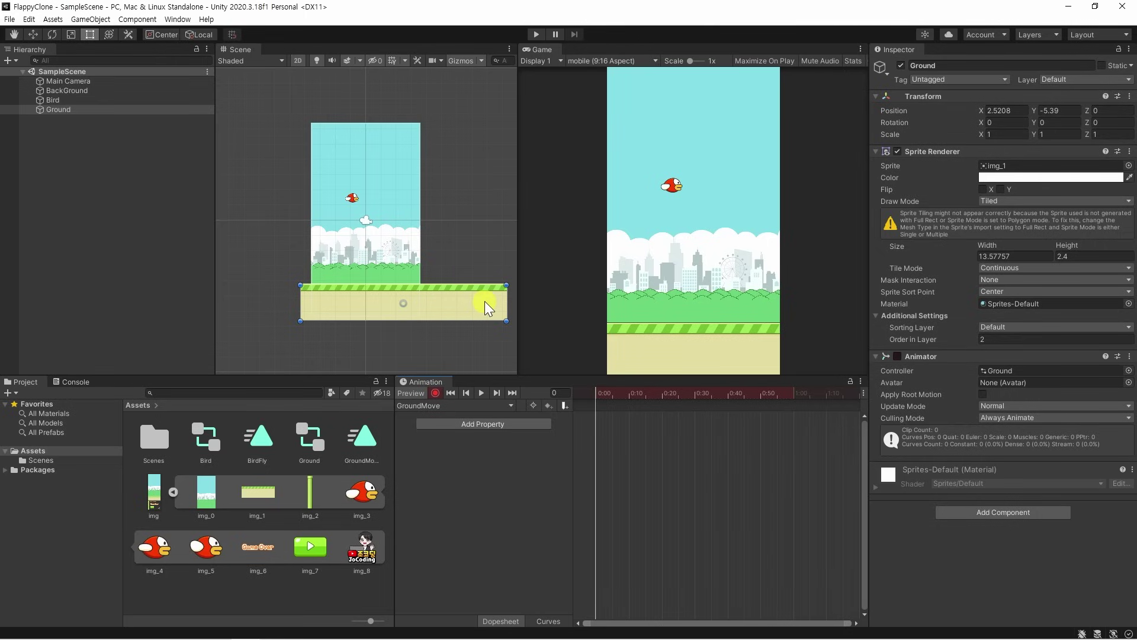
{"action": "left_click_drag", "start_coordinate": [482, 301], "coordinate": [481, 301]}
{"action": "left_click", "coordinate": [624, 453]}
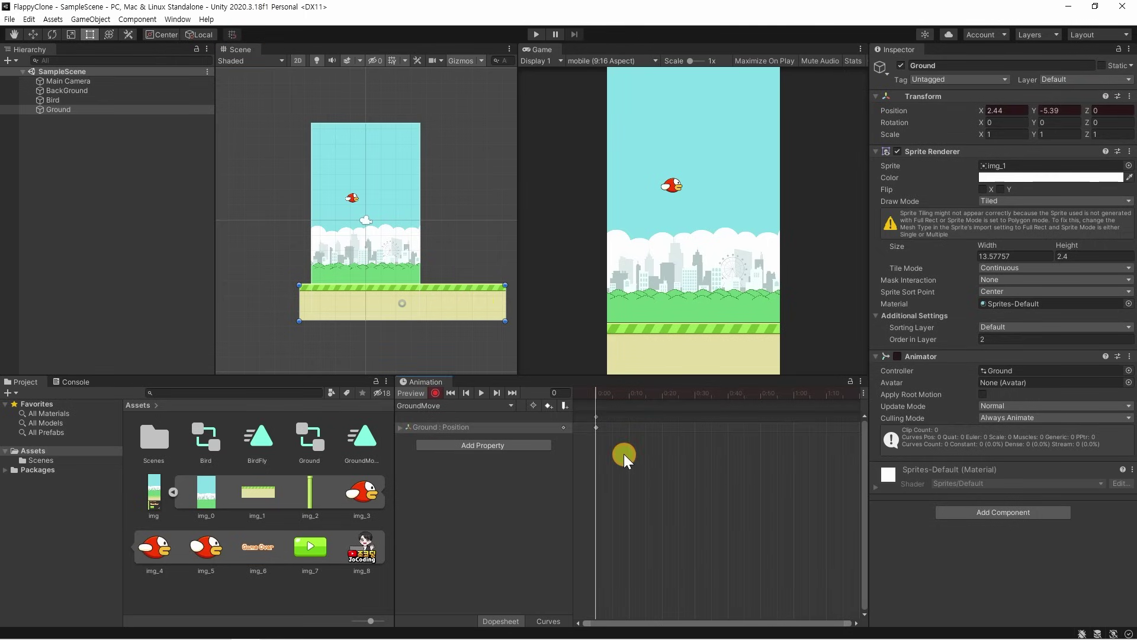
{"action": "left_click", "coordinate": [599, 426]}
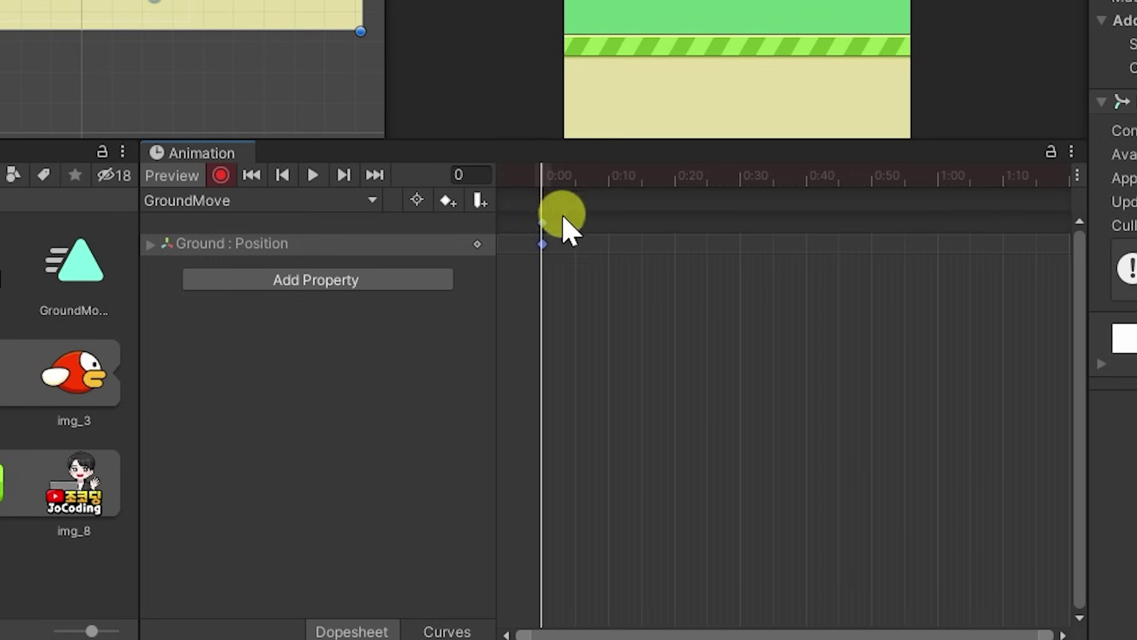
- Expand the Ground's Position property in the GroundMove clip and examine its X, Y and Z keyframe values
{"action": "left_click", "coordinate": [152, 245]}
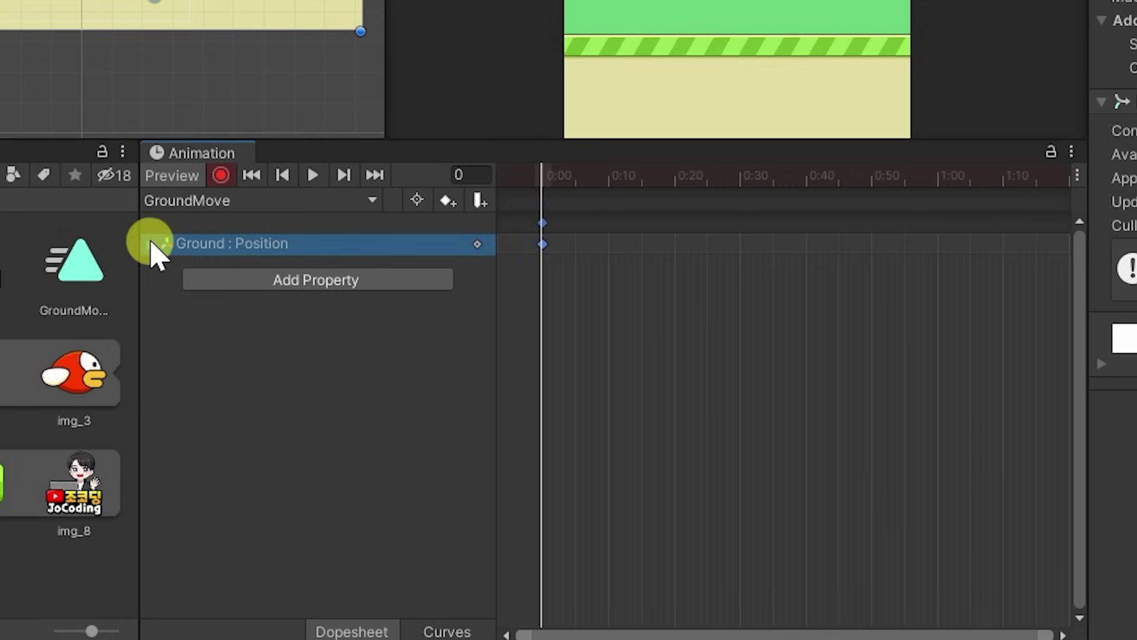
{"action": "left_click", "coordinate": [153, 245]}
{"action": "left_click", "coordinate": [244, 267]}
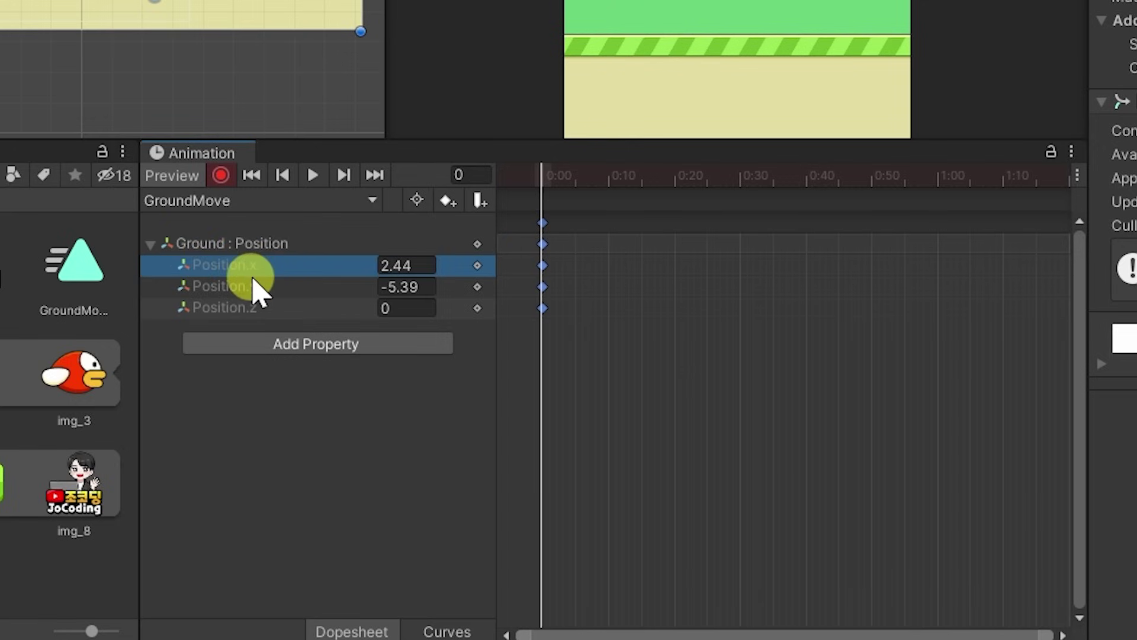
{"action": "left_click", "coordinate": [249, 280]}
{"action": "left_click", "coordinate": [312, 264]}
{"action": "left_click", "coordinate": [311, 246]}
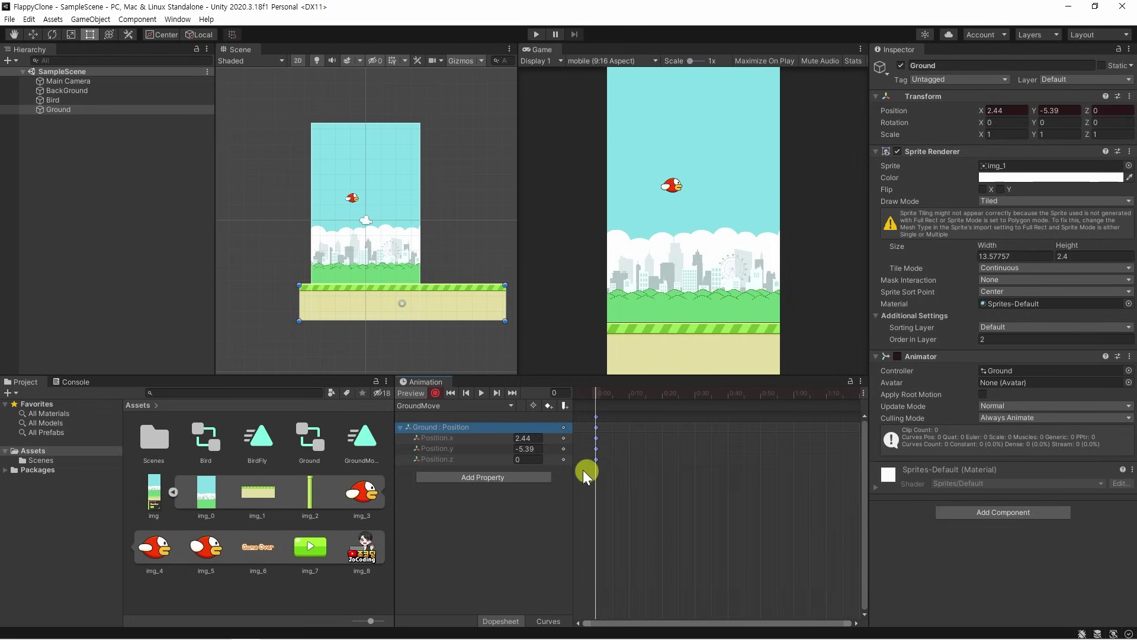
- Key the Ground's end position at frame 181 with X -2.57, Y -5.39, stop recording and preview the GroundMove clip
{"action": "scroll", "coordinate": [592, 462], "scroll_direction": "down", "scroll_amount": 9}
{"action": "mouse_move", "coordinate": [596, 388]}
{"action": "left_mouse_down"}
{"action": "mouse_move", "coordinate": [732, 389]}
{"action": "mouse_move", "coordinate": [595, 389]}
{"action": "left_mouse_up"}
{"action": "left_click", "coordinate": [733, 393]}
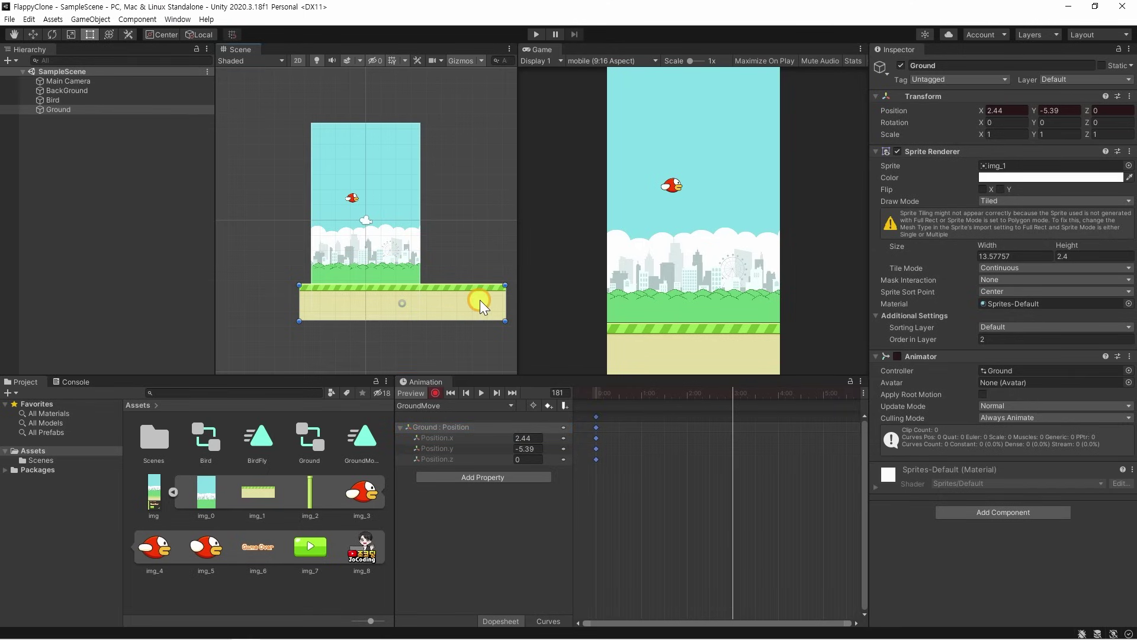
{"action": "left_click_drag", "start_coordinate": [480, 300], "coordinate": [401, 297]}
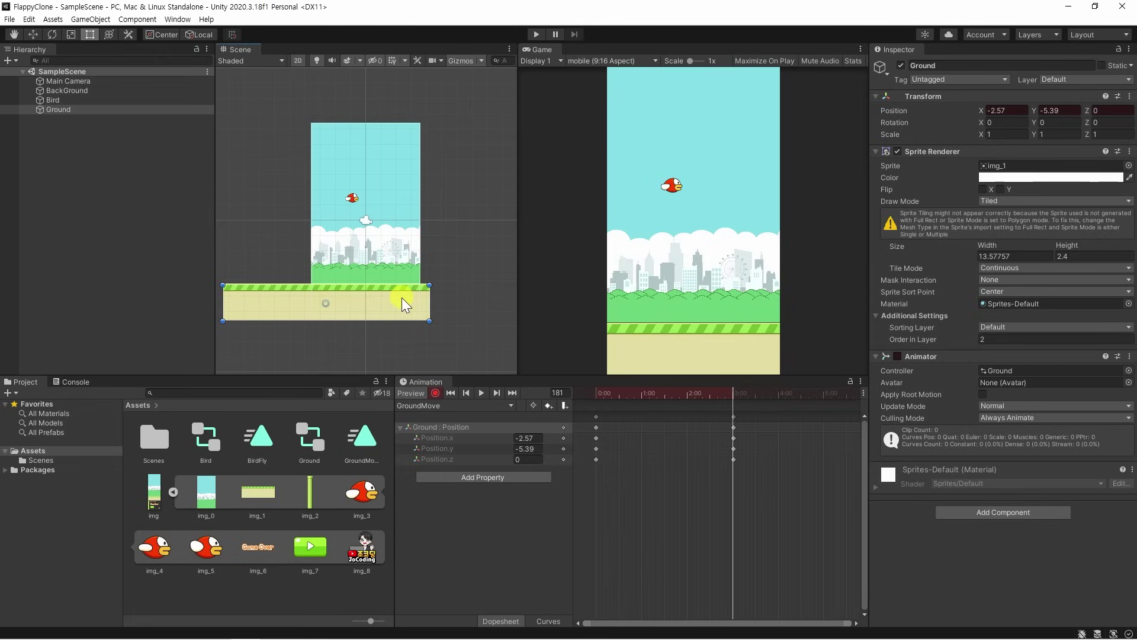
{"action": "left_click", "coordinate": [595, 393]}
{"action": "left_click", "coordinate": [438, 393]}
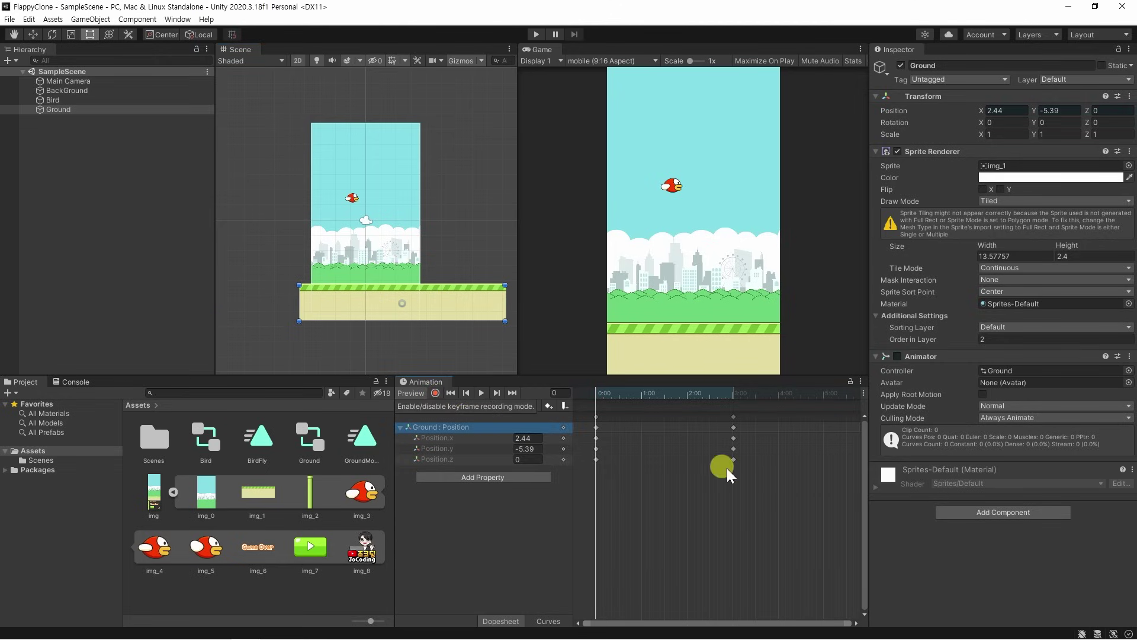
{"action": "key", "text": "space"}
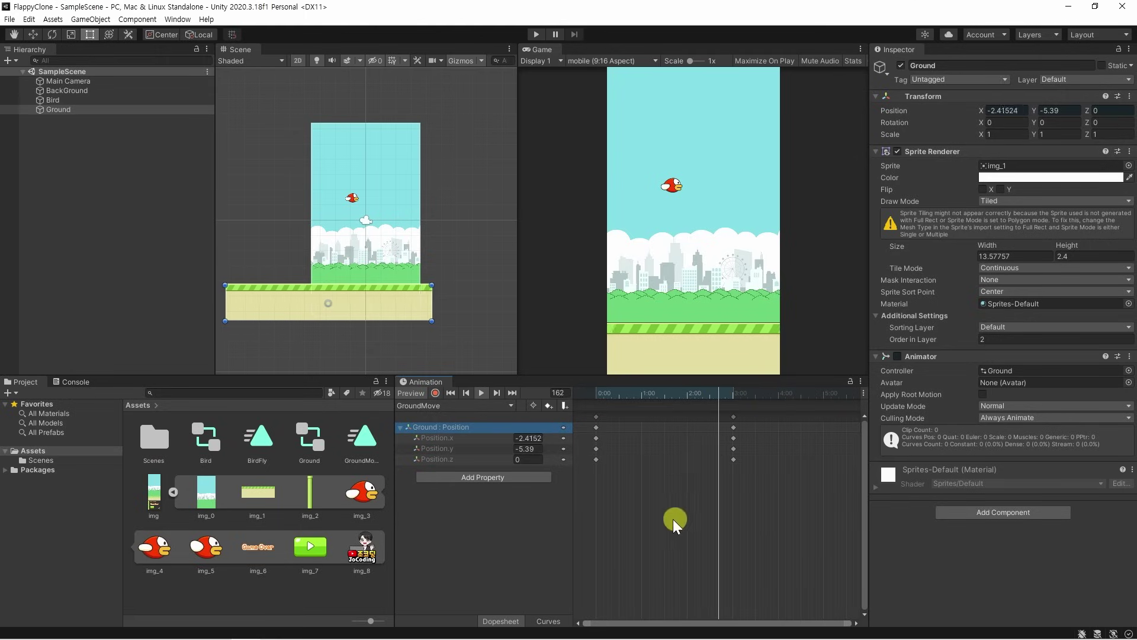
{"action": "left_click_drag", "start_coordinate": [606, 396], "coordinate": [592, 392]}
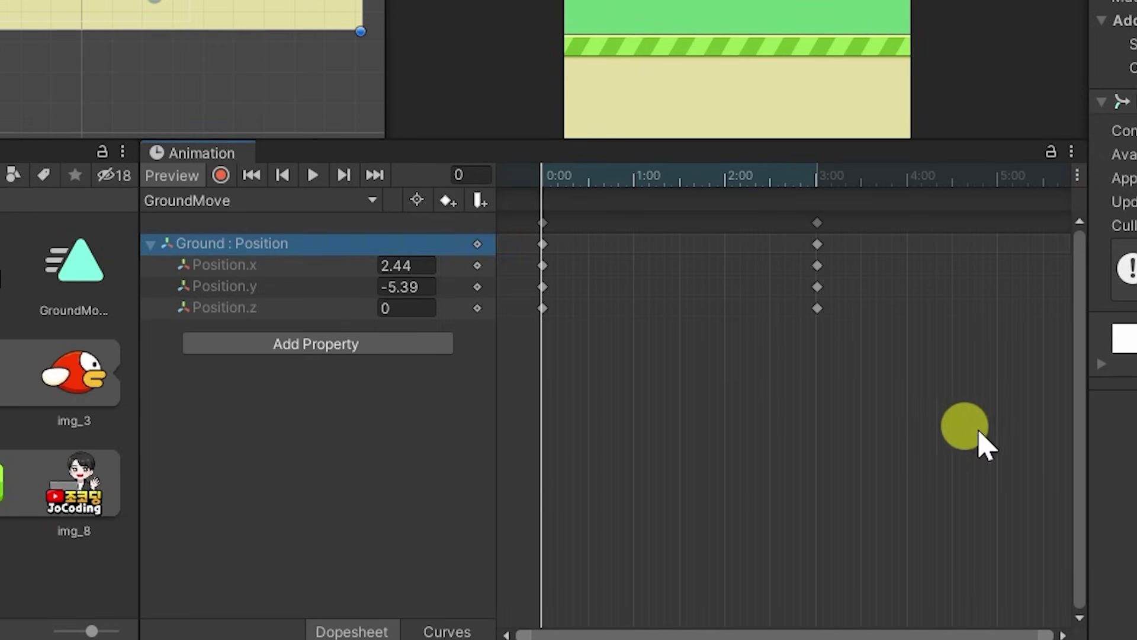
- Set both tangents of all Ground position keyframes to Linear
{"action": "left_click_drag", "start_coordinate": [814, 523], "coordinate": [551, 407]}
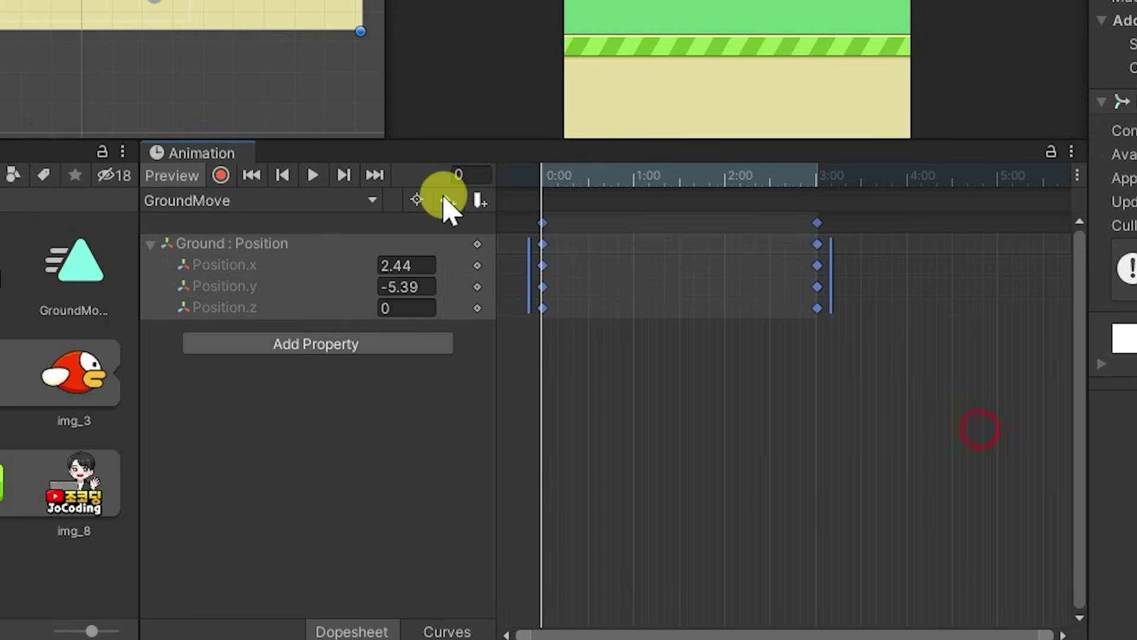
{"action": "right_click", "coordinate": [543, 267]}
{"action": "mouse_move", "coordinate": [599, 510]}
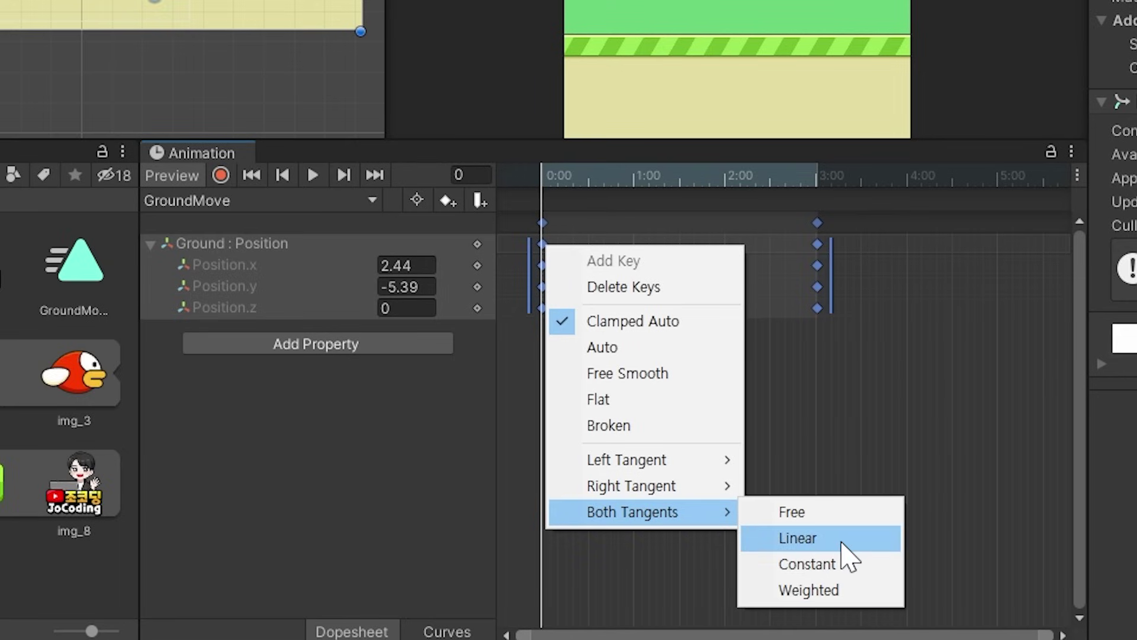
{"action": "left_click", "coordinate": [841, 540]}
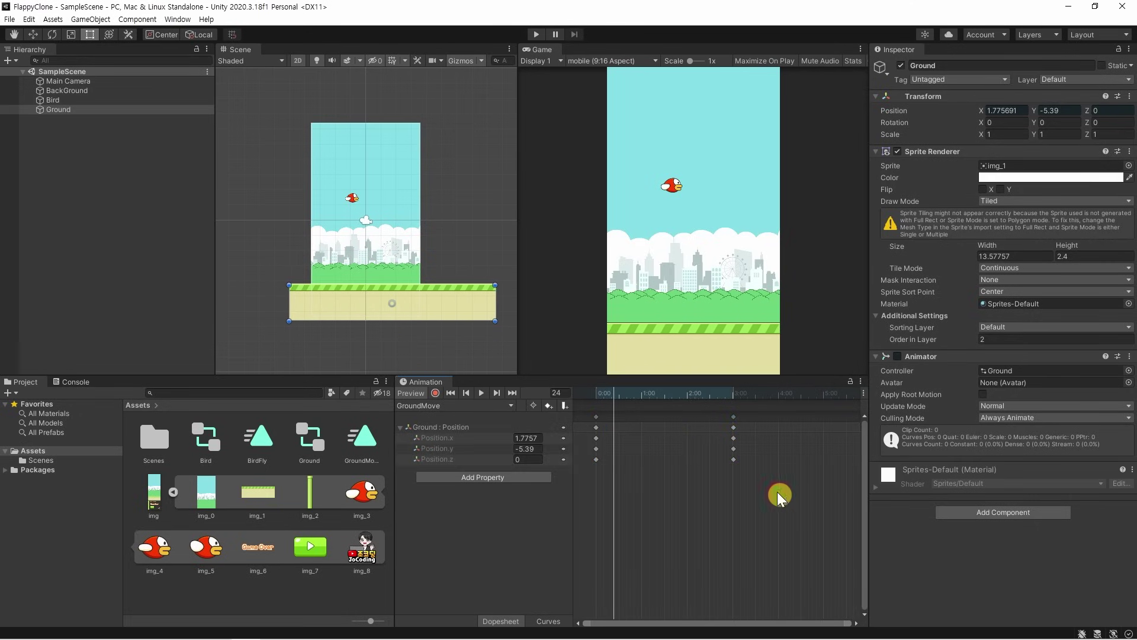
- Shift the final GroundMove keyframes earlier to about frame 163 and test-run the scene
{"action": "left_click_drag", "start_coordinate": [734, 448], "coordinate": [728, 449]}
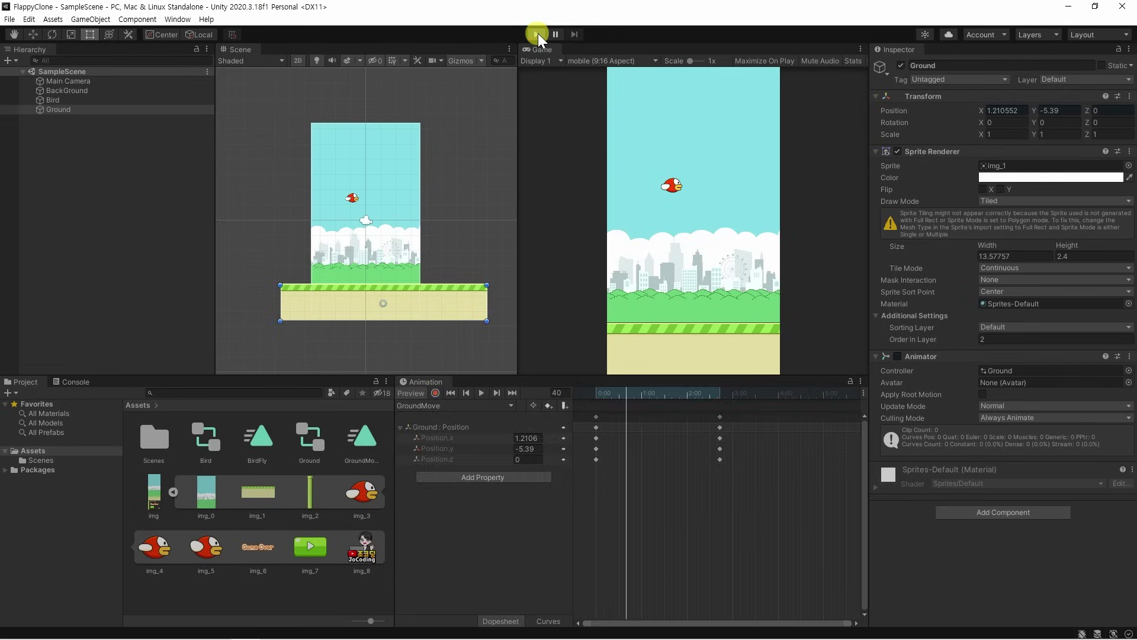
{"action": "left_click", "coordinate": [537, 33]}
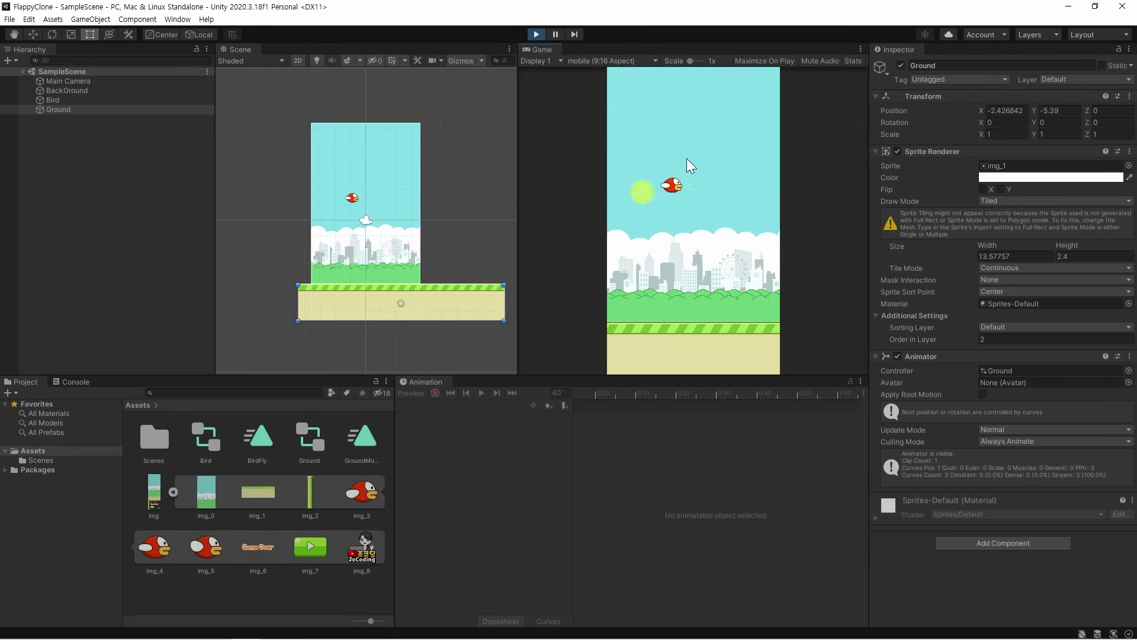
{"action": "key", "text": "ctrl+p"}
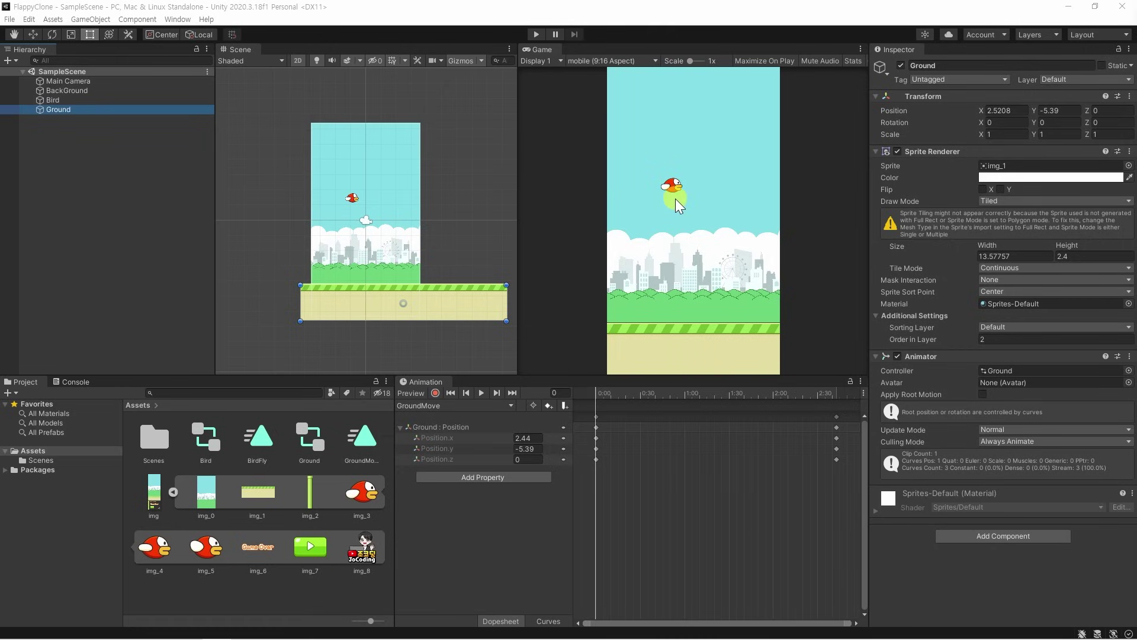
- Set the Bird's position to X 0 and Y 0
{"action": "left_click", "coordinate": [56, 100]}
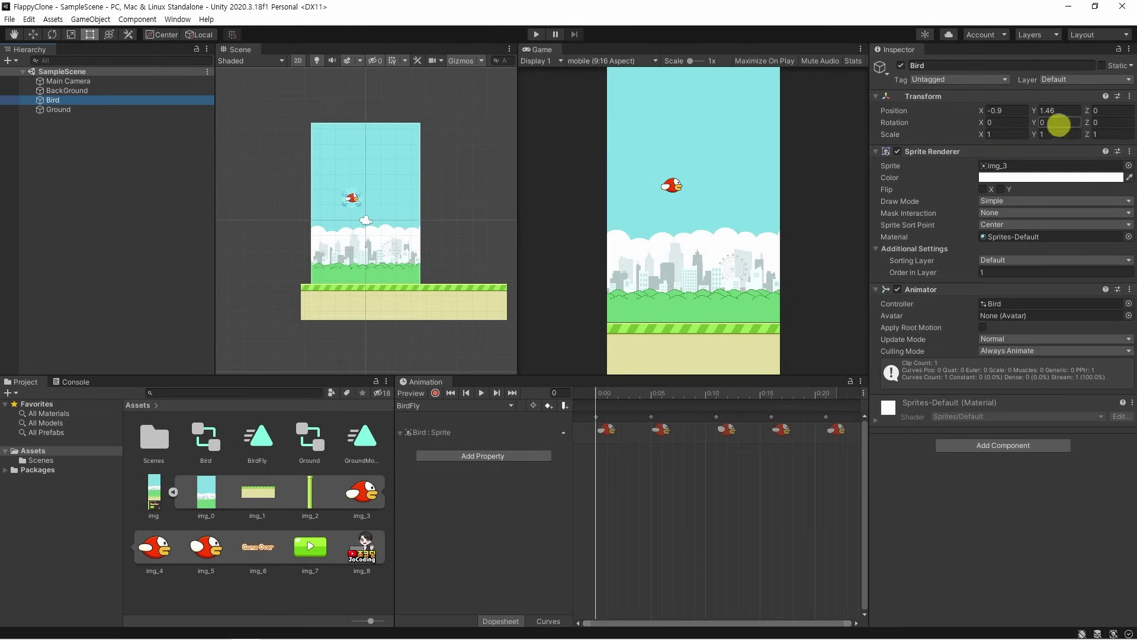
{"action": "left_click", "coordinate": [931, 107]}
{"action": "type", "text": "0"}
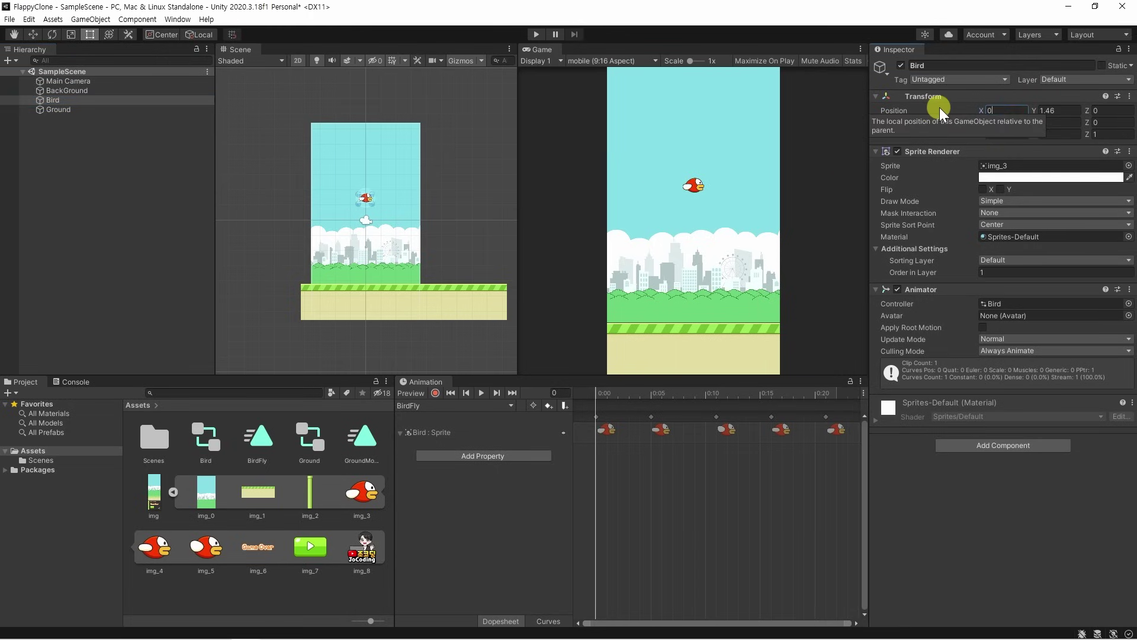
{"action": "left_click", "coordinate": [1060, 110]}
{"action": "type", "text": "0"}
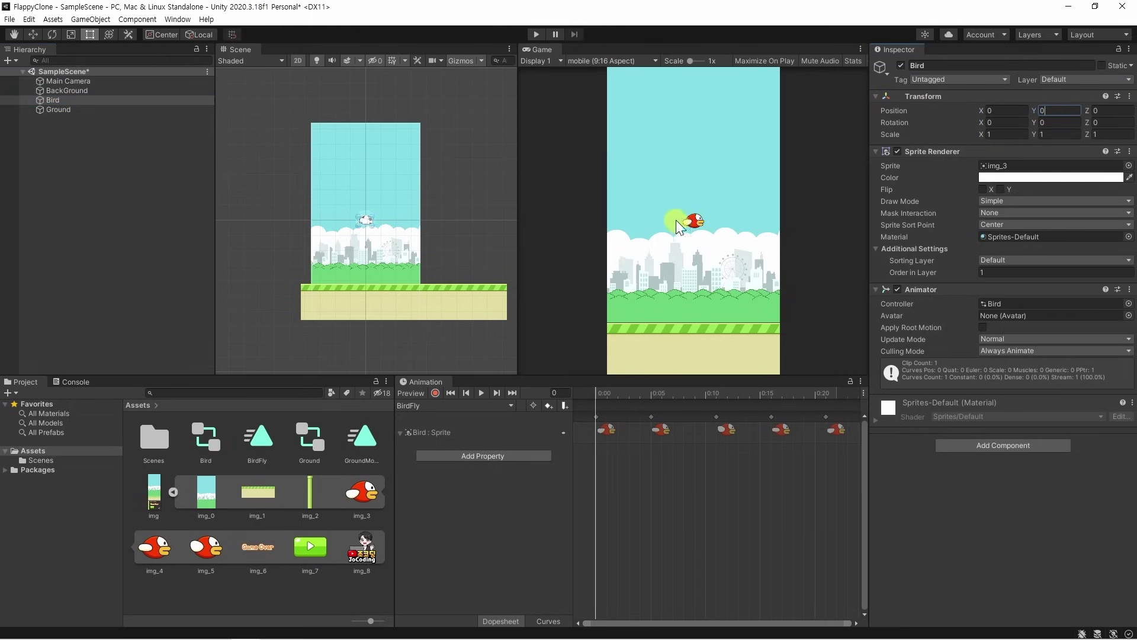
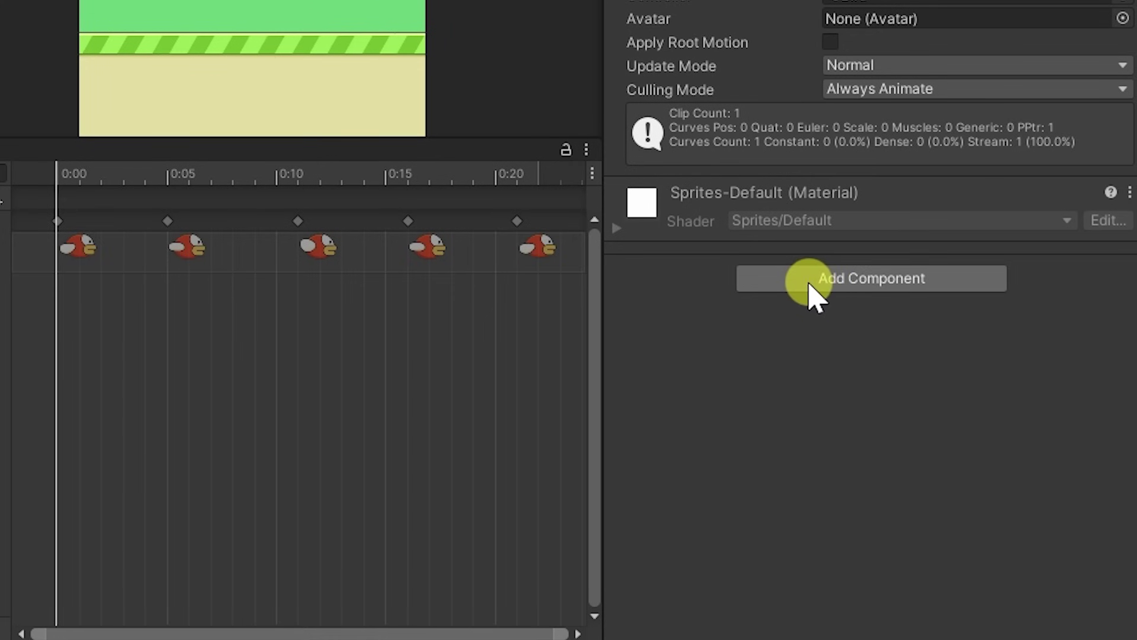
- Add a Rigidbody 2D component to the Bird, and test-run the saved scene
{"action": "left_click", "coordinate": [811, 283]}
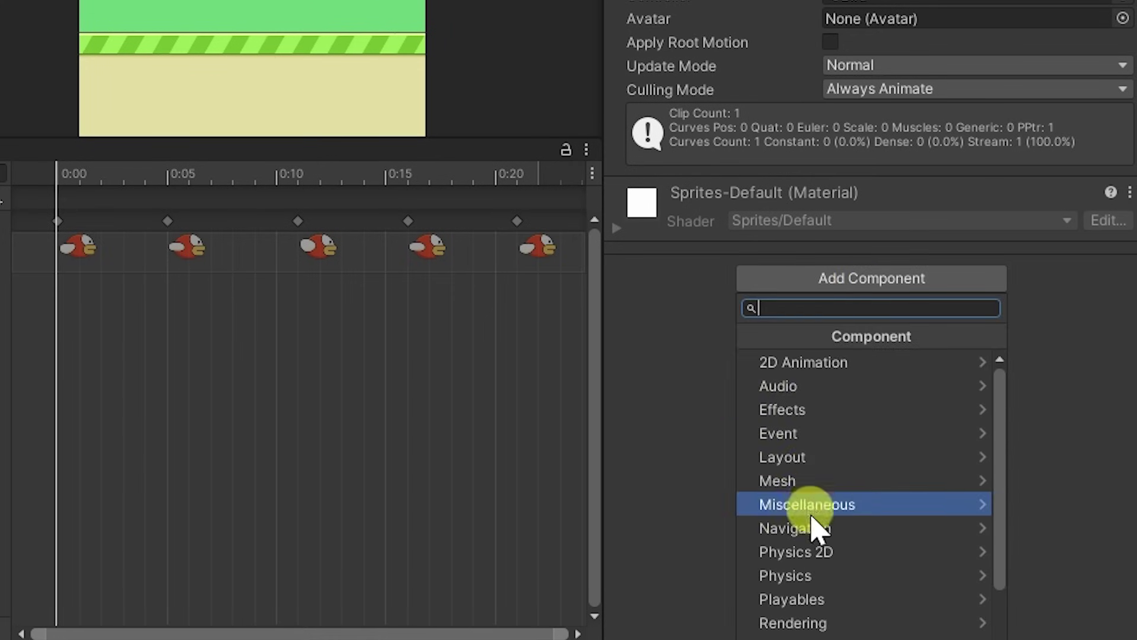
{"action": "left_click", "coordinate": [831, 563]}
{"action": "scroll", "coordinate": [836, 560], "scroll_direction": "down", "scroll_amount": 3}
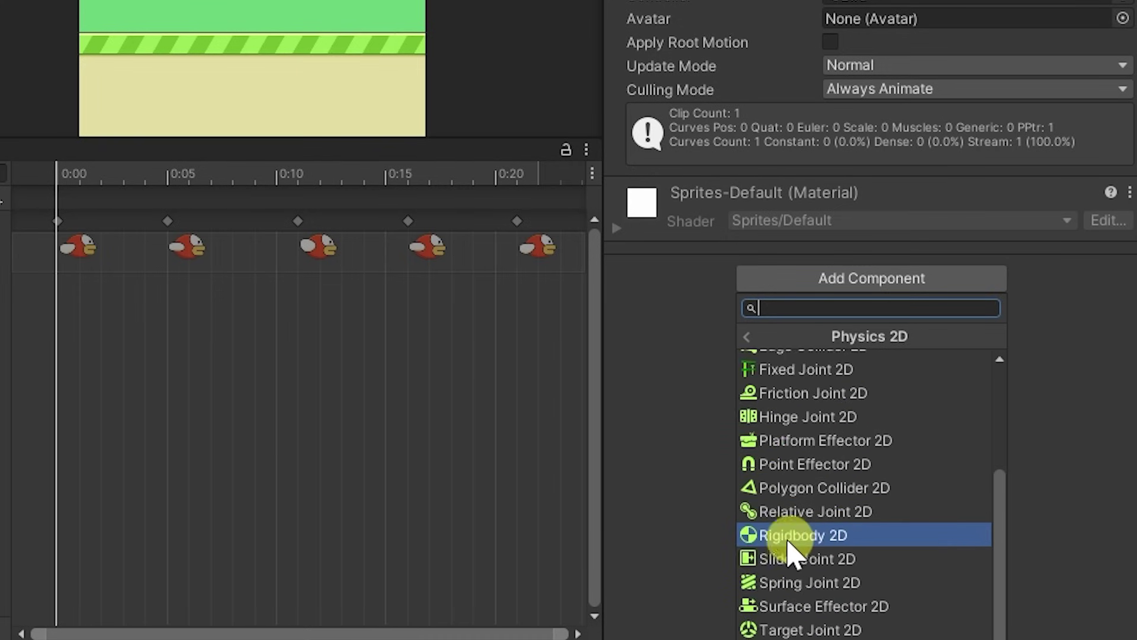
{"action": "left_click", "coordinate": [835, 536]}
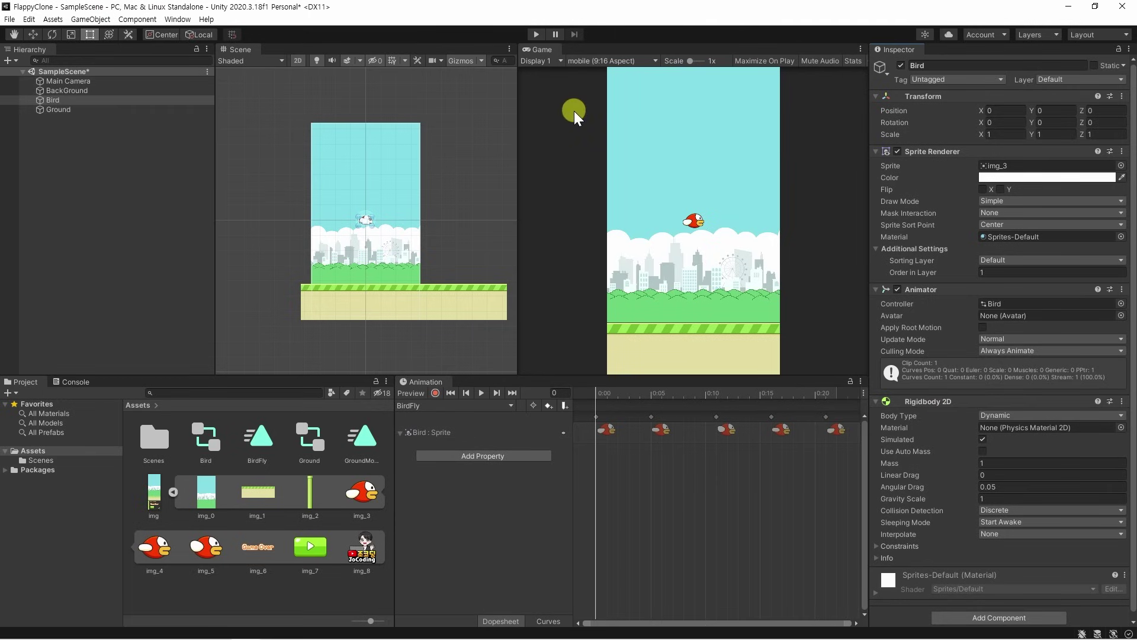
{"action": "key", "text": "ctrl+s"}
{"action": "left_click", "coordinate": [534, 34]}
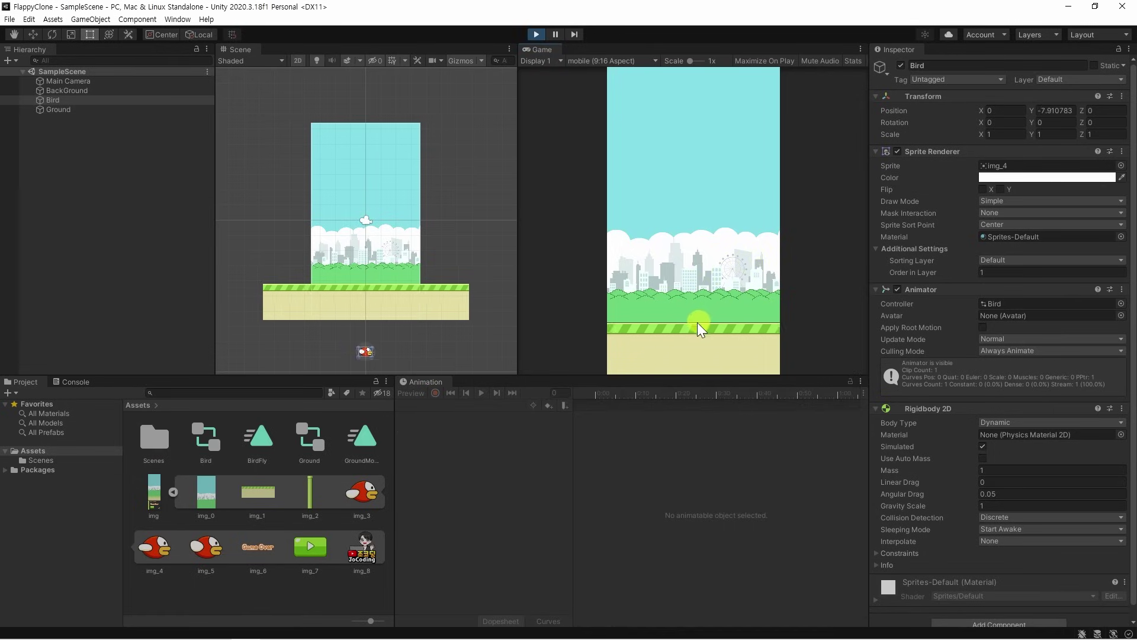
- Stop the test run and add a Capsule Collider 2D component to the Bird
{"action": "left_click", "coordinate": [535, 35]}
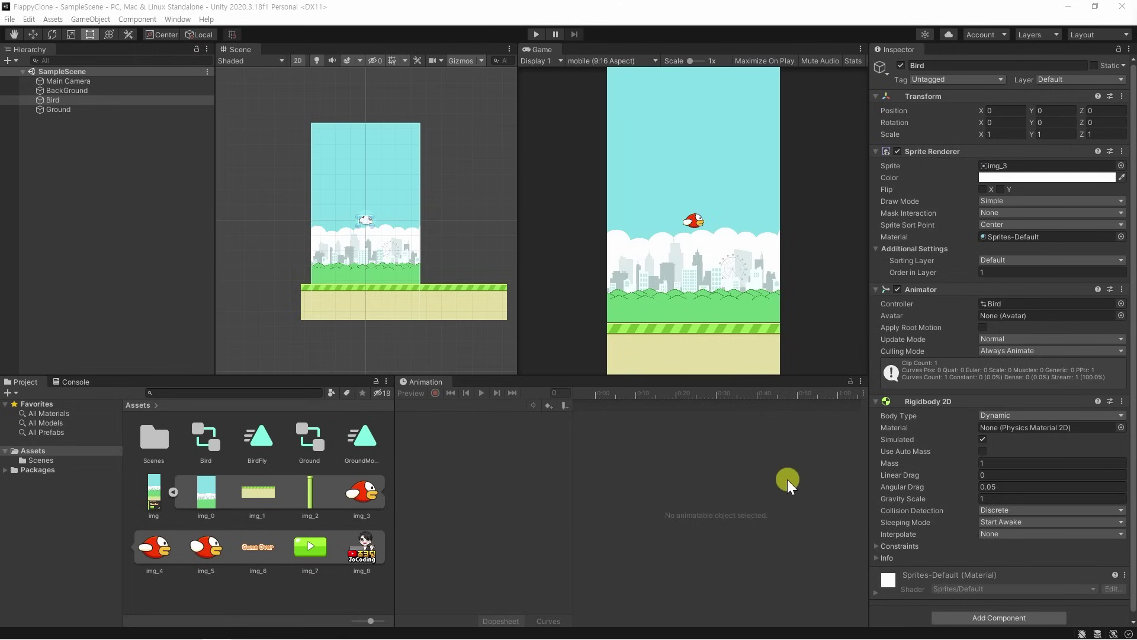
{"action": "left_click", "coordinate": [975, 398]}
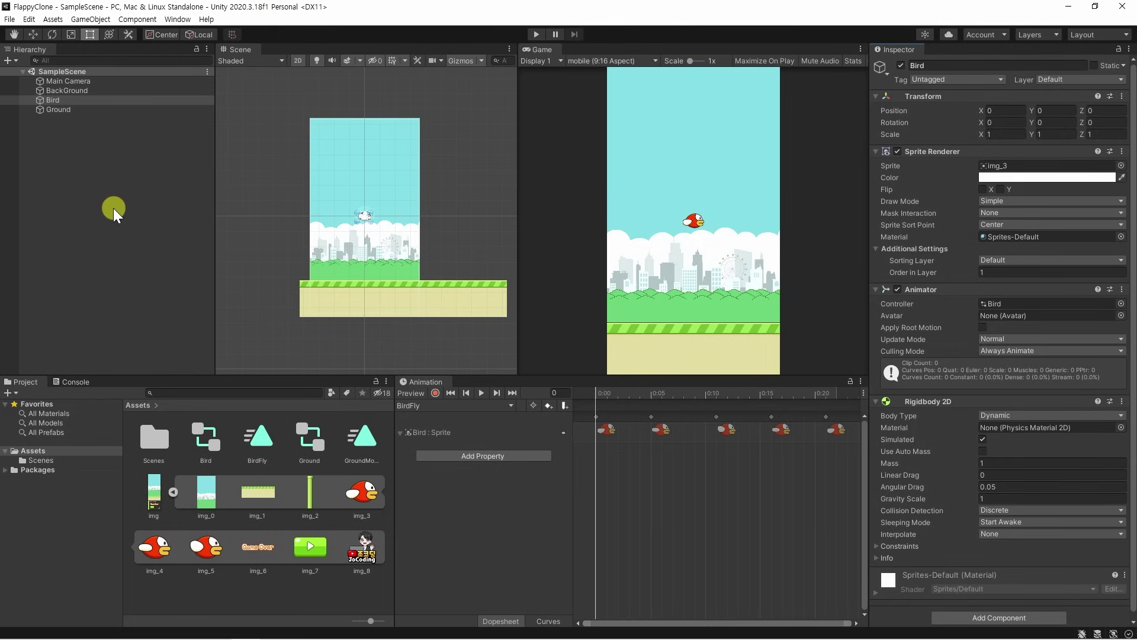
{"action": "left_click", "coordinate": [53, 100]}
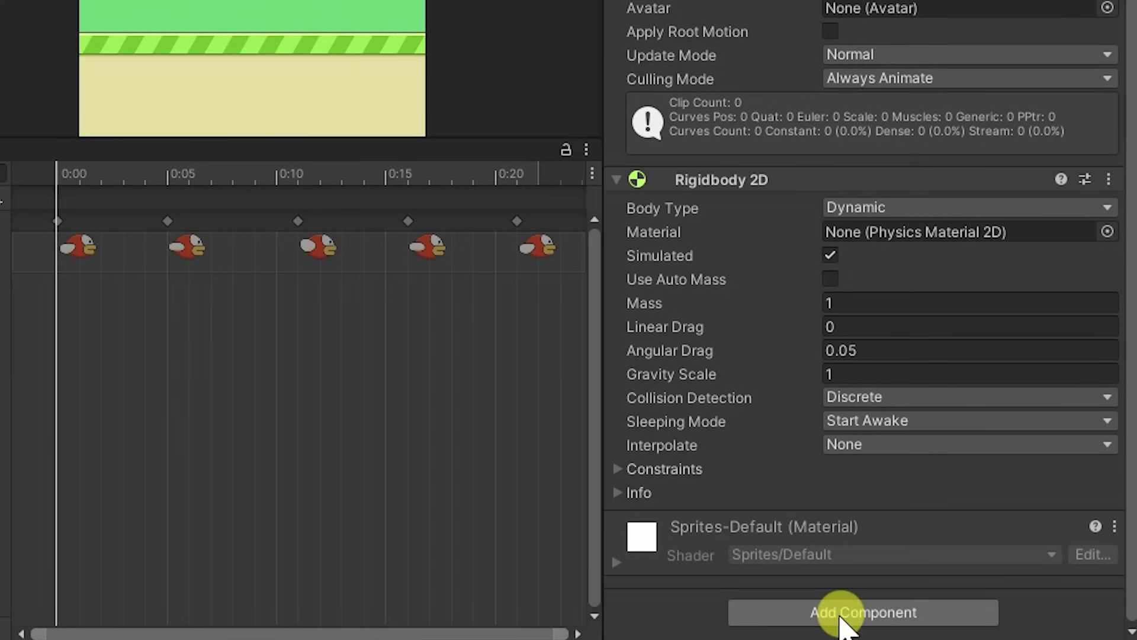
{"action": "left_click", "coordinate": [817, 616]}
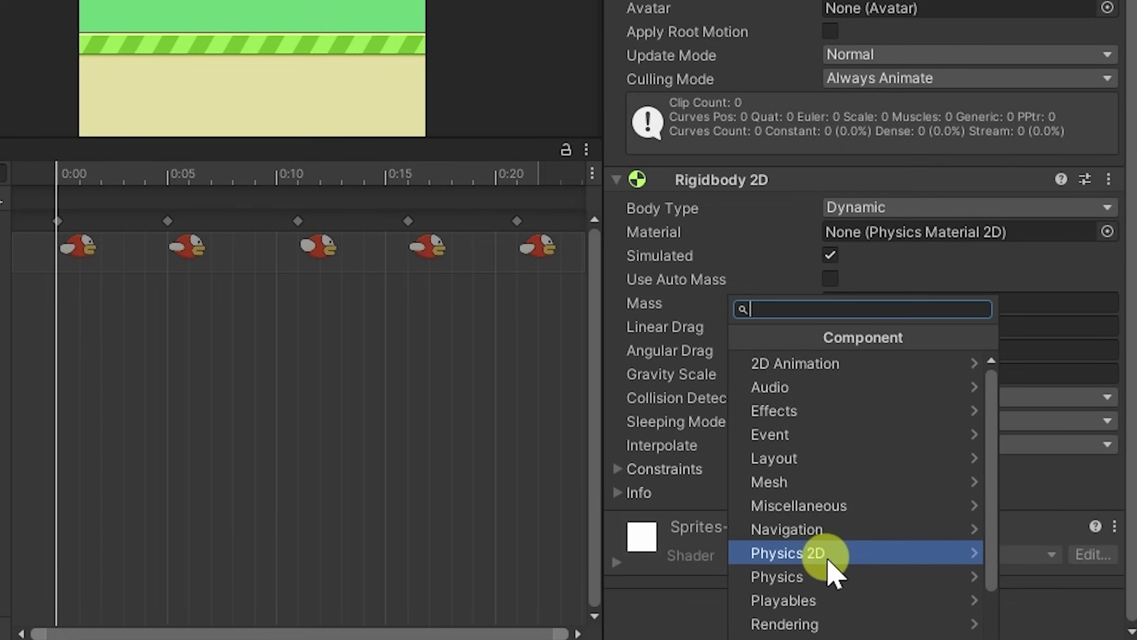
{"action": "left_click", "coordinate": [832, 557]}
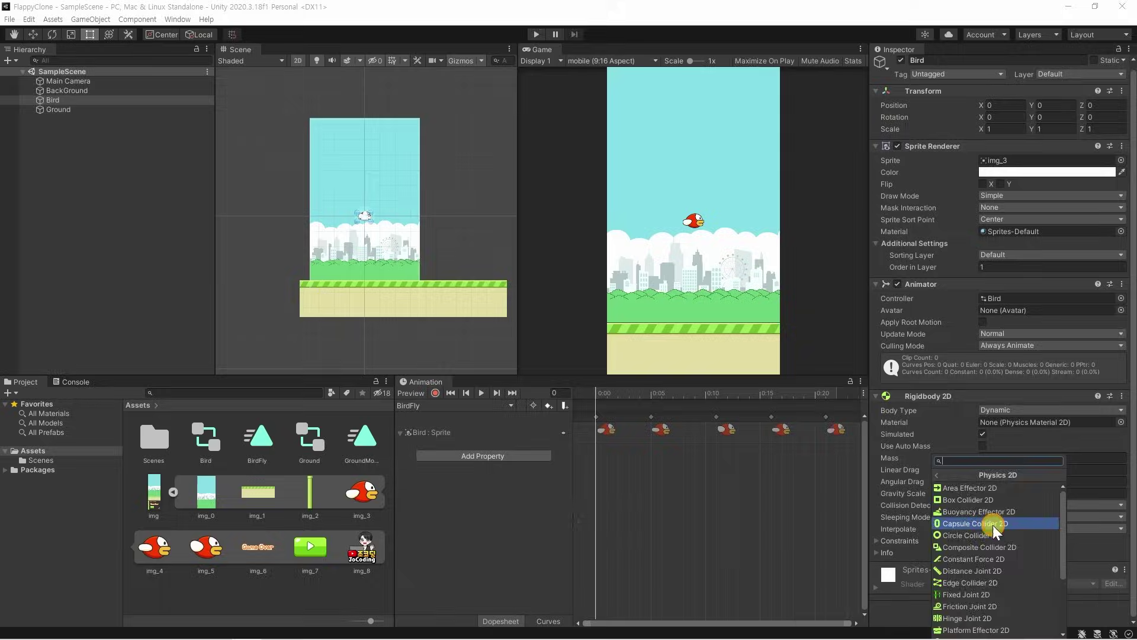
{"action": "left_click", "coordinate": [817, 435]}
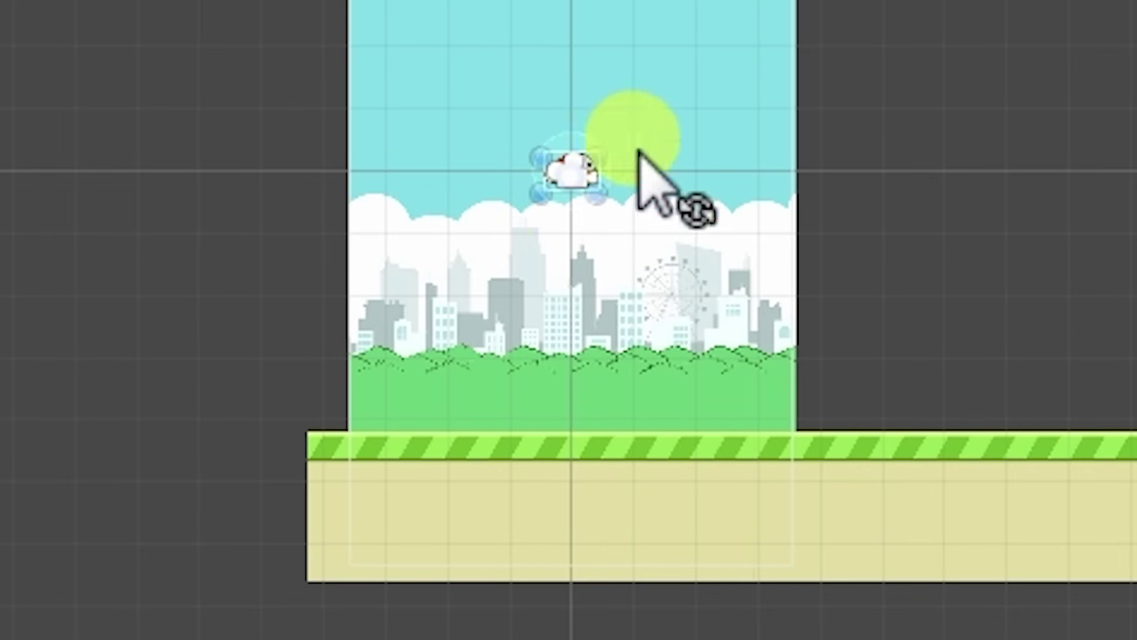
- Set the Bird's capsule collider direction to Horizontal and adjust its outline around the sprite to about 0.9 by 0.604
{"action": "scroll", "coordinate": [366, 222], "scroll_direction": "up", "scroll_amount": 10}
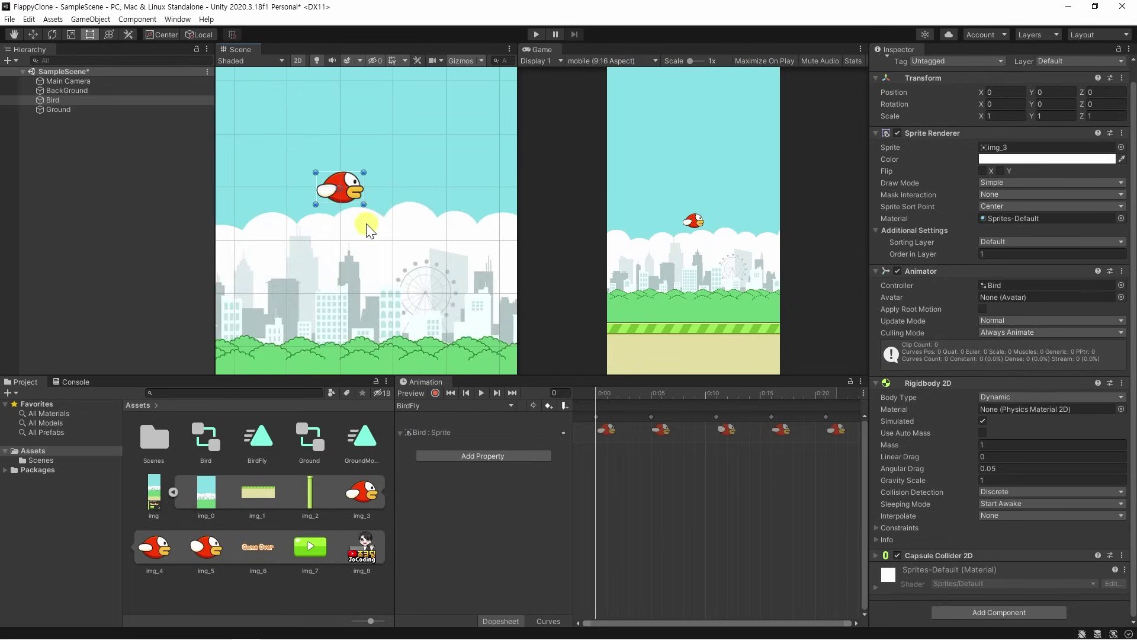
{"action": "middle_click_drag", "start_coordinate": [366, 223], "coordinate": [428, 275]}
{"action": "scroll", "coordinate": [428, 276], "scroll_direction": "up", "scroll_amount": 4}
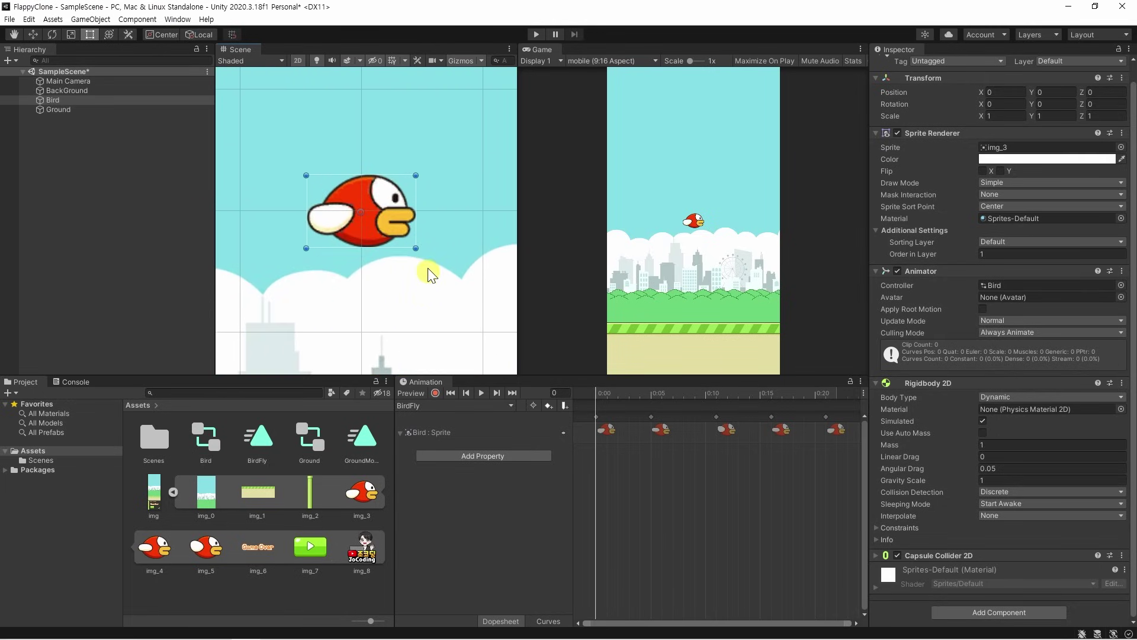
{"action": "left_click", "coordinate": [979, 555]}
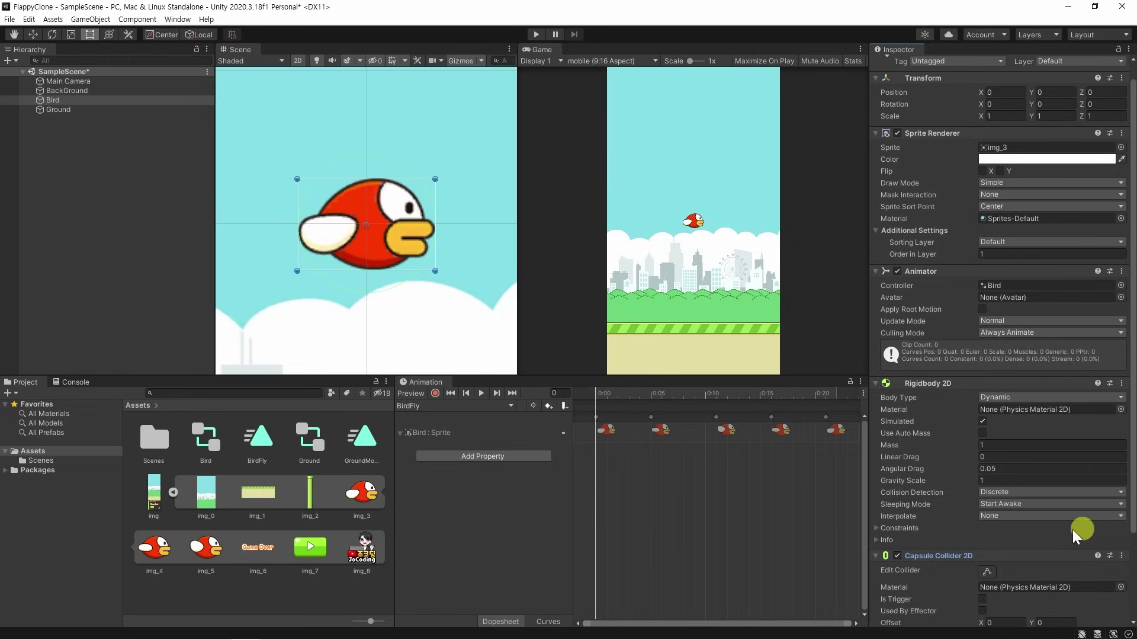
{"action": "scroll", "coordinate": [1040, 534], "scroll_direction": "down", "scroll_amount": 3}
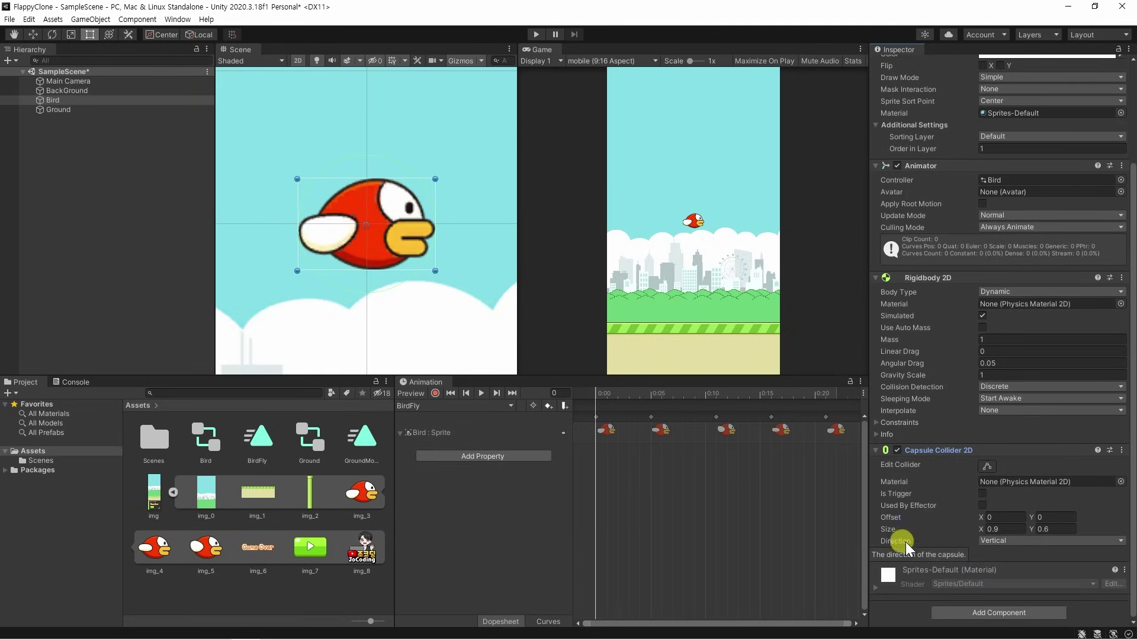
{"action": "left_click", "coordinate": [1018, 539]}
{"action": "left_click", "coordinate": [1022, 564]}
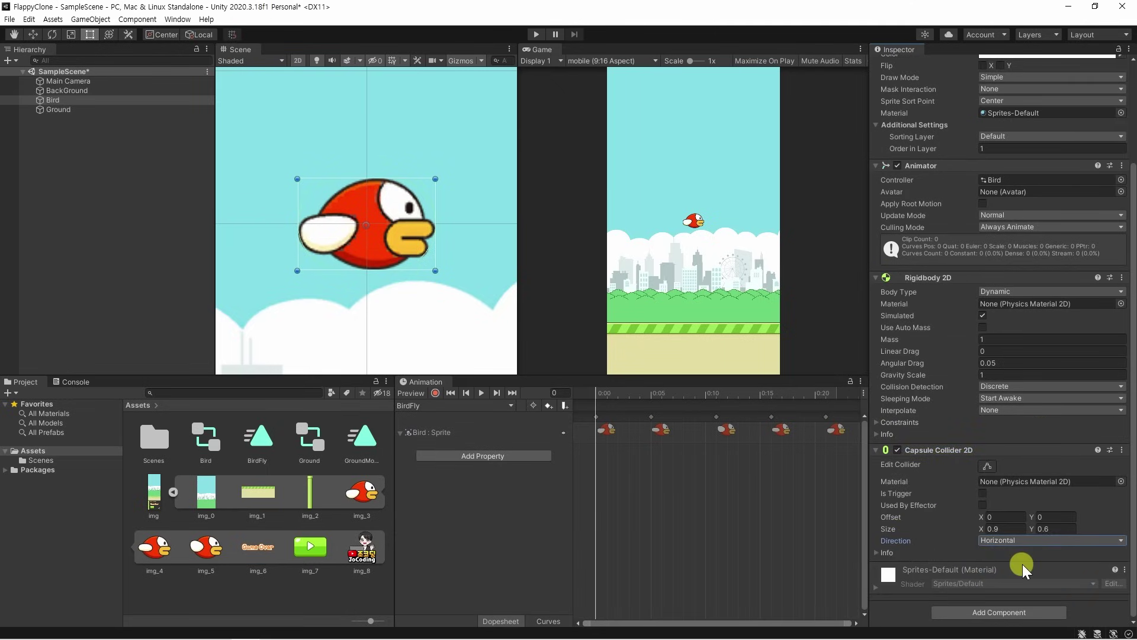
{"action": "left_click", "coordinate": [986, 466]}
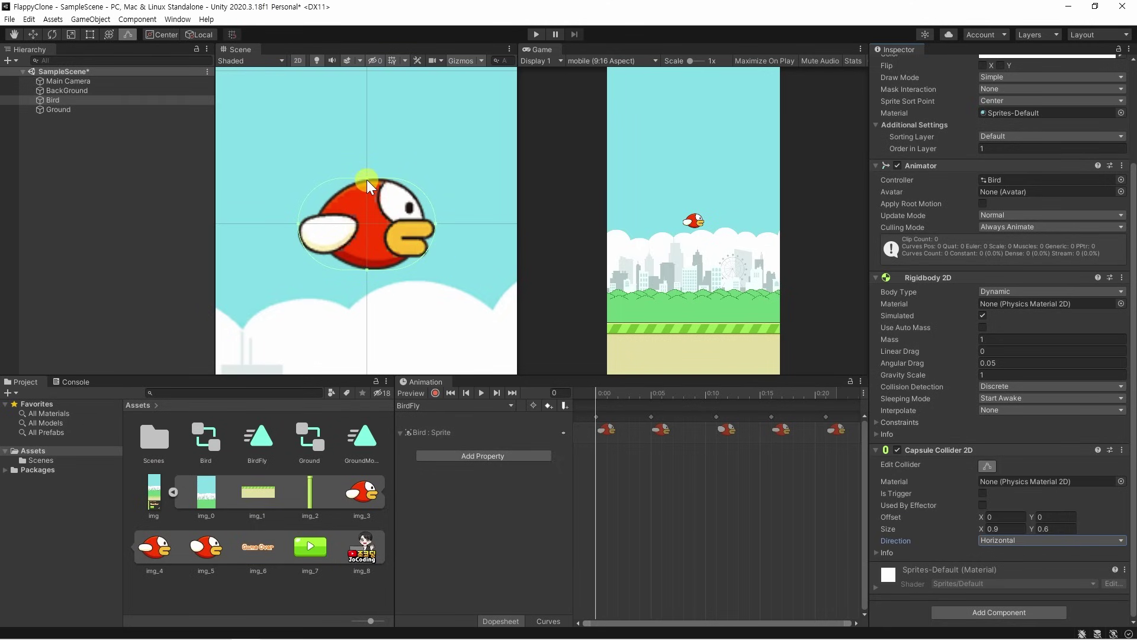
{"action": "mouse_move", "coordinate": [367, 179]}
{"action": "left_mouse_down"}
{"action": "mouse_move", "coordinate": [381, 133]}
{"action": "mouse_move", "coordinate": [378, 179]}
{"action": "left_mouse_up"}
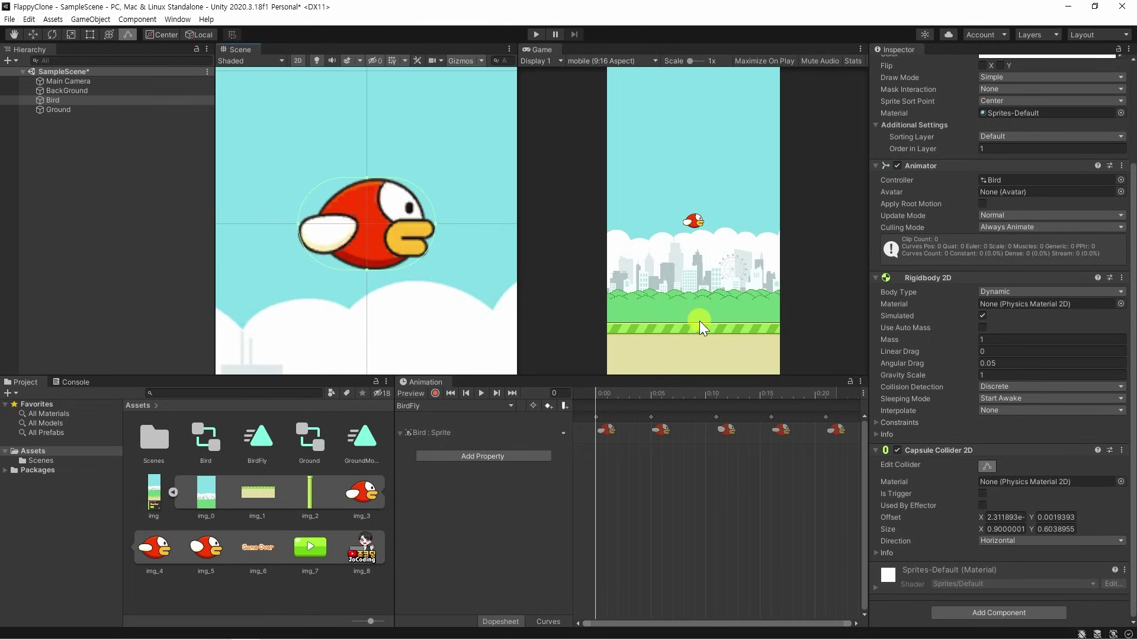
- Add a Box Collider 2D component to the Ground
{"action": "left_click", "coordinate": [58, 110]}
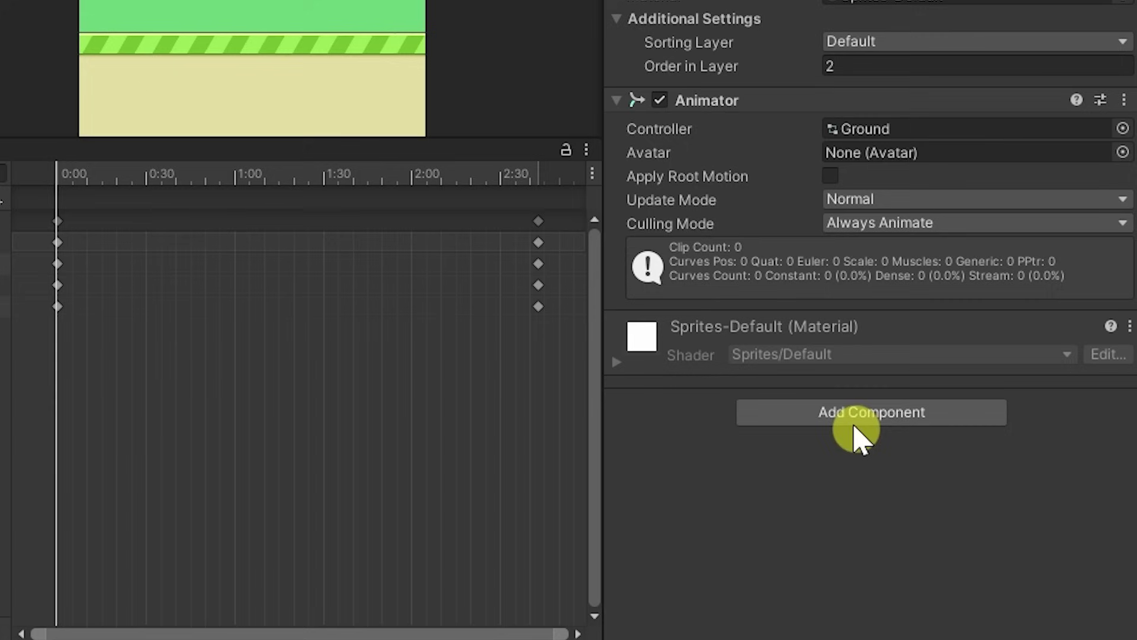
{"action": "left_click", "coordinate": [853, 417]}
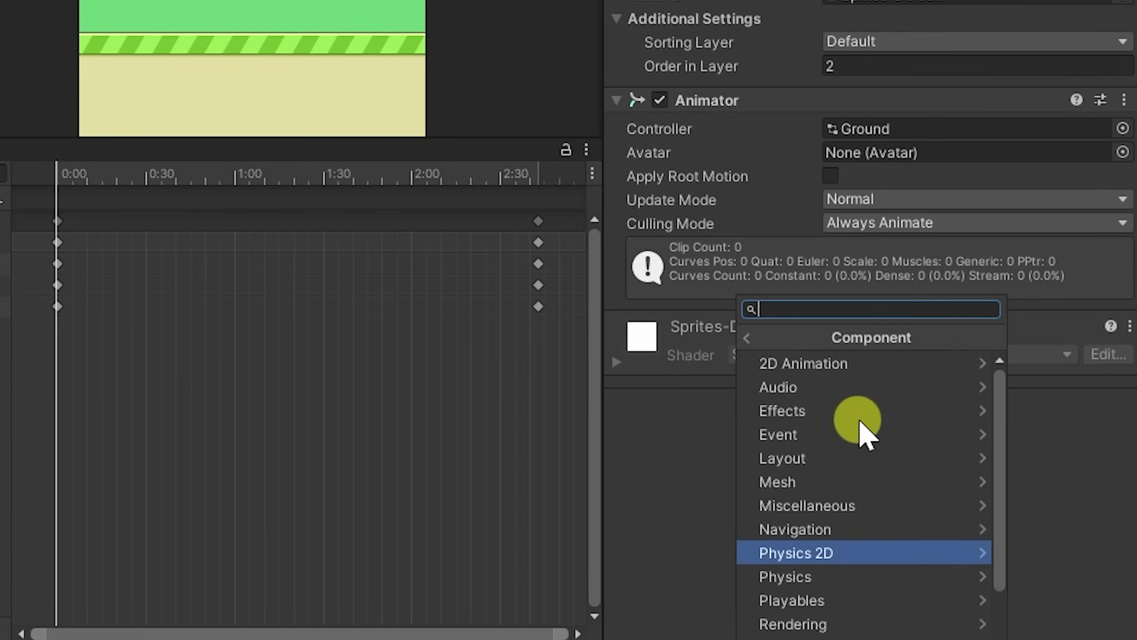
{"action": "left_click", "coordinate": [823, 556]}
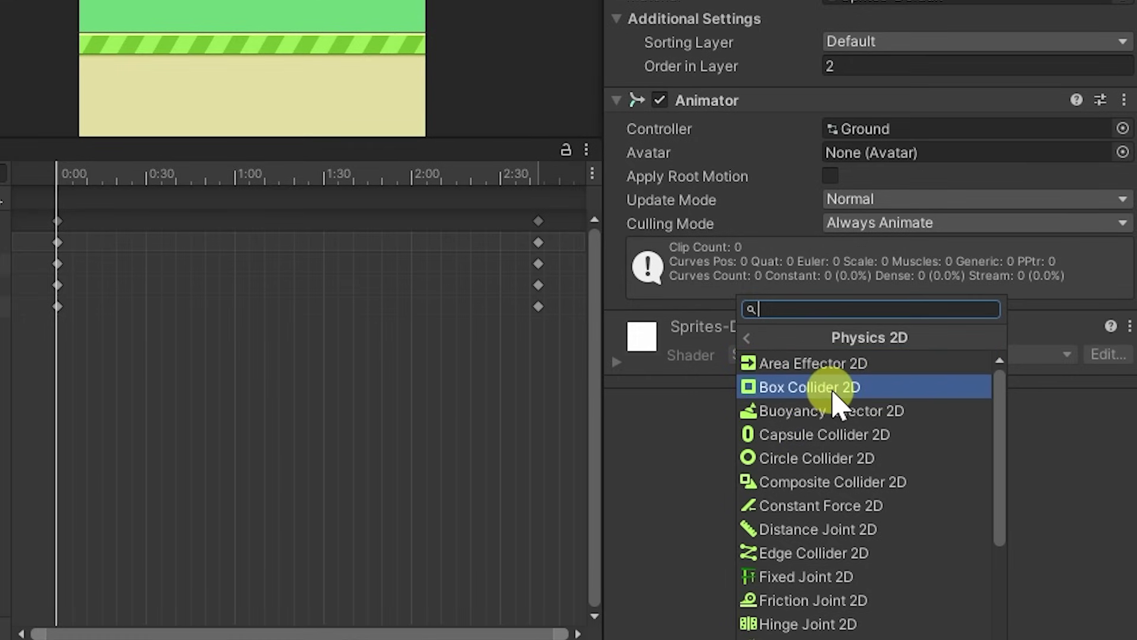
{"action": "left_click", "coordinate": [833, 391]}
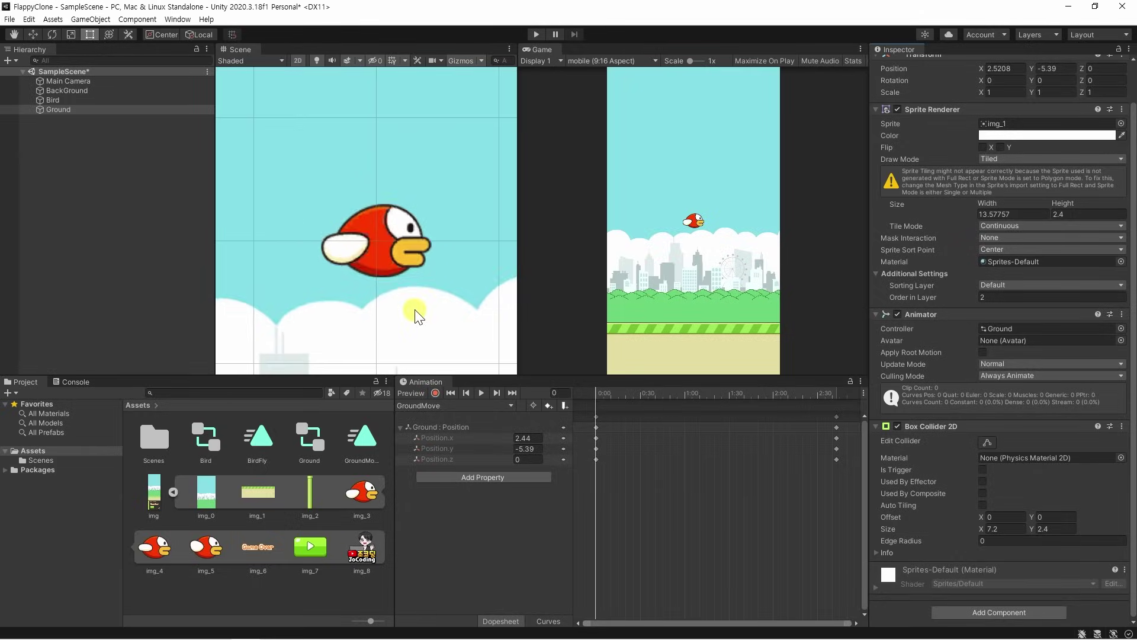
- Enable Auto Tiling on the Ground's Box Collider 2D
{"action": "scroll", "coordinate": [380, 186], "scroll_direction": "down", "scroll_amount": 5}
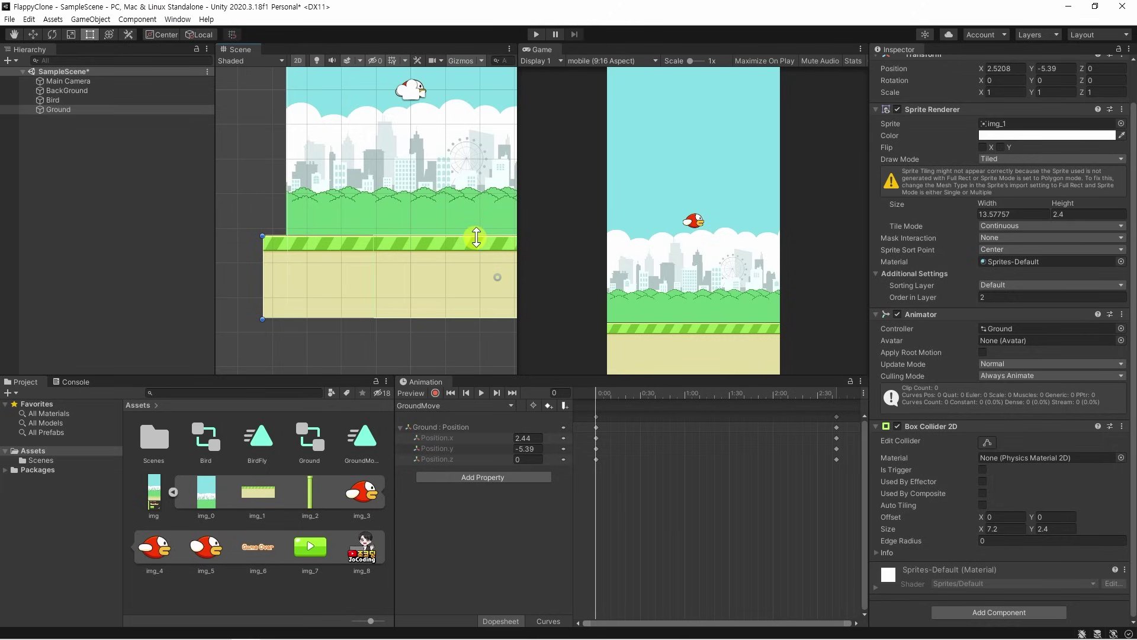
{"action": "scroll", "coordinate": [456, 208], "scroll_direction": "down", "scroll_amount": 4}
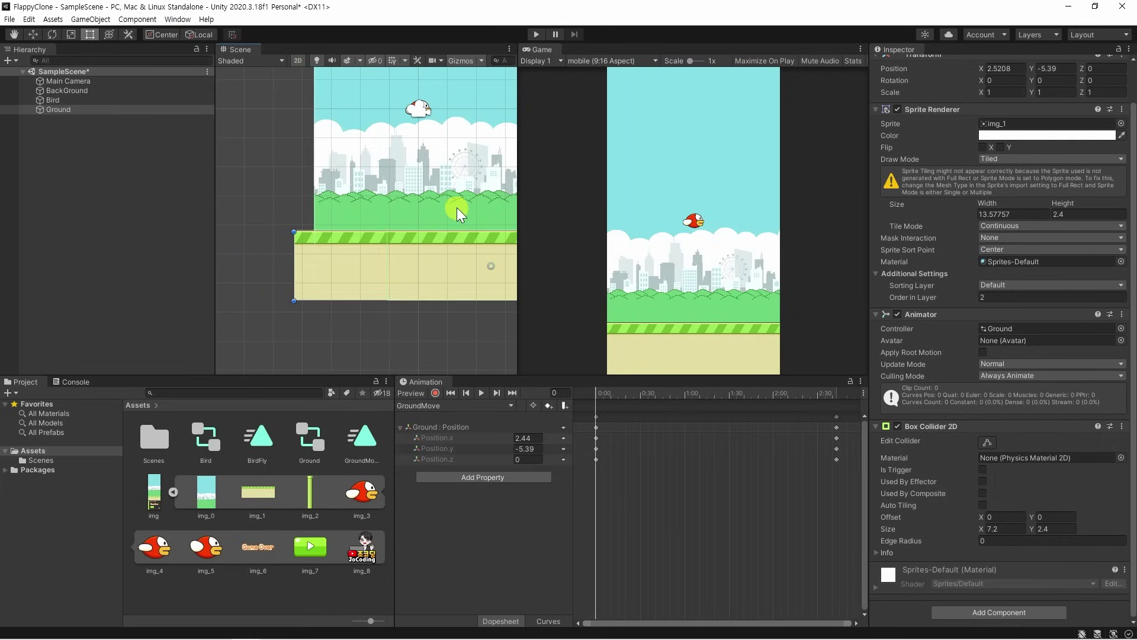
{"action": "middle_click_drag", "start_coordinate": [514, 236], "coordinate": [456, 240]}
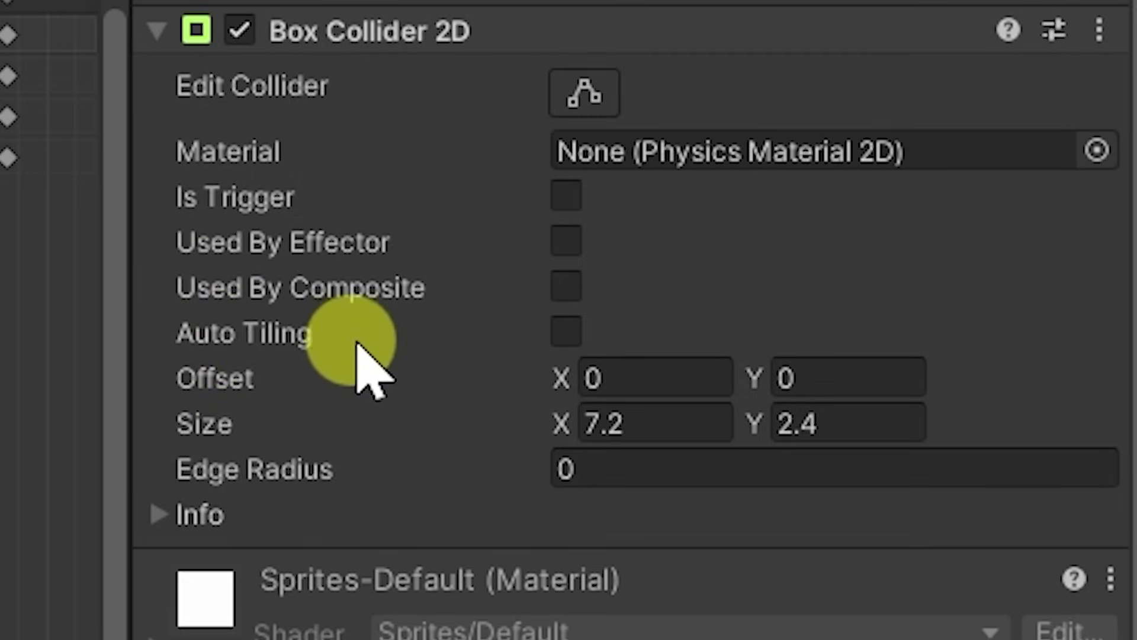
{"action": "left_click", "coordinate": [567, 334]}
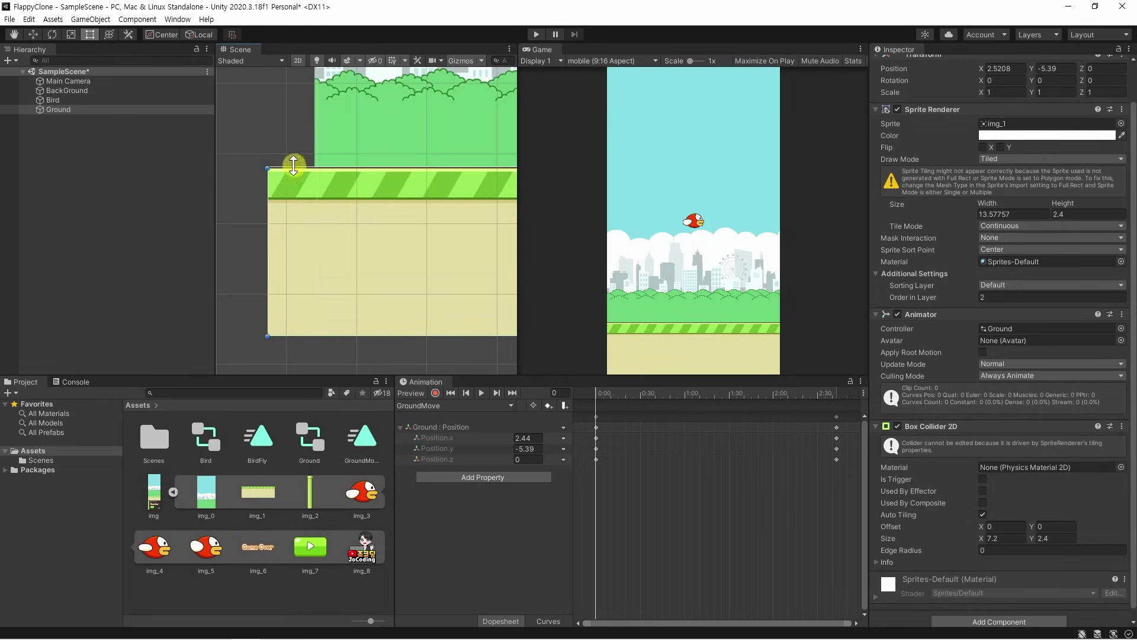
- Save the scene and test-run it to check the Bird's collision with the Ground
{"action": "scroll", "coordinate": [474, 308], "scroll_direction": "down", "scroll_amount": 5}
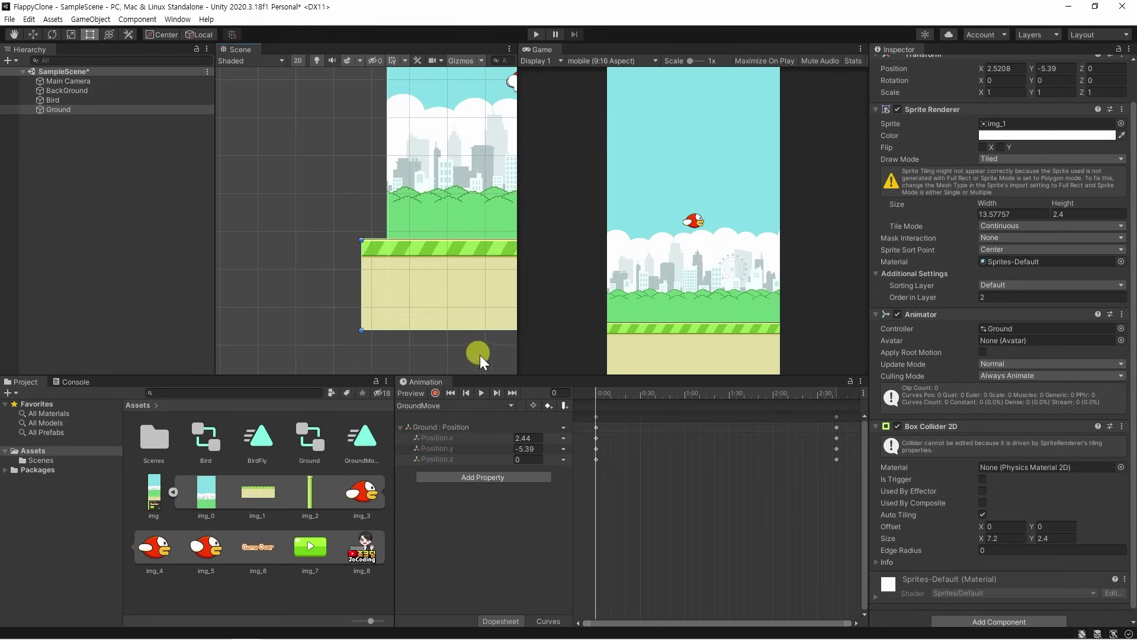
{"action": "middle_click_drag", "start_coordinate": [480, 354], "coordinate": [343, 296]}
{"action": "scroll", "coordinate": [431, 290], "scroll_direction": "down", "scroll_amount": 4}
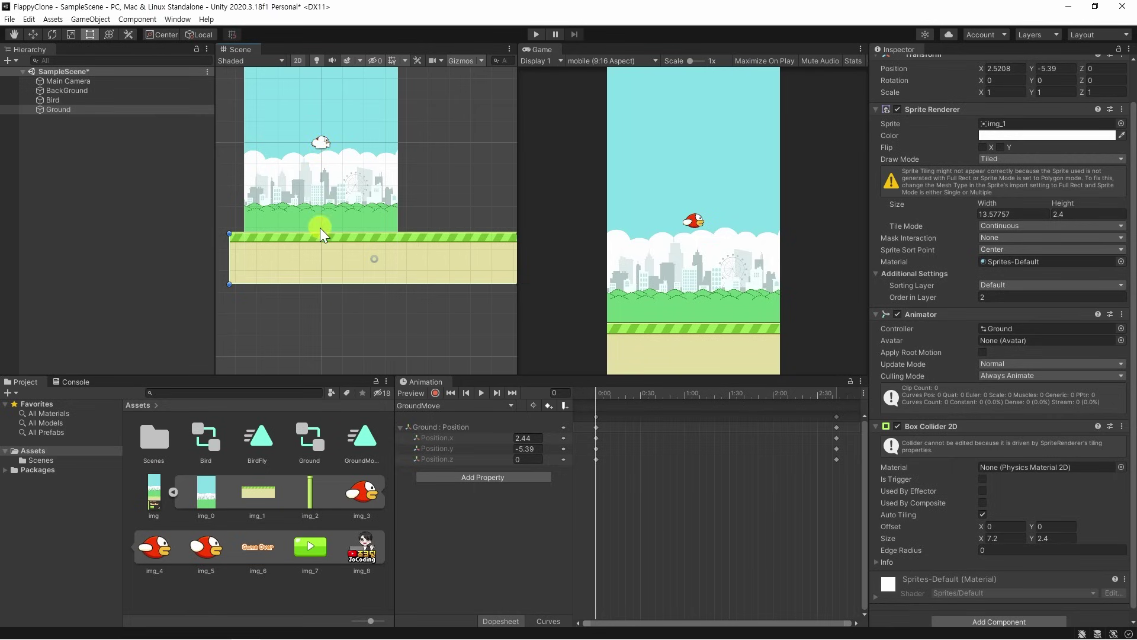
{"action": "scroll", "coordinate": [320, 227], "scroll_direction": "down", "scroll_amount": 3}
{"action": "middle_click_drag", "start_coordinate": [409, 268], "coordinate": [423, 333]}
{"action": "key", "text": "ctrl+s"}
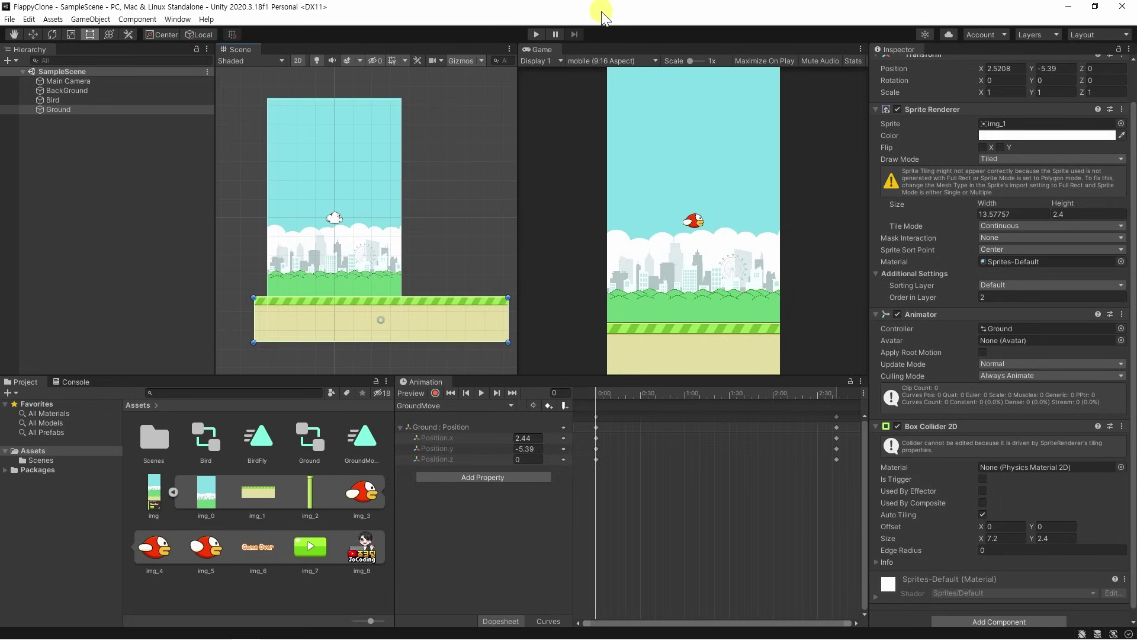
{"action": "left_click", "coordinate": [537, 34]}
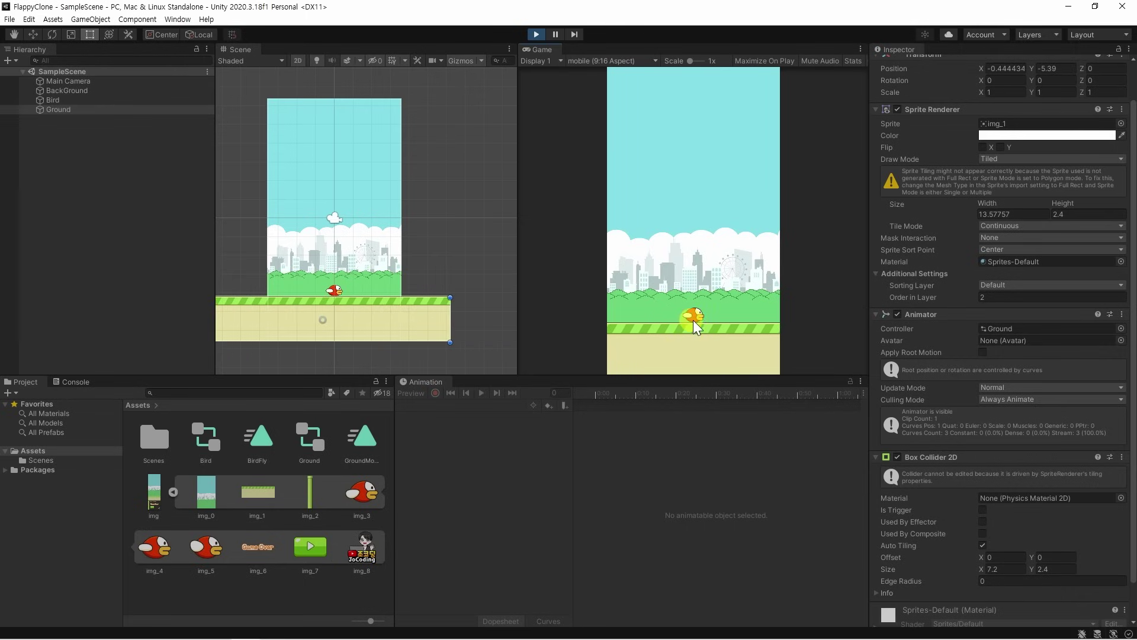
{"action": "left_click", "coordinate": [734, 339]}
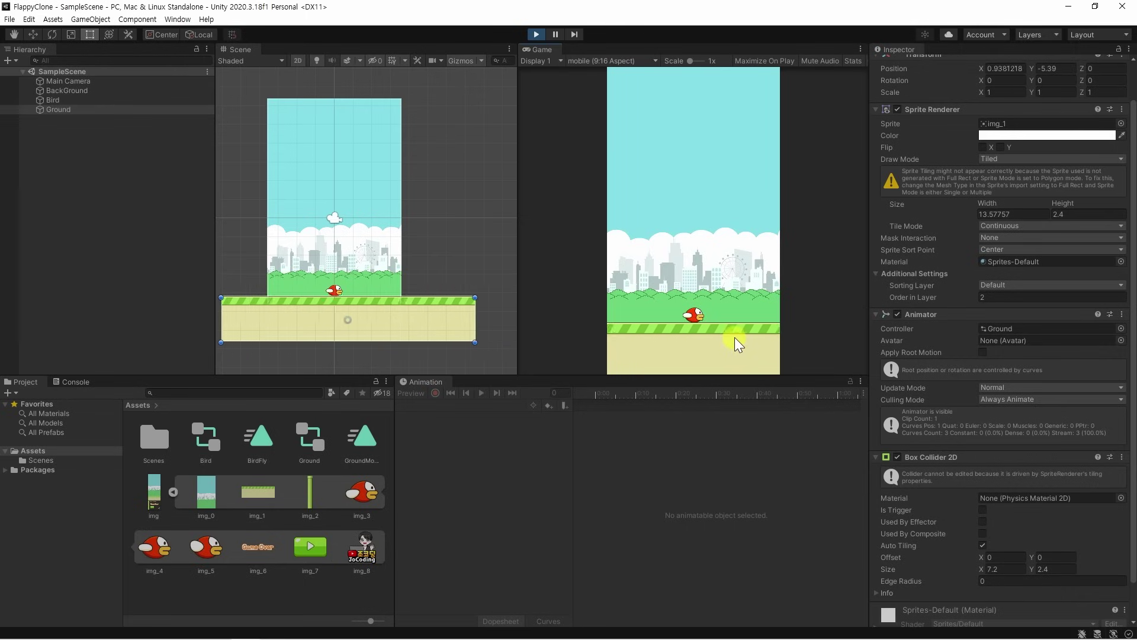
{"action": "key", "text": "ctrl+p"}
{"action": "left_click", "coordinate": [79, 210]}
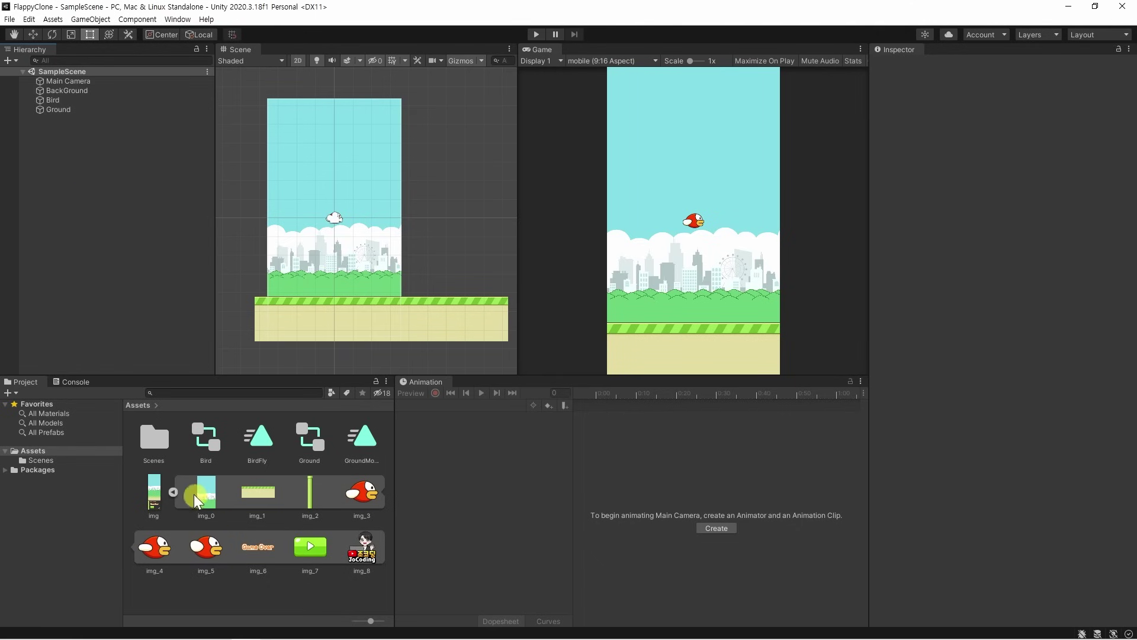
{"action": "left_click", "coordinate": [89, 71]}
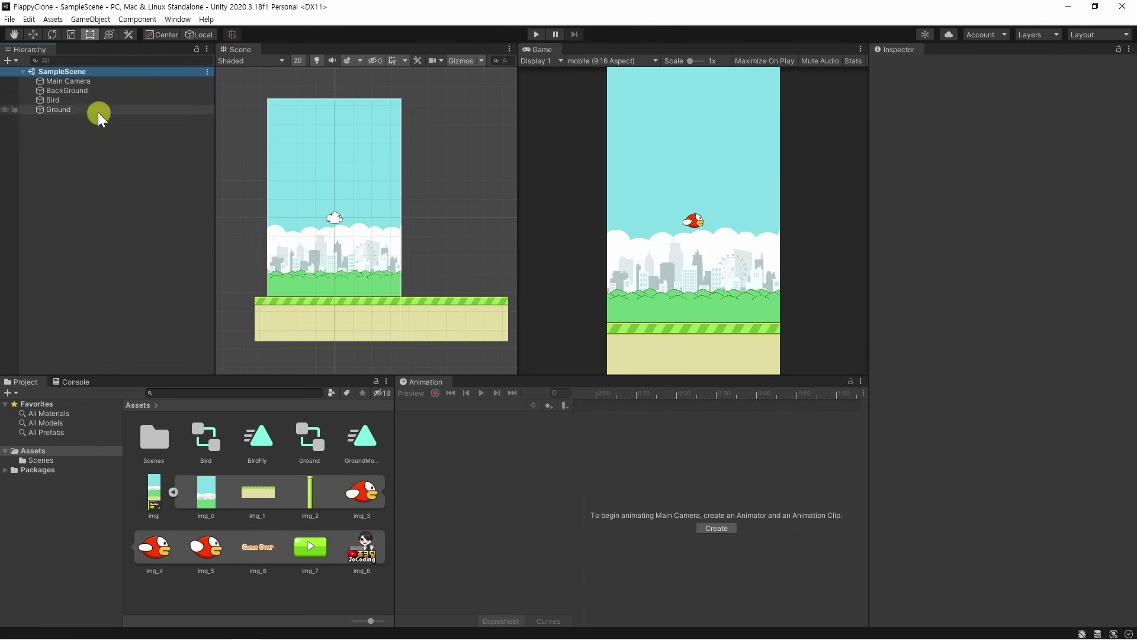
{"action": "left_click", "coordinate": [77, 83]}
{"action": "left_click", "coordinate": [76, 90]}
- Create a new script named BirdJump and add it to the Bird as a component
{"action": "left_click", "coordinate": [76, 100]}
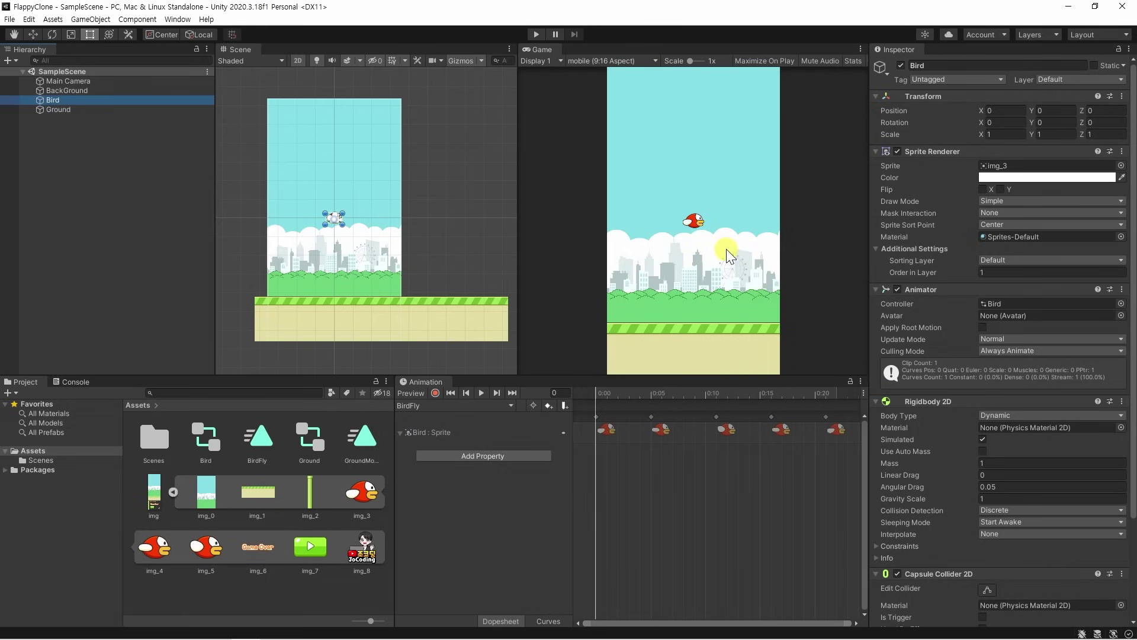
{"action": "scroll", "coordinate": [919, 280], "scroll_direction": "down", "scroll_amount": 5}
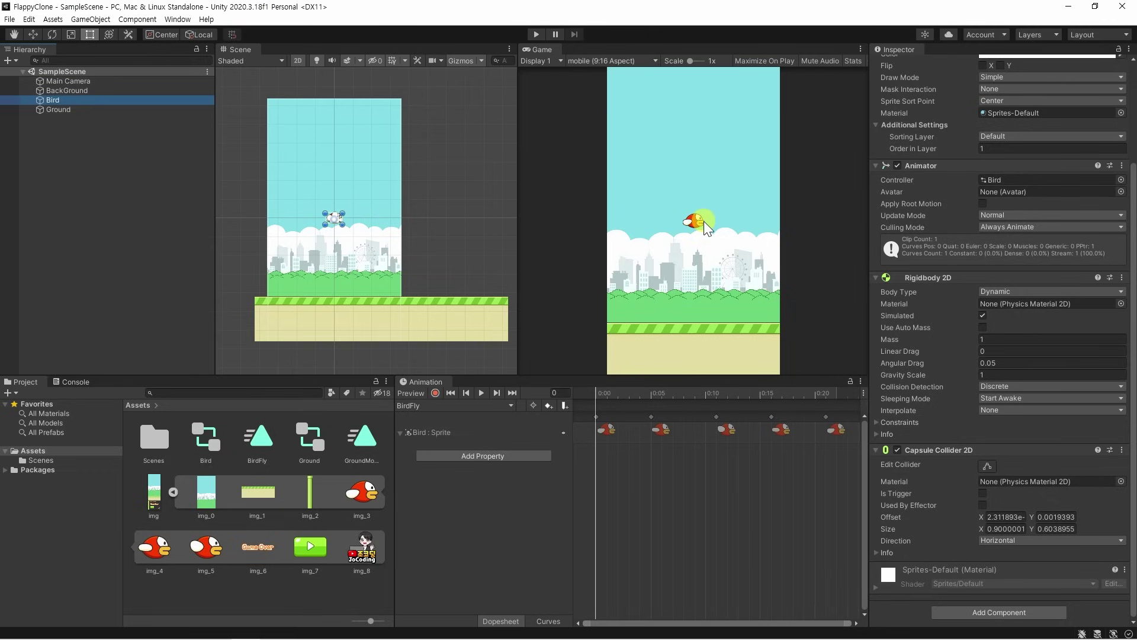
{"action": "left_click", "coordinate": [66, 102]}
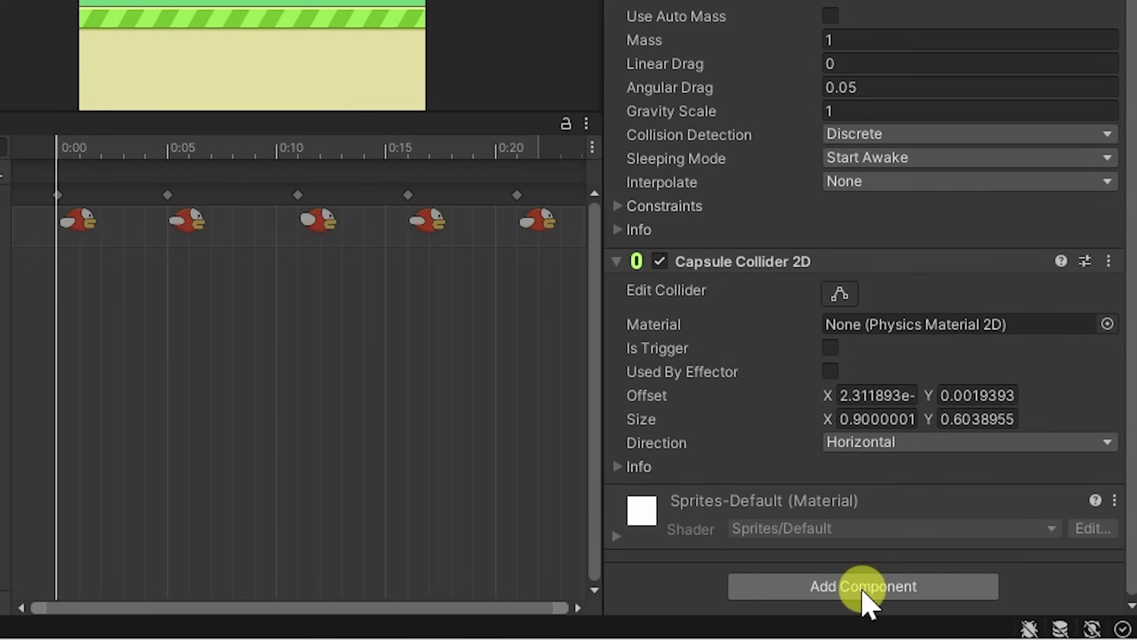
{"action": "left_click", "coordinate": [1001, 616]}
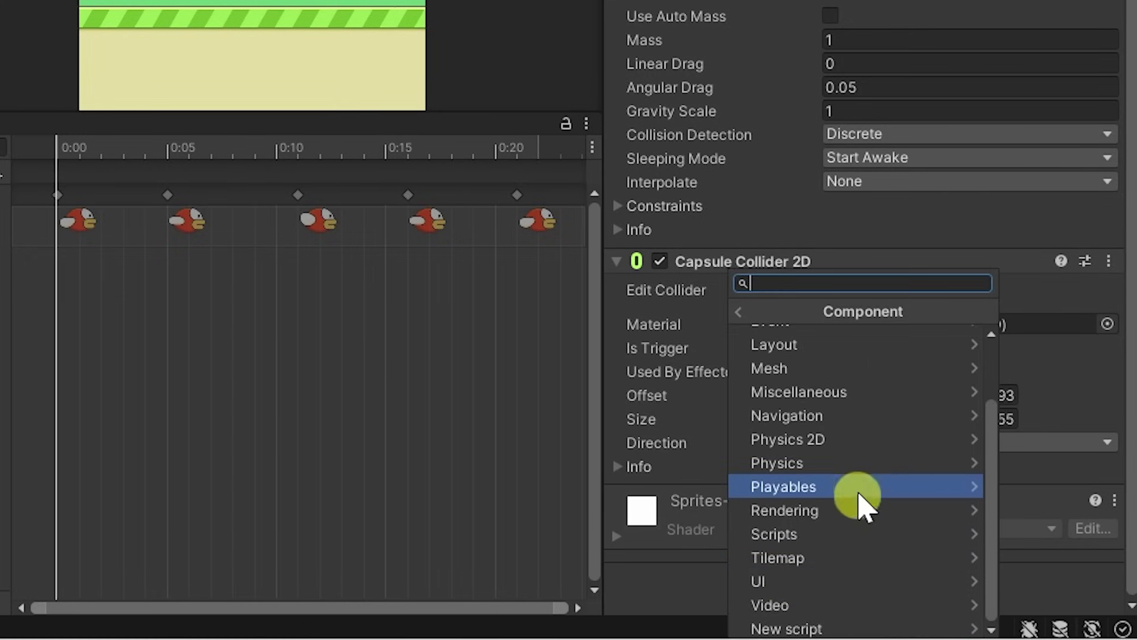
{"action": "scroll", "coordinate": [868, 382], "scroll_direction": "up", "scroll_amount": 3}
{"action": "scroll", "coordinate": [863, 355], "scroll_direction": "down", "scroll_amount": 3}
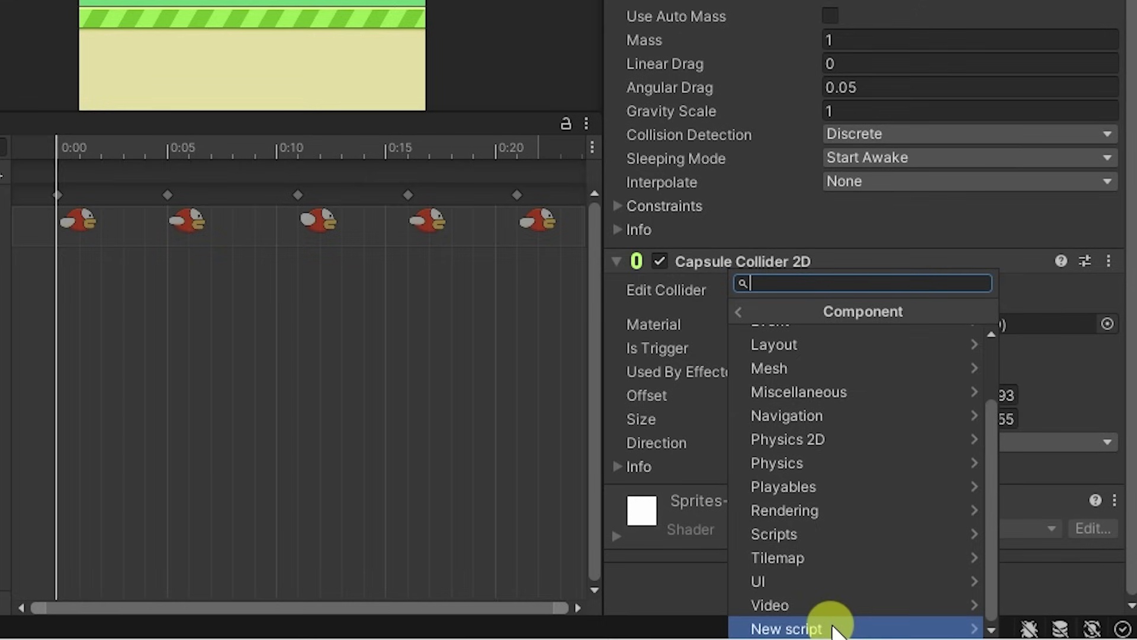
{"action": "left_click", "coordinate": [835, 629]}
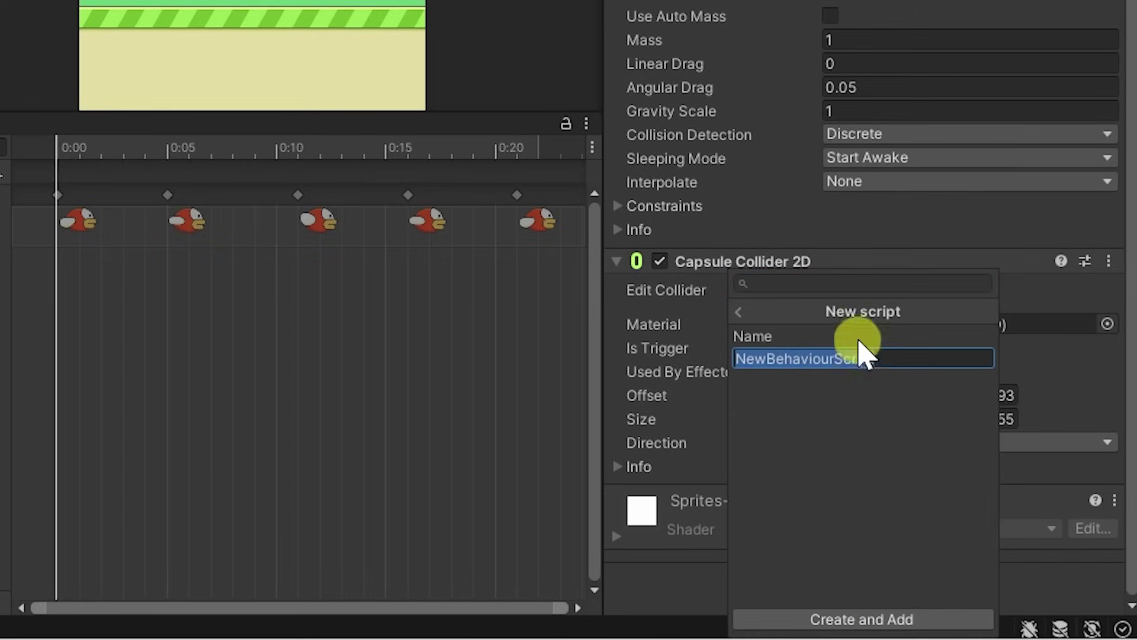
{"action": "left_click", "coordinate": [895, 359]}
{"action": "key", "text": "ctrl+a"}
{"action": "type", "text": "B"}
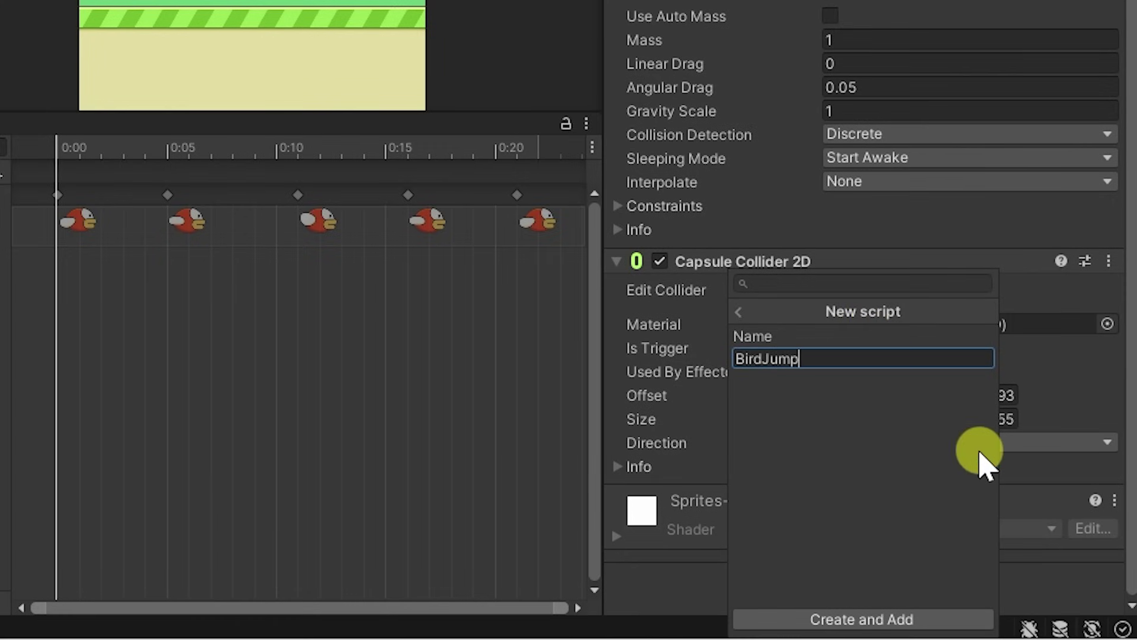
{"action": "type", "text": "irdJump"}
{"action": "left_click_drag", "start_coordinate": [863, 357], "coordinate": [686, 352]}
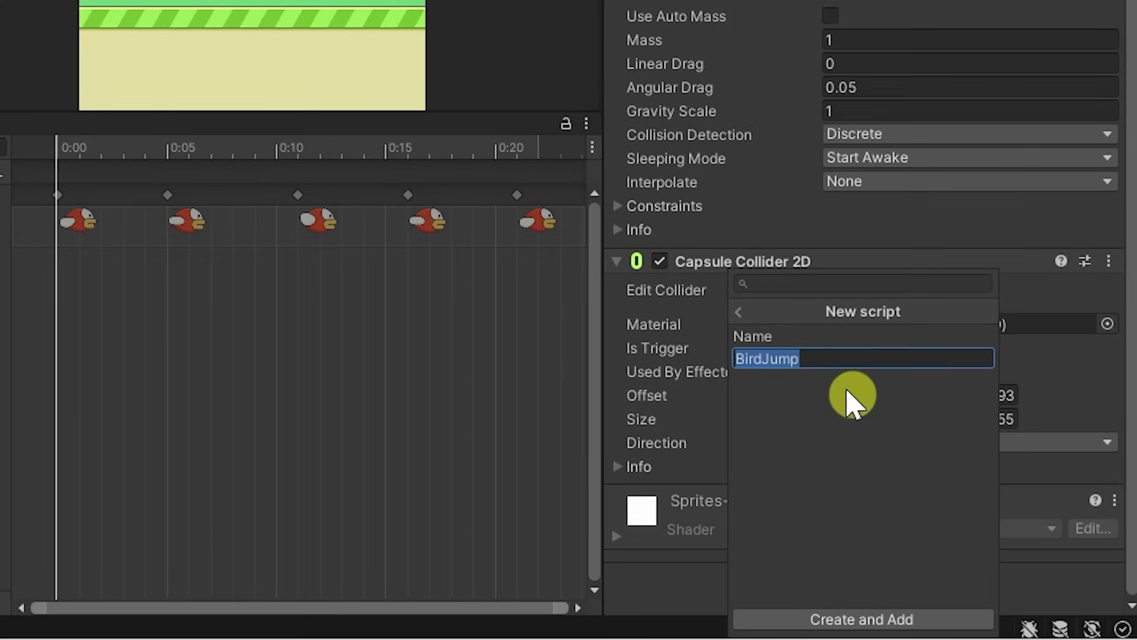
{"action": "left_click", "coordinate": [845, 366]}
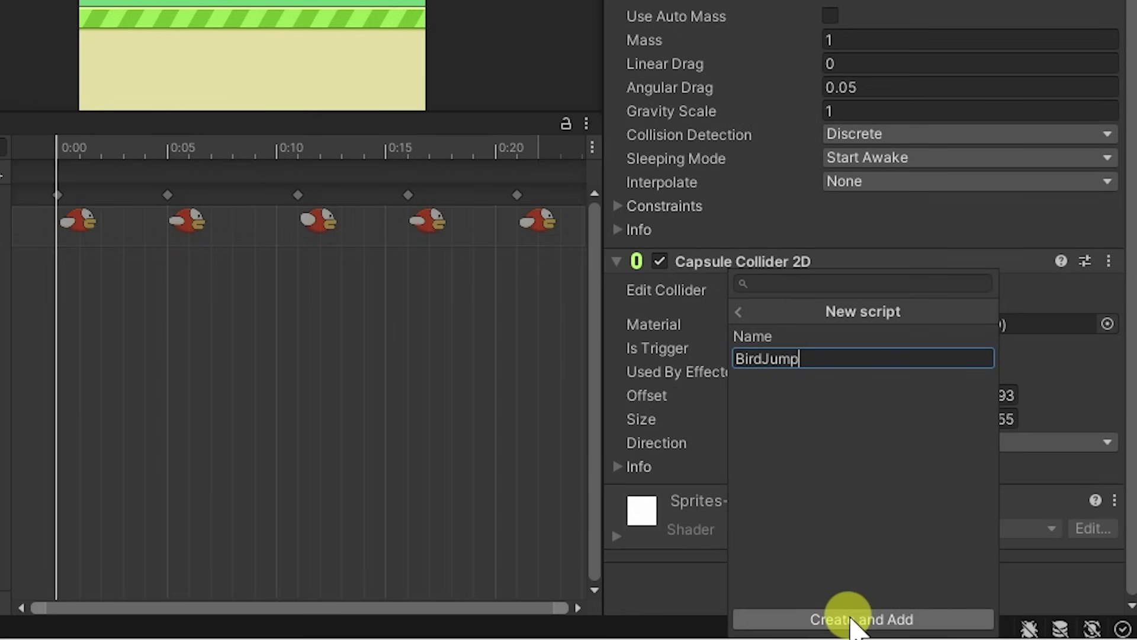
{"action": "left_click", "coordinate": [851, 619]}
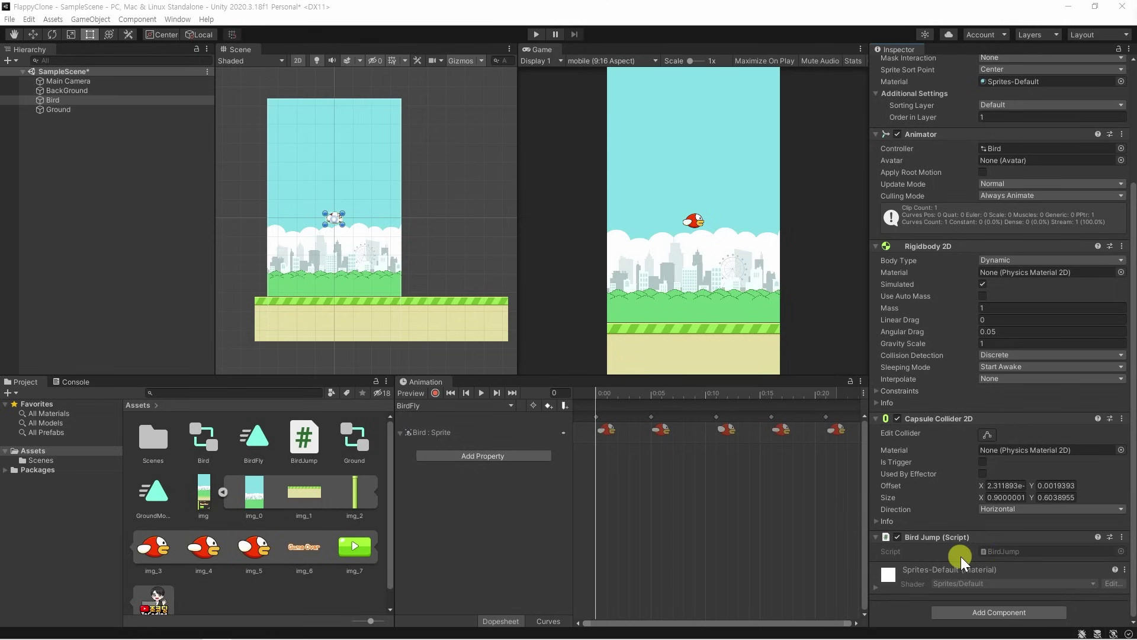
- Open the BirdJump script from the Bird's script component to view its default code
{"action": "left_click", "coordinate": [999, 550]}
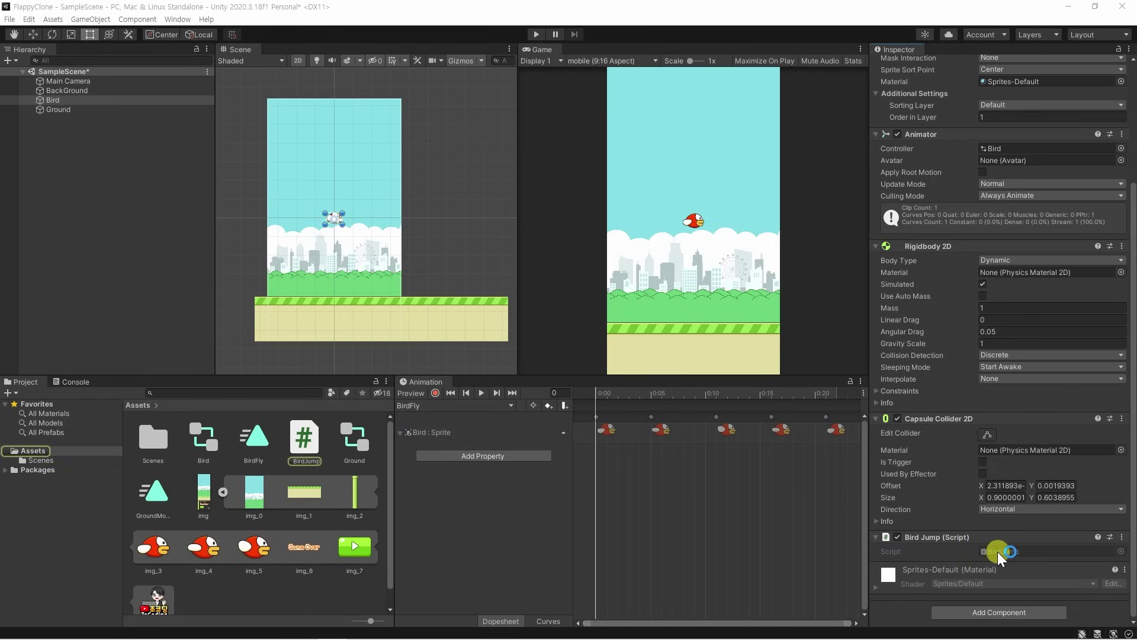
{"action": "double_click", "coordinate": [998, 552]}
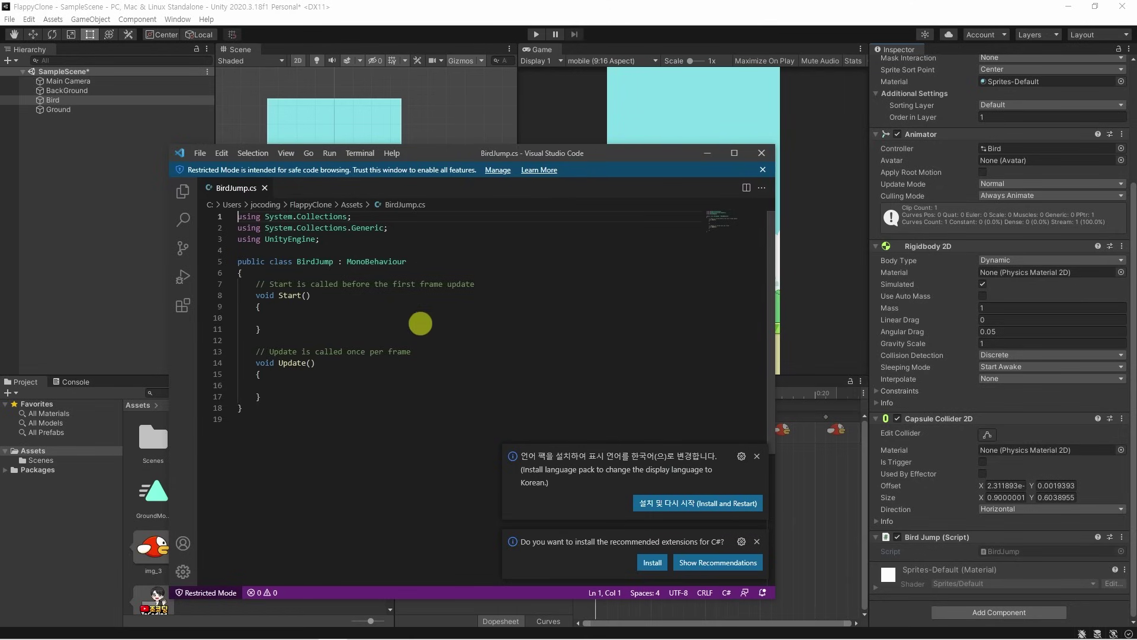
{"action": "left_click_drag", "start_coordinate": [388, 419], "coordinate": [177, 170]}
{"action": "left_click", "coordinate": [405, 298]}
{"action": "left_click", "coordinate": [466, 417]}
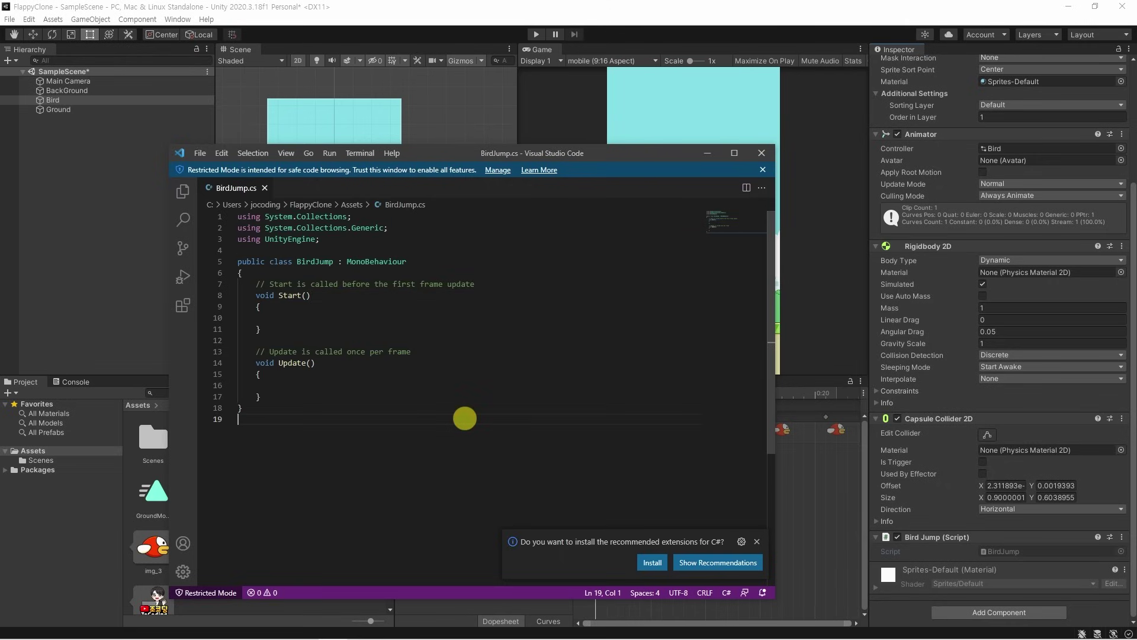
- Set Unity's External Script Editor preference to Visual Studio Code
{"action": "left_click", "coordinate": [148, 7]}
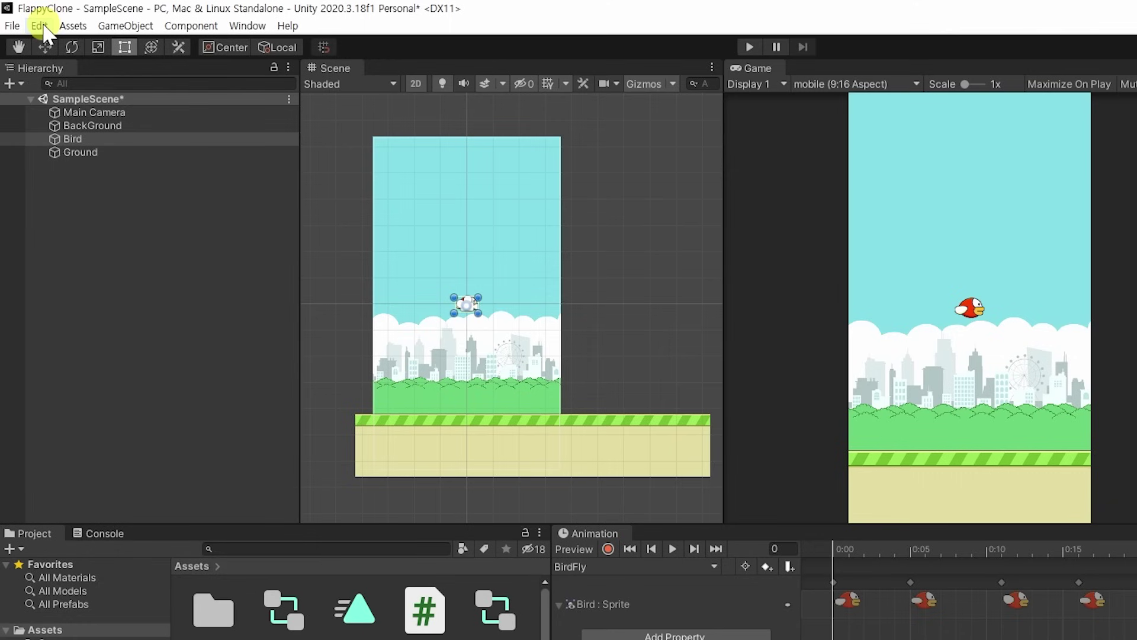
{"action": "left_click", "coordinate": [29, 19]}
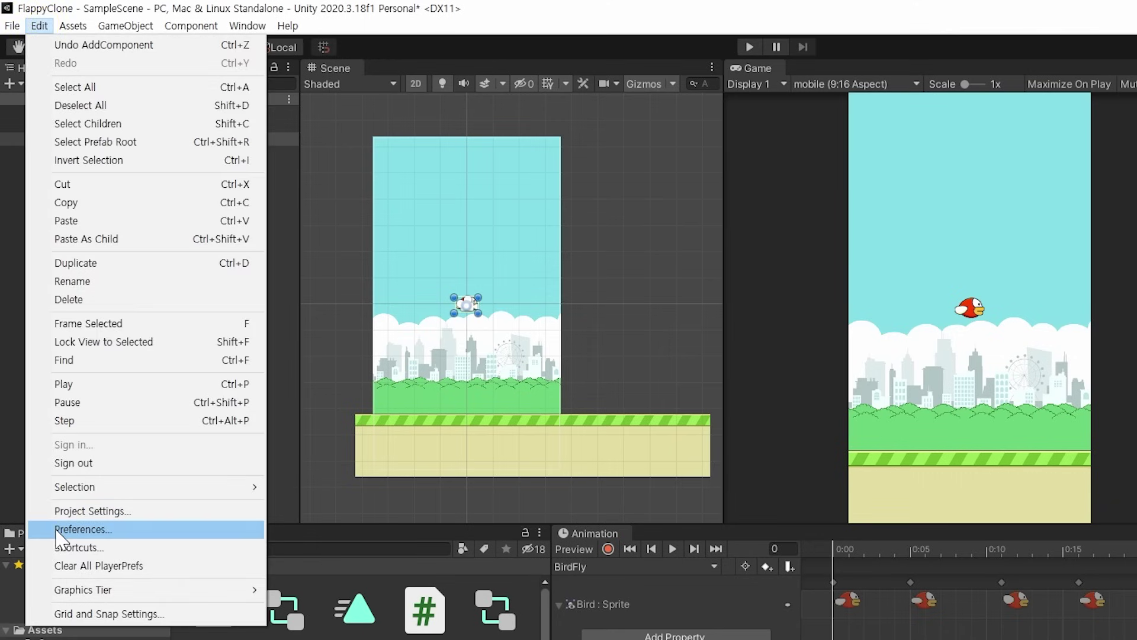
{"action": "left_click", "coordinate": [108, 529]}
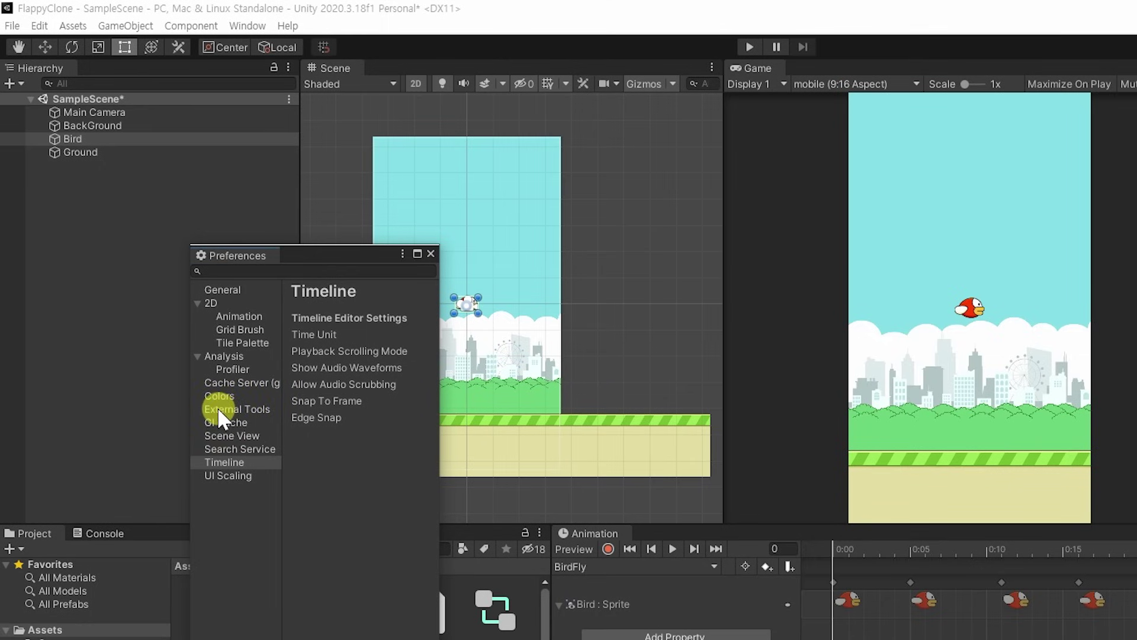
{"action": "left_click", "coordinate": [219, 409]}
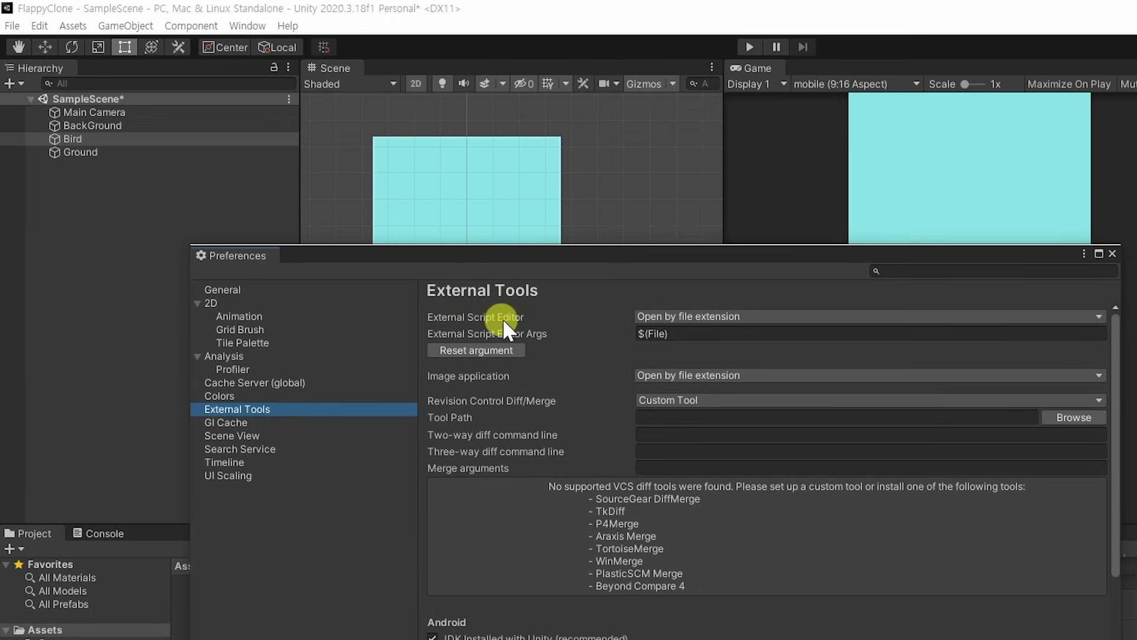
{"action": "left_click", "coordinate": [734, 317]}
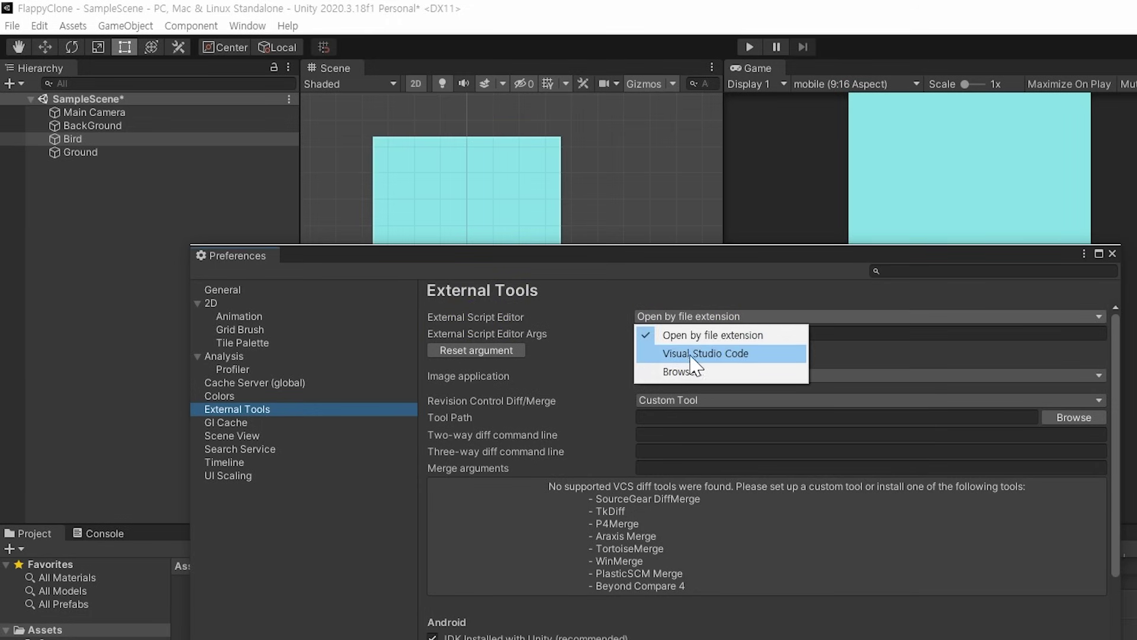
{"action": "left_click", "coordinate": [724, 355]}
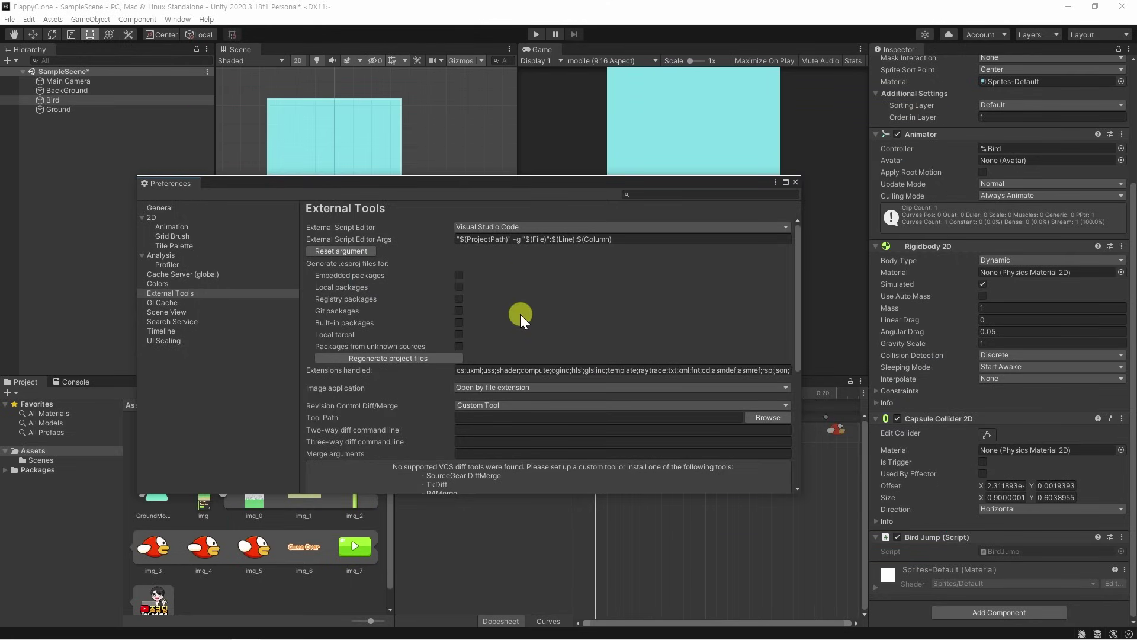
{"action": "left_click", "coordinate": [795, 183]}
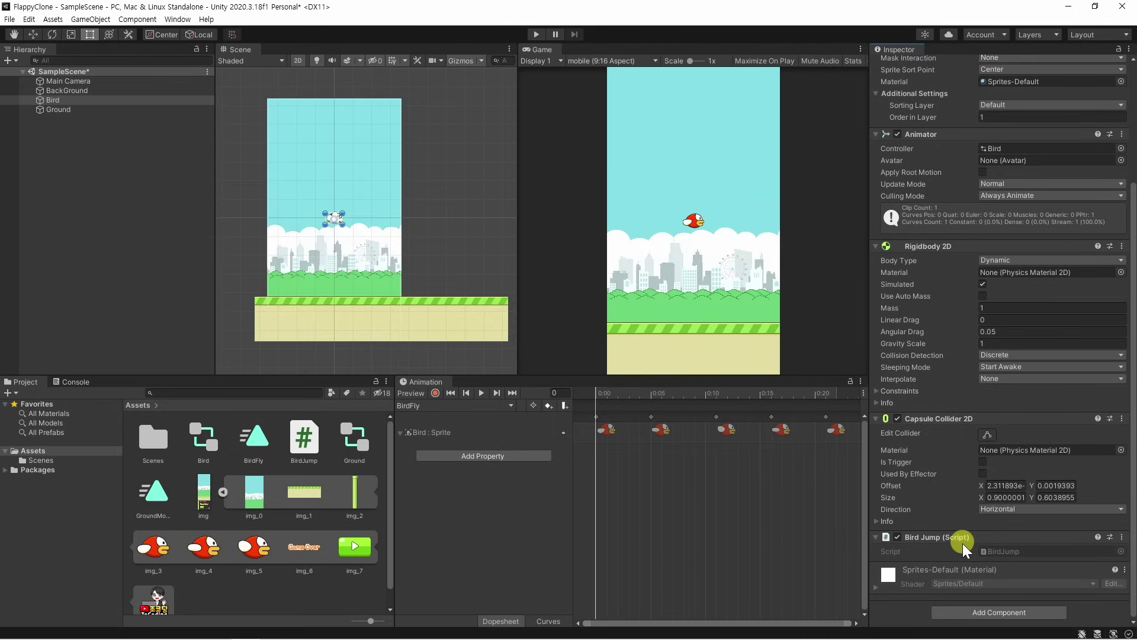
- Reopen the BirdJump script in Visual Studio Code, trust the project folder's authors and maximize the editor window
{"action": "double_click", "coordinate": [1004, 552]}
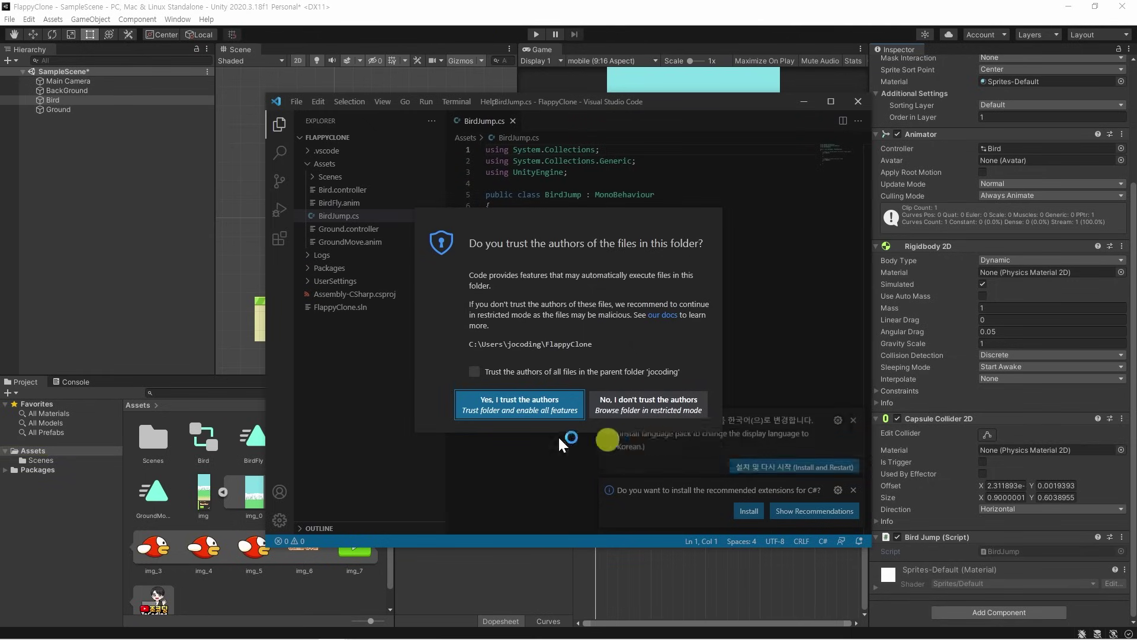
{"action": "left_click", "coordinate": [549, 406]}
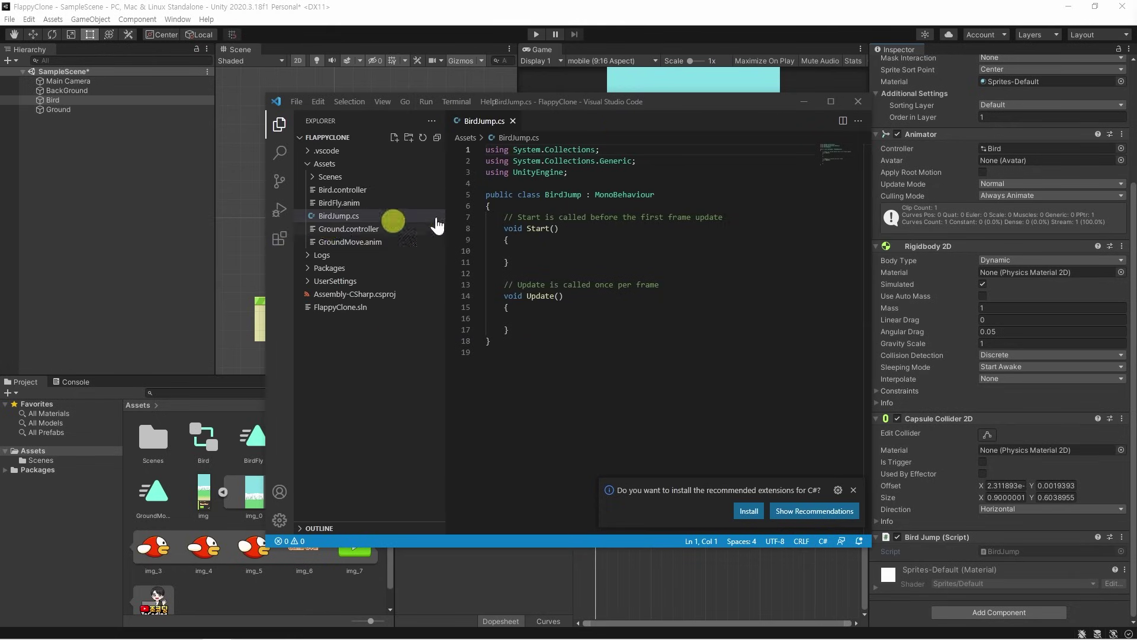
{"action": "double_click", "coordinate": [418, 102]}
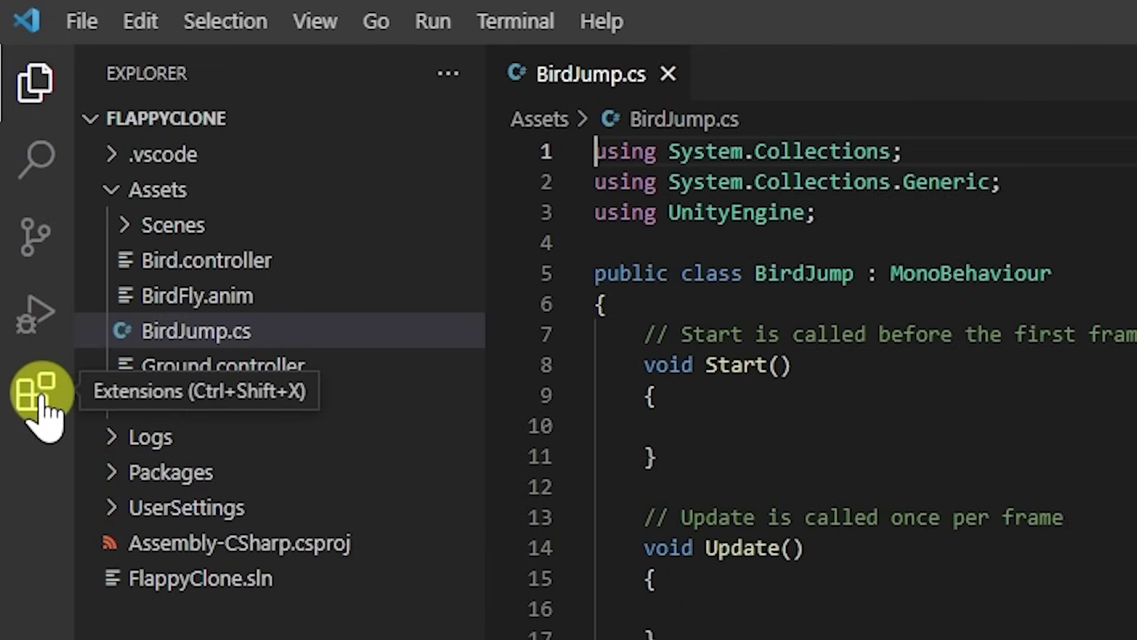
- Search the extension marketplace for C# and install Microsoft's C# extension
{"action": "left_click", "coordinate": [40, 408]}
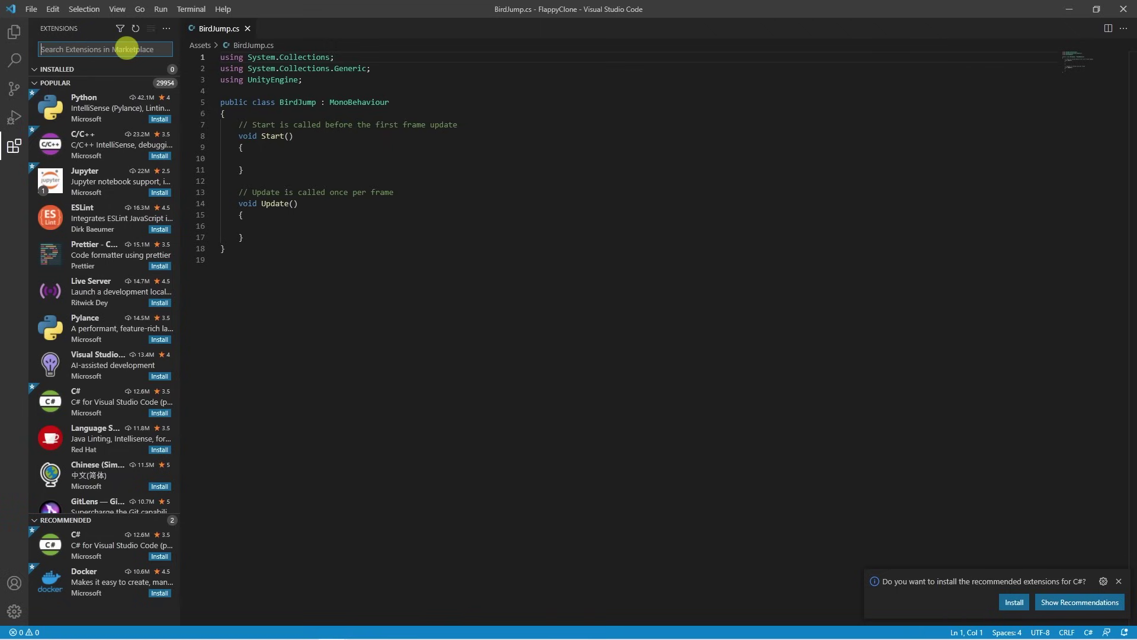
{"action": "type", "text": "C#"}
{"action": "left_click", "coordinate": [107, 82]}
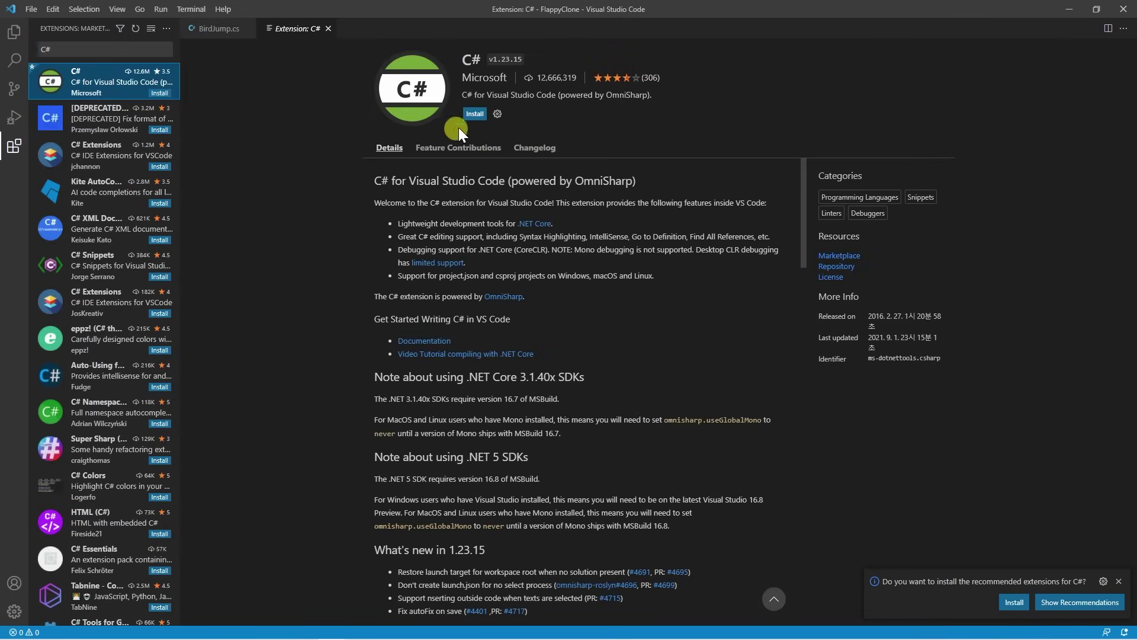
{"action": "left_click", "coordinate": [473, 114]}
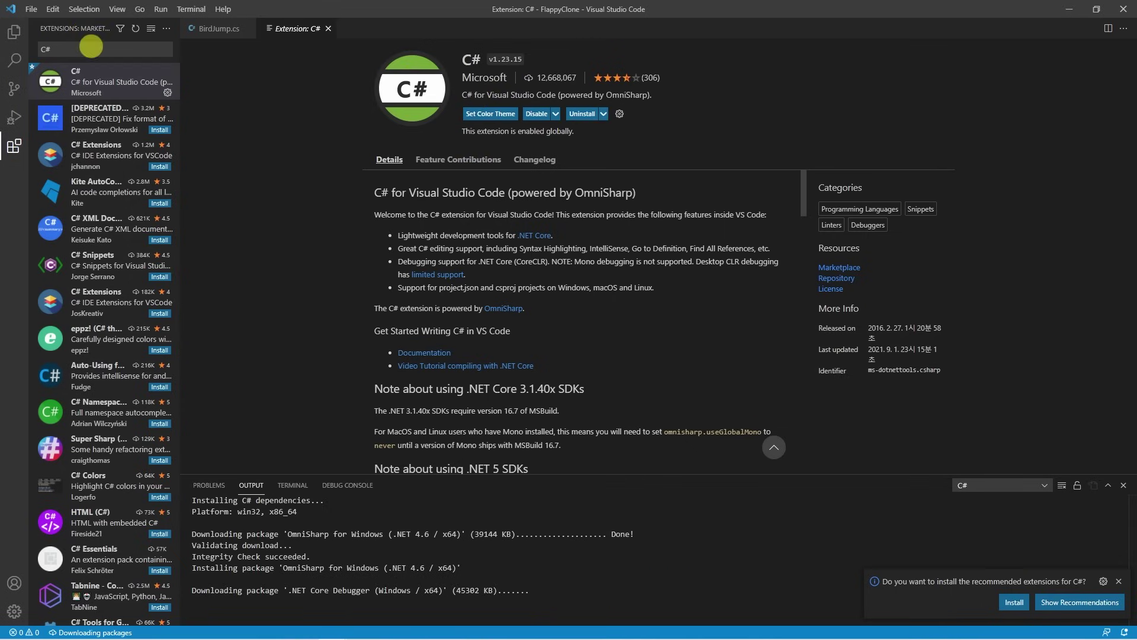
- Search the extension marketplace for Unity and install the Debugger for Unity extension
{"action": "triple_click", "coordinate": [91, 46]}
{"action": "type", "text": "Uni"}
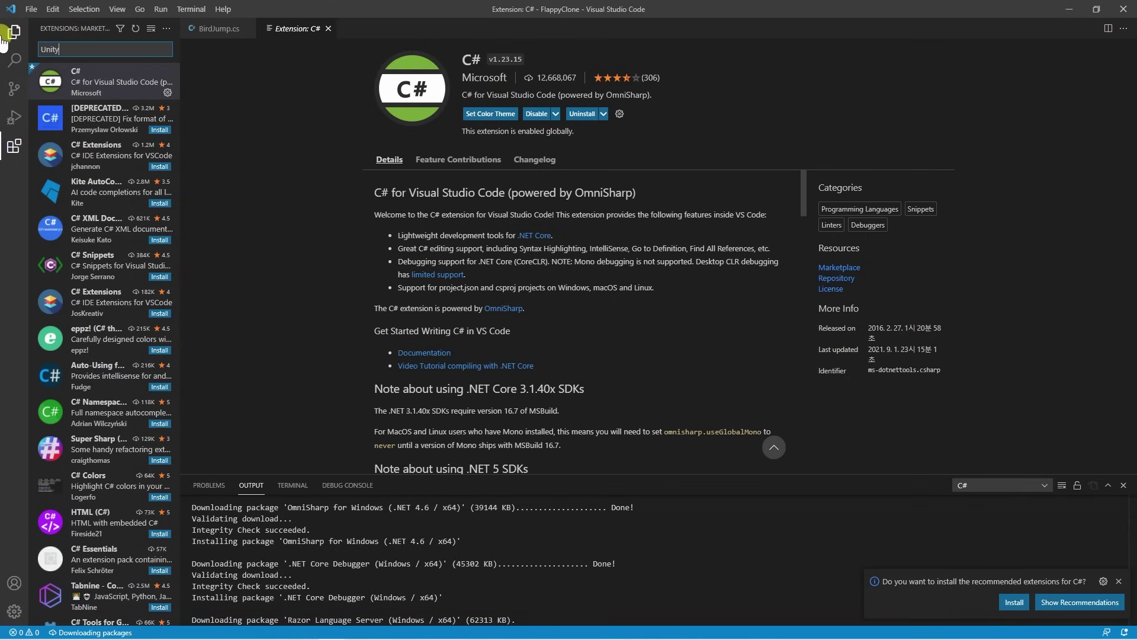
{"action": "type", "text": "ty"}
{"action": "left_click", "coordinate": [114, 90]}
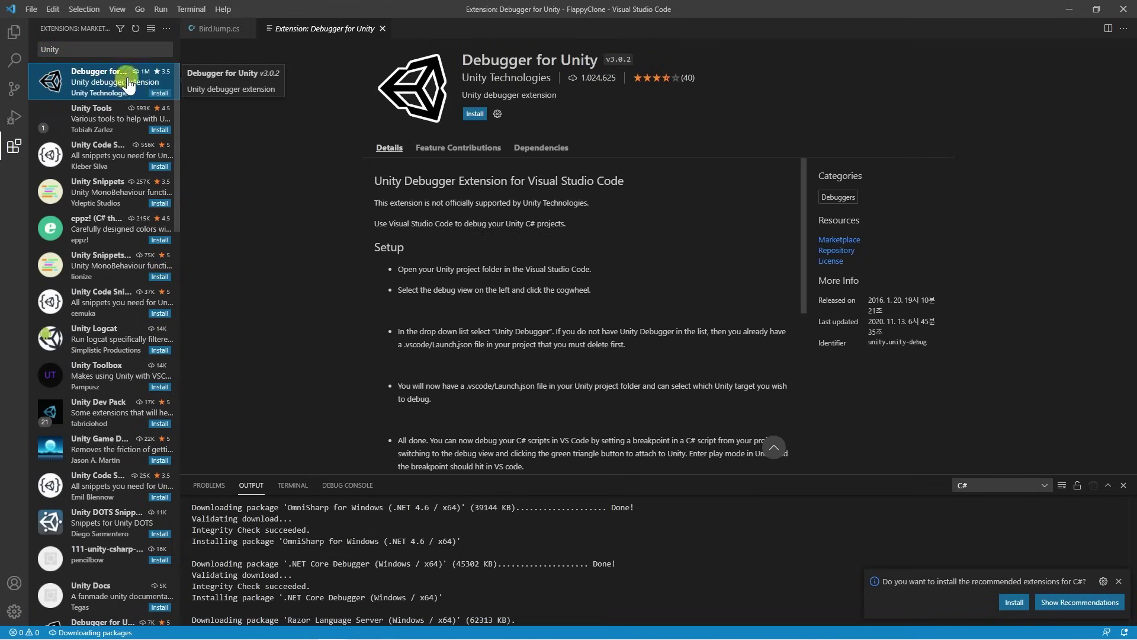
{"action": "left_click", "coordinate": [474, 113]}
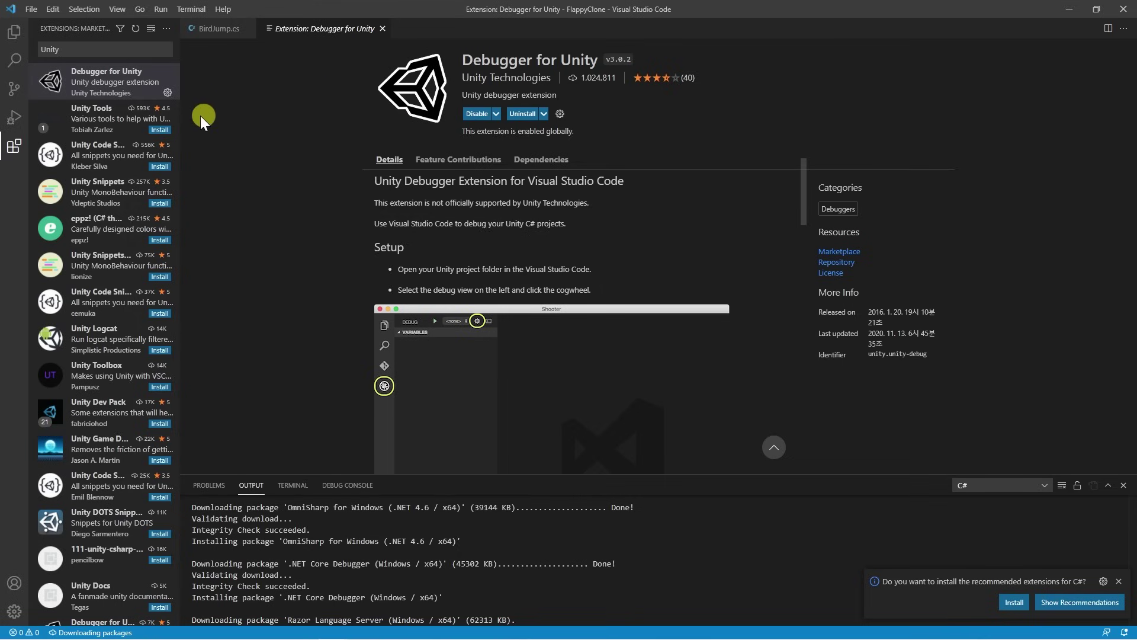
- Install the Unity Tools and Unity Code Snippets extensions
{"action": "left_click", "coordinate": [98, 126]}
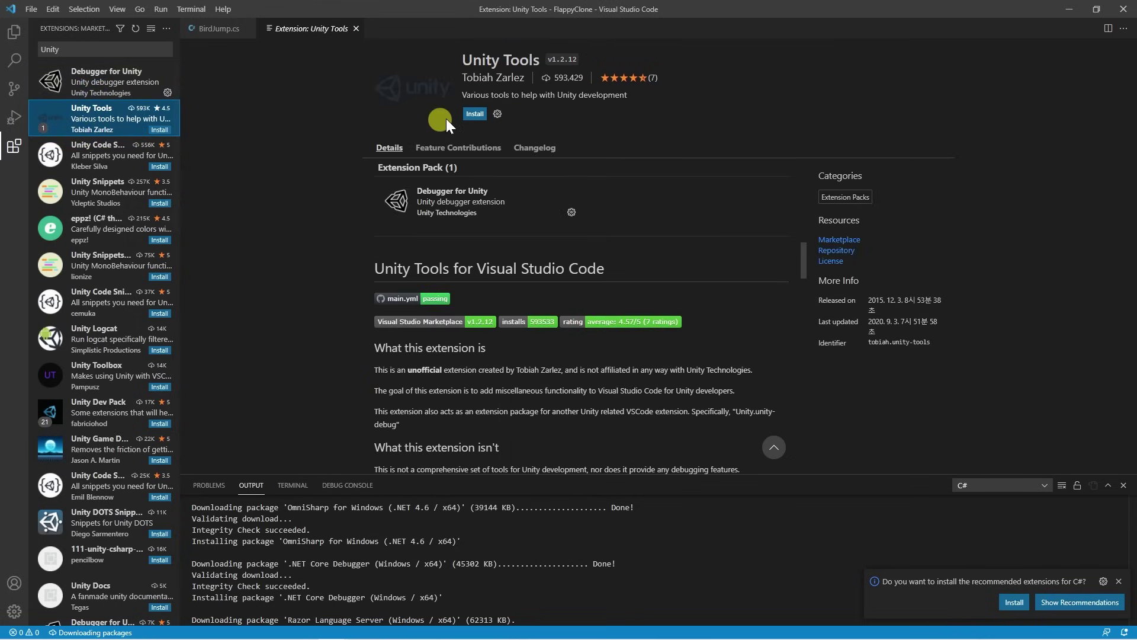
{"action": "left_click", "coordinate": [477, 113]}
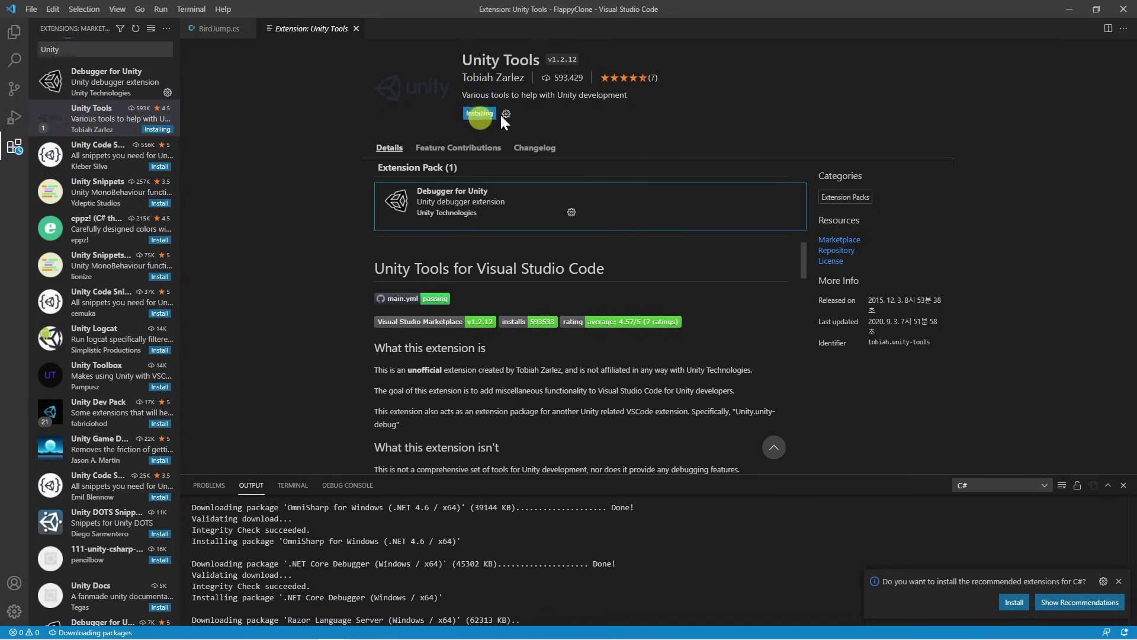
{"action": "left_click", "coordinate": [107, 161]}
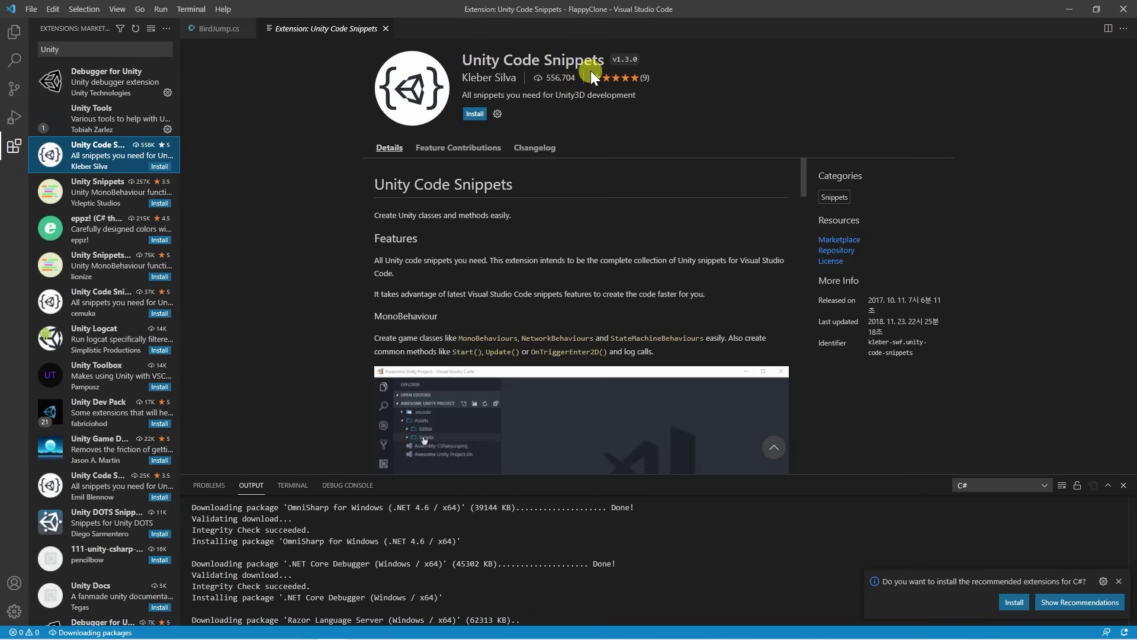
{"action": "left_click", "coordinate": [474, 113]}
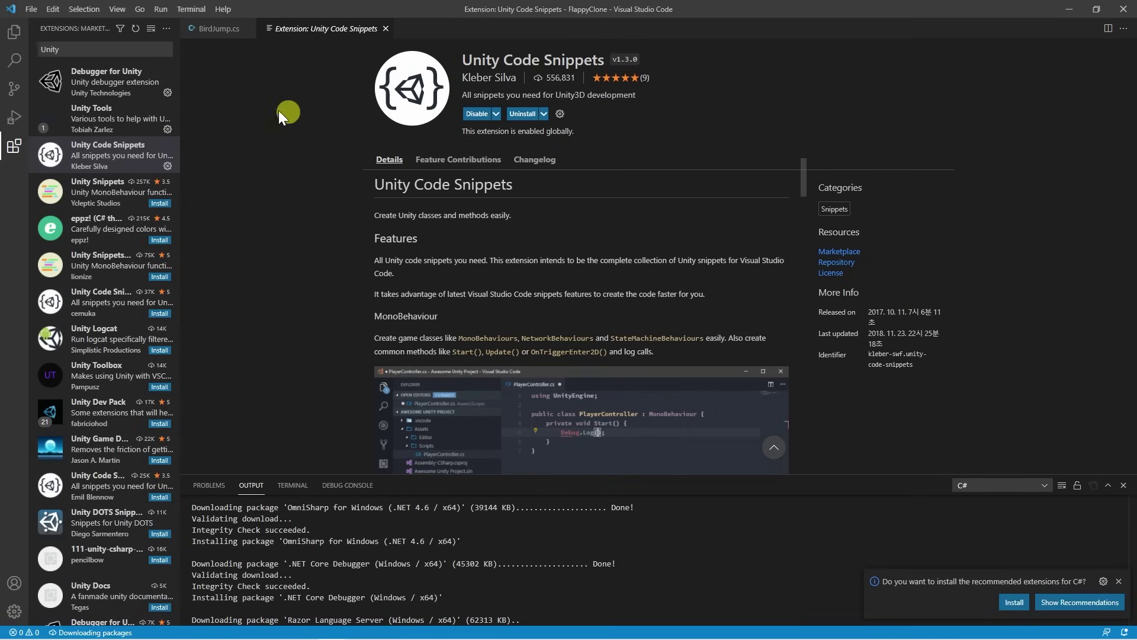
- Close the Unity Code Snippets details page and return to the project's file explorer with BirdJump.cs open
{"action": "left_click", "coordinate": [137, 83]}
{"action": "left_click", "coordinate": [131, 135]}
{"action": "left_click", "coordinate": [131, 142]}
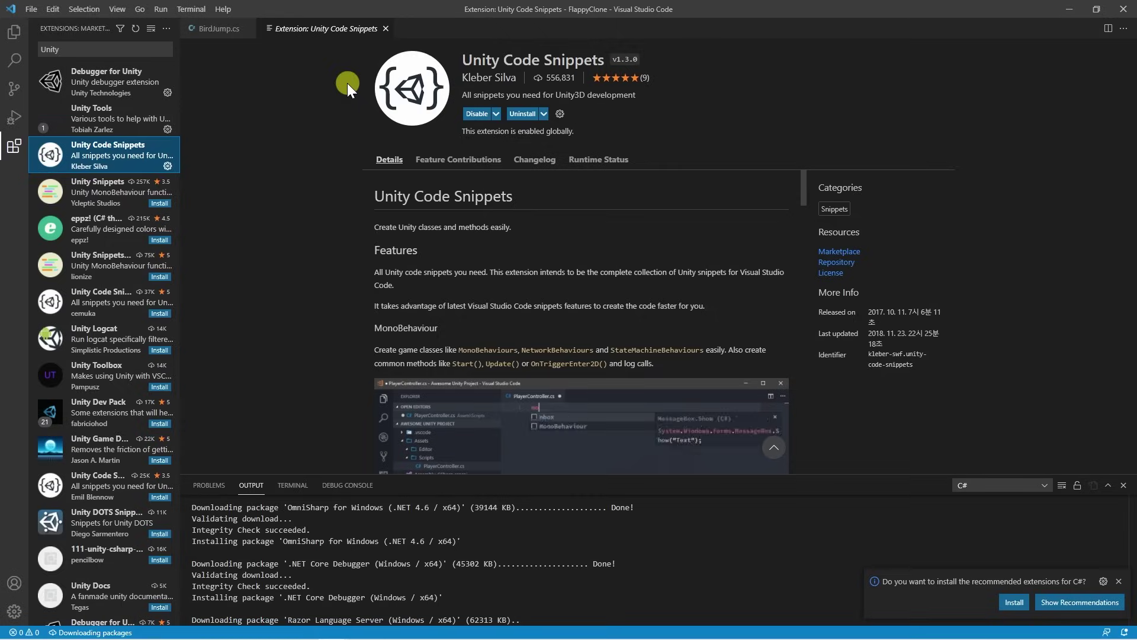
{"action": "left_click", "coordinate": [386, 28]}
{"action": "left_click", "coordinate": [14, 31]}
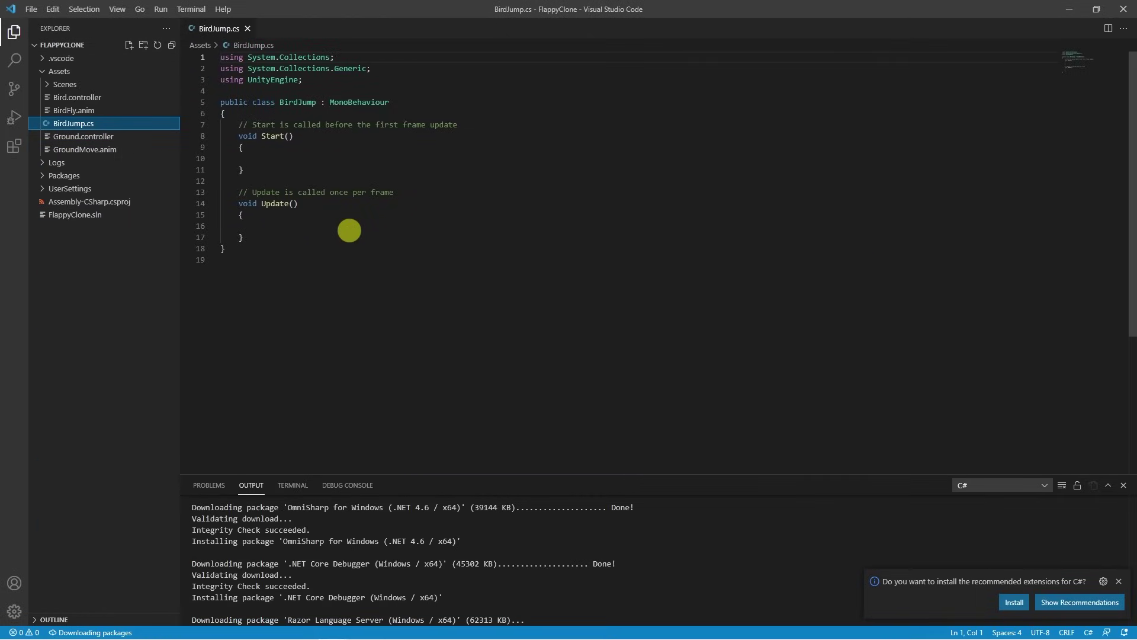
{"action": "left_click", "coordinate": [332, 244]}
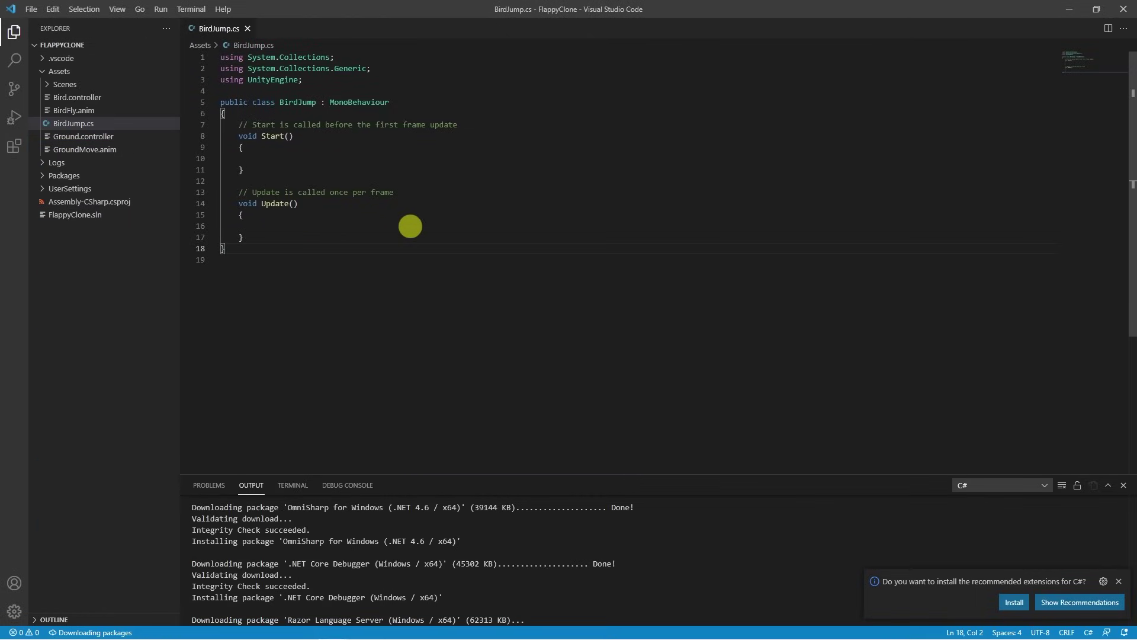
{"action": "left_click_drag", "start_coordinate": [391, 280], "coordinate": [196, 7]}
{"action": "left_click", "coordinate": [412, 208]}
{"action": "left_click", "coordinate": [400, 246]}
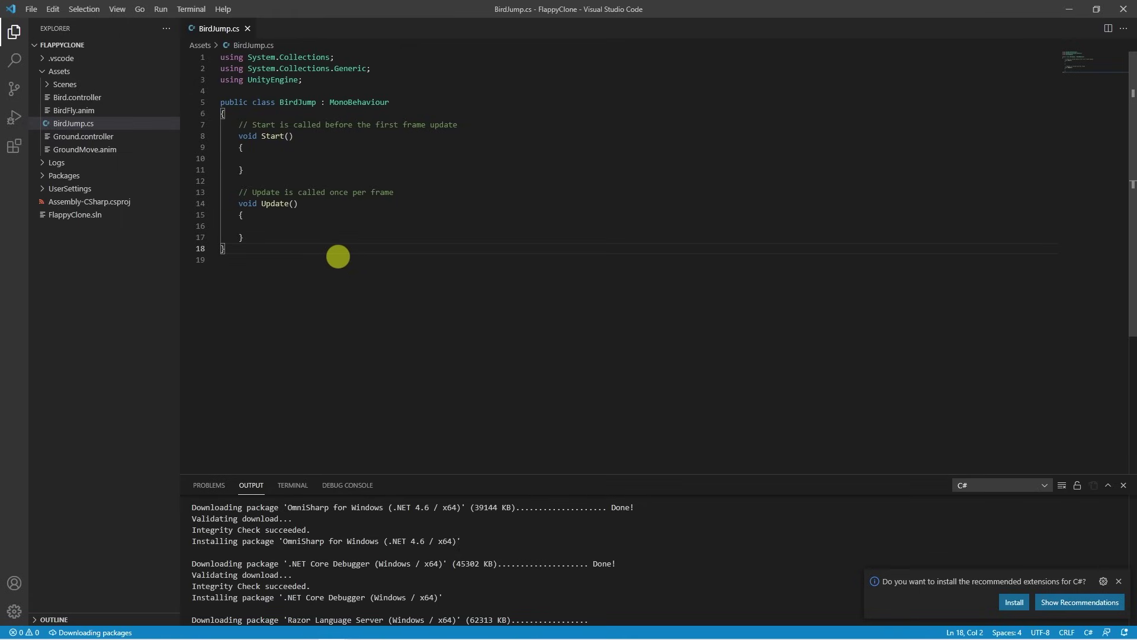
{"action": "left_click_drag", "start_coordinate": [337, 257], "coordinate": [190, 51]}
{"action": "left_click", "coordinate": [337, 217]}
{"action": "left_click", "coordinate": [348, 235]}
{"action": "left_click", "coordinate": [342, 229]}
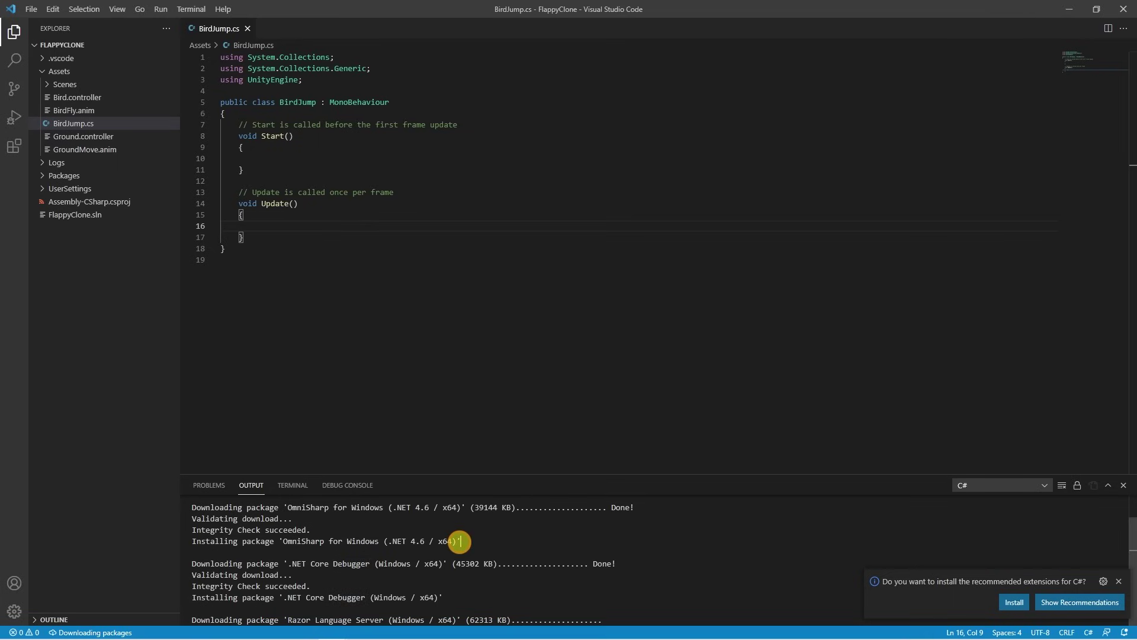
{"action": "left_click", "coordinate": [461, 541]}
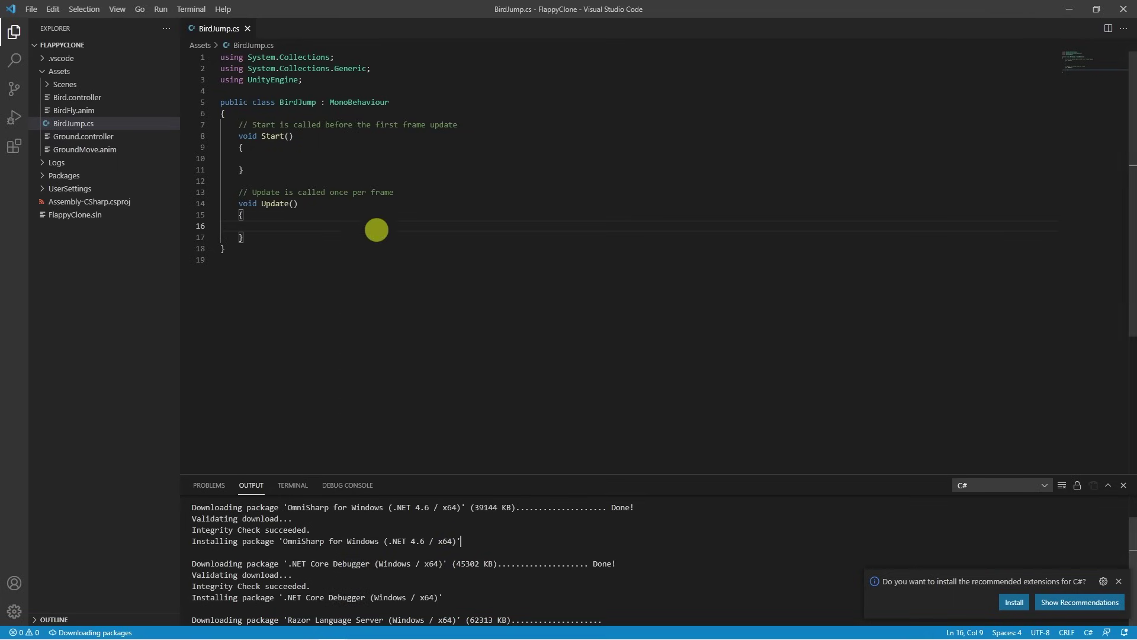
{"action": "left_click", "coordinate": [673, 134]}
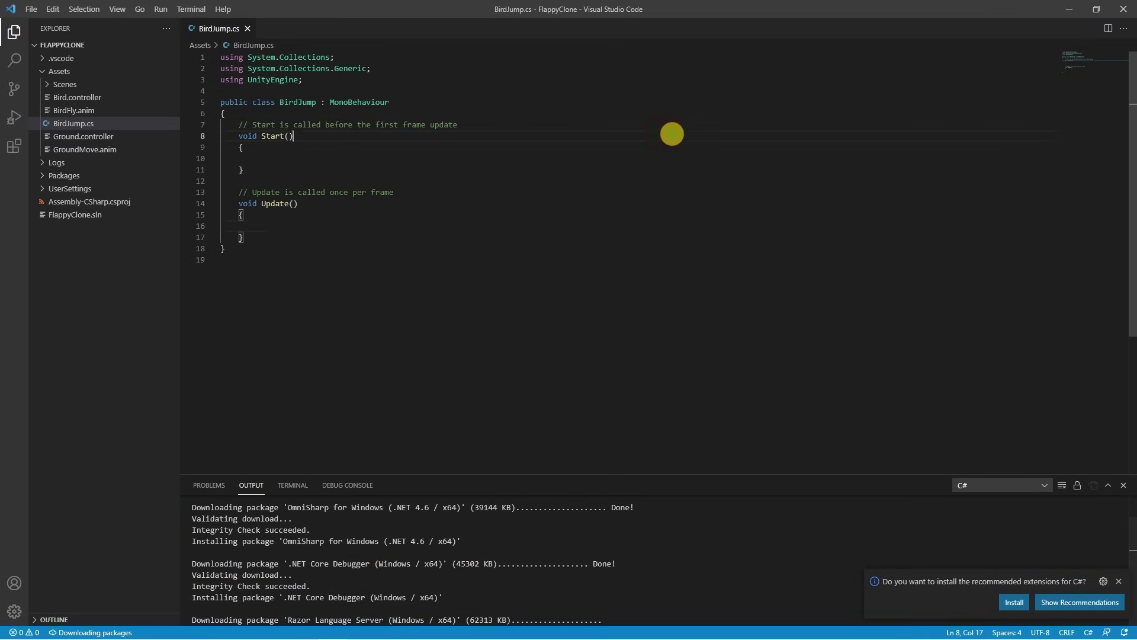
- Restart the code editor by closing it, reopening the BirdJump script from the Bird's script component in Unity, and maximize its window
{"action": "left_click", "coordinate": [1124, 9]}
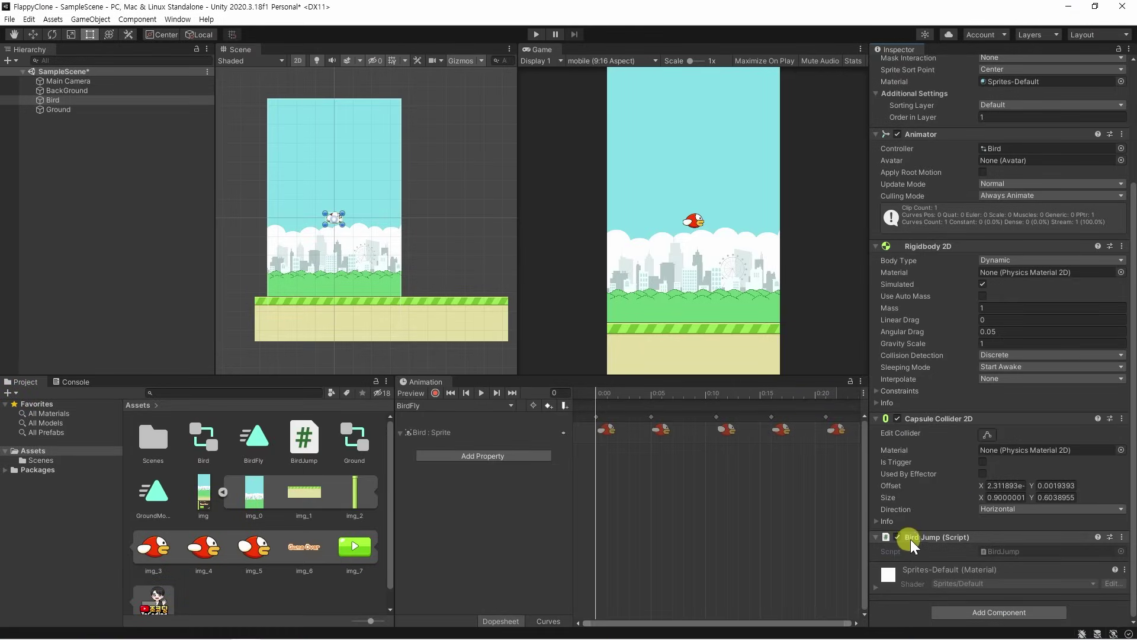
{"action": "left_click", "coordinate": [1011, 551]}
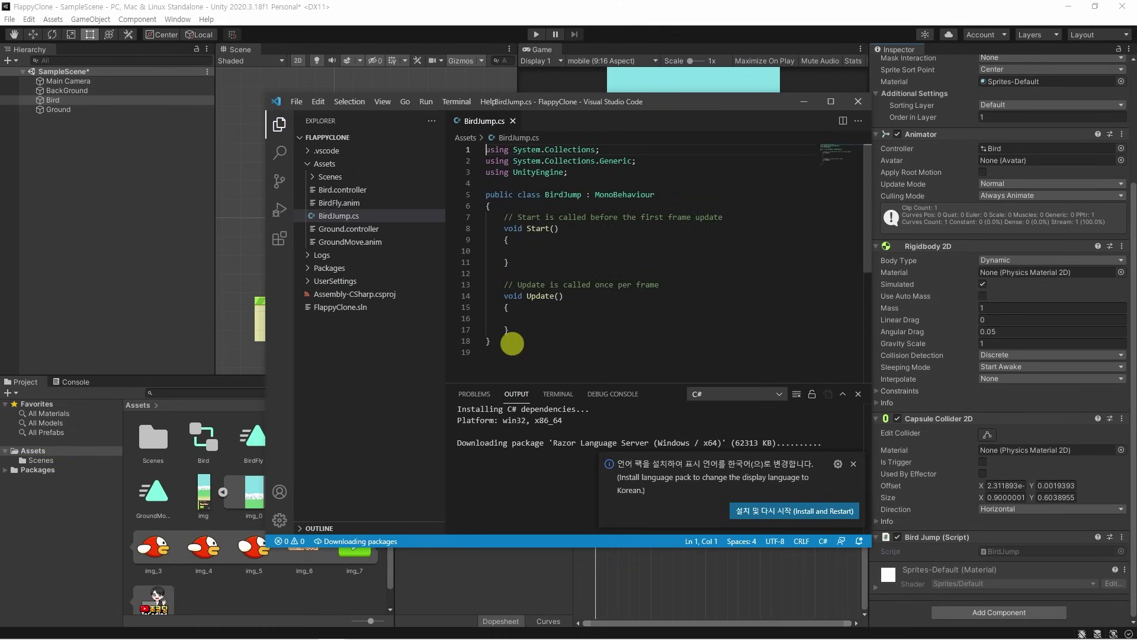
{"action": "double_click", "coordinate": [645, 102]}
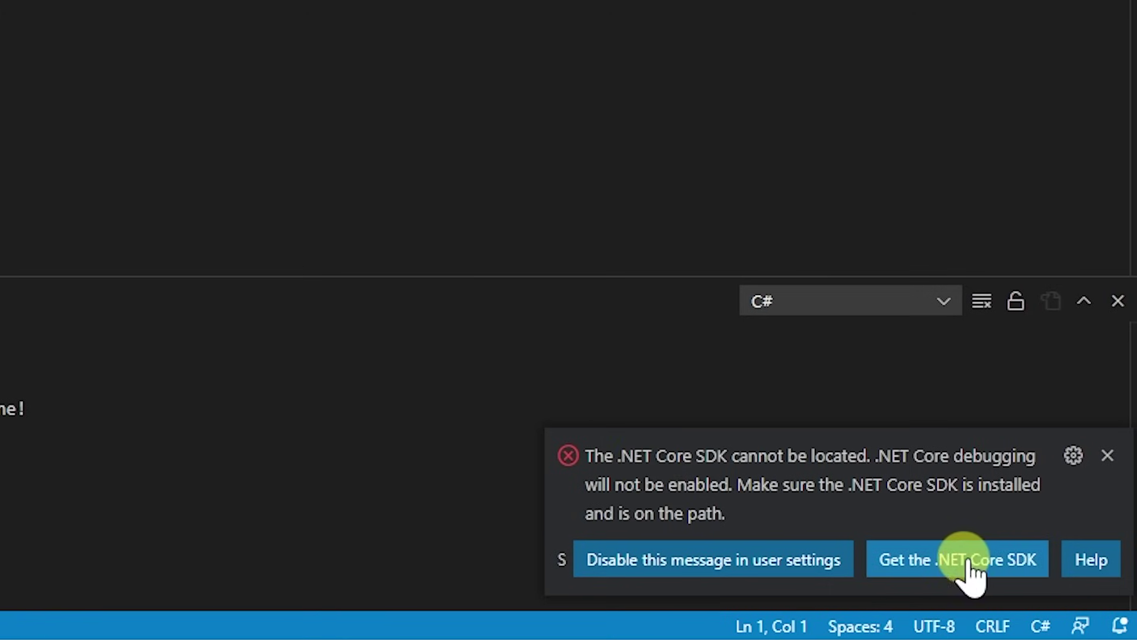
- Open the .NET SDK download page from the missing-SDK notification and download the .NET 5.0 SDK installer for Windows
{"action": "left_click", "coordinate": [991, 563]}
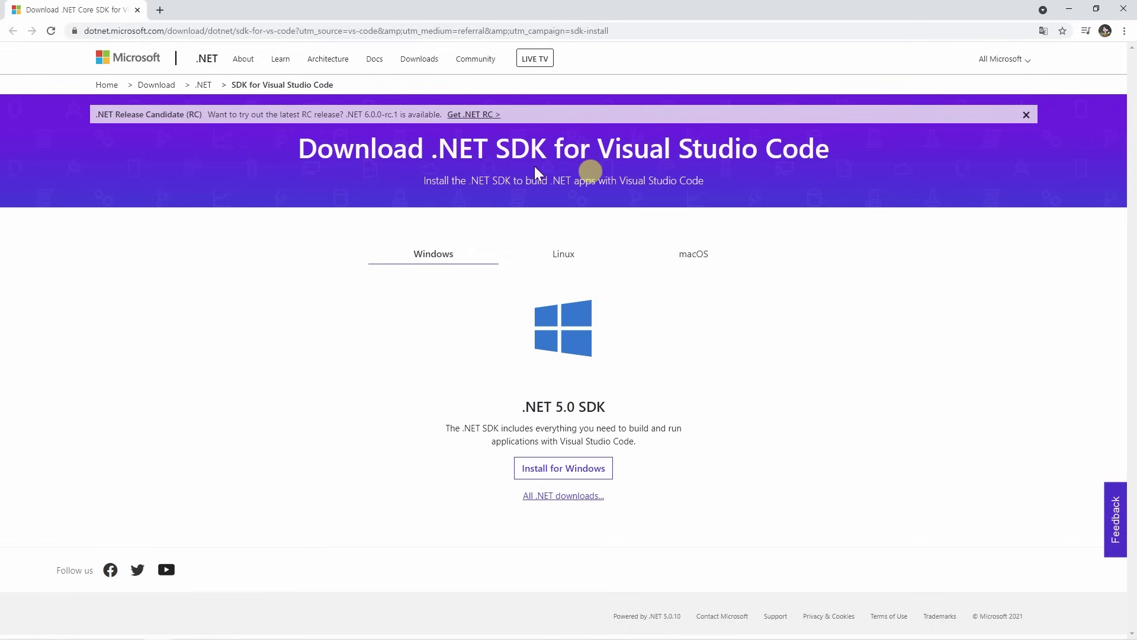
{"action": "left_click", "coordinate": [569, 474]}
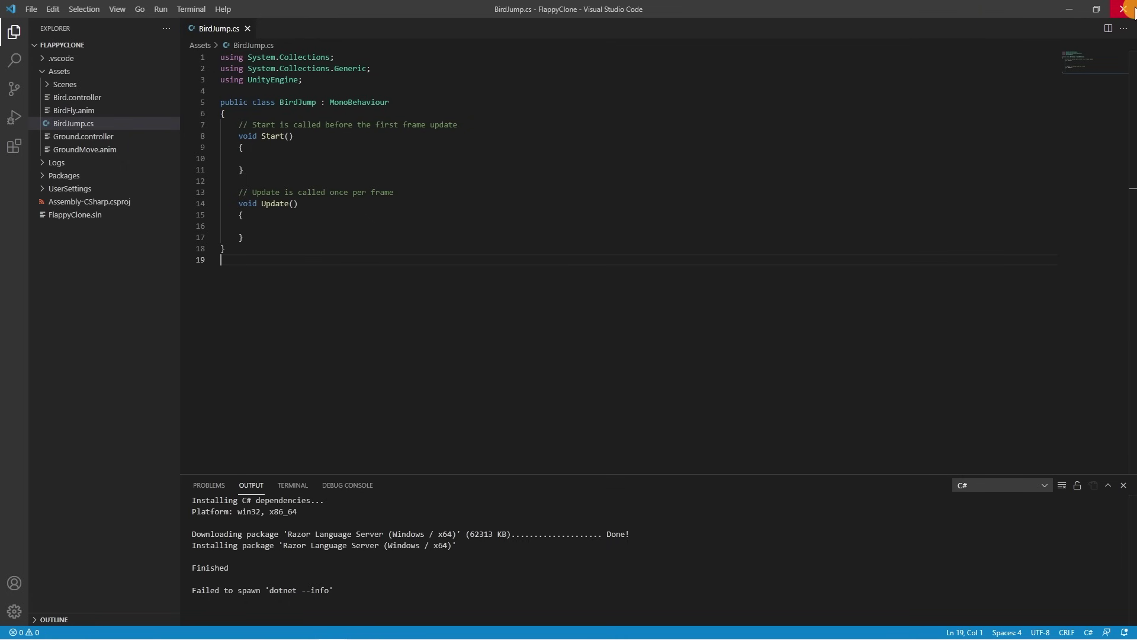
- Restart the code editor from the Bird's BirdJump script in Unity and select FlappyClone.sln as the project to load
{"action": "left_click", "coordinate": [1128, 9]}
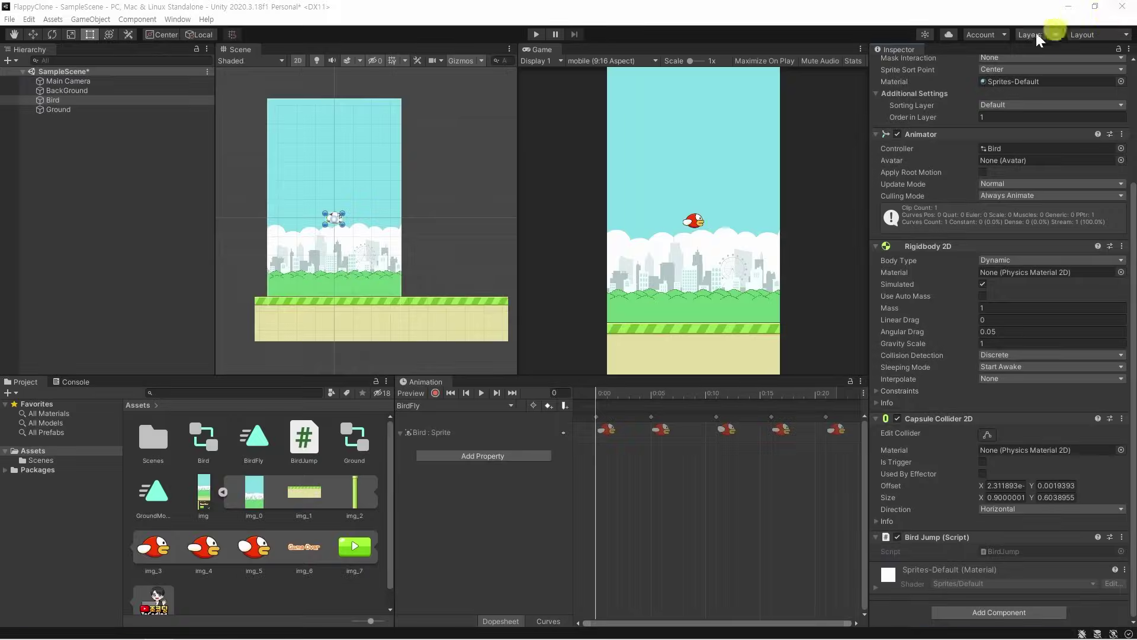
{"action": "double_click", "coordinate": [1008, 552]}
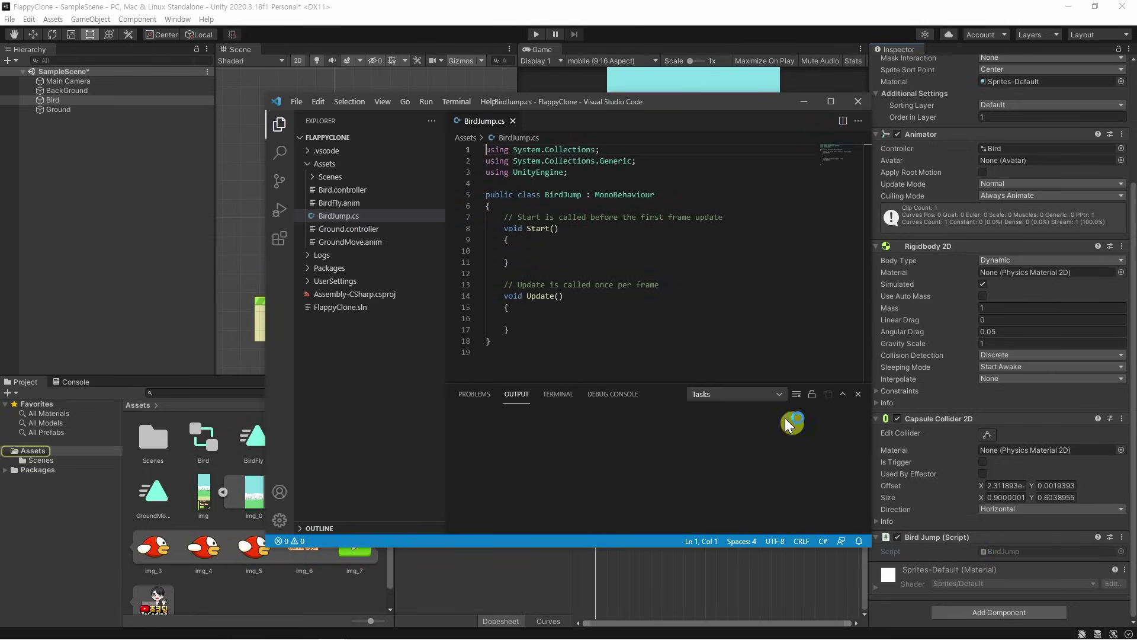
{"action": "double_click", "coordinate": [693, 103]}
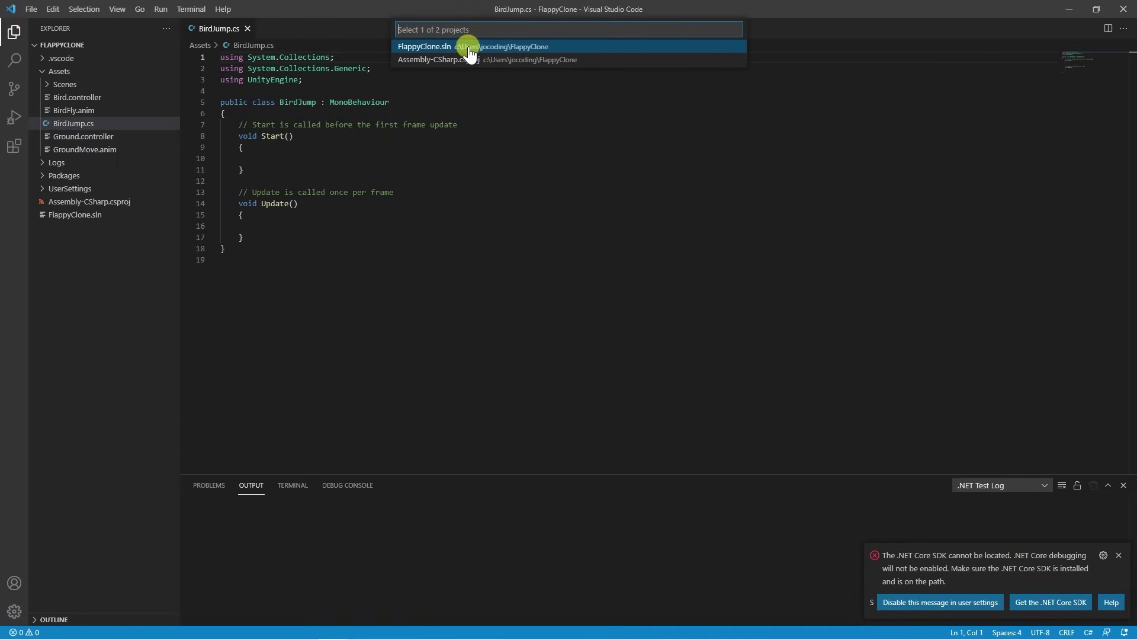
{"action": "left_click", "coordinate": [555, 48]}
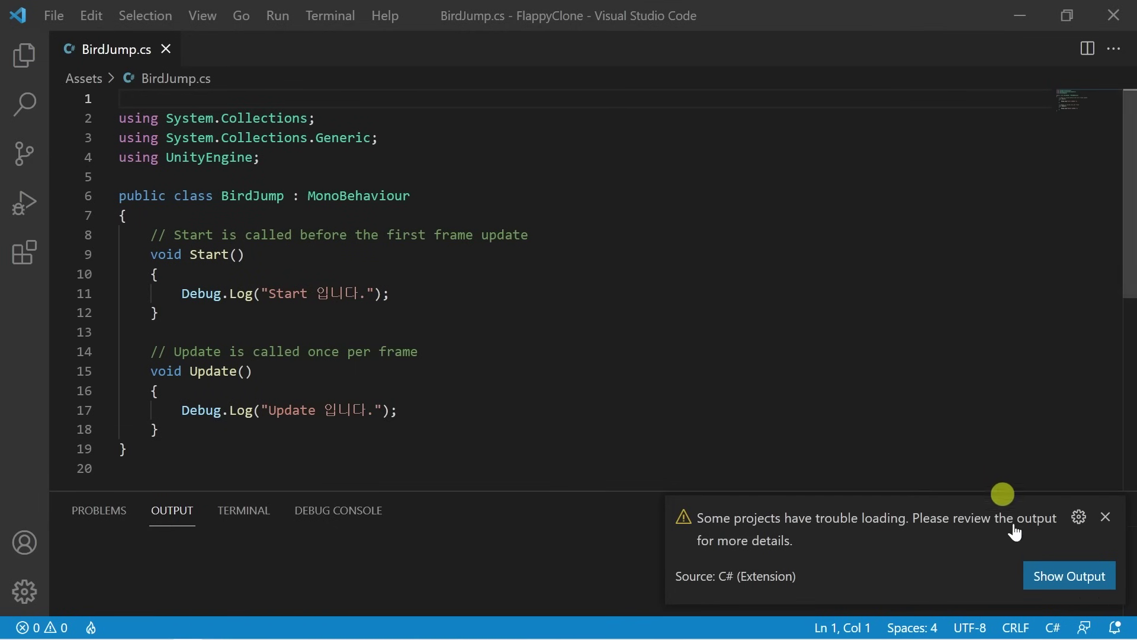
- Show the OmniSharp log for the project loading problem and enlarge the output area to read the error
{"action": "left_click", "coordinate": [1038, 577]}
{"action": "left_click_drag", "start_coordinate": [932, 492], "coordinate": [931, 258]}
{"action": "left_click_drag", "start_coordinate": [600, 491], "coordinate": [945, 493]}
{"action": "left_click", "coordinate": [890, 490]}
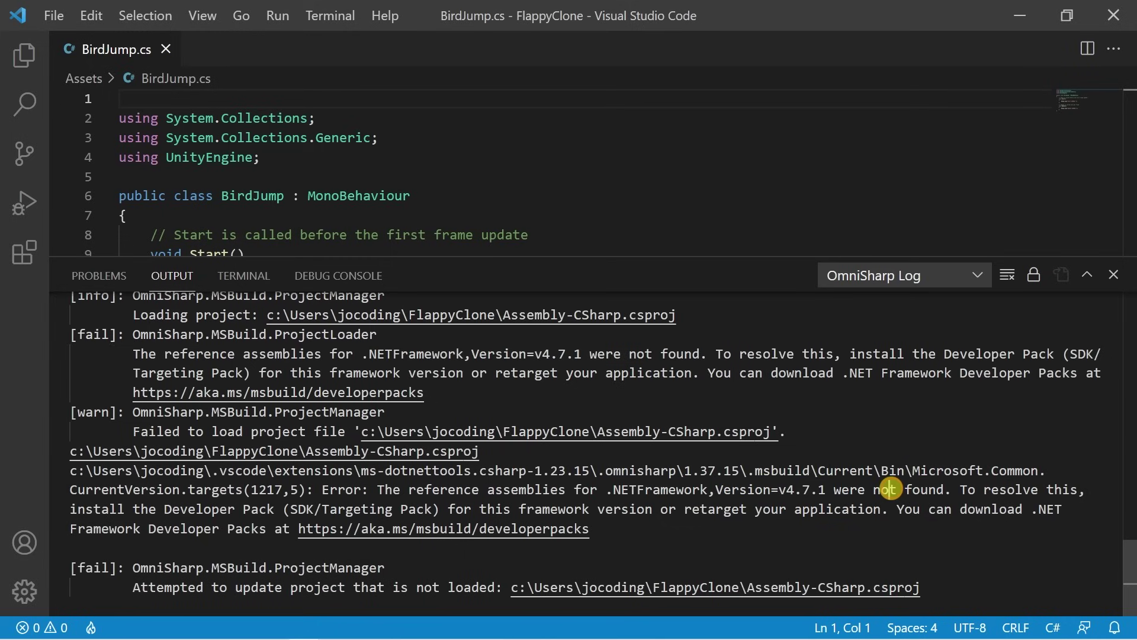
{"action": "left_click", "coordinate": [594, 529]}
{"action": "left_click", "coordinate": [300, 528]}
{"action": "left_click_drag", "start_coordinate": [300, 528], "coordinate": [594, 528]}
{"action": "left_click", "coordinate": [536, 529]}
{"action": "right_click", "coordinate": [536, 528]}
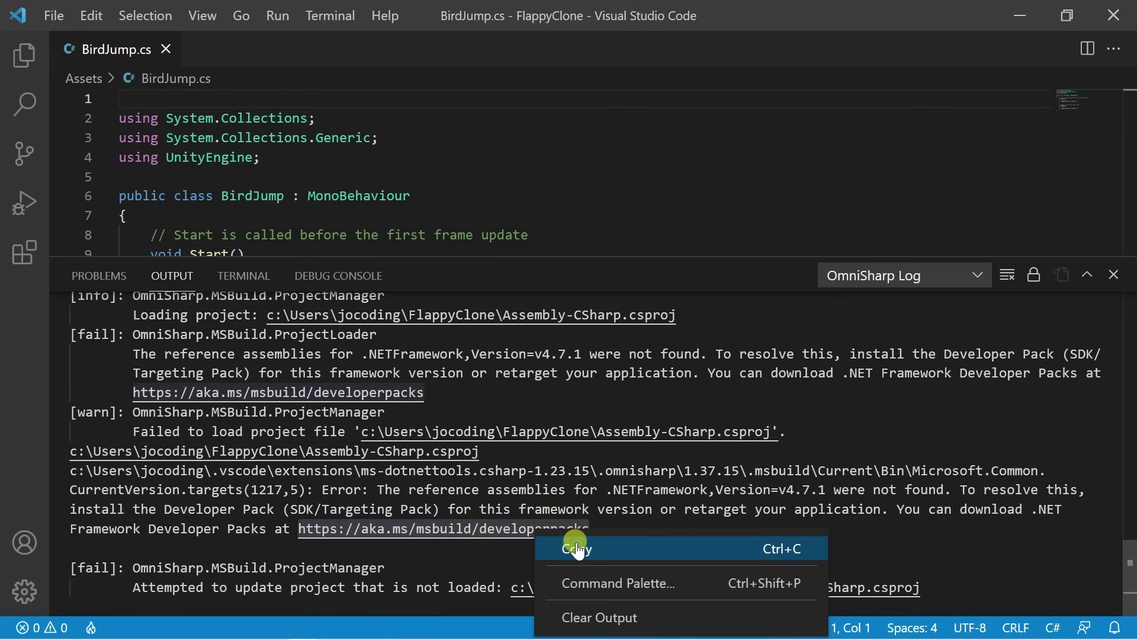
{"action": "left_click", "coordinate": [571, 542]}
{"action": "left_click", "coordinate": [306, 30]}
{"action": "key", "text": "ctrl+v"}
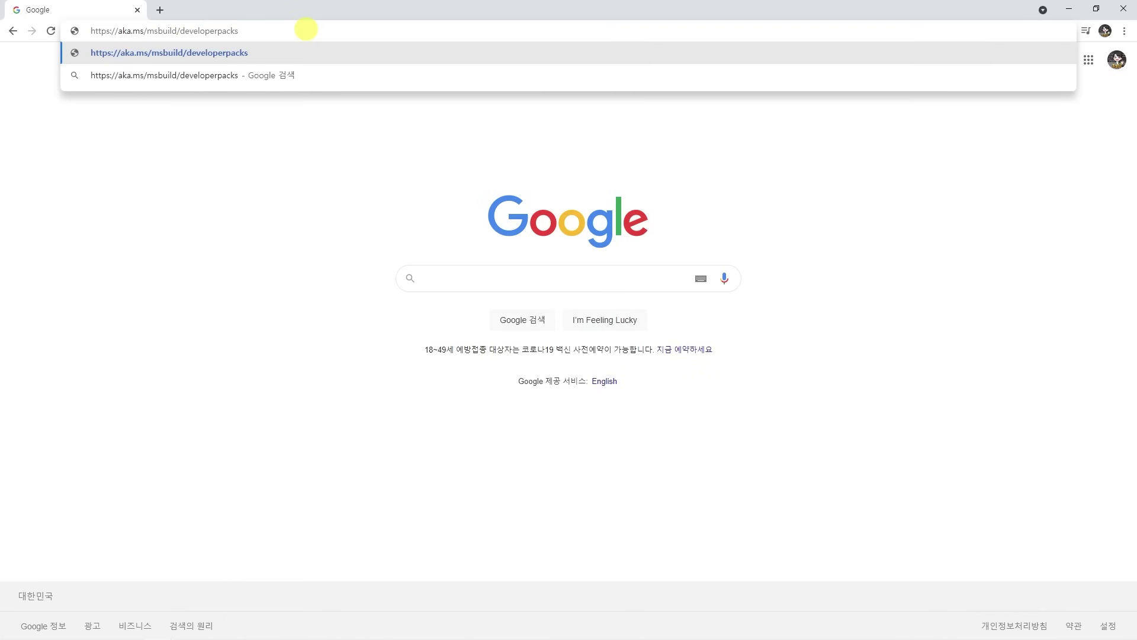
{"action": "key", "text": "Return"}
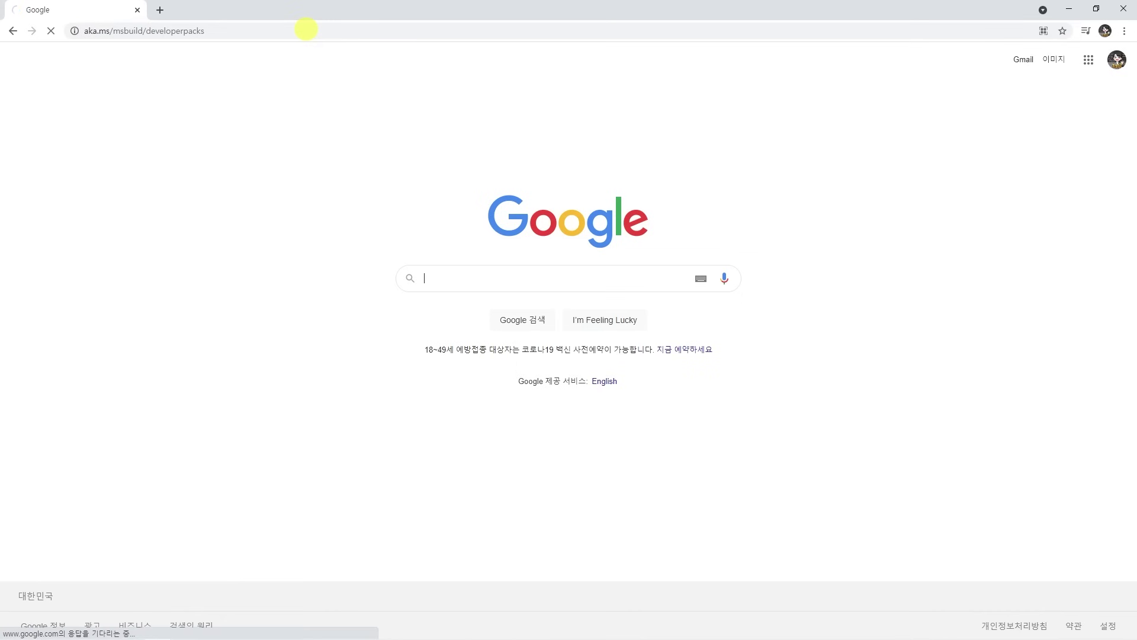
- Download the .NET Framework 4.7.1 Developer Pack, run its installer and close the finished setup
{"action": "scroll", "coordinate": [584, 266], "scroll_direction": "down", "scroll_amount": 10}
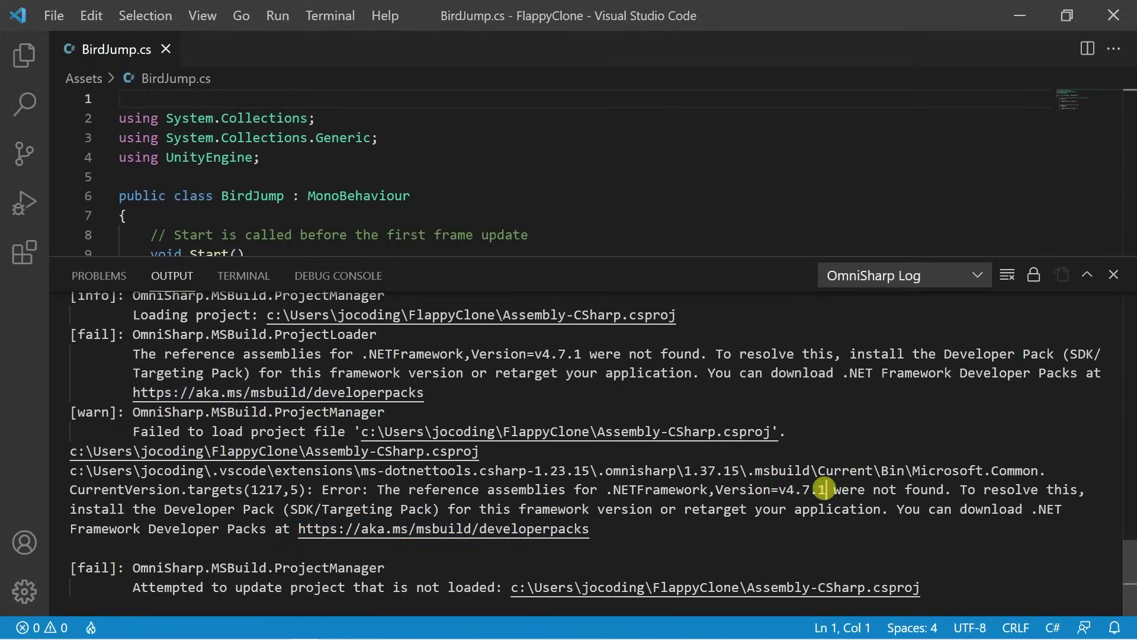
{"action": "scroll", "coordinate": [526, 394], "scroll_direction": "down", "scroll_amount": 5}
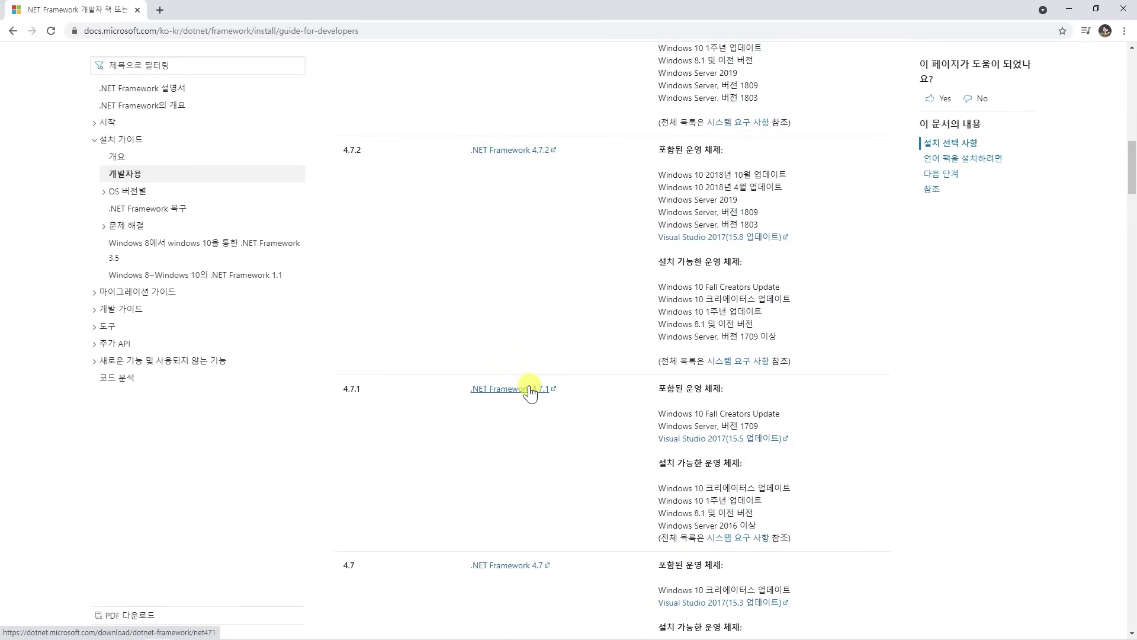
{"action": "left_click", "coordinate": [529, 389]}
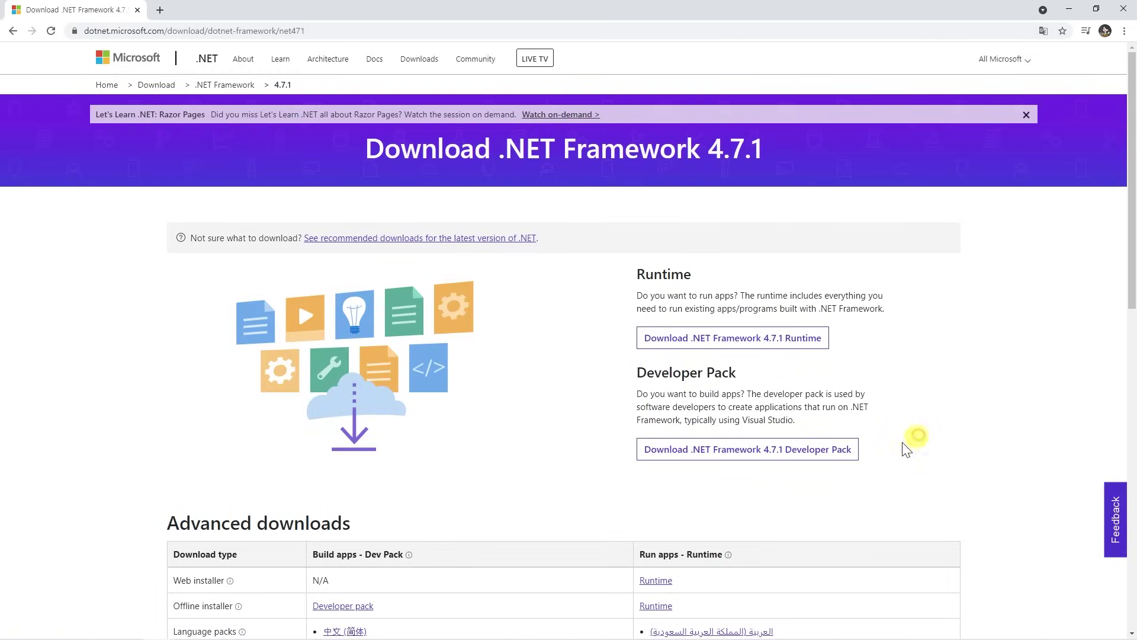
{"action": "left_click", "coordinate": [748, 449]}
{"action": "left_click", "coordinate": [84, 622]}
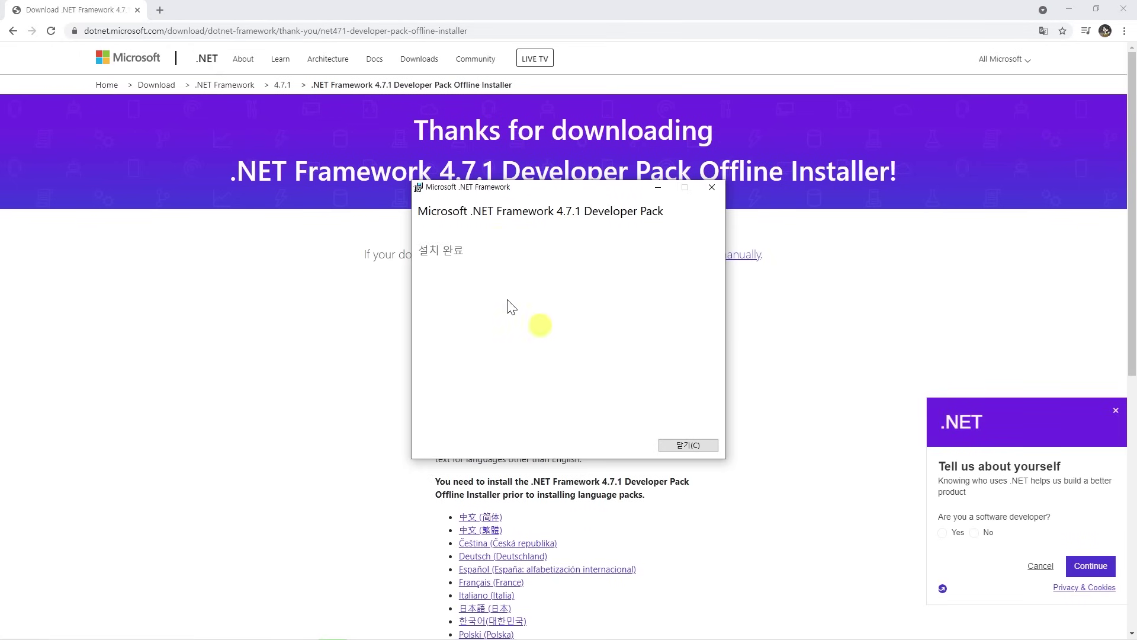
{"action": "left_click", "coordinate": [687, 445]}
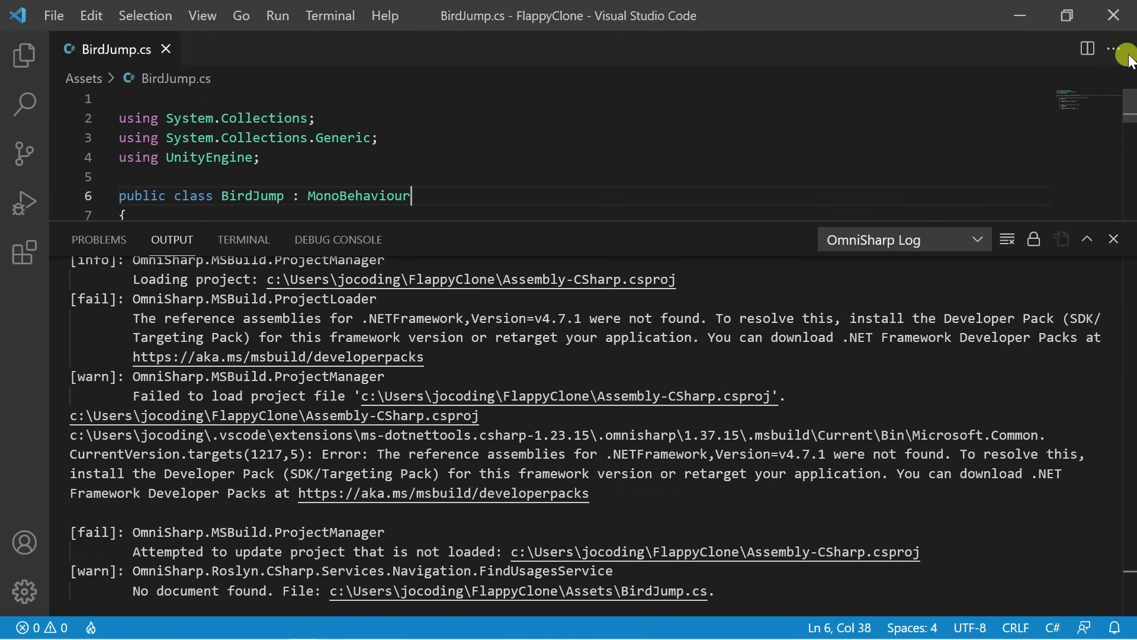
- Restart the code editor from the Bird's BirdJump script in Unity, then hide the file explorer and shrink the output area
{"action": "left_click", "coordinate": [1121, 24]}
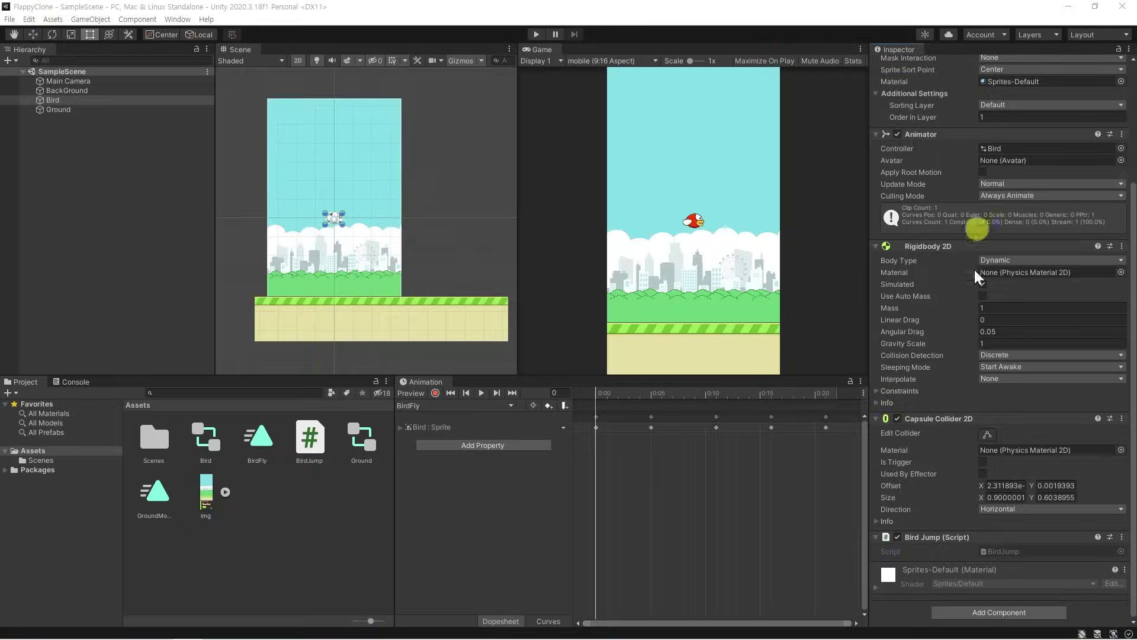
{"action": "double_click", "coordinate": [1007, 552]}
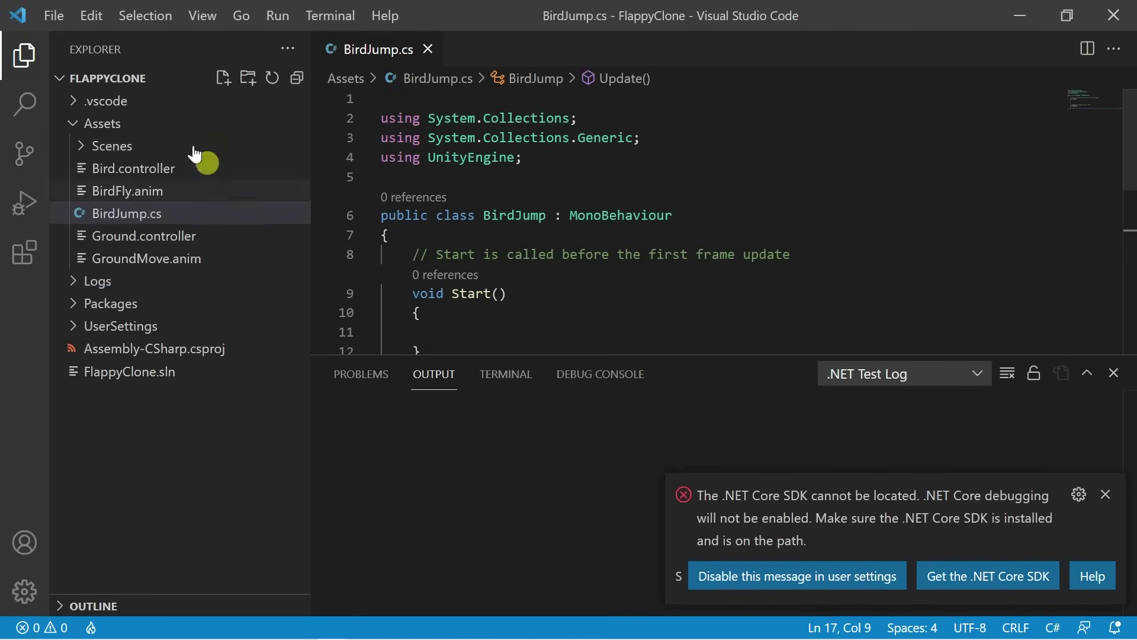
{"action": "left_click", "coordinate": [23, 58]}
{"action": "left_click_drag", "start_coordinate": [355, 355], "coordinate": [340, 538]}
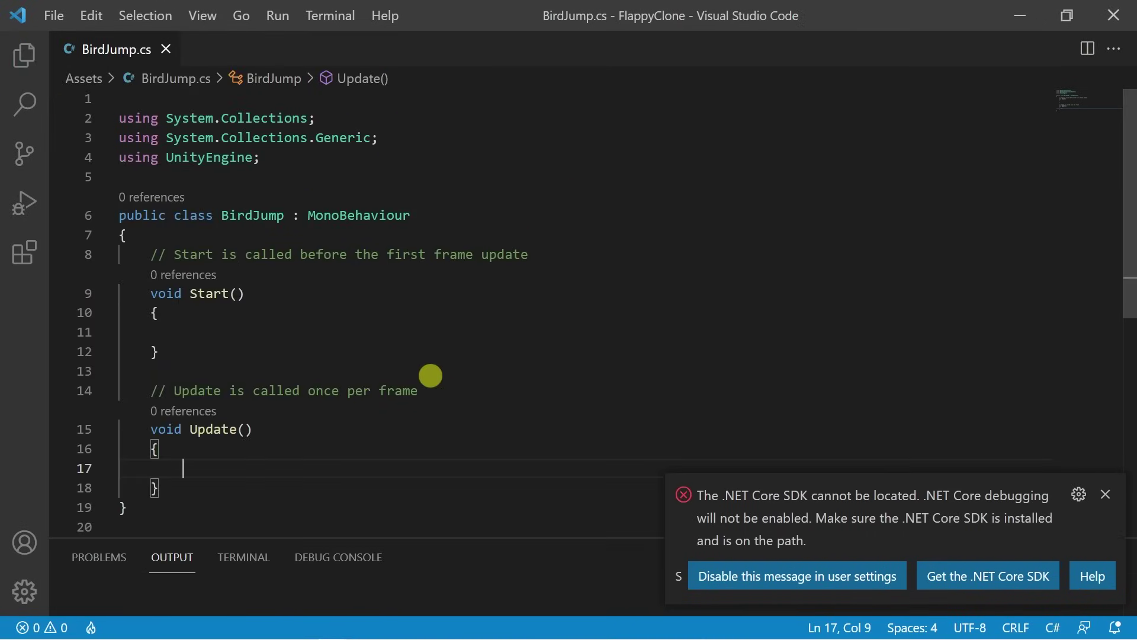
{"action": "left_click", "coordinate": [296, 164]}
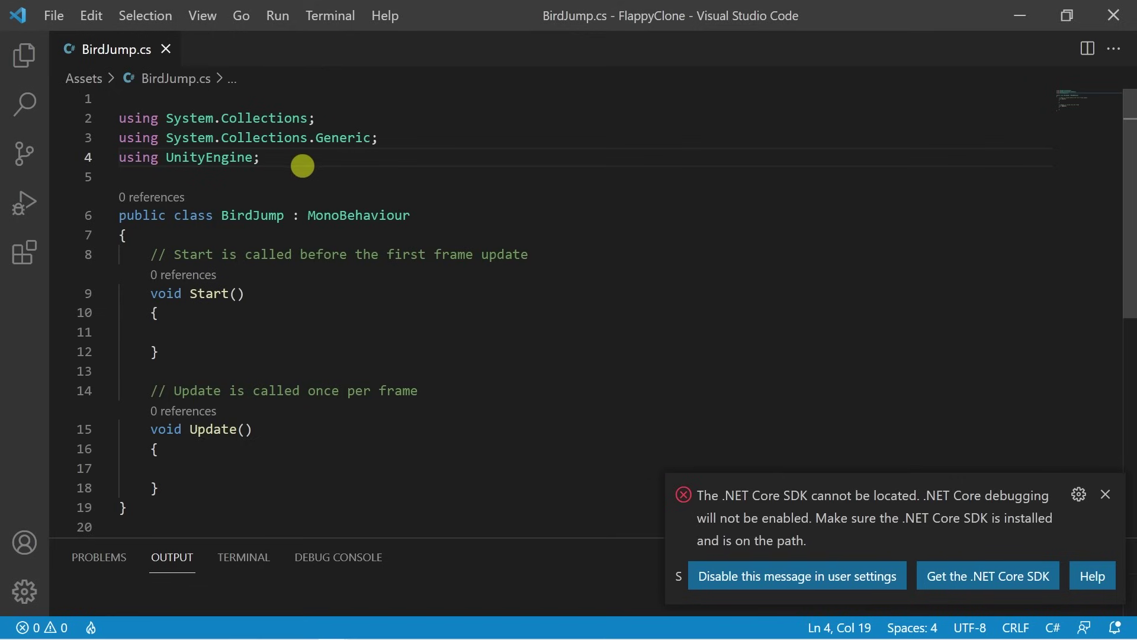
{"action": "left_click_drag", "start_coordinate": [295, 161], "coordinate": [106, 116]}
{"action": "left_click", "coordinate": [112, 119]}
{"action": "left_click", "coordinate": [322, 161]}
- Write the word import on the empty first line of BirdJump.cs and remove it again
{"action": "left_click", "coordinate": [158, 97]}
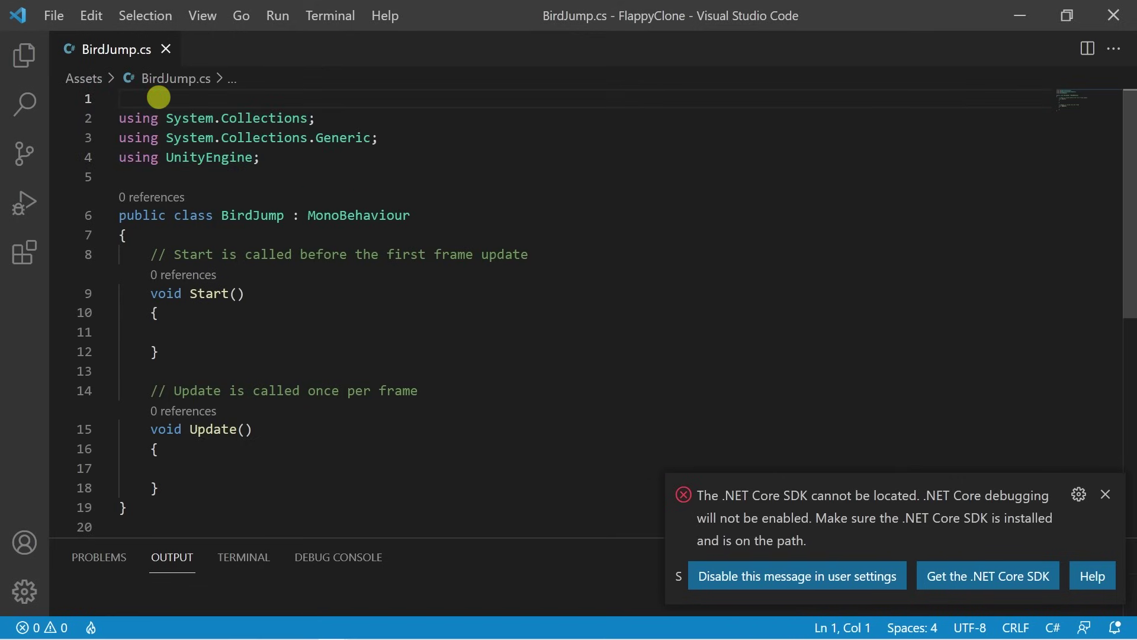
{"action": "type", "text": "import"}
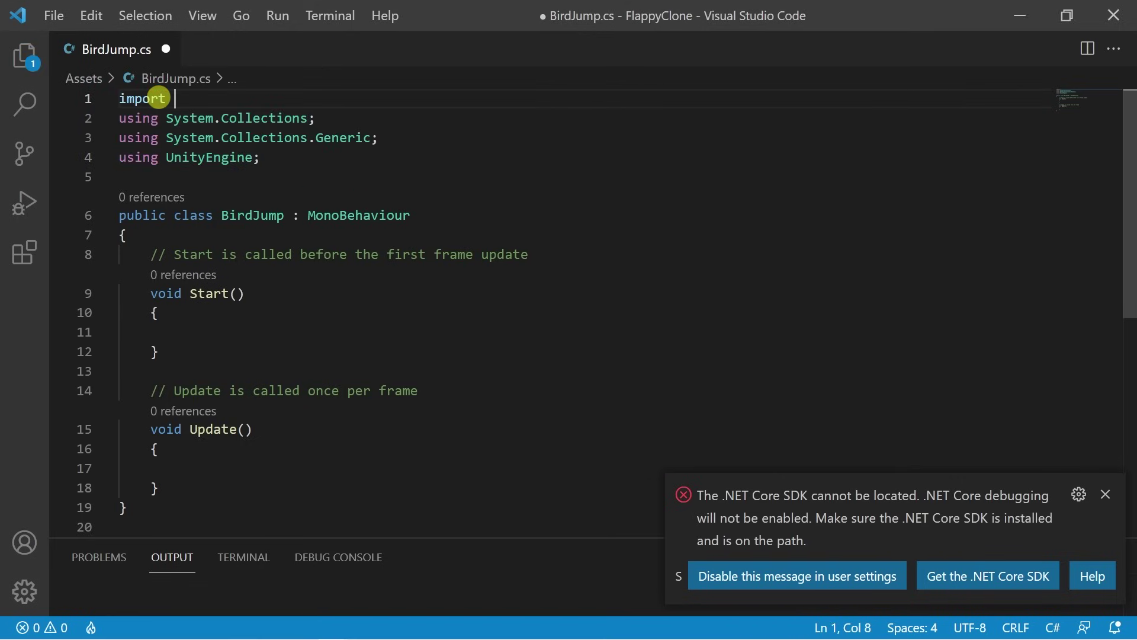
{"action": "left_click_drag", "start_coordinate": [202, 97], "coordinate": [109, 96]}
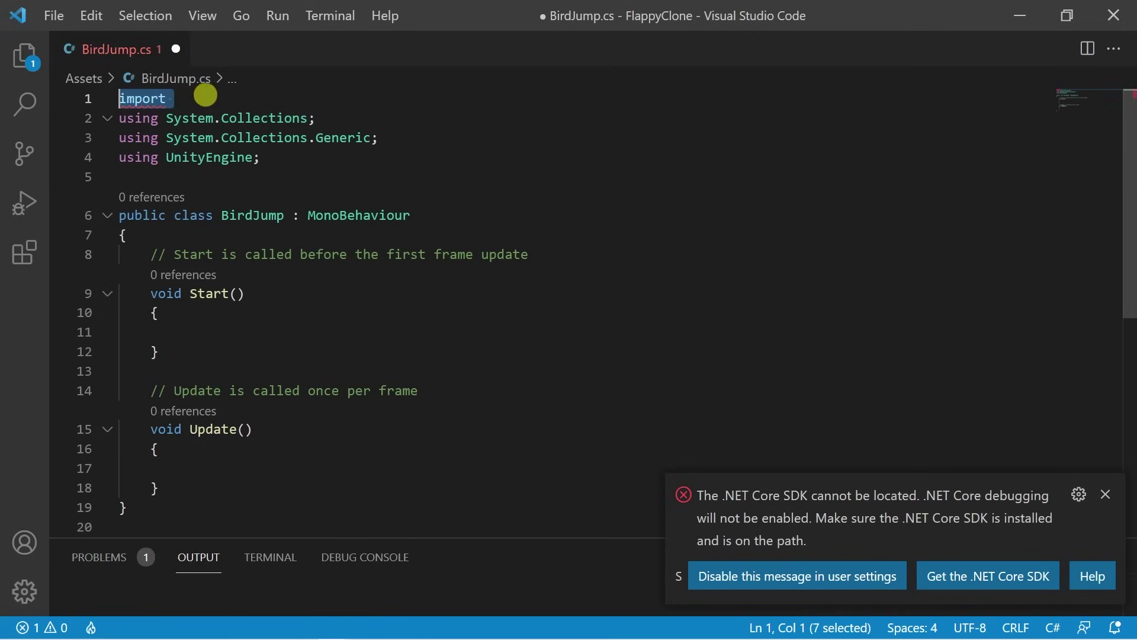
{"action": "left_click", "coordinate": [208, 95]}
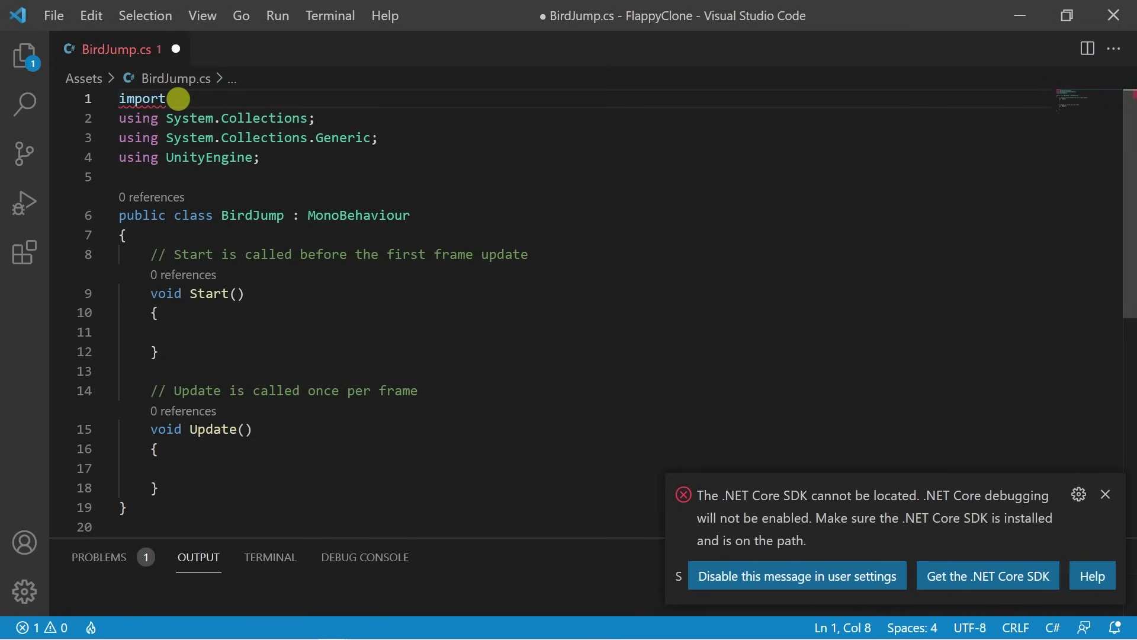
{"action": "left_click_drag", "start_coordinate": [178, 96], "coordinate": [104, 98]}
{"action": "key", "text": "BackSpace"}
{"action": "left_click", "coordinate": [276, 157]}
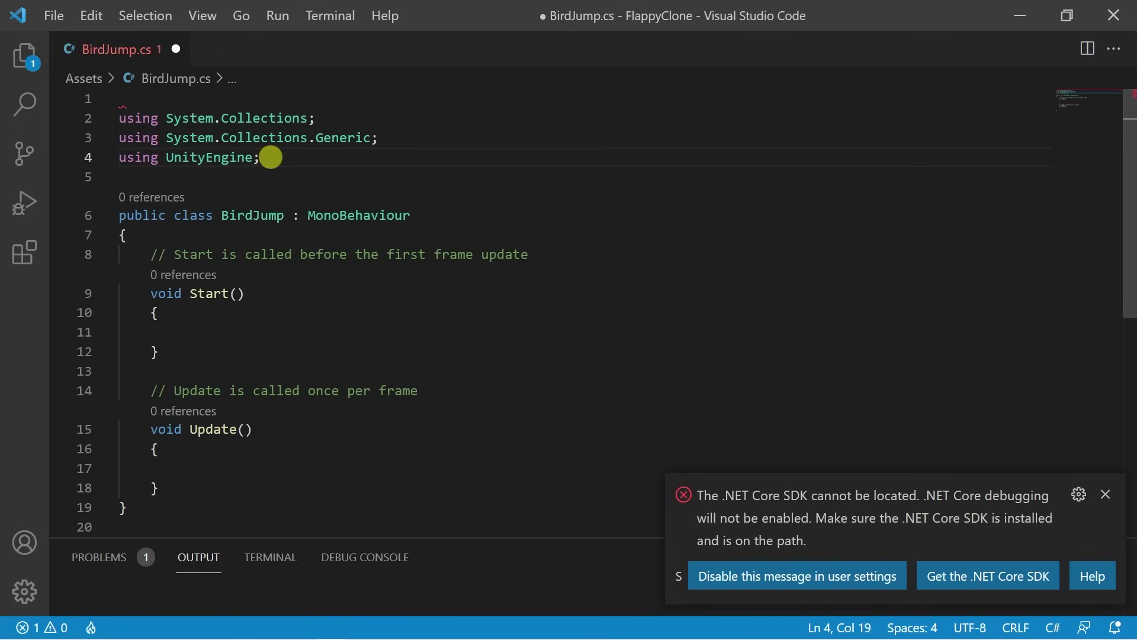
{"action": "double_click", "coordinate": [236, 159]}
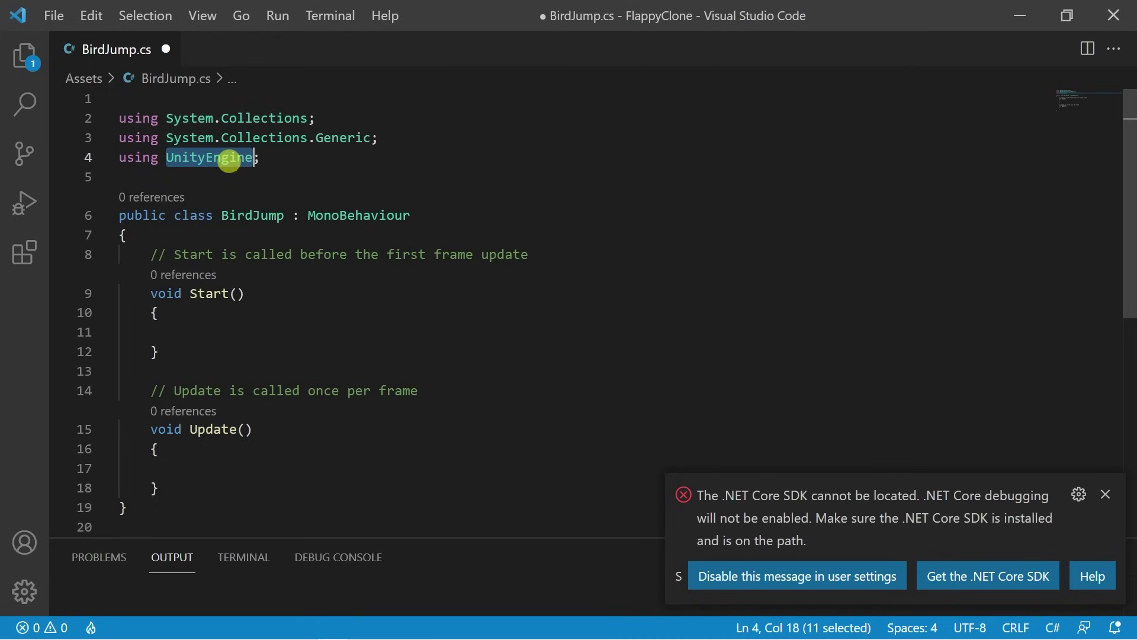
{"action": "left_click_drag", "start_coordinate": [312, 159], "coordinate": [102, 135]}
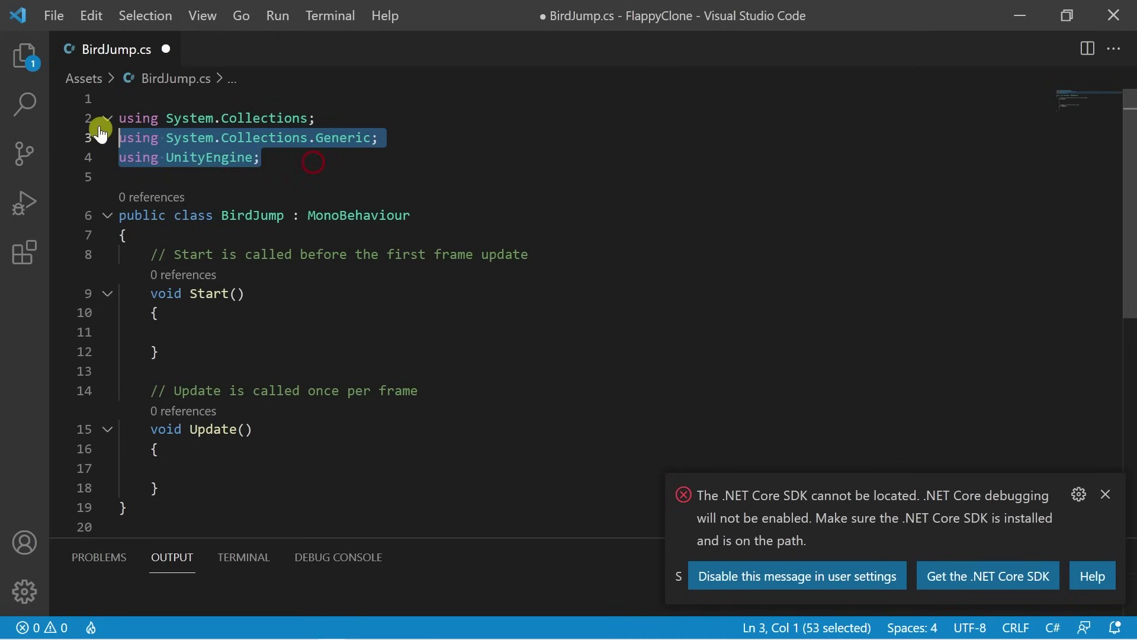
{"action": "left_click", "coordinate": [292, 157]}
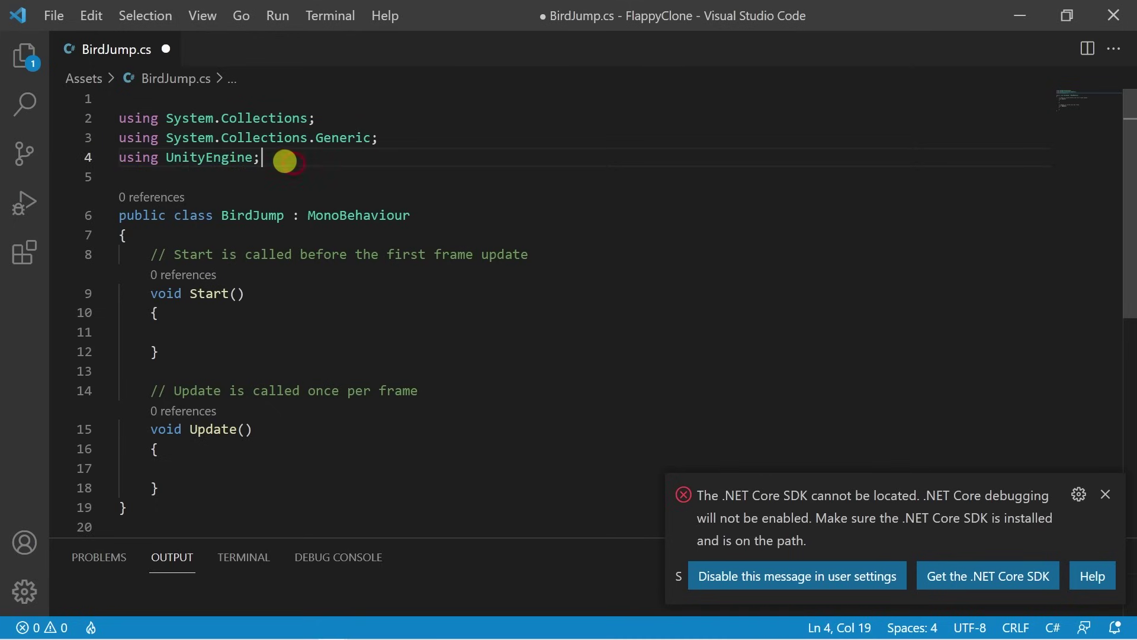
- Examine the three using directives at the beginning of BirdJump.cs
{"action": "left_click_drag", "start_coordinate": [284, 161], "coordinate": [95, 118]}
{"action": "left_click", "coordinate": [283, 156]}
{"action": "left_click_drag", "start_coordinate": [263, 157], "coordinate": [113, 118]}
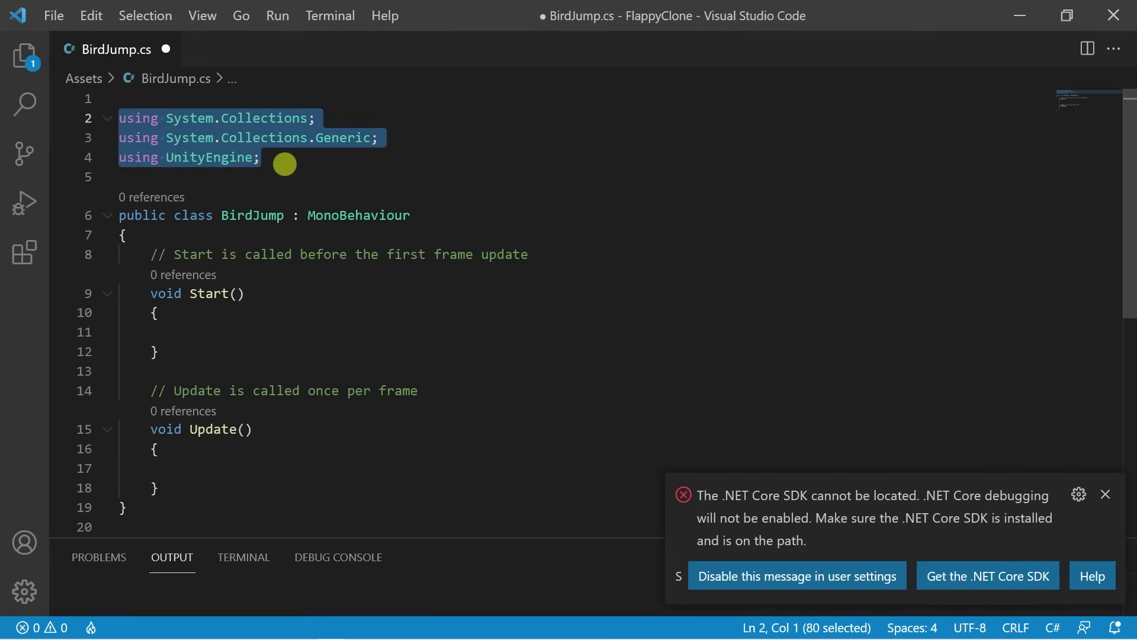
{"action": "left_click", "coordinate": [286, 157]}
{"action": "scroll", "coordinate": [287, 158], "scroll_direction": "down", "scroll_amount": 2}
{"action": "scroll", "coordinate": [269, 160], "scroll_direction": "up", "scroll_amount": 1}
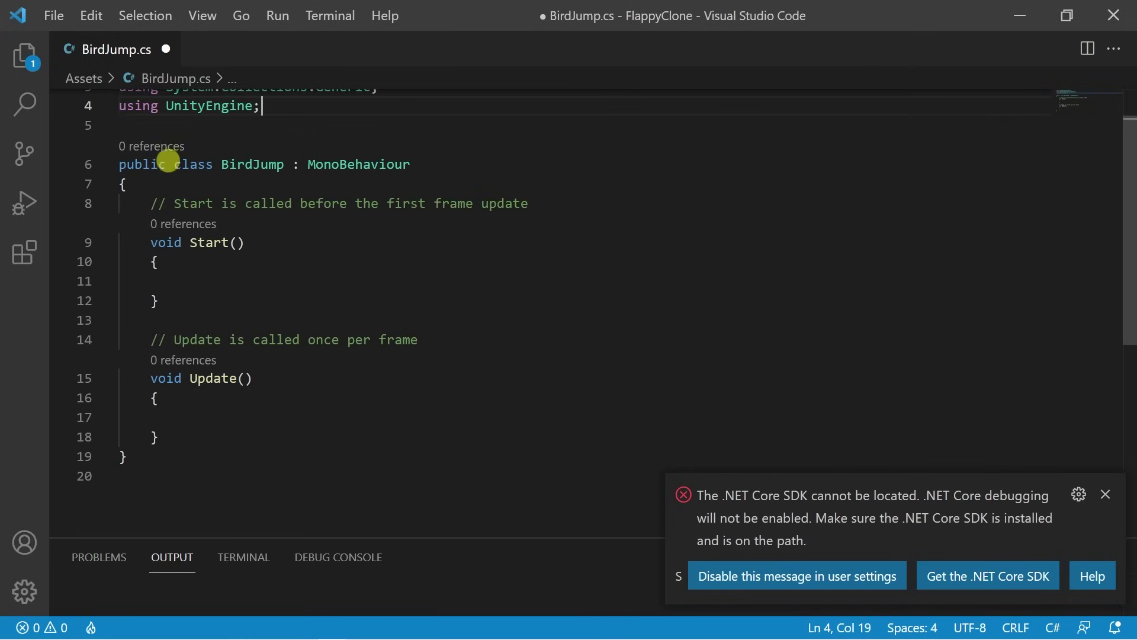
- Examine the BirdJump class declaration, including the class name and the MonoBehaviour base class it inherits from
{"action": "double_click", "coordinate": [178, 163]}
{"action": "left_click", "coordinate": [253, 164]}
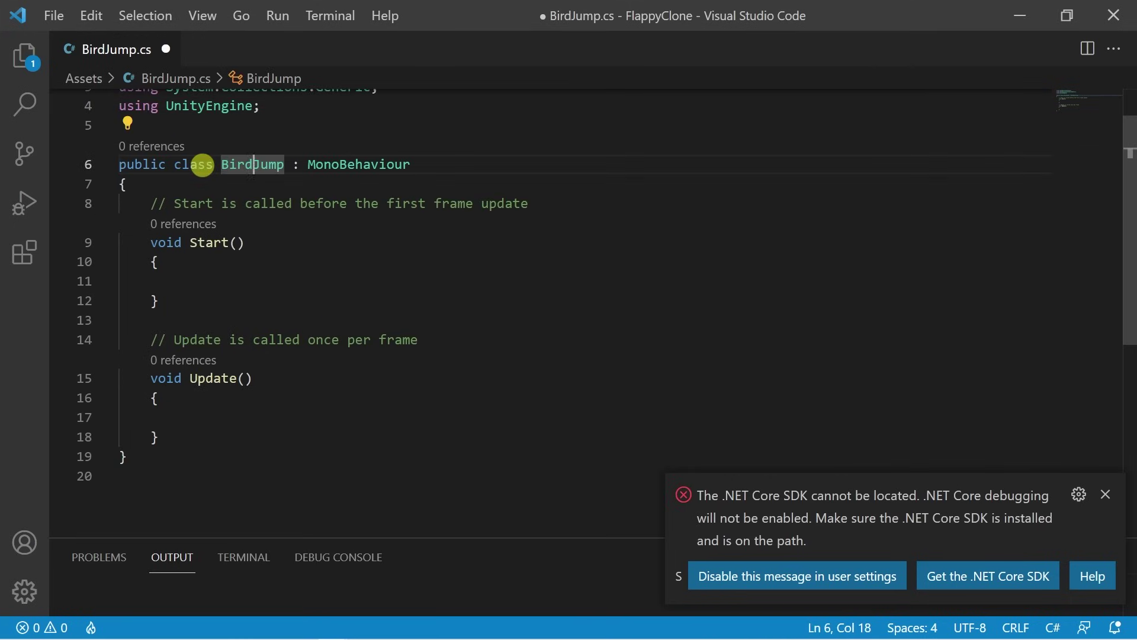
{"action": "left_click_drag", "start_coordinate": [173, 164], "coordinate": [286, 169]}
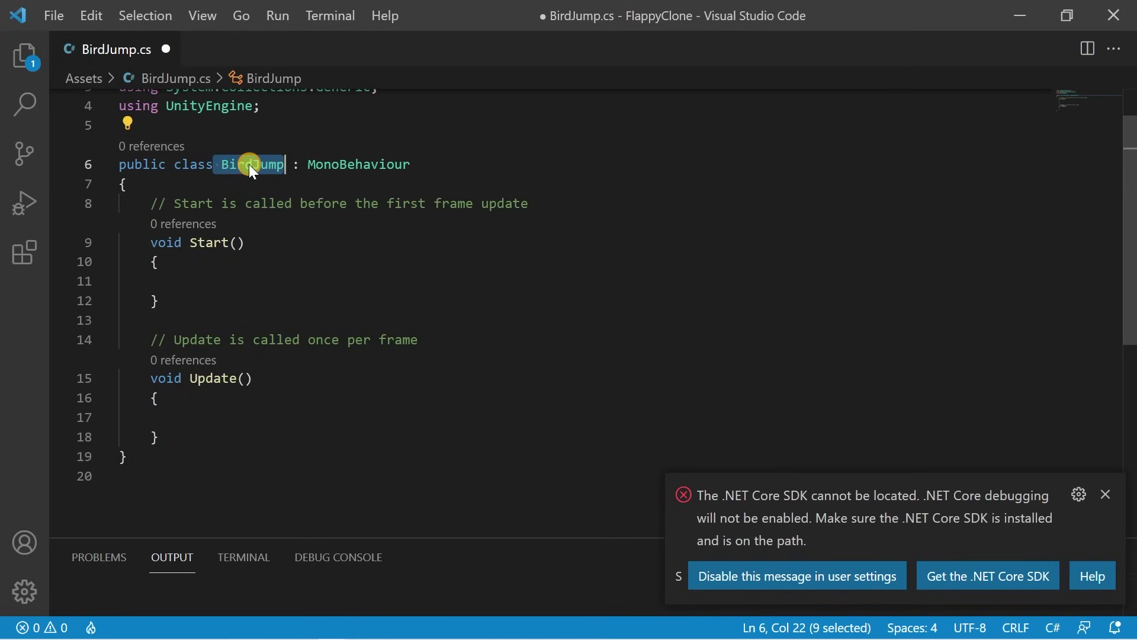
{"action": "left_click", "coordinate": [190, 165]}
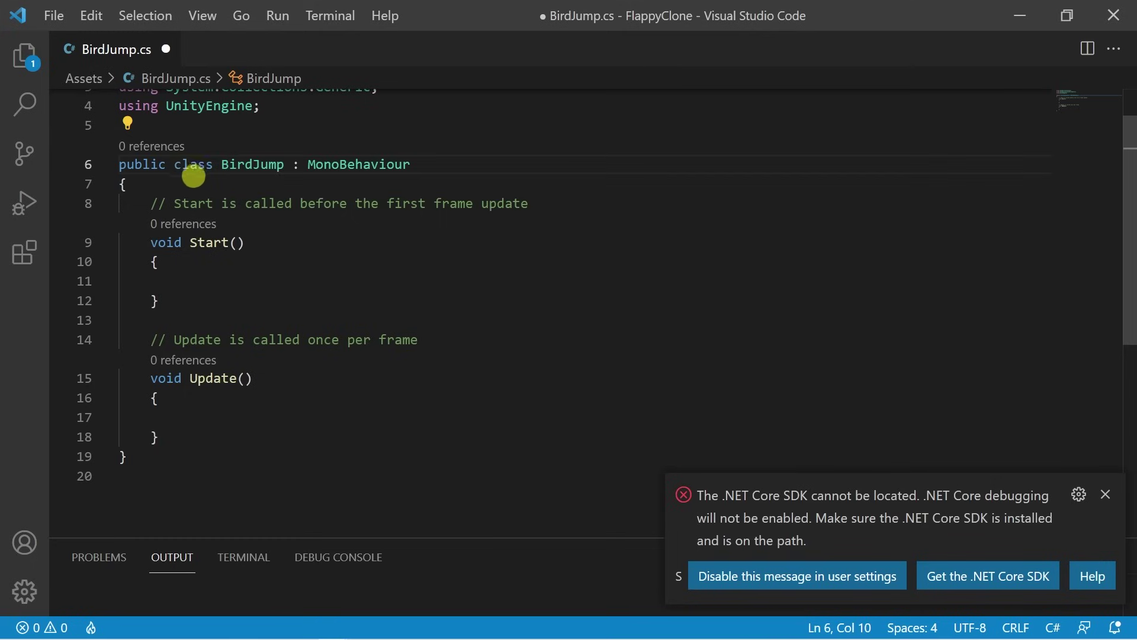
{"action": "left_click", "coordinate": [261, 165]}
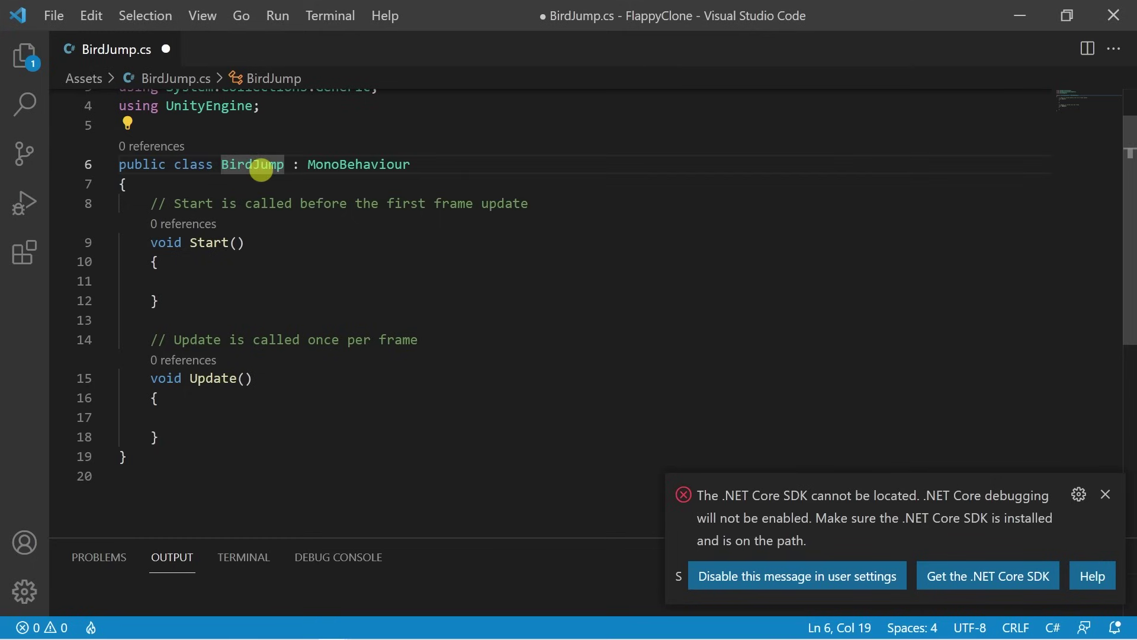
{"action": "double_click", "coordinate": [296, 165]}
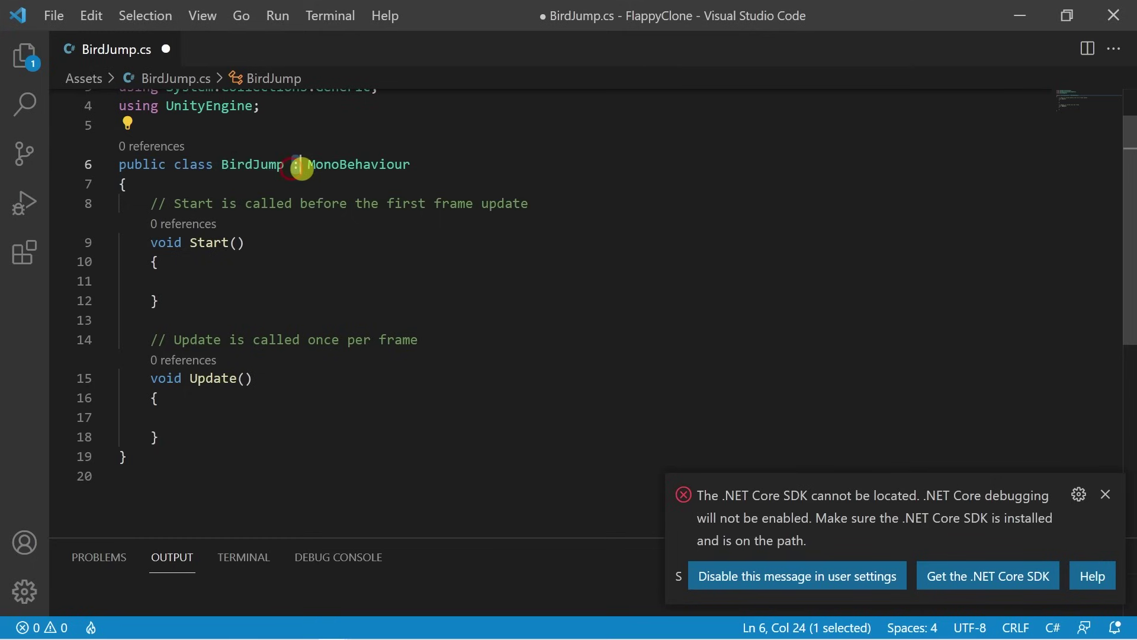
{"action": "double_click", "coordinate": [355, 166]}
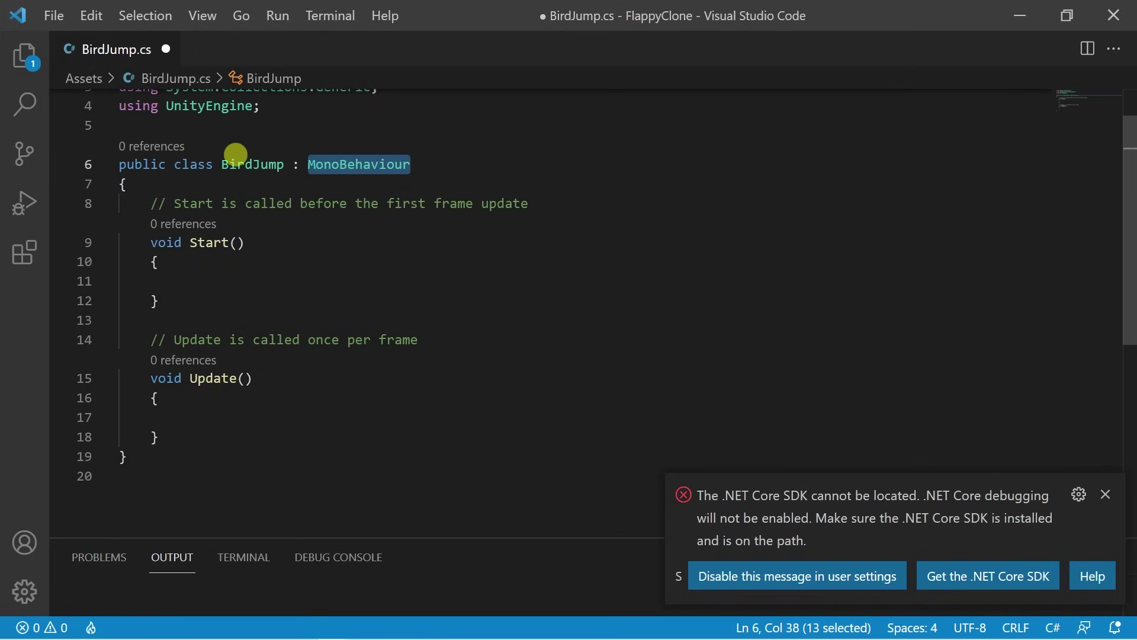
{"action": "key", "text": "Down"}
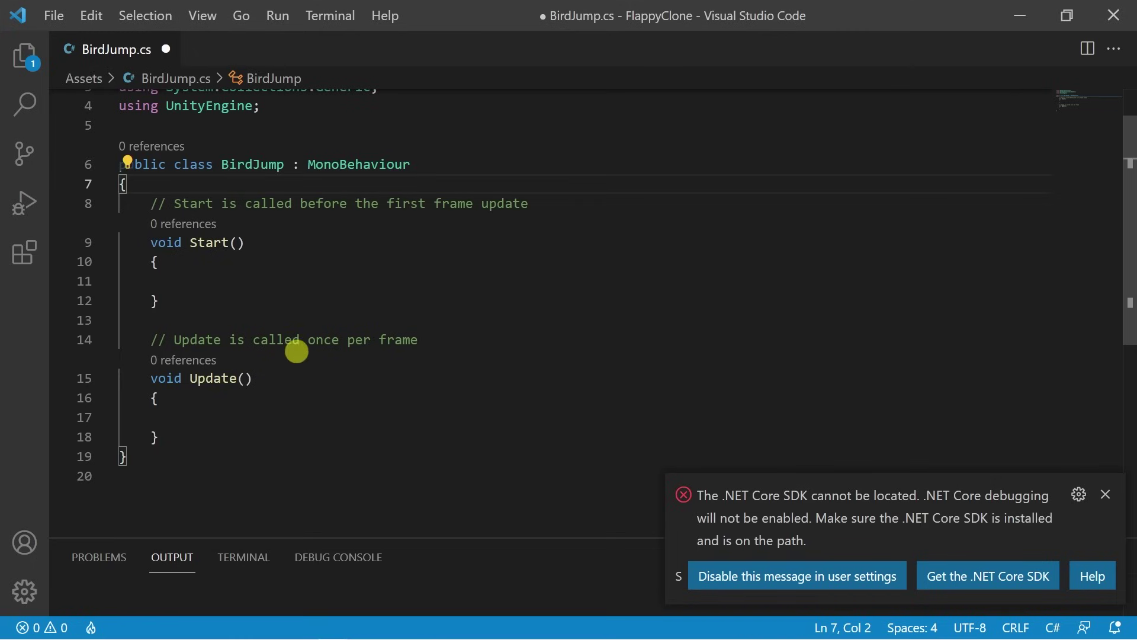
{"action": "left_click_drag", "start_coordinate": [216, 166], "coordinate": [414, 166]}
{"action": "left_click", "coordinate": [428, 165]}
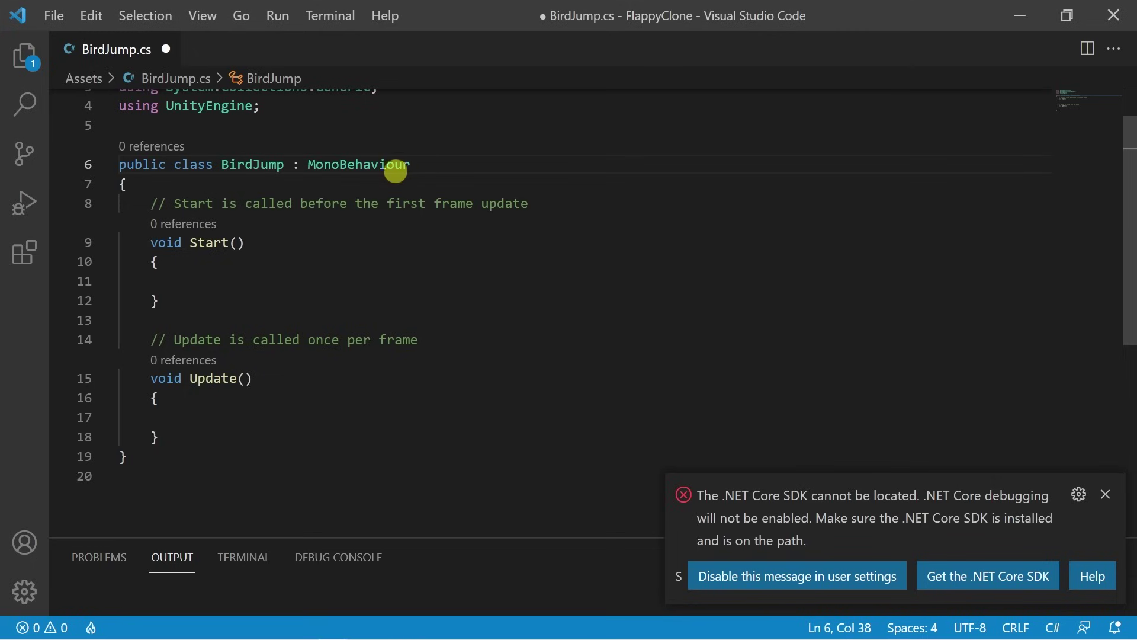
{"action": "double_click", "coordinate": [249, 166]}
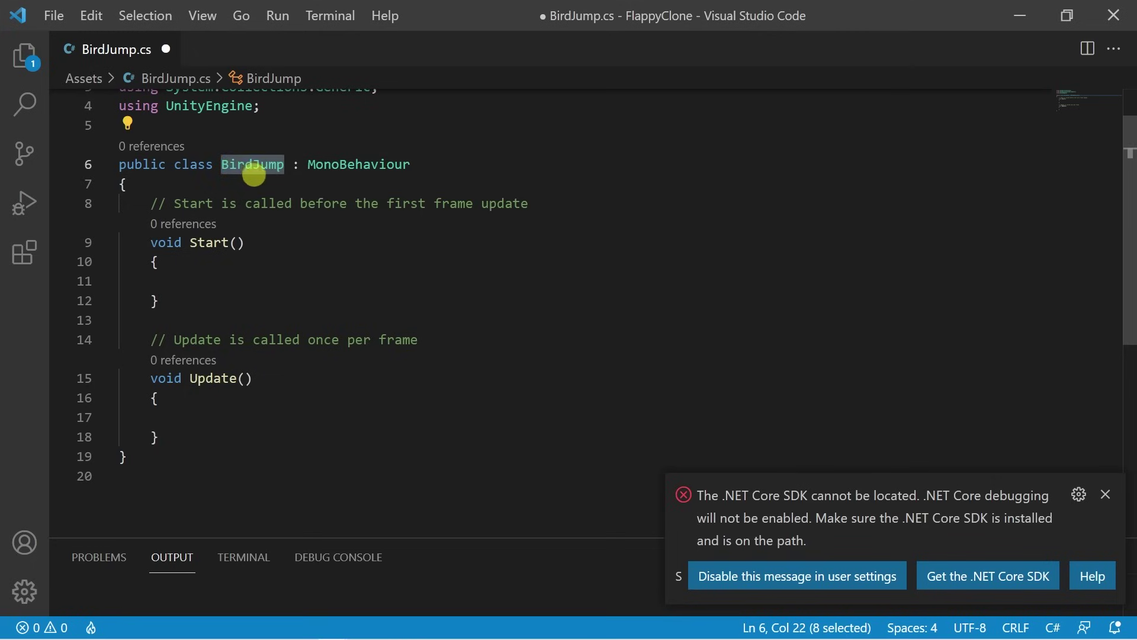
{"action": "left_click", "coordinate": [253, 180]}
{"action": "left_click", "coordinate": [251, 166]}
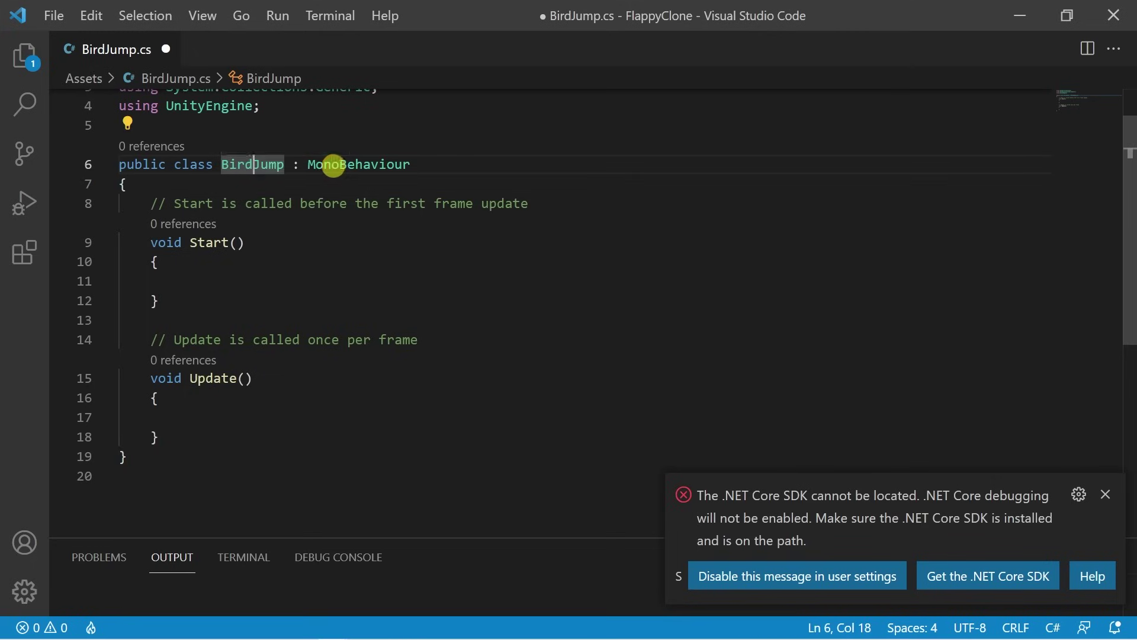
{"action": "left_click_drag", "start_coordinate": [310, 166], "coordinate": [411, 166]}
{"action": "left_click", "coordinate": [413, 167]}
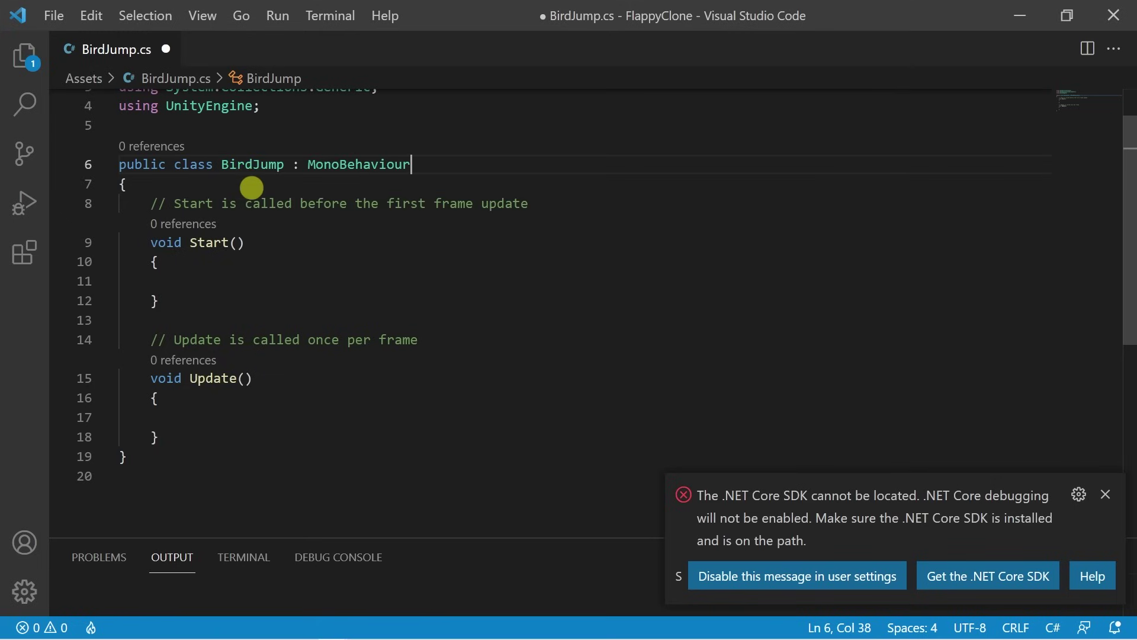
{"action": "left_click", "coordinate": [254, 167]}
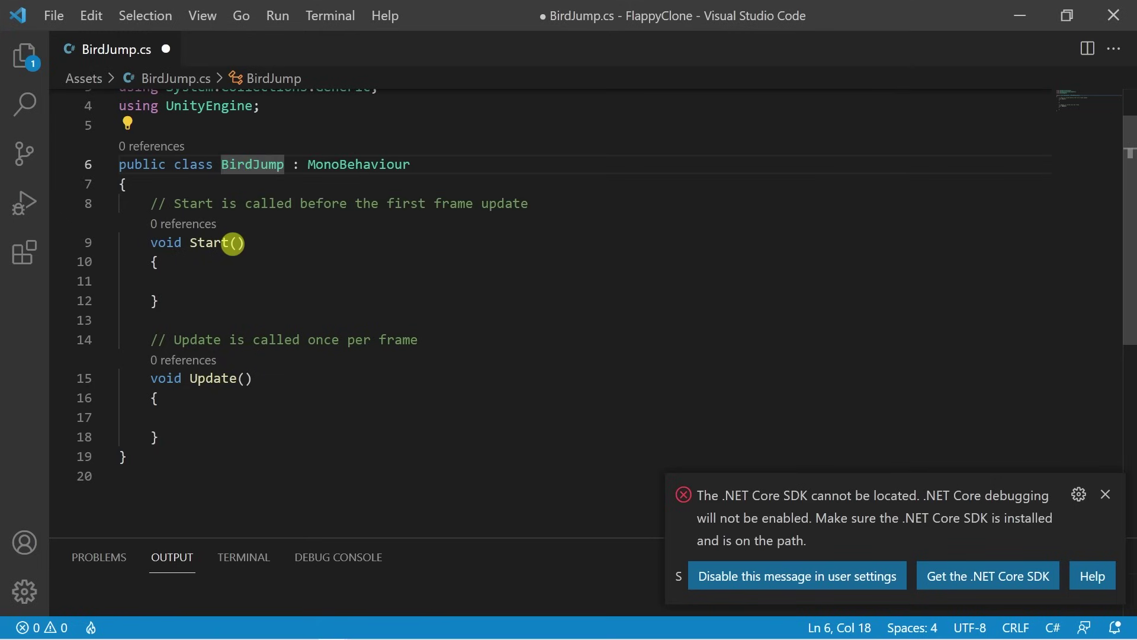
{"action": "left_click", "coordinate": [245, 243]}
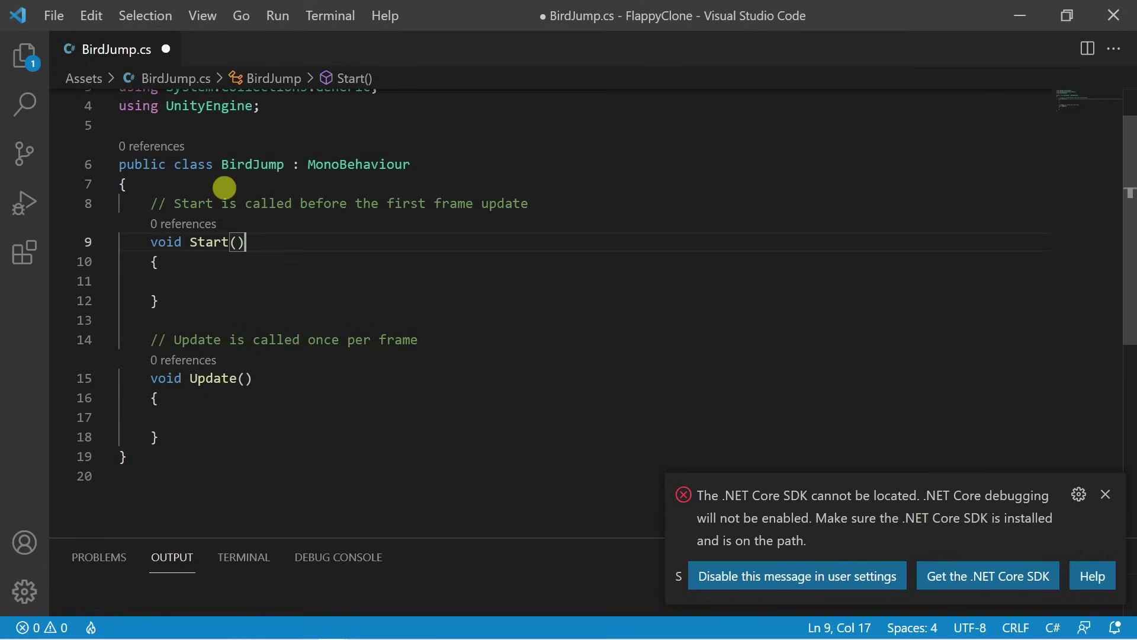
{"action": "left_click", "coordinate": [197, 165]}
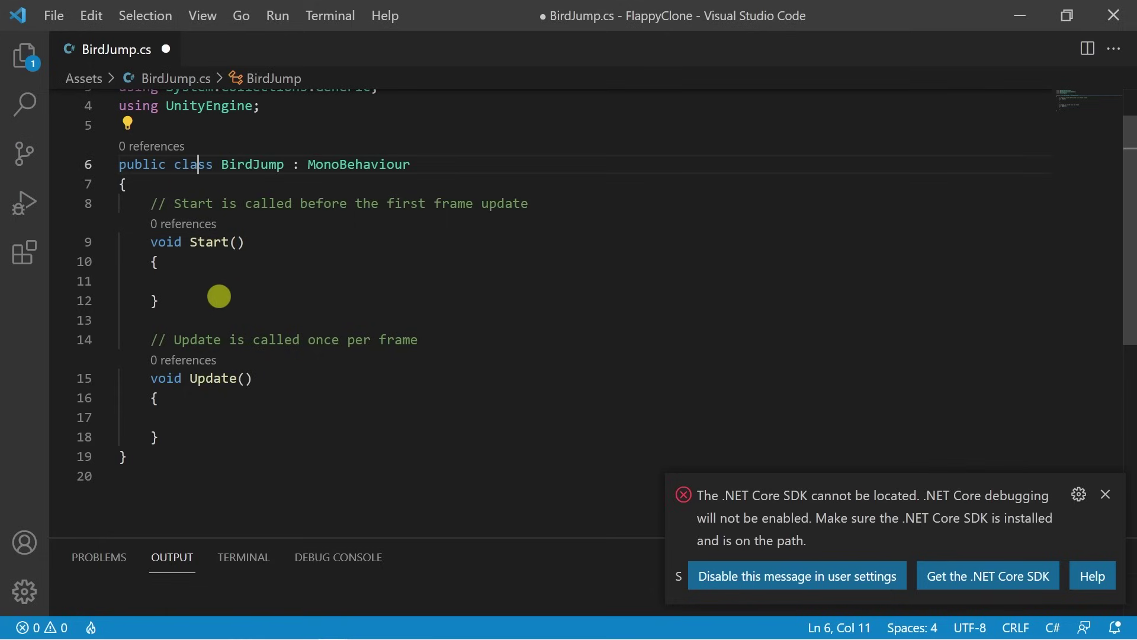
- Examine the empty Start and Update methods inside the BirdJump class
{"action": "left_click_drag", "start_coordinate": [241, 438], "coordinate": [97, 211]}
{"action": "left_click", "coordinate": [238, 278]}
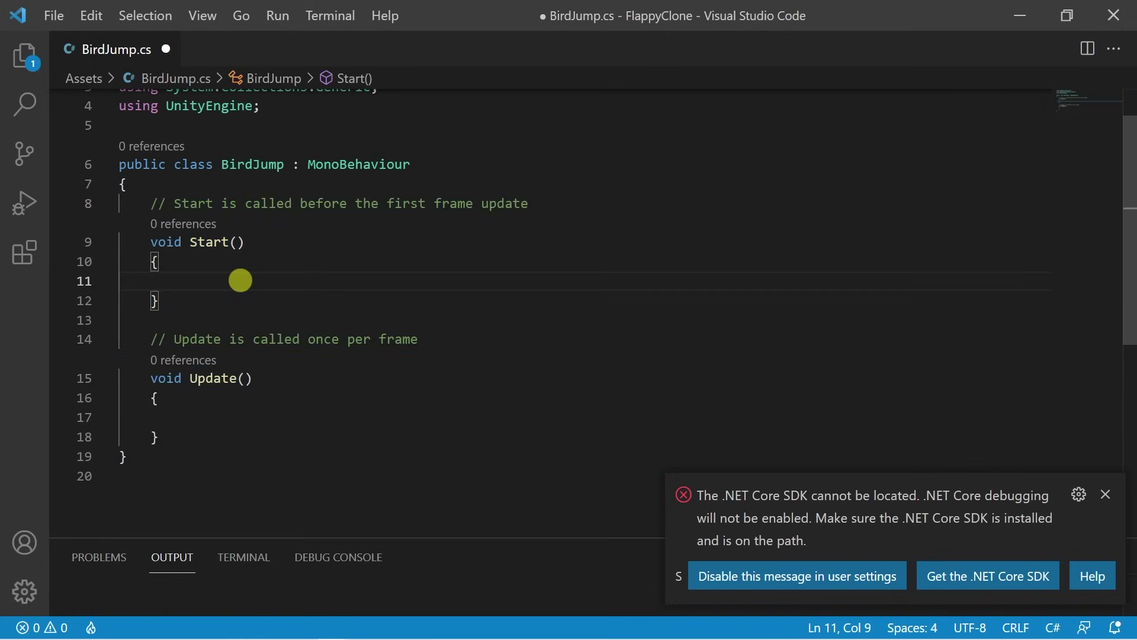
{"action": "left_click_drag", "start_coordinate": [225, 299], "coordinate": [106, 244]}
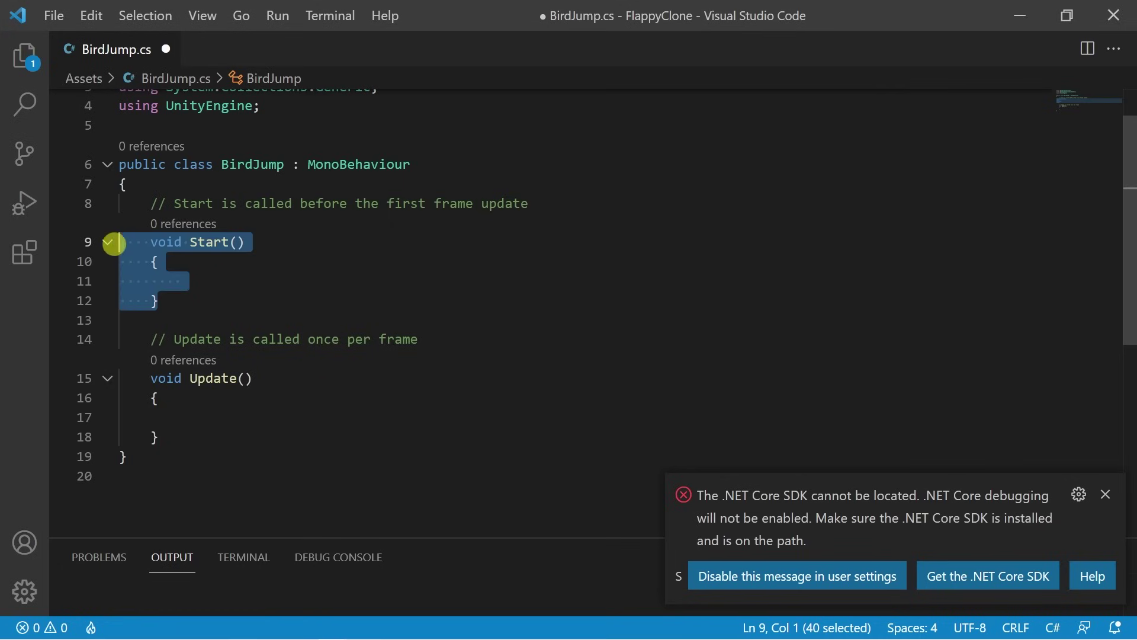
{"action": "left_click", "coordinate": [215, 259]}
{"action": "left_click", "coordinate": [190, 434]}
{"action": "left_click_drag", "start_coordinate": [190, 434], "coordinate": [76, 365]}
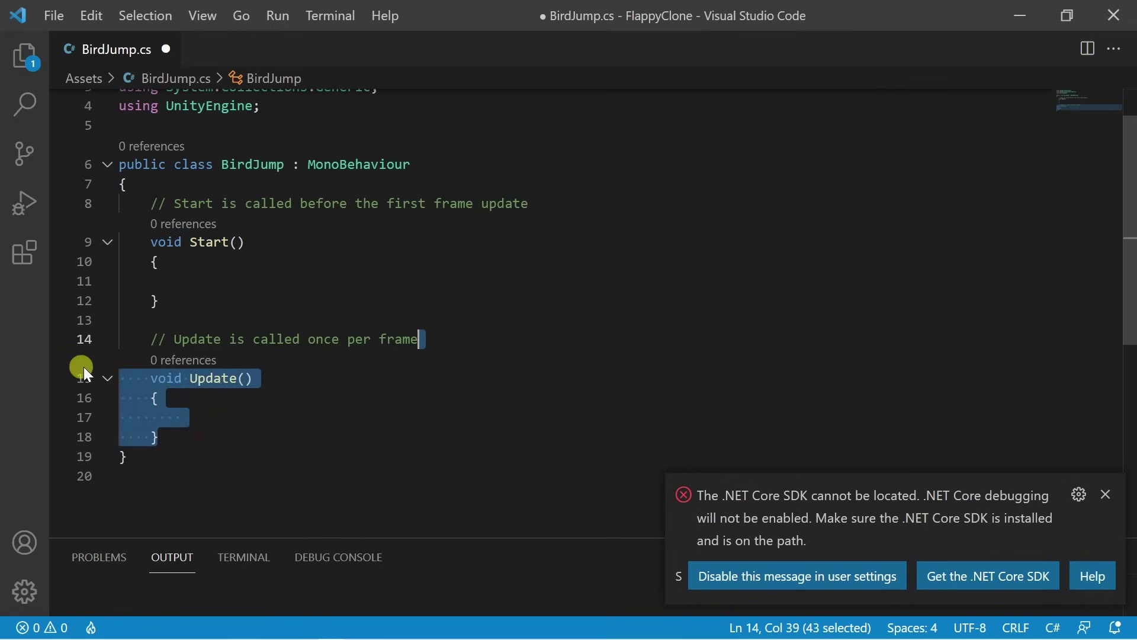
{"action": "left_click", "coordinate": [188, 401]}
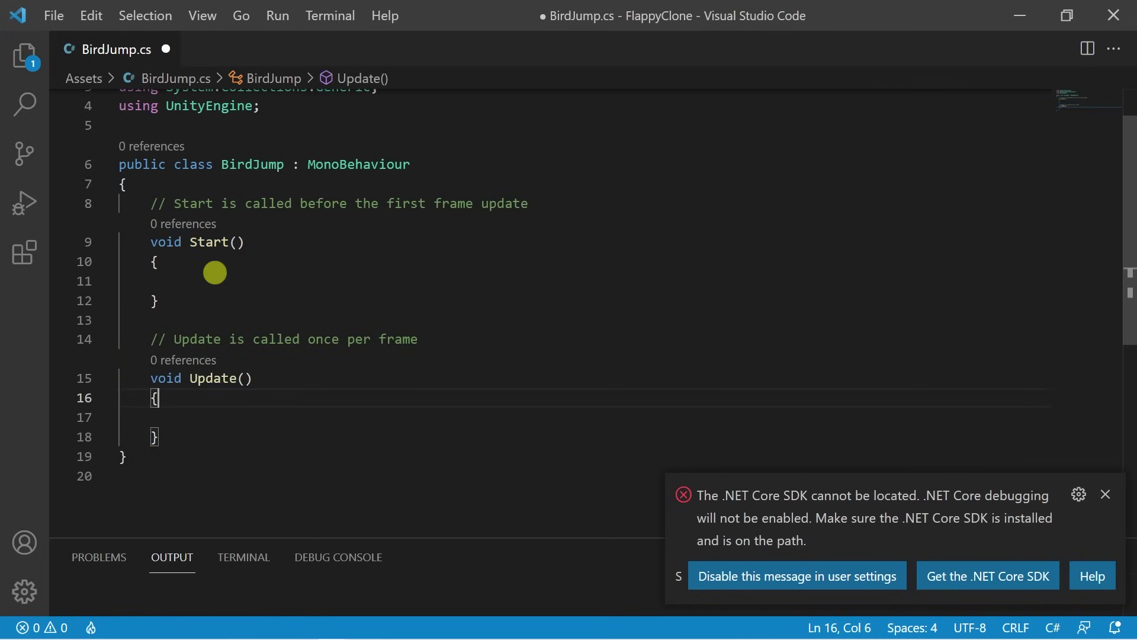
{"action": "left_click", "coordinate": [265, 279]}
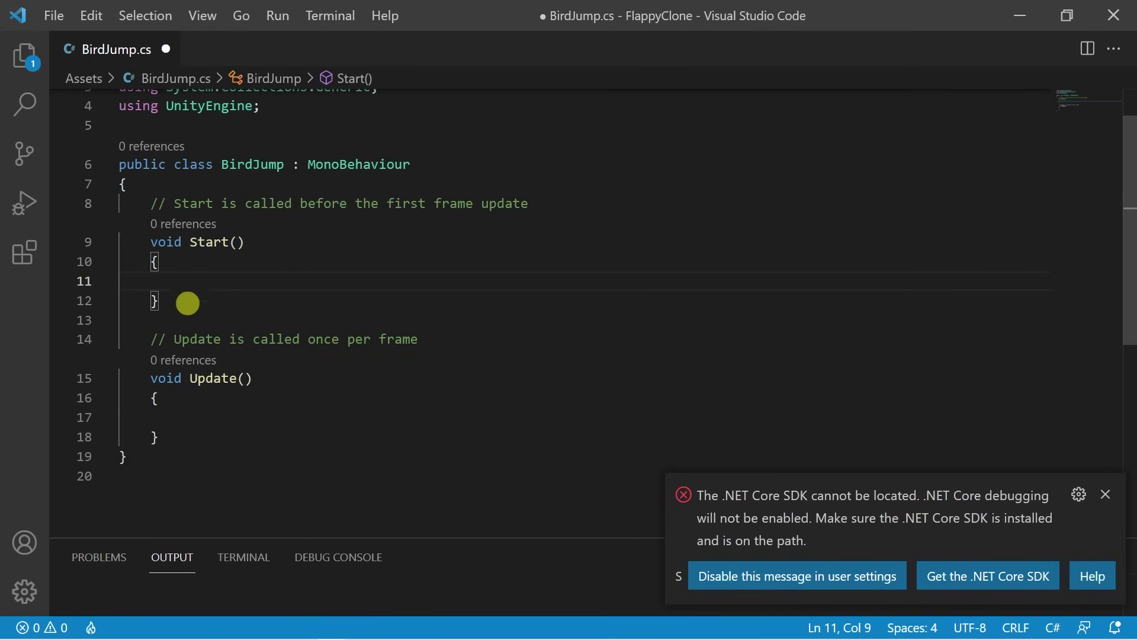
{"action": "left_click", "coordinate": [218, 415]}
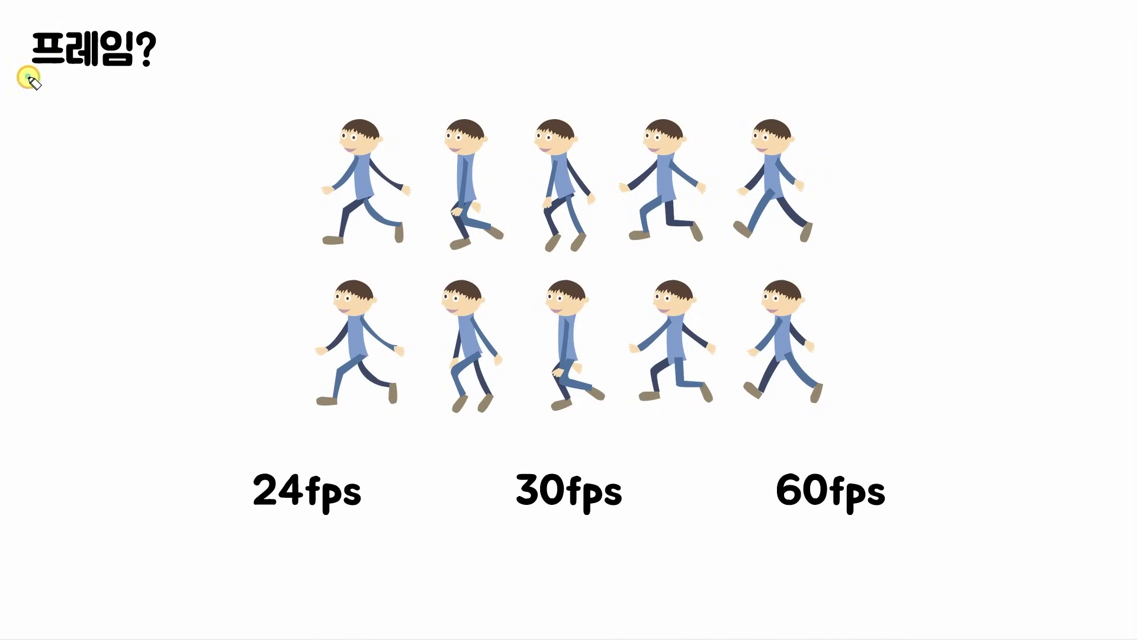
{"action": "left_click_drag", "start_coordinate": [27, 76], "coordinate": [166, 77]}
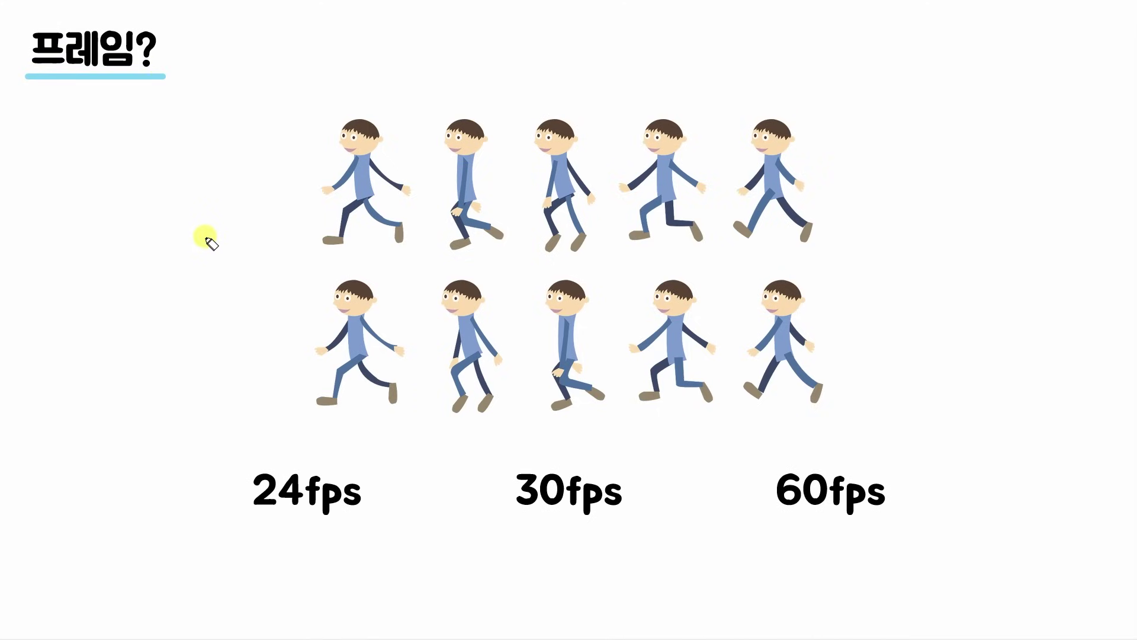